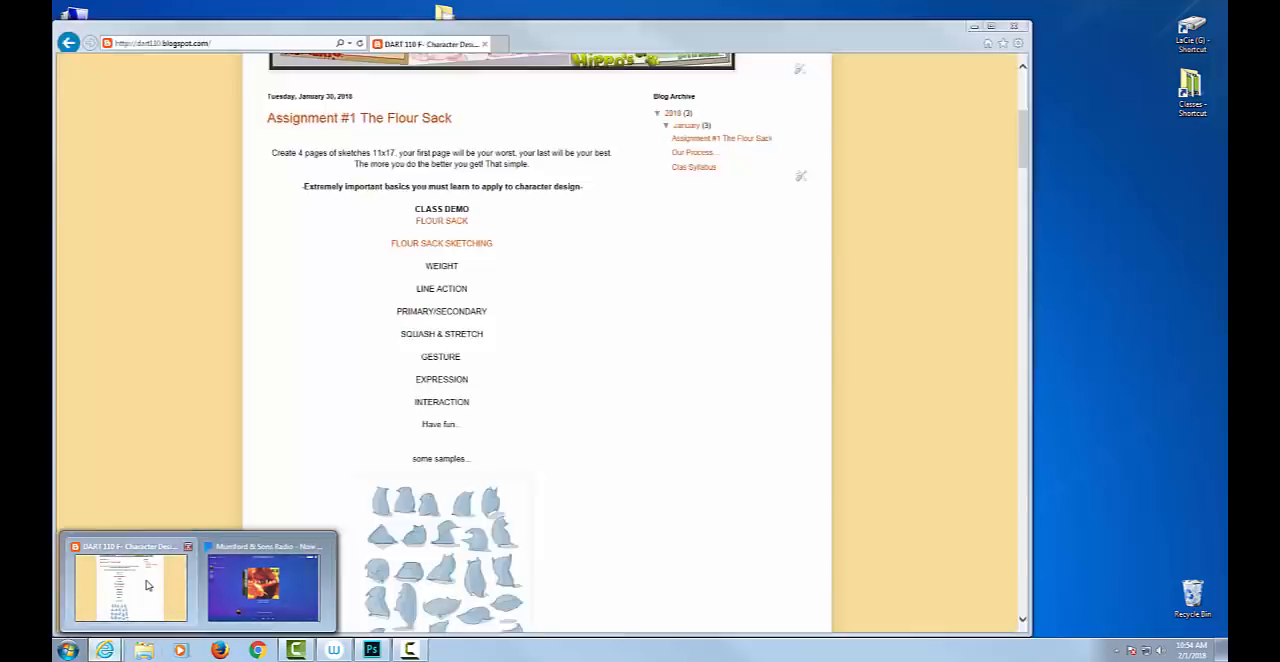
Bring up the open browser window and load the class blog at dart135.blogspot.com.
click(130, 590)
click(286, 46)
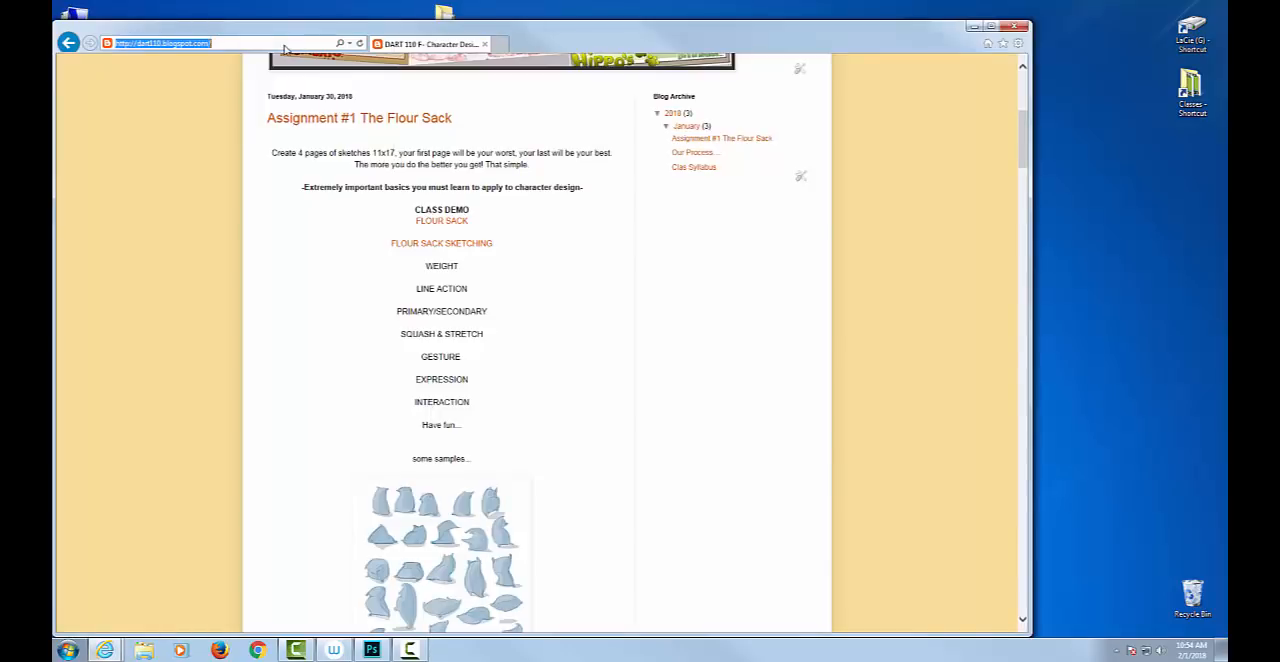
text(dart135)
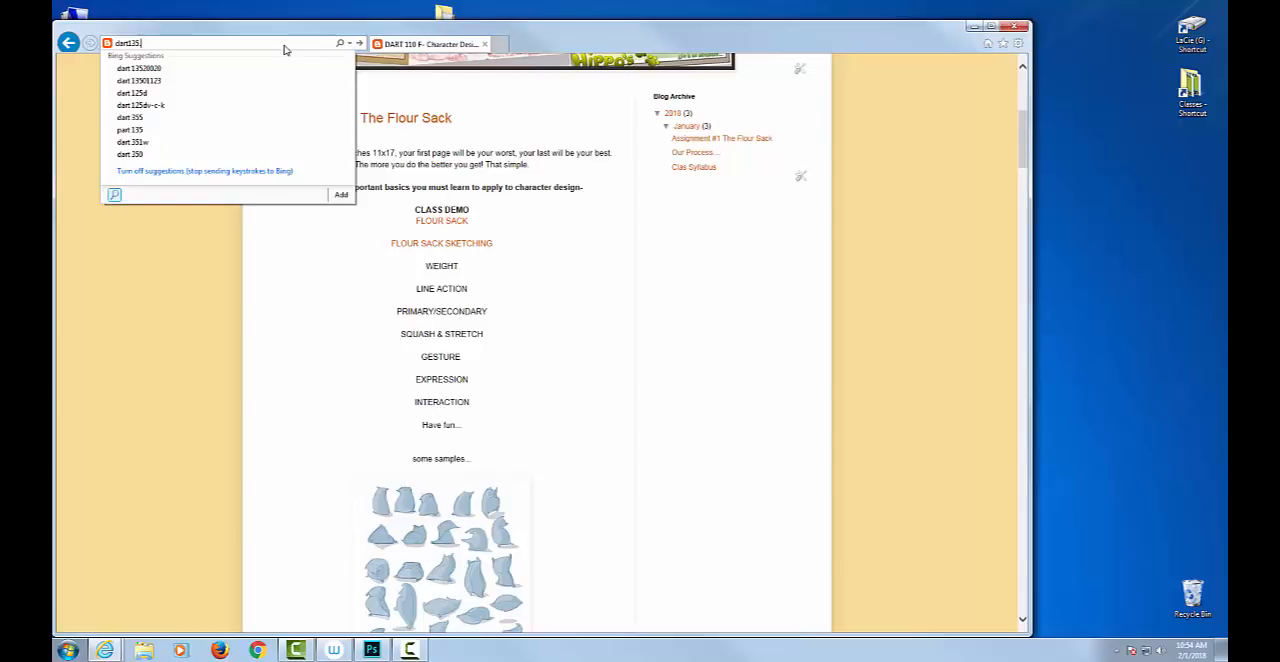
text(.blogspot.com)
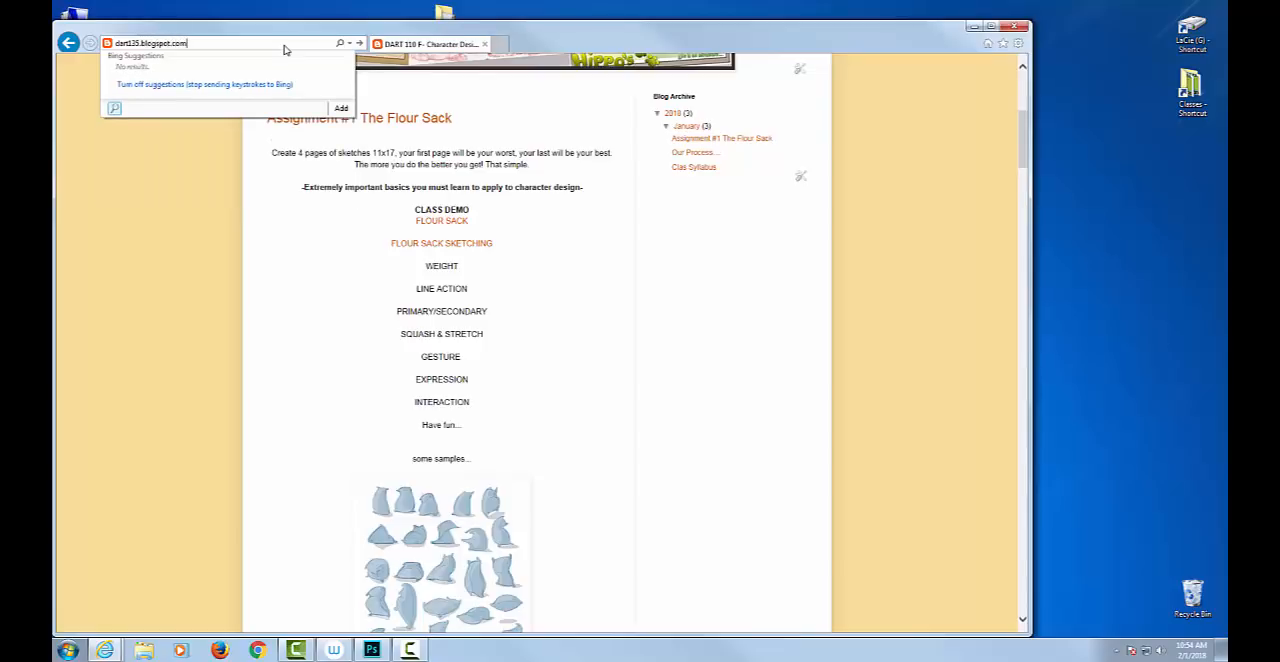
key(Return)
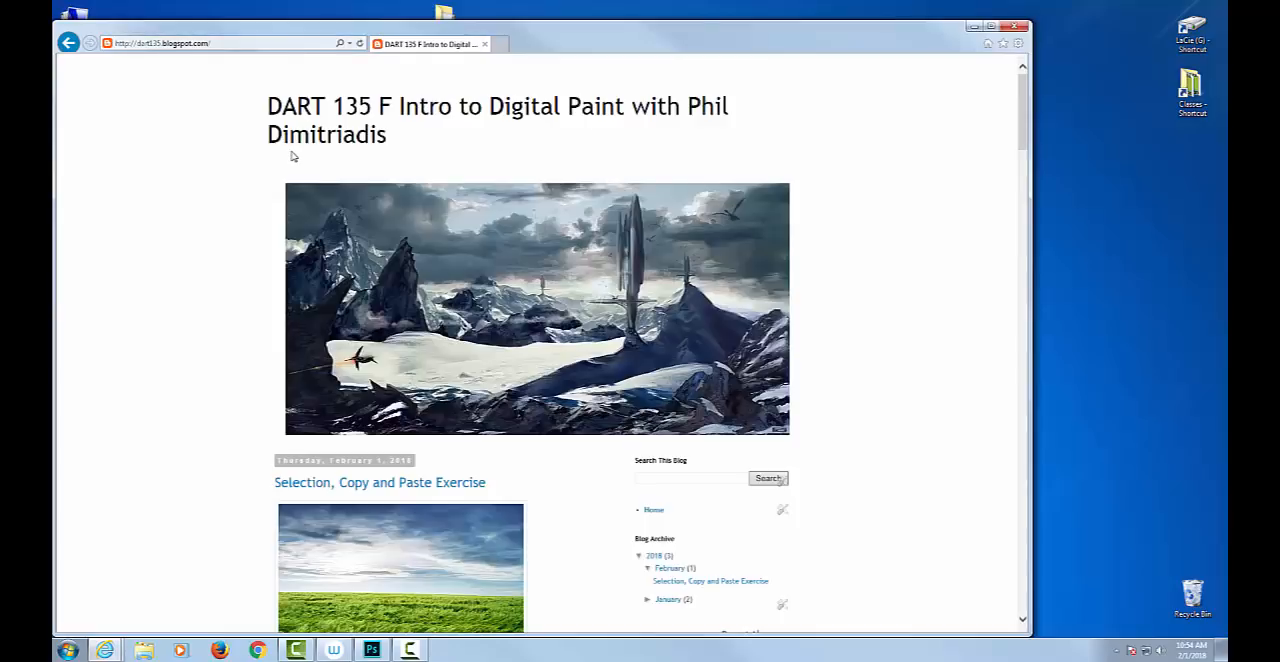
Browse the blog posts down to the DART 135 F syllabus and view its first page enlarged.
scroll(293, 157, down, 1)
scroll(294, 160, up, 1)
scroll(294, 184, down, 7)
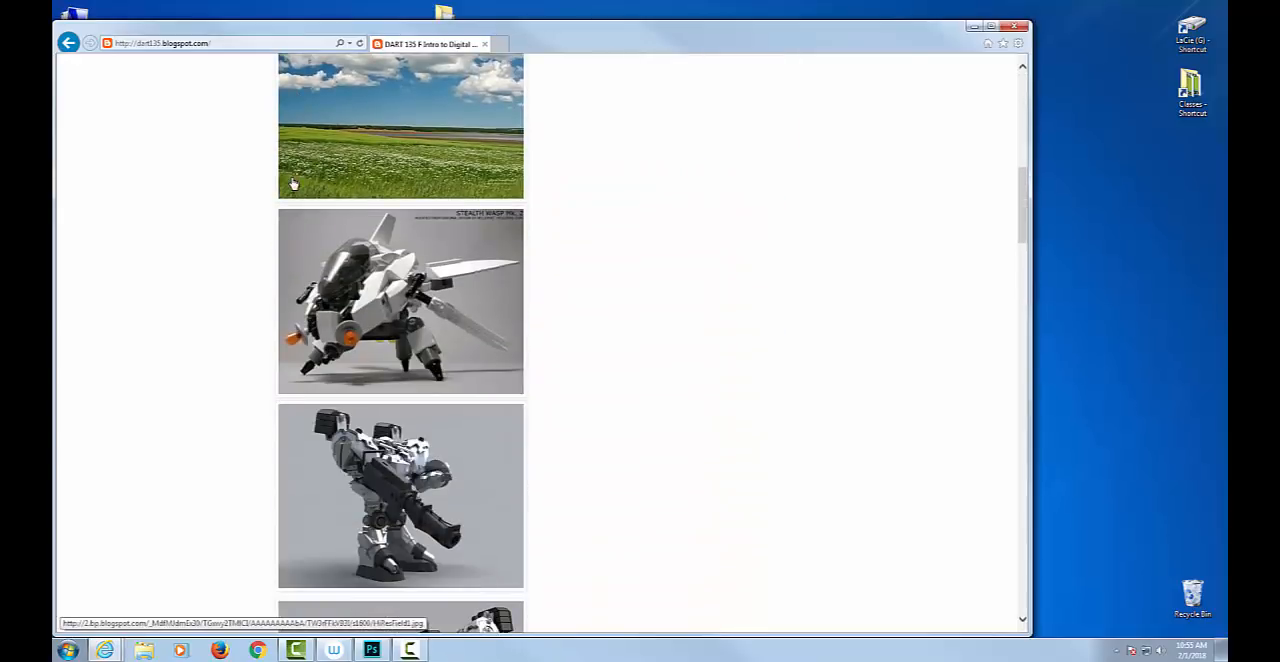
scroll(294, 184, down, 12)
scroll(306, 203, up, 4)
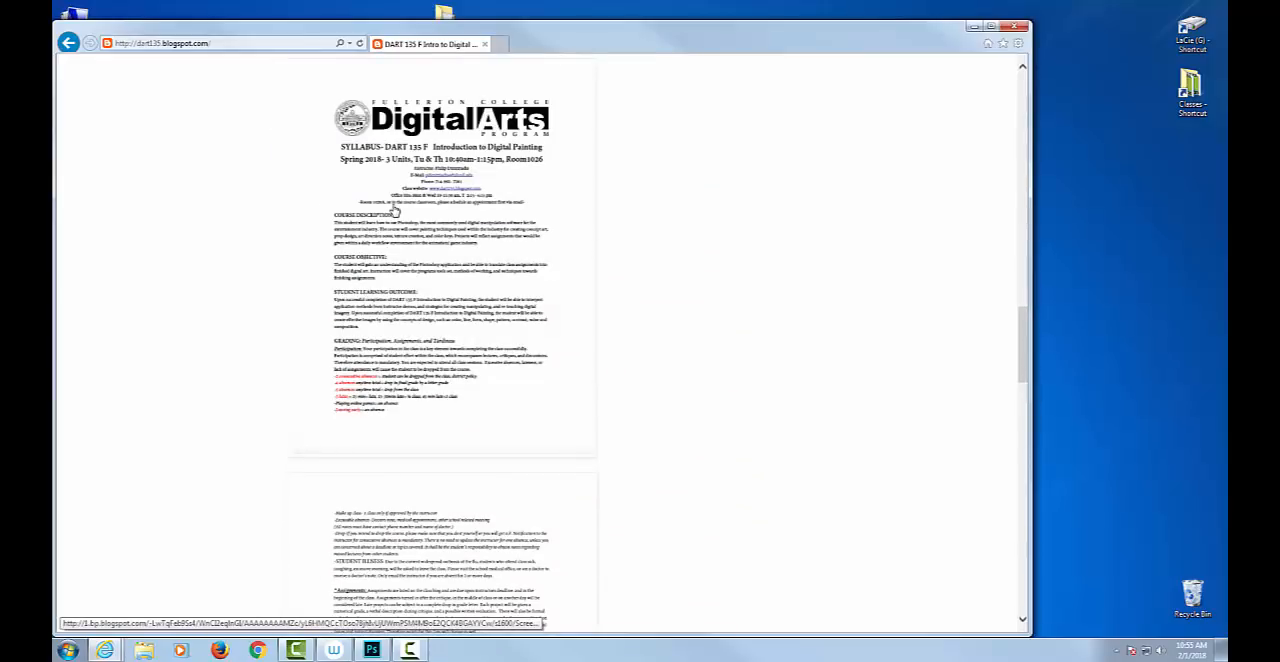
click(395, 210)
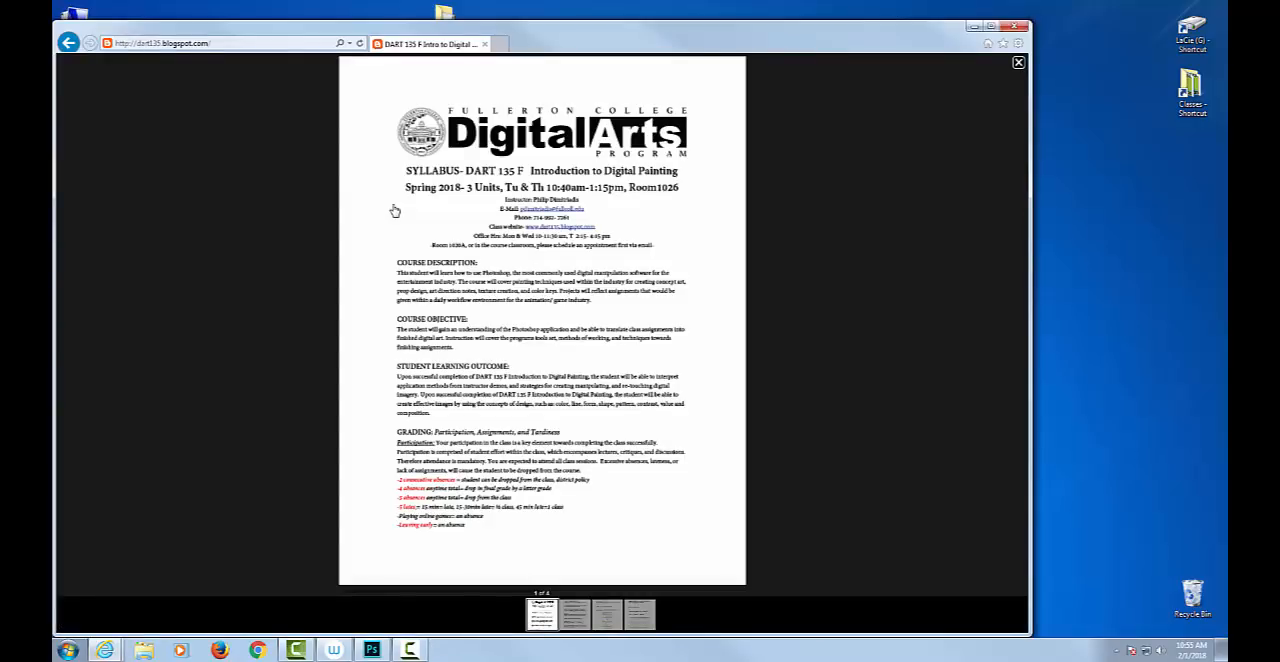
click(360, 162)
Look through the Assignment #1 - Painting Textures post and the Selection, Copy and Paste Exercise post.
scroll(455, 252, down, 10)
scroll(465, 258, down, 10)
scroll(478, 335, up, 3)
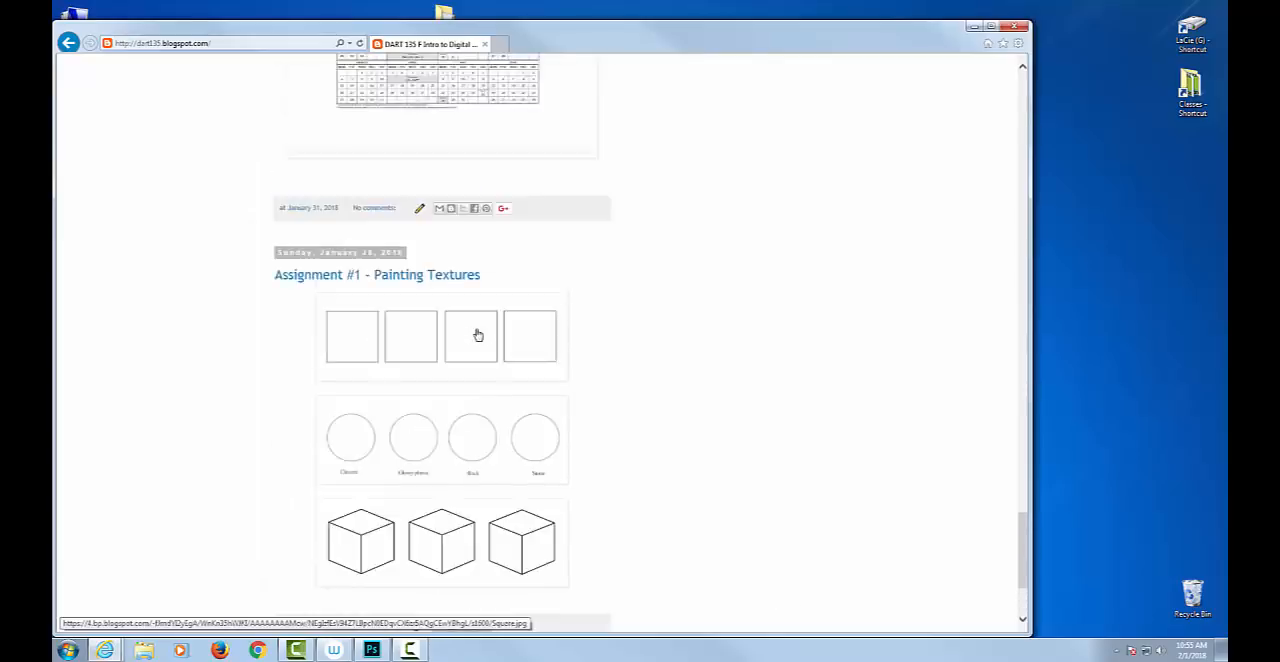
scroll(478, 335, up, 15)
scroll(484, 330, up, 8)
scroll(484, 330, down, 5)
scroll(484, 330, up, 3)
scroll(484, 330, down, 3)
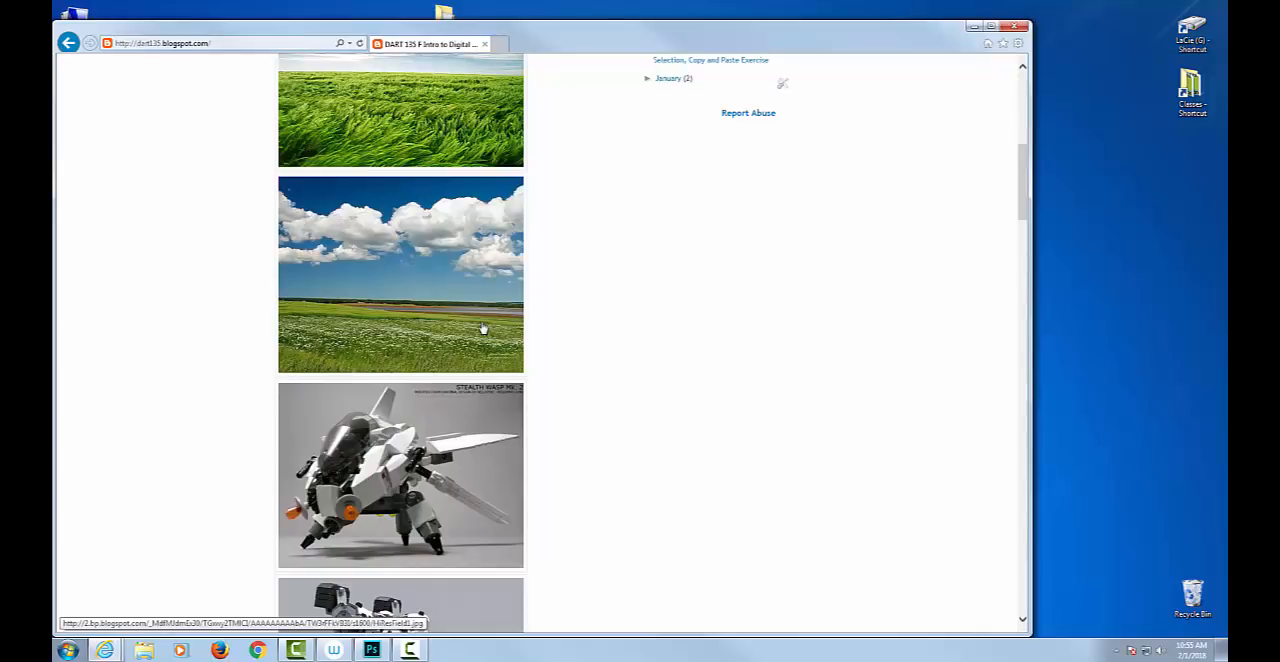
scroll(484, 330, up, 3)
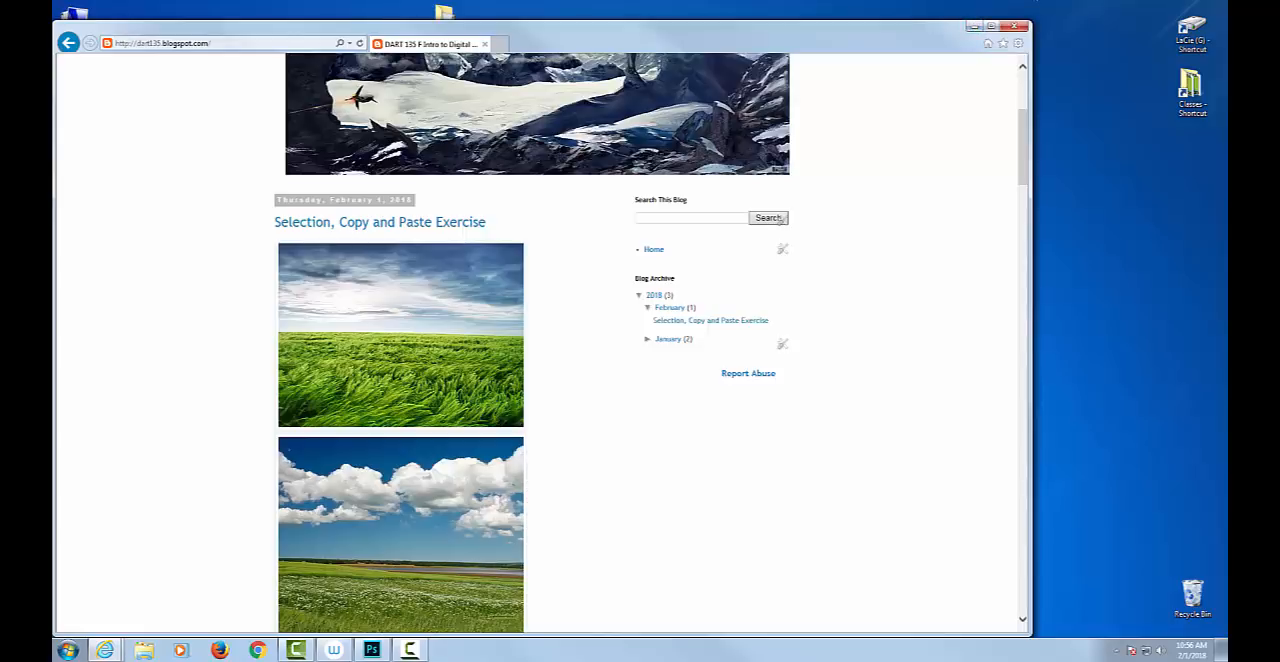
Minimize the browser, switch to Photoshop, and close the Untitled-1 document without saving it.
click(975, 28)
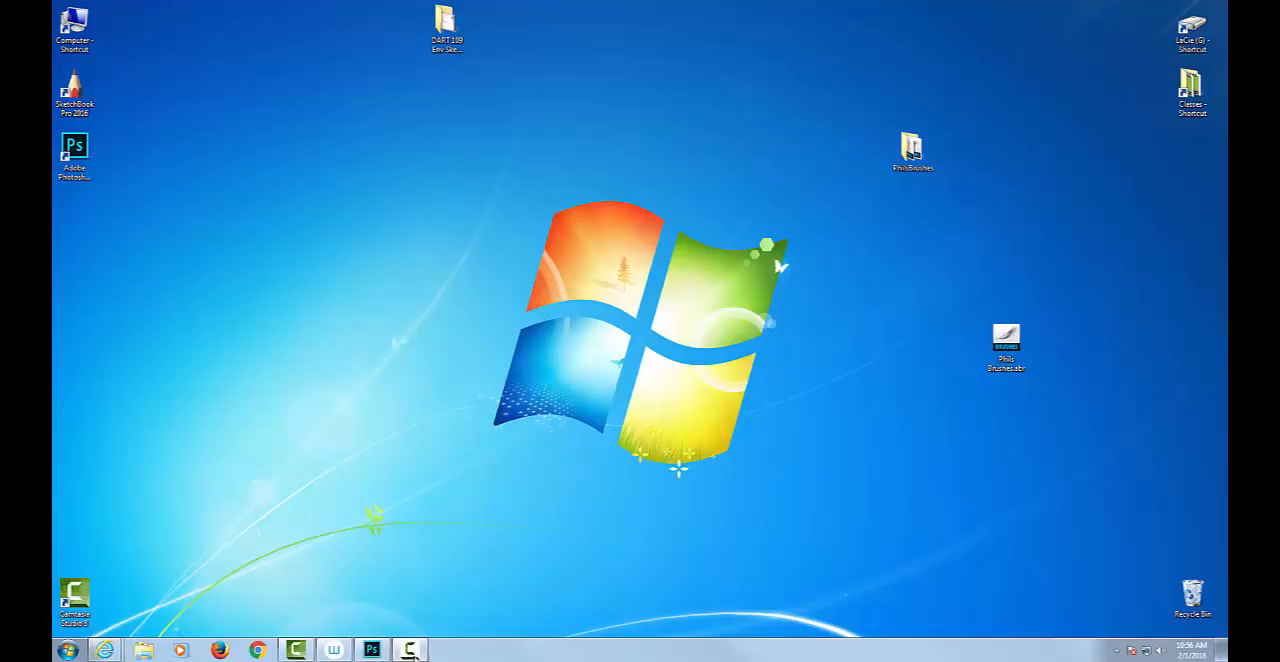
mouse_move(376, 655)
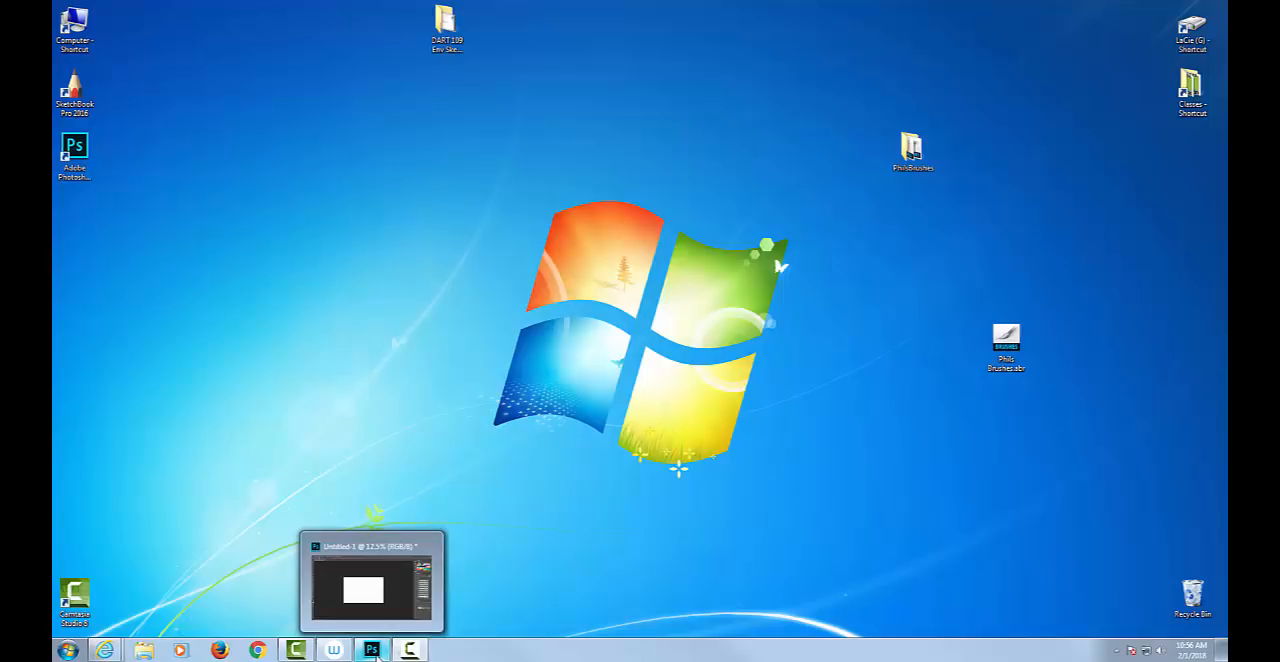
click(375, 652)
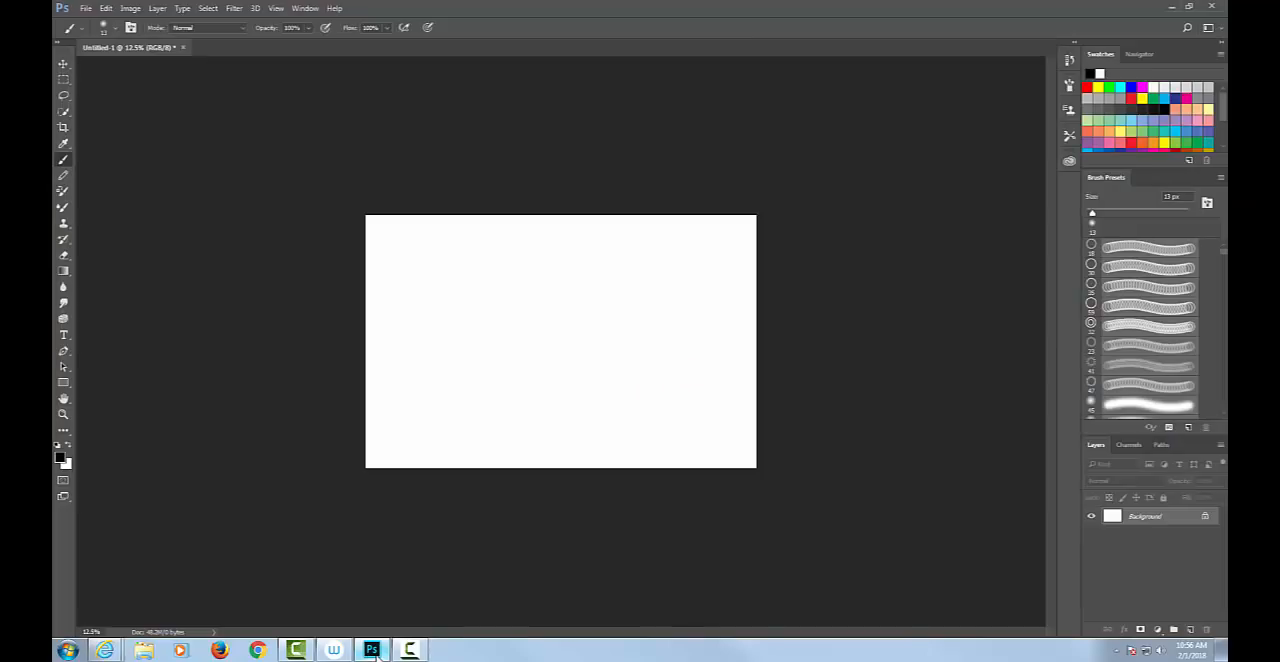
click(184, 47)
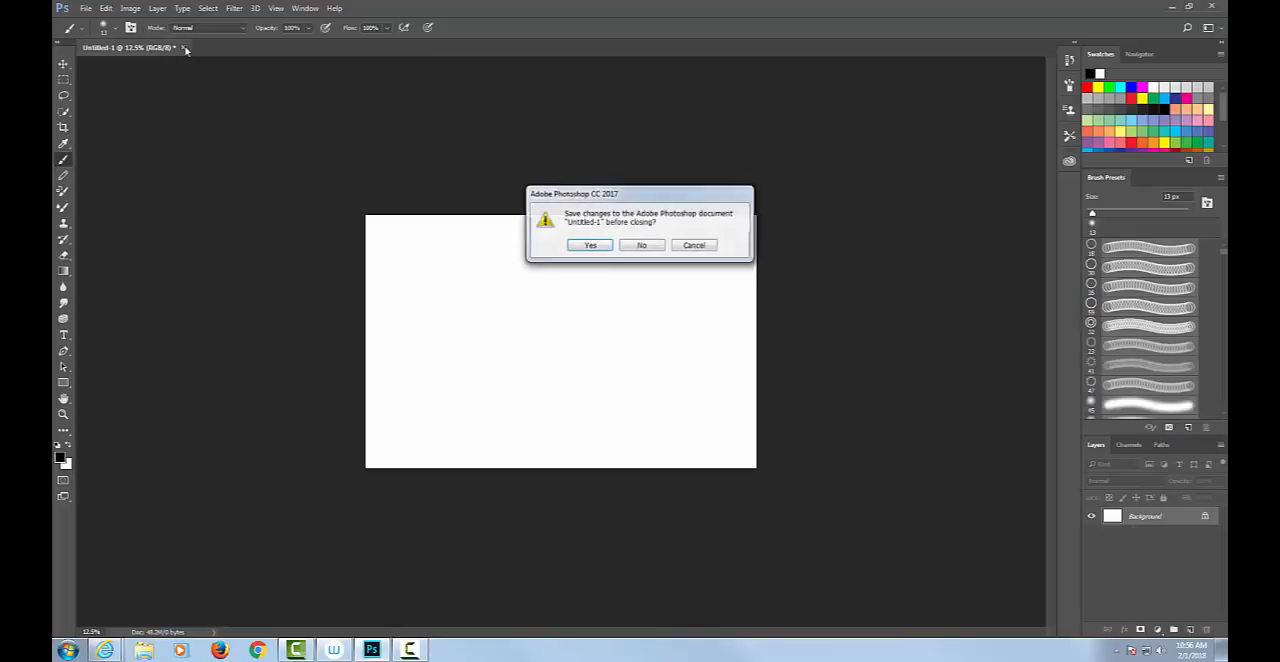
click(642, 245)
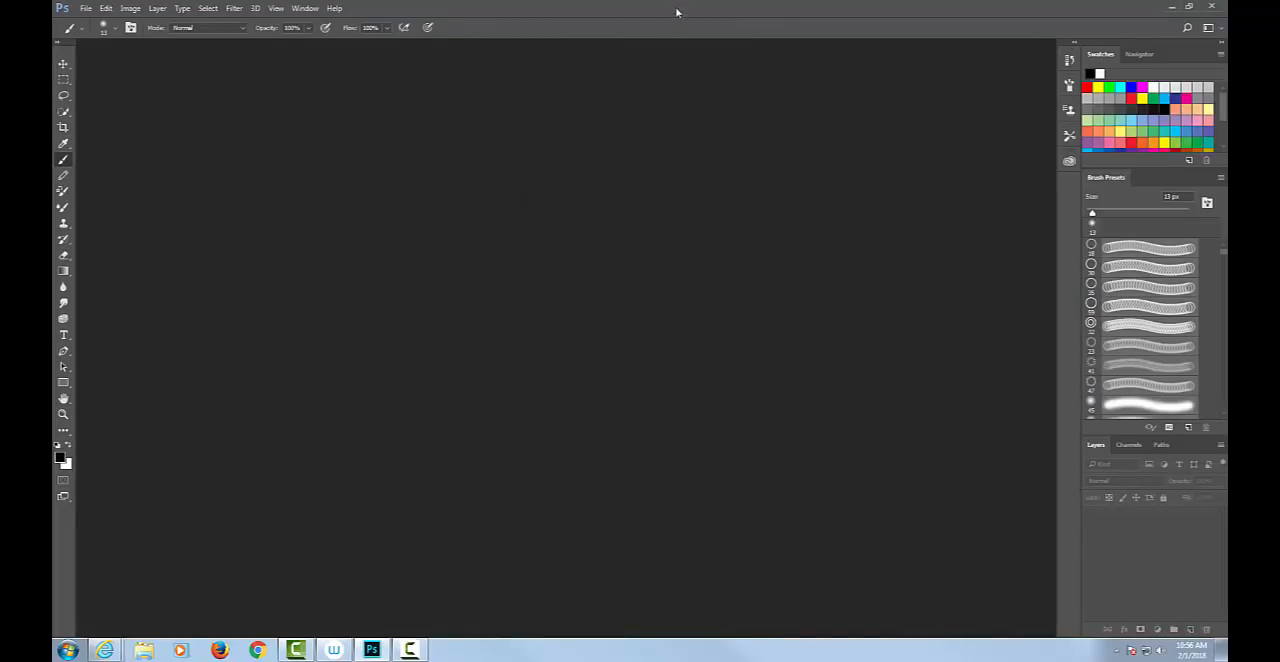
Restore the maximized Photoshop window to a smaller floating size and position it over the desktop.
double_click(679, 15)
double_click(686, 20)
double_click(645, 14)
drag(664, 31, 655, 33)
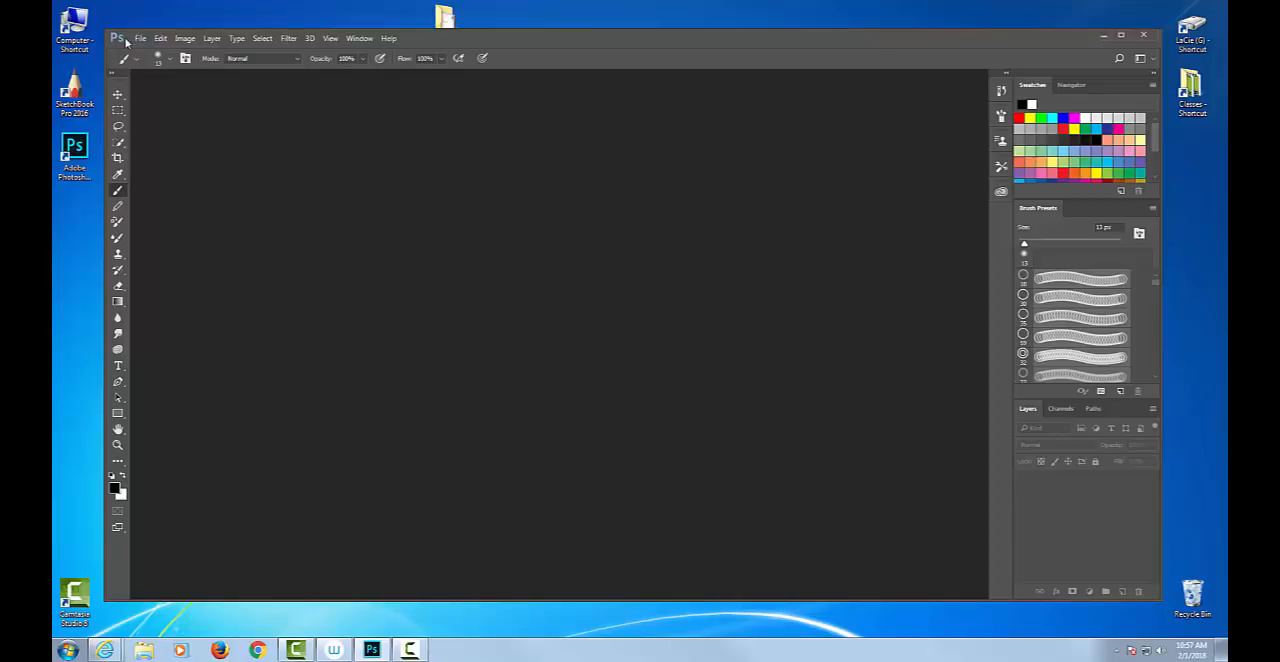
click(165, 41)
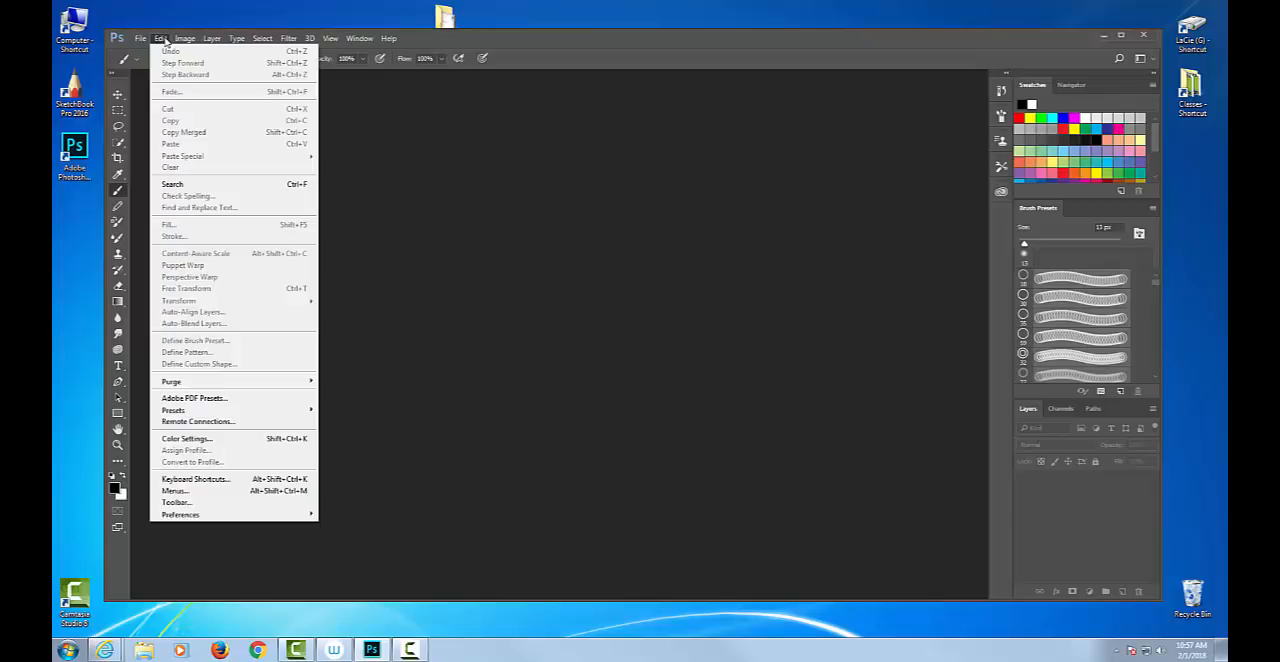
mouse_move(189, 40)
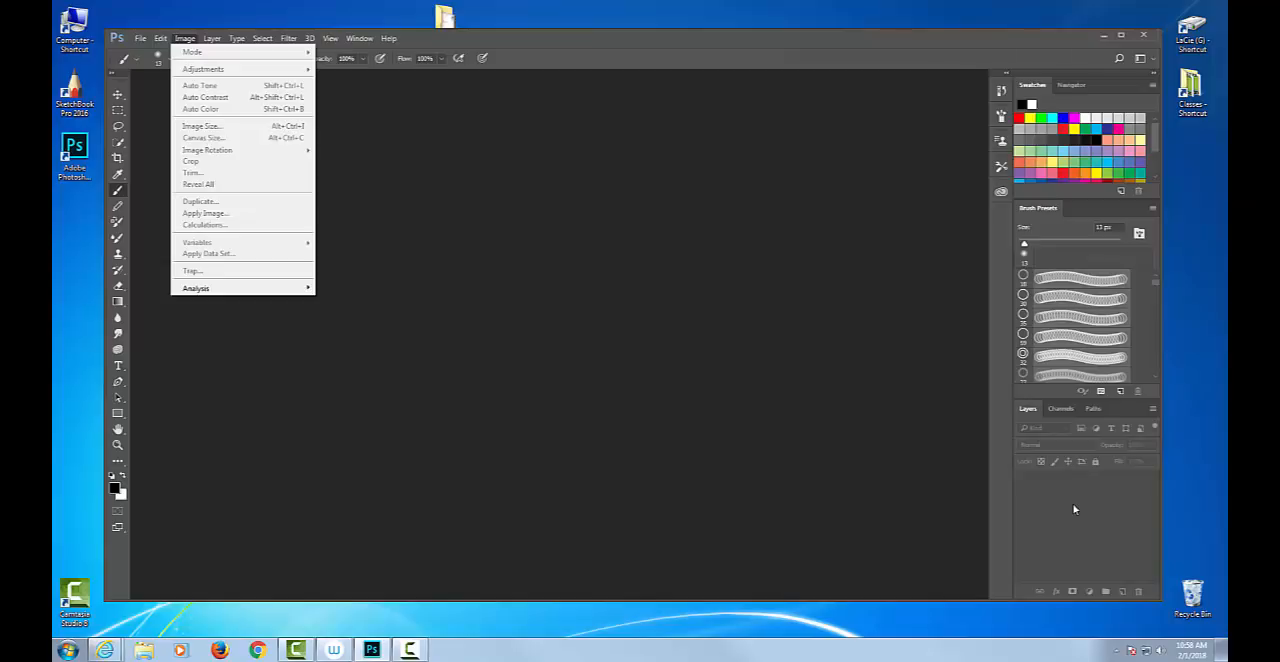
Try the Essentials, Graphic and Web, and Motion workspaces in turn and return to the Painting workspace.
click(1154, 62)
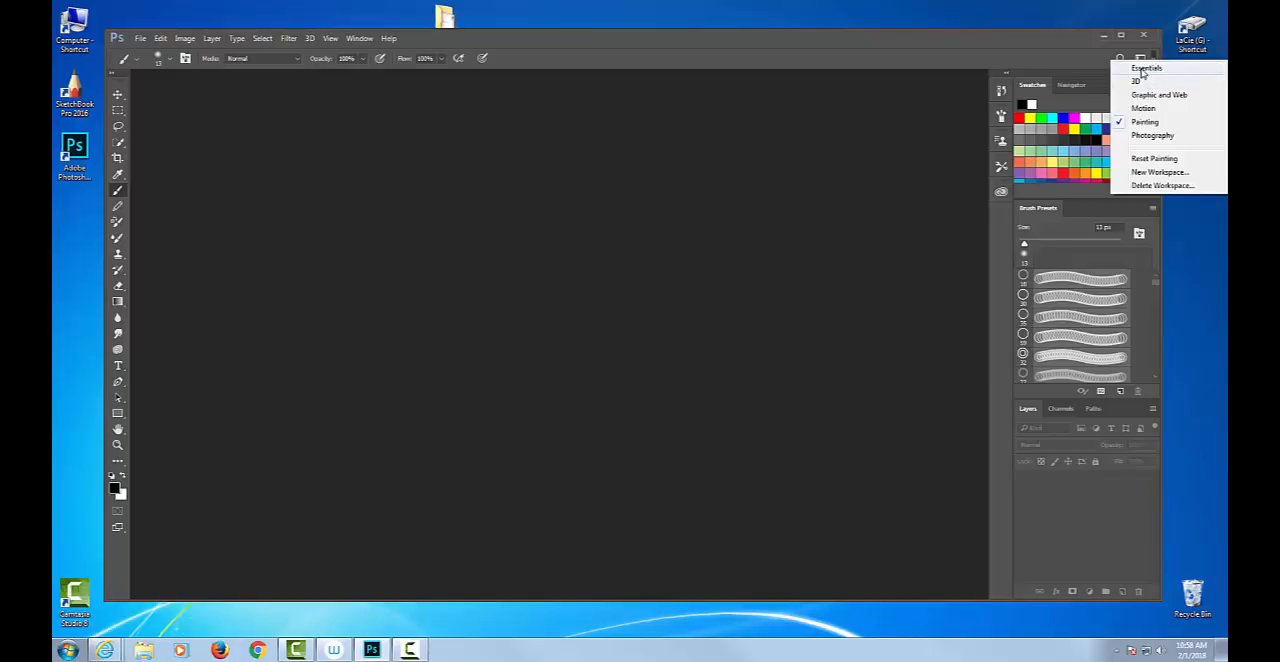
click(1145, 68)
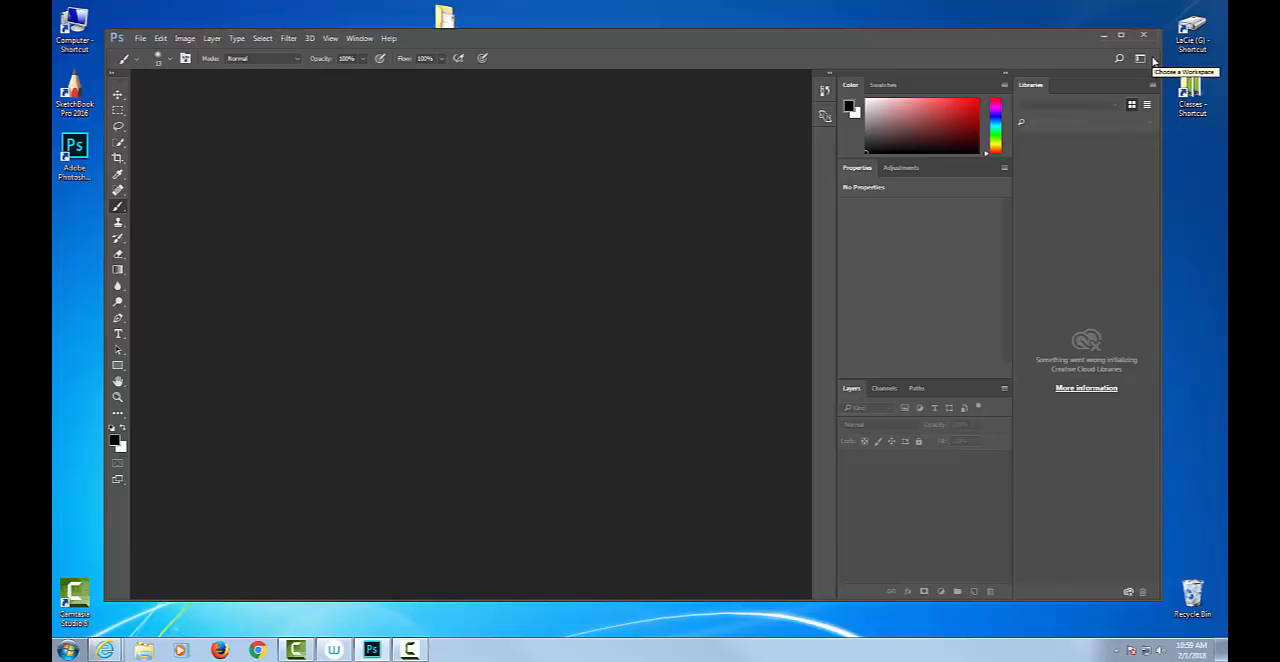
click(1152, 59)
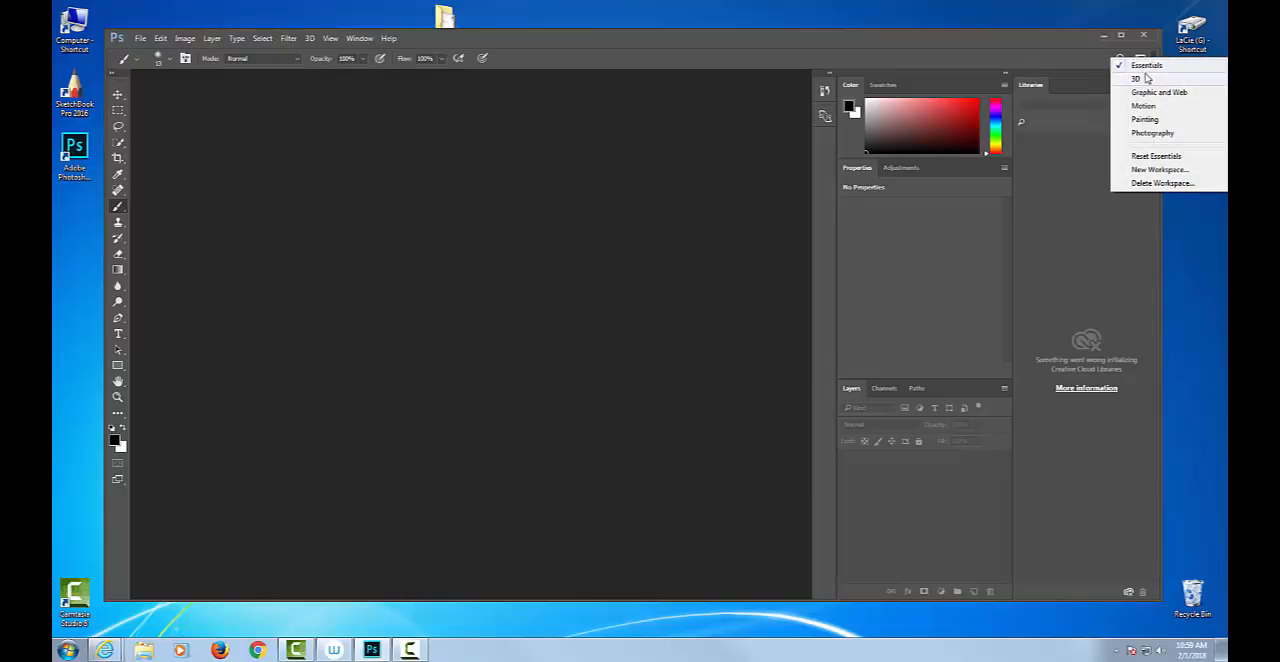
click(1147, 93)
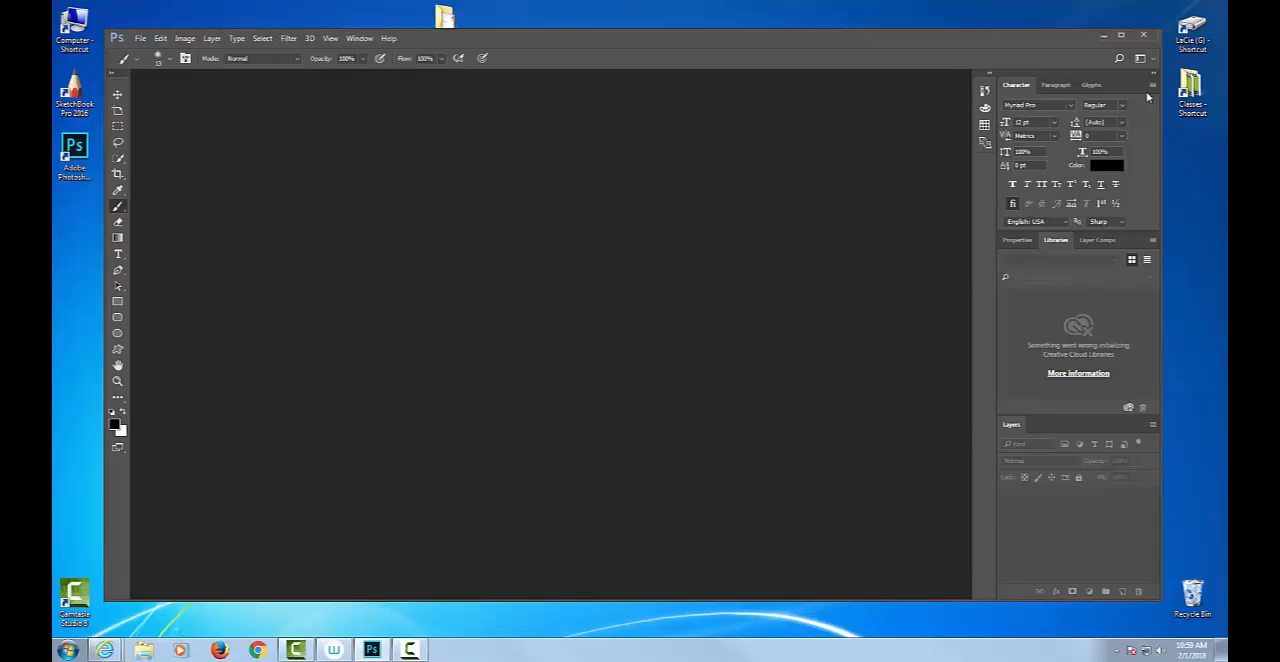
click(1141, 59)
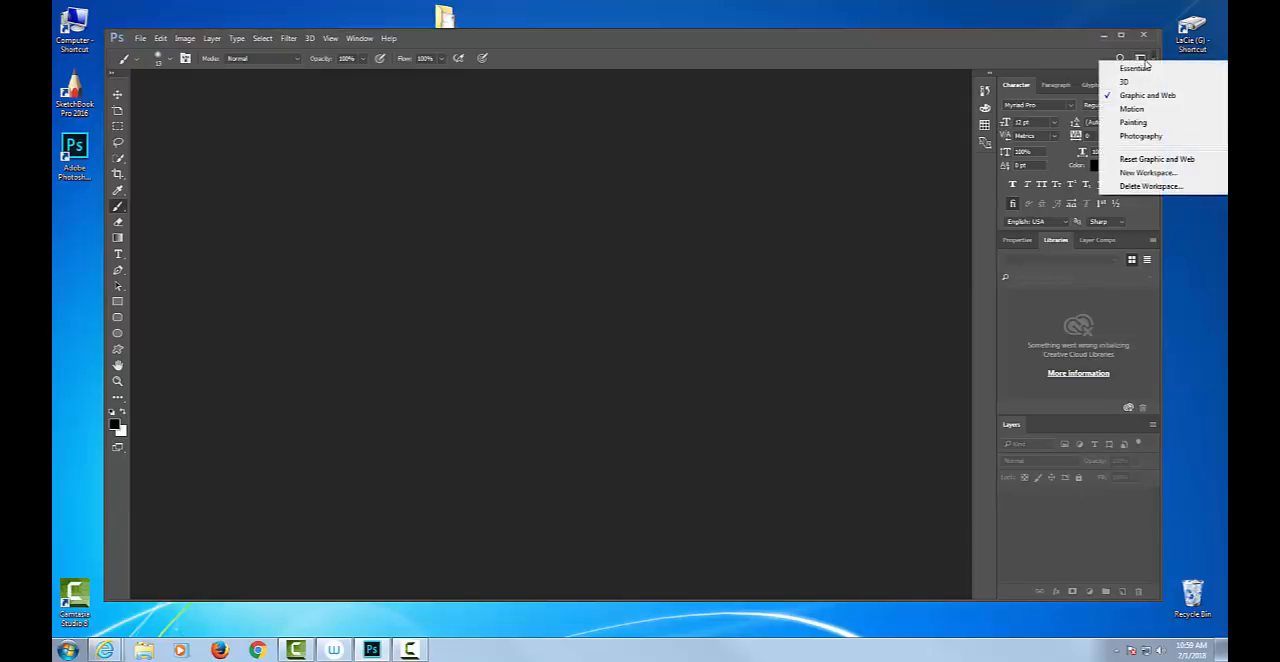
click(1133, 109)
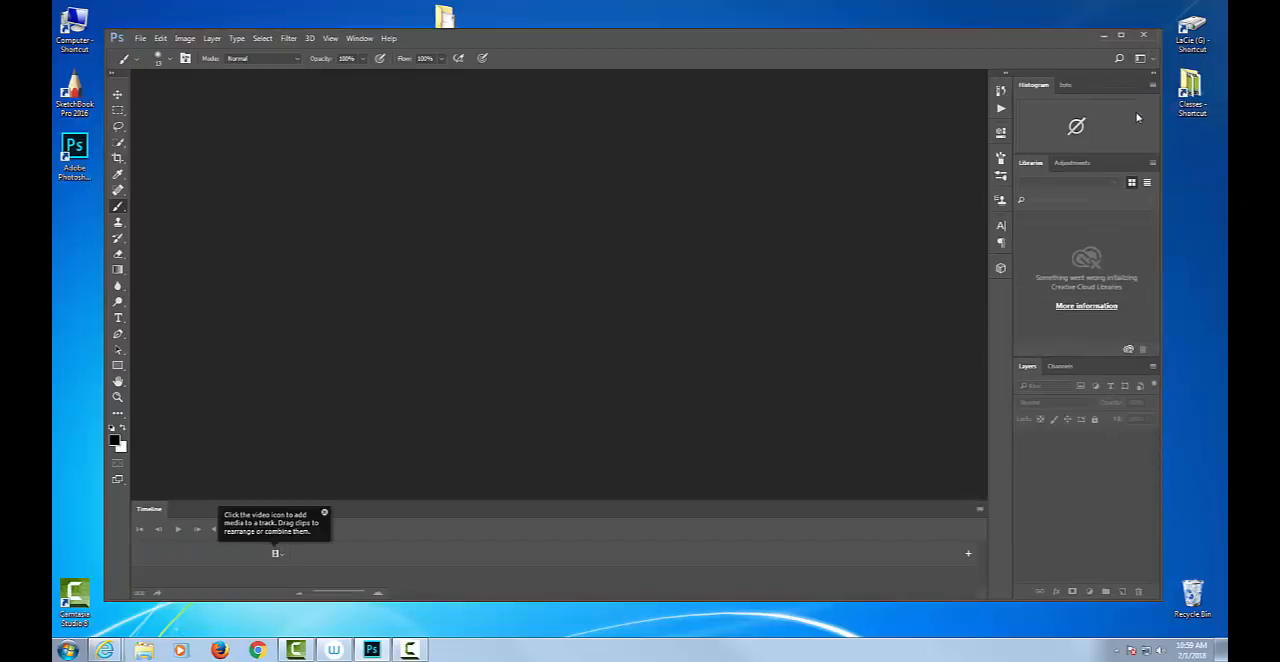
click(1141, 59)
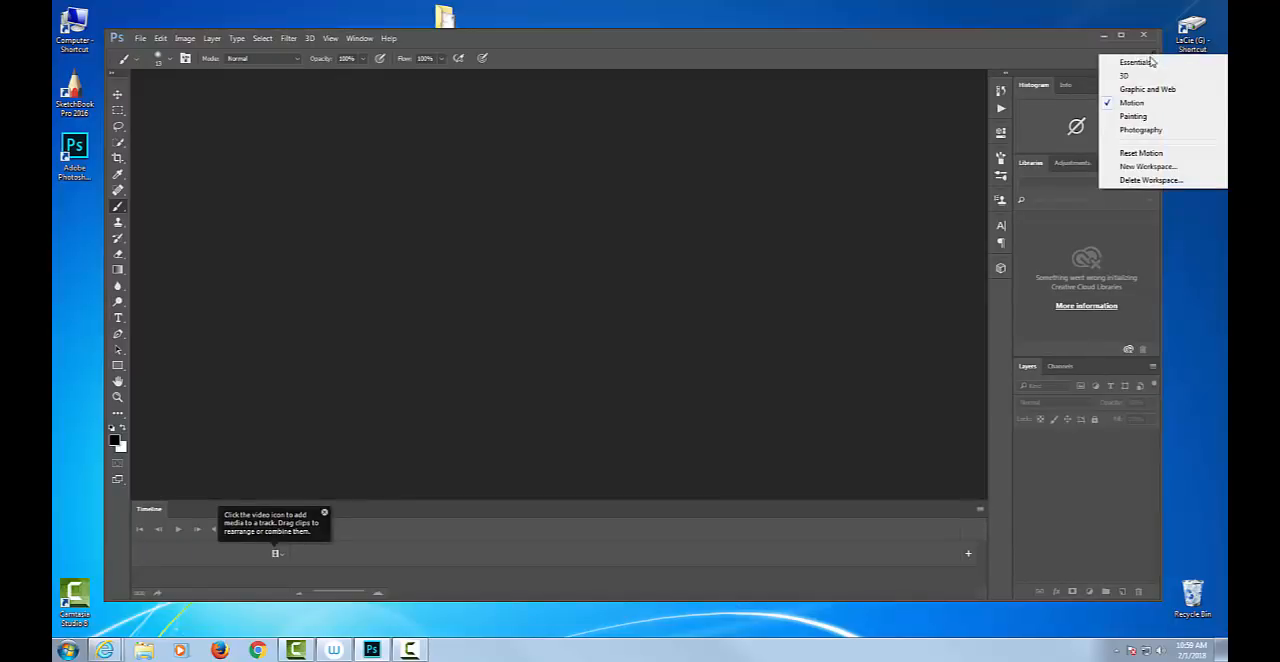
click(1133, 116)
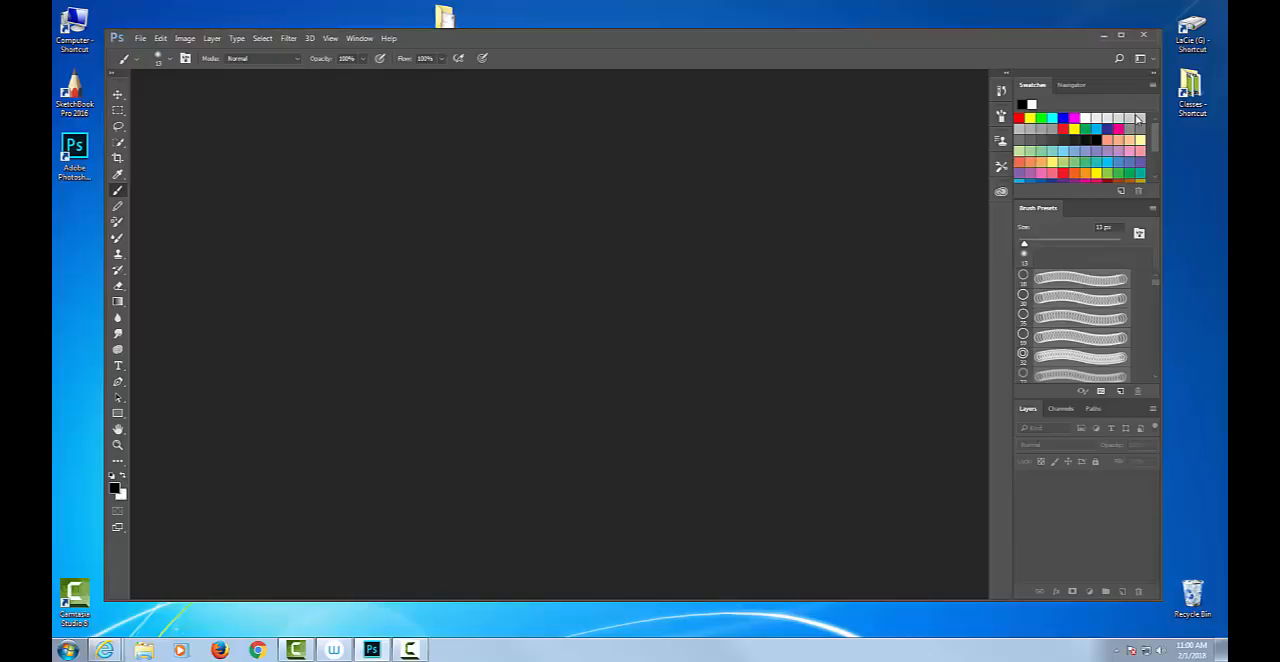
Practise undocking and redocking the Swatches panel beside Navigator, and close it once it floats.
drag(1031, 85, 732, 160)
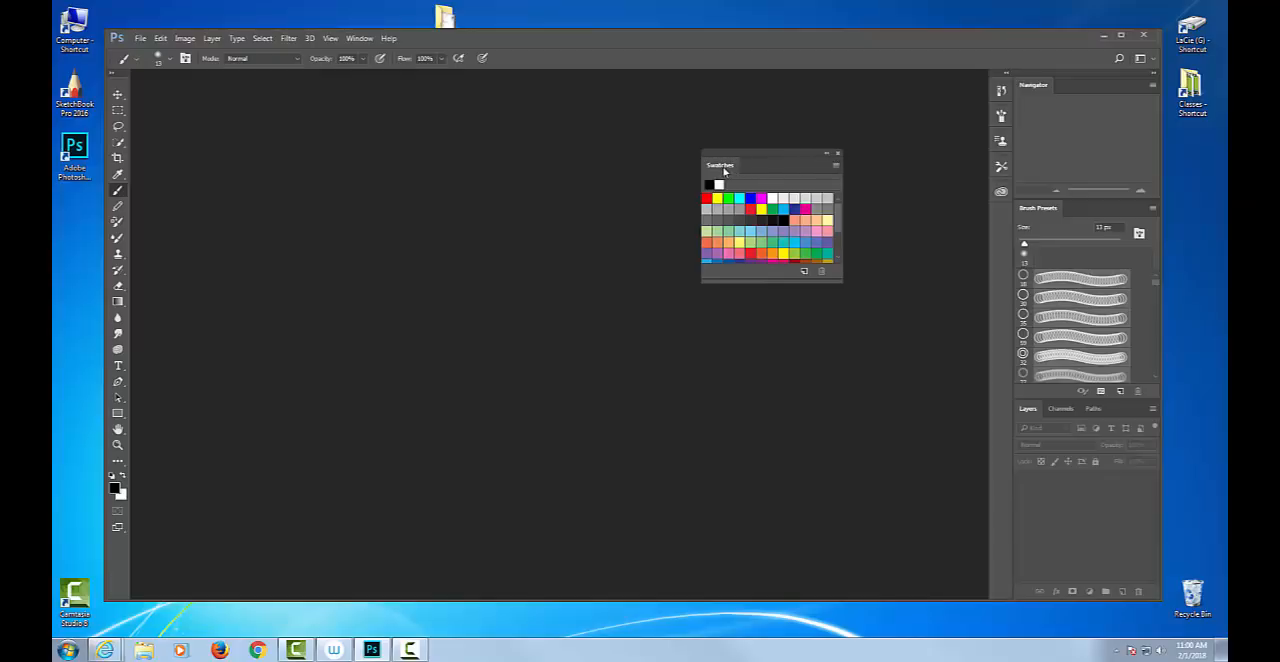
drag(724, 168, 1084, 95)
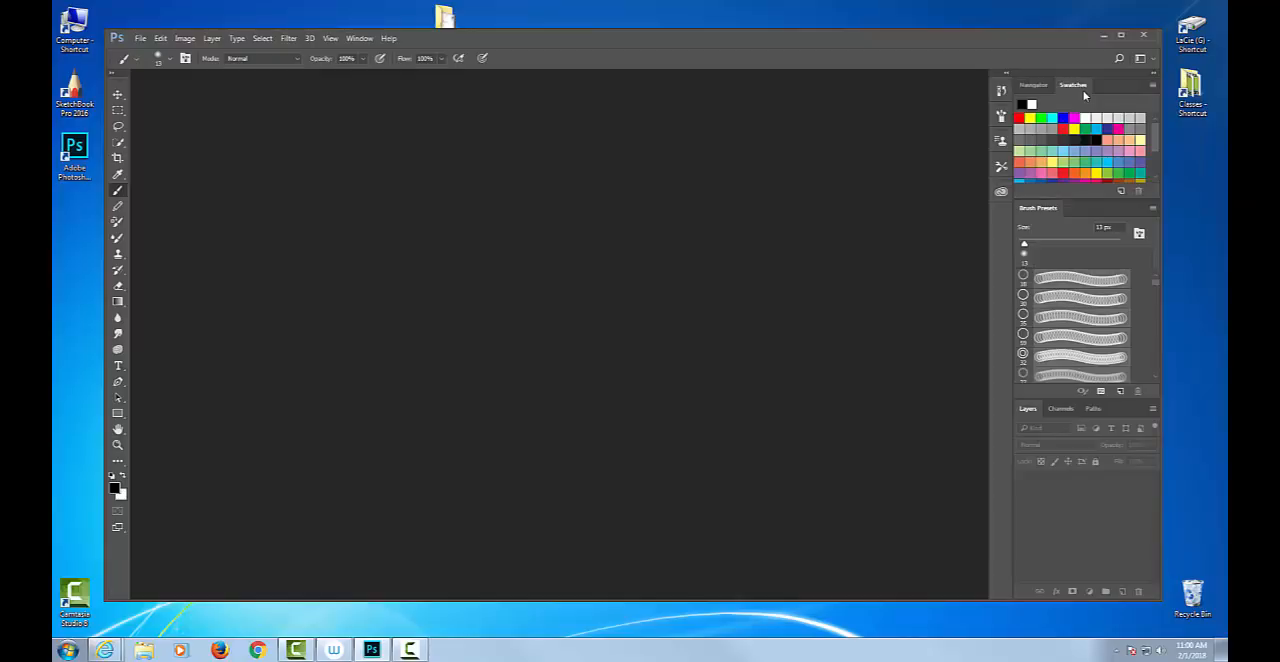
drag(1084, 90, 752, 108)
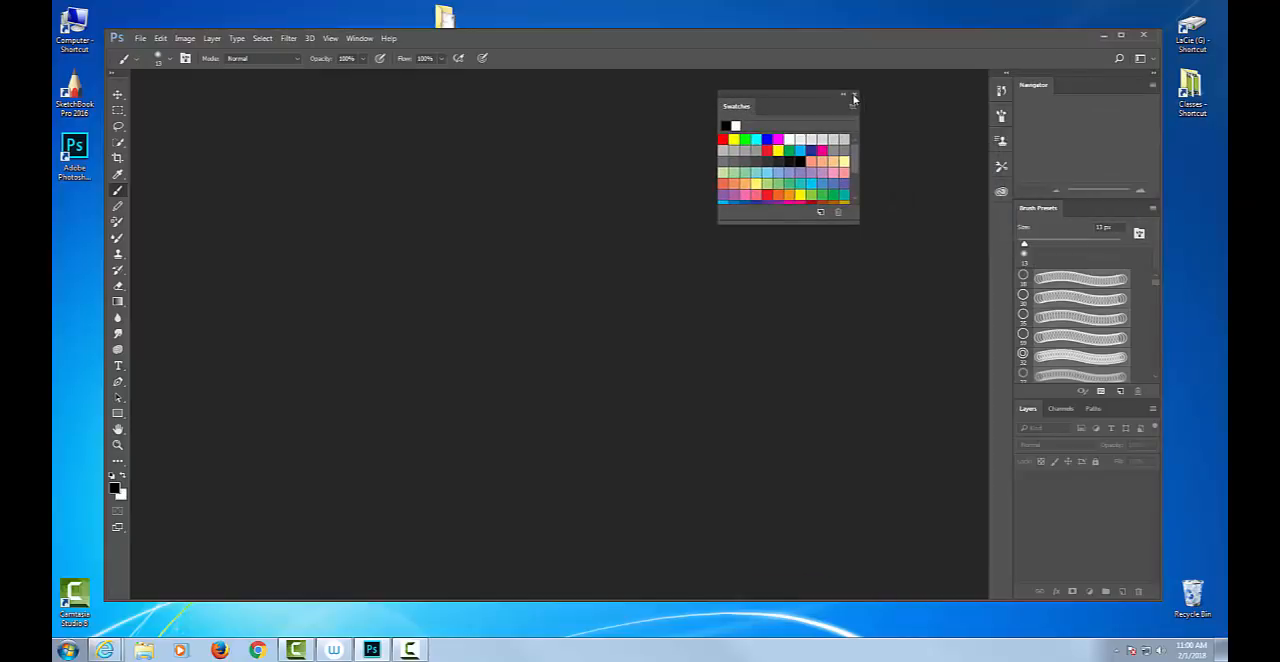
click(857, 101)
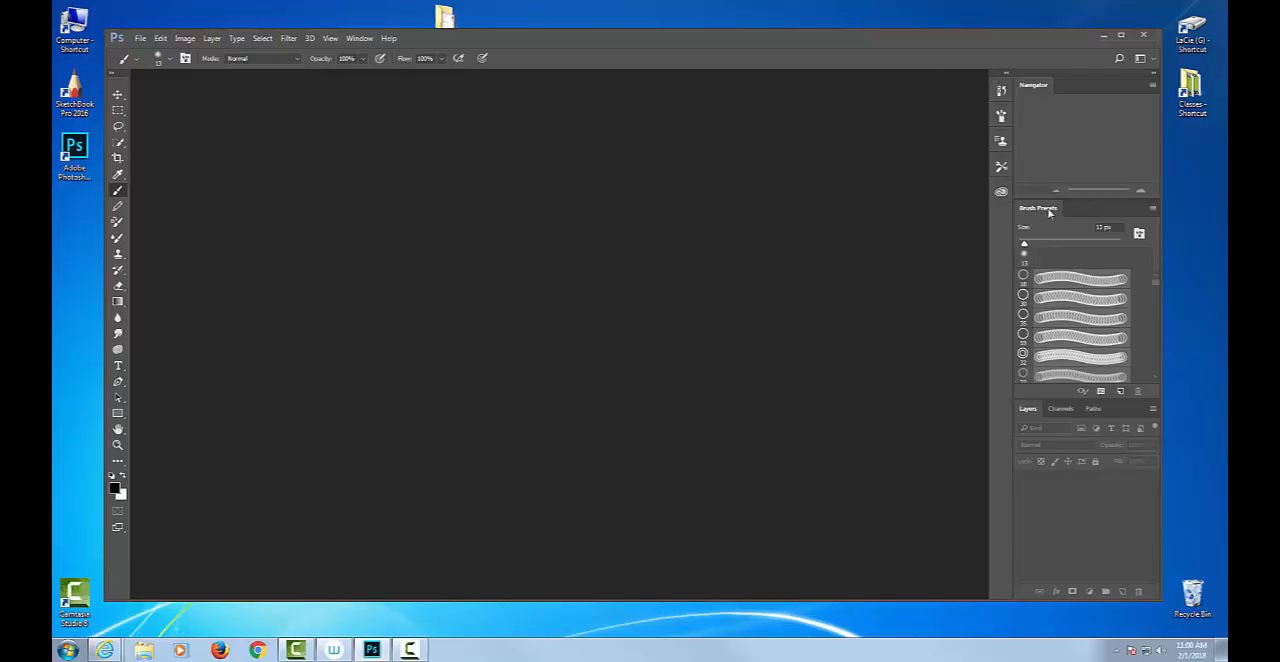
Undock the Brush Presets and Layers panels from the panel column and close each of them.
mouse_move(1049, 212)
mouse_down()
mouse_move(982, 205)
mouse_move(781, 140)
mouse_up()
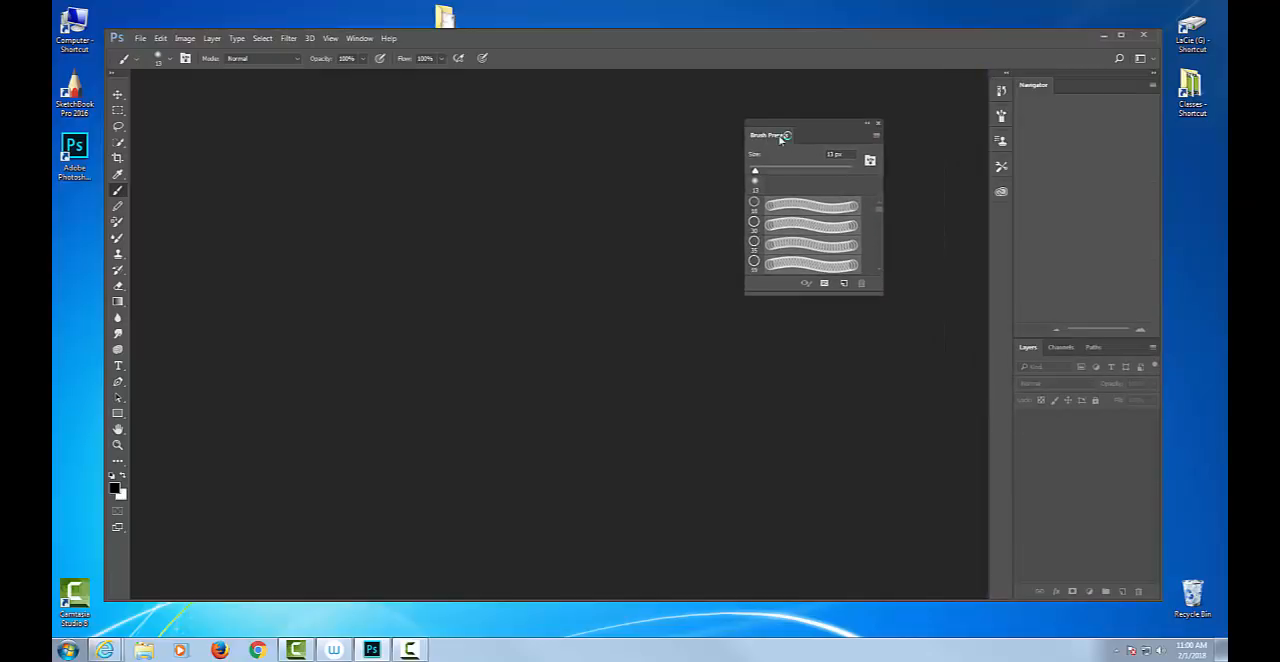
click(879, 124)
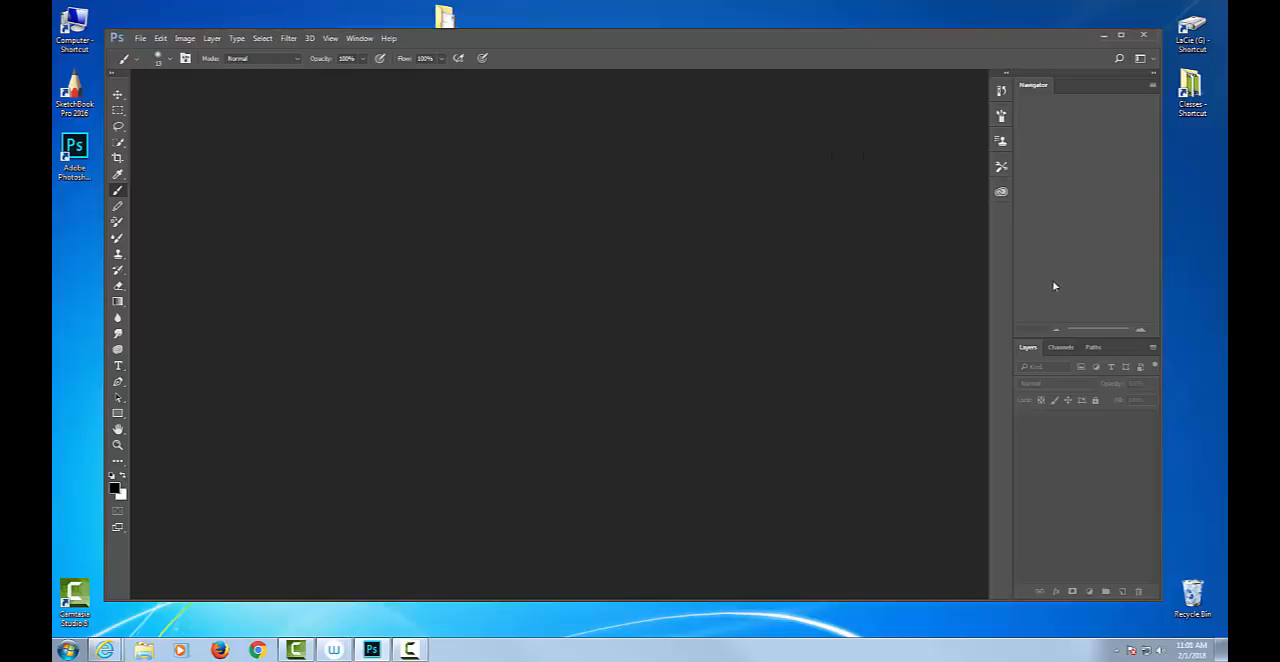
drag(1028, 347, 738, 226)
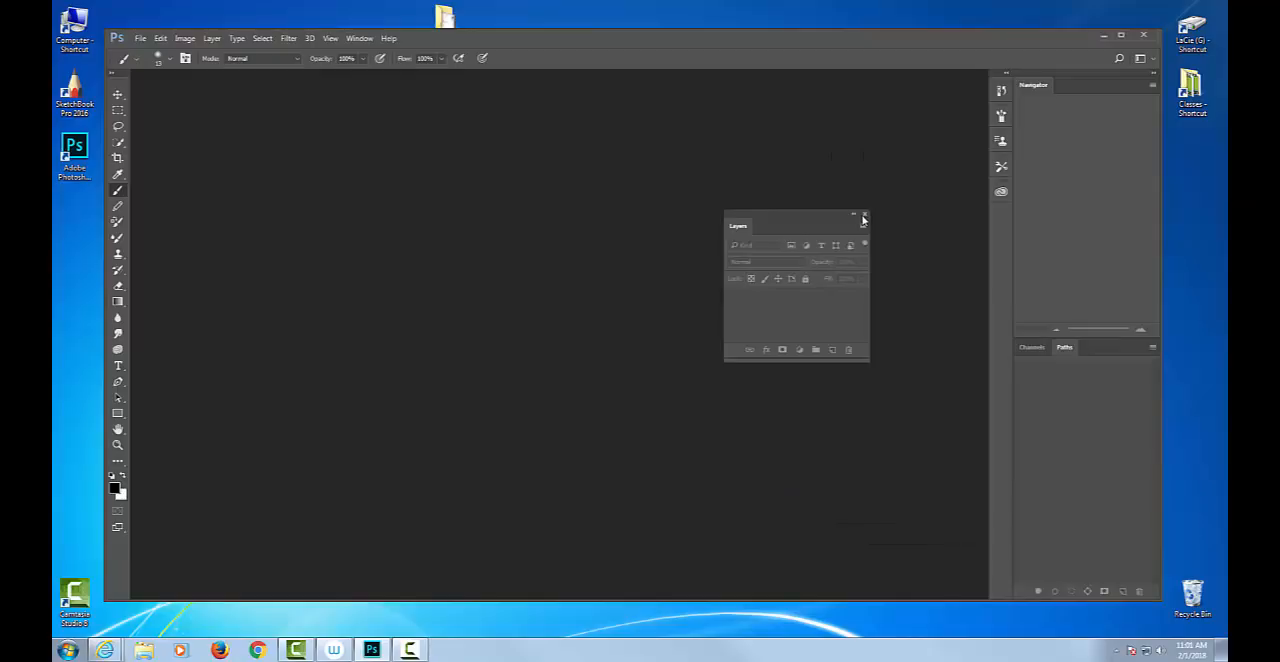
click(864, 215)
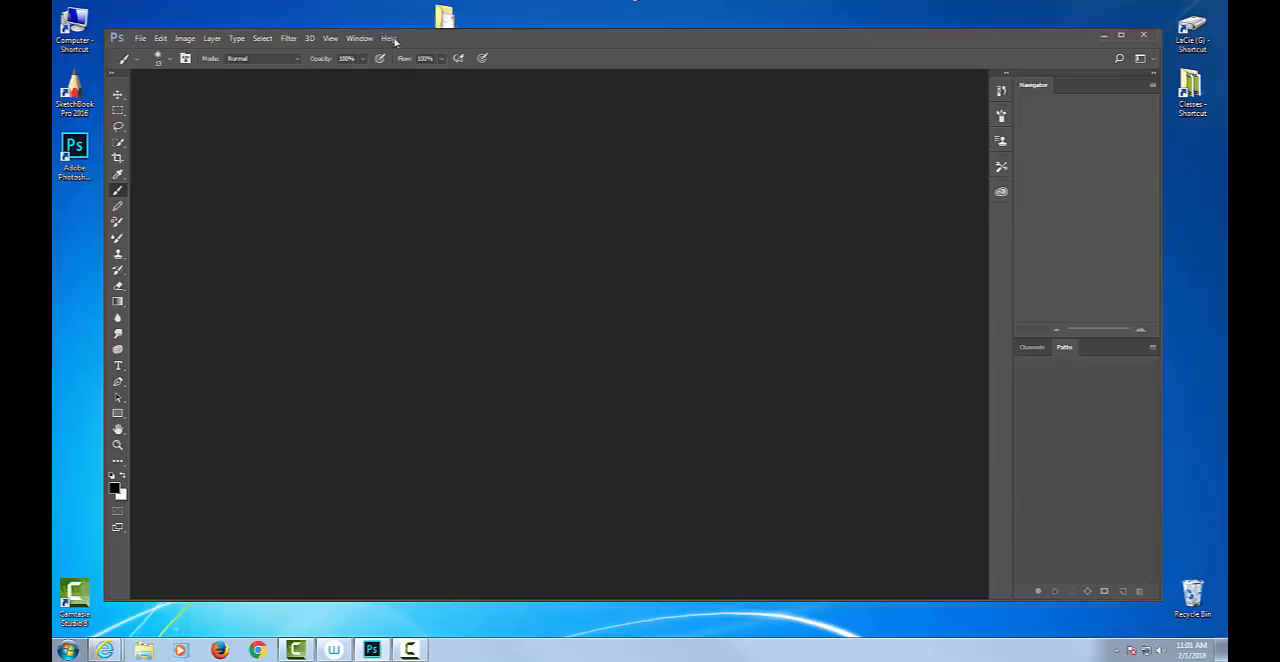
Reopen the Layers panel, try docking it at different spots, and group it with Channels and Paths below Navigator.
click(358, 39)
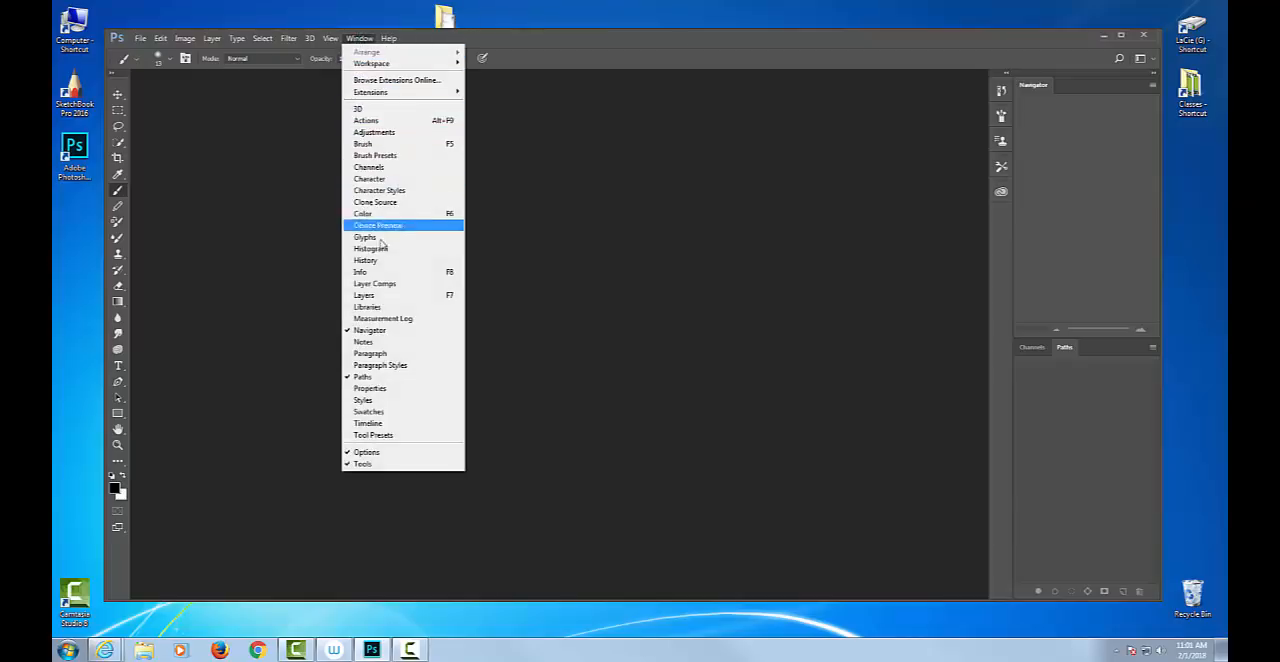
click(366, 297)
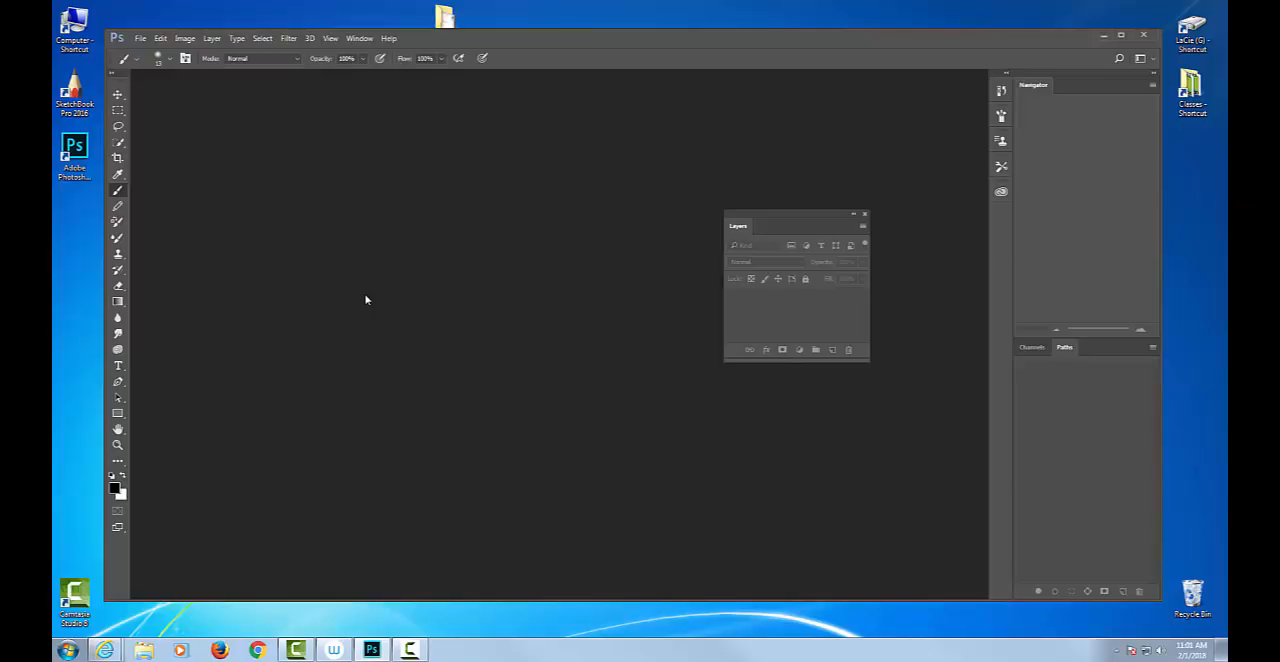
drag(735, 226, 1030, 340)
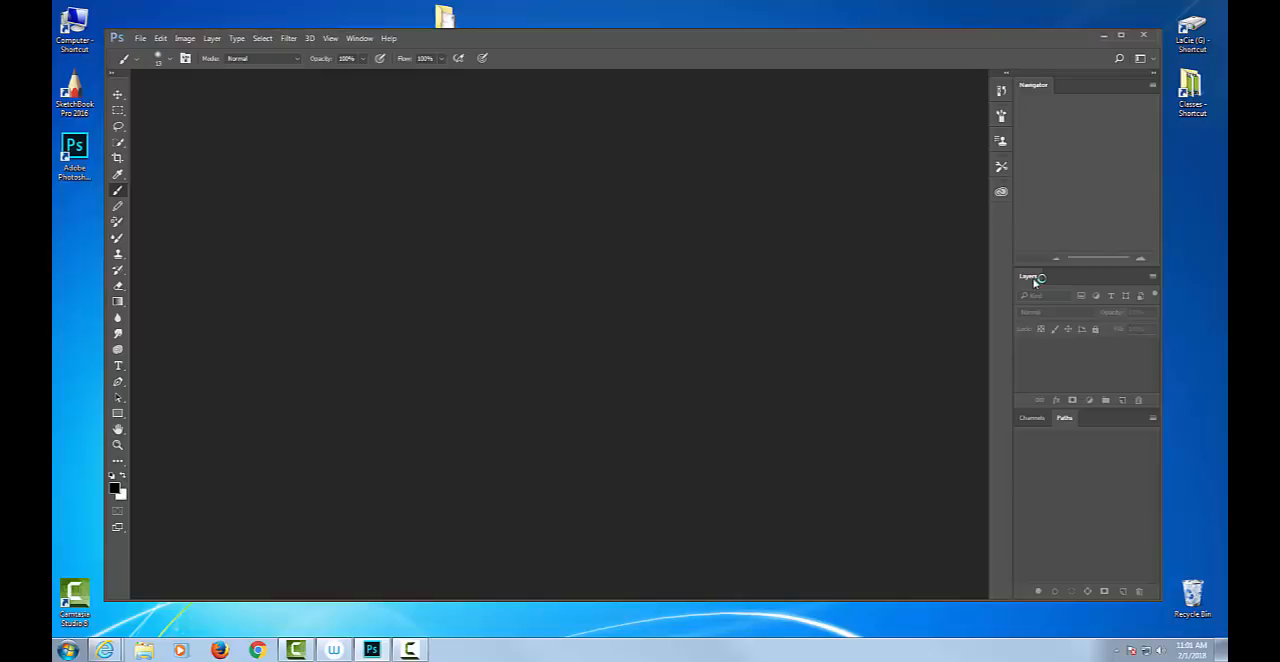
drag(1033, 279, 1018, 419)
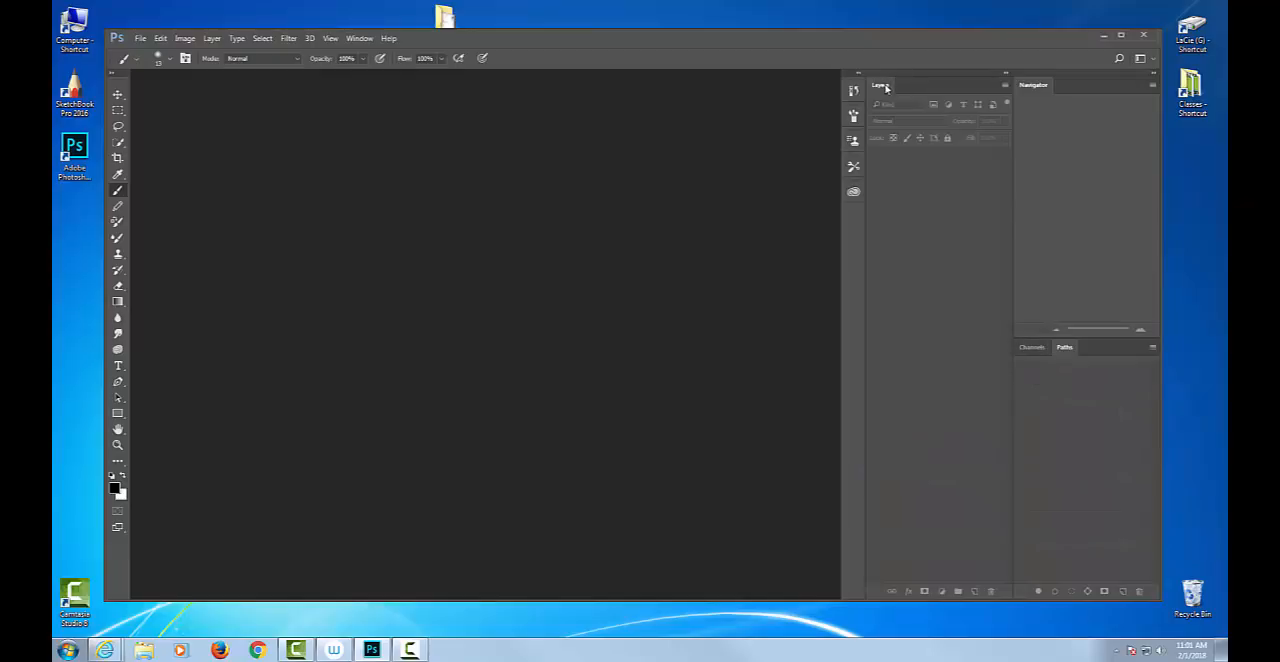
drag(886, 89, 1021, 352)
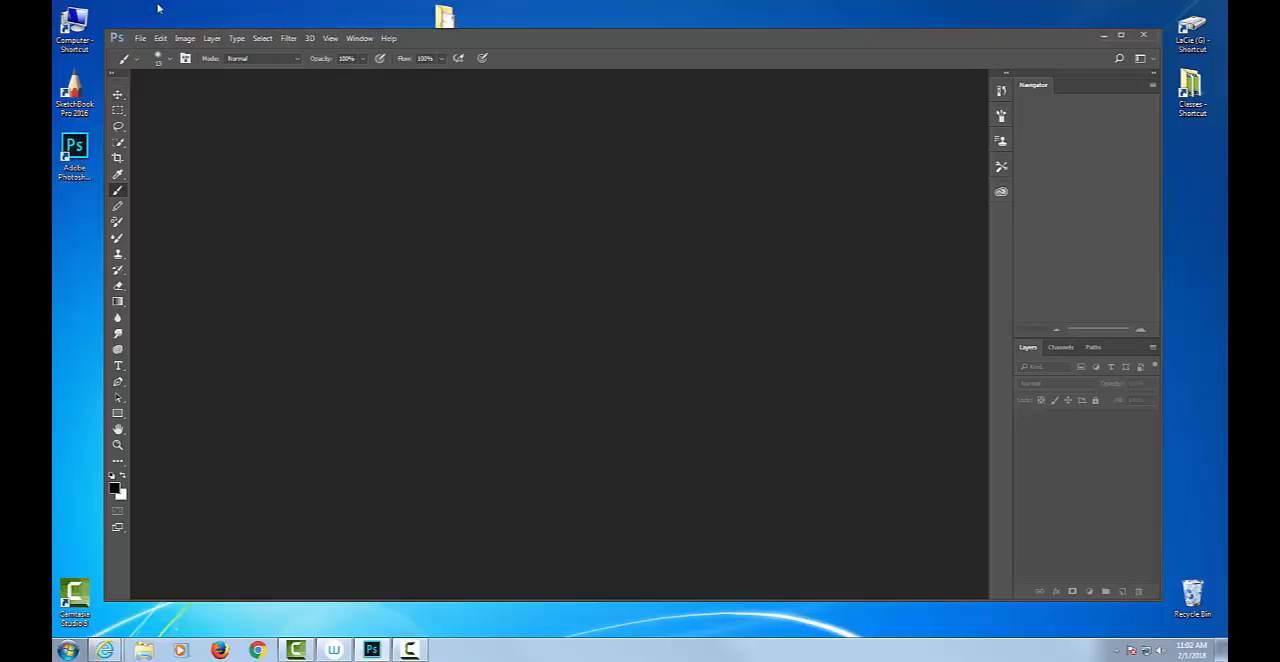
Show the tool variants grouped under the Move and Lasso tools, and shift the program window slightly on the desktop.
click(122, 95)
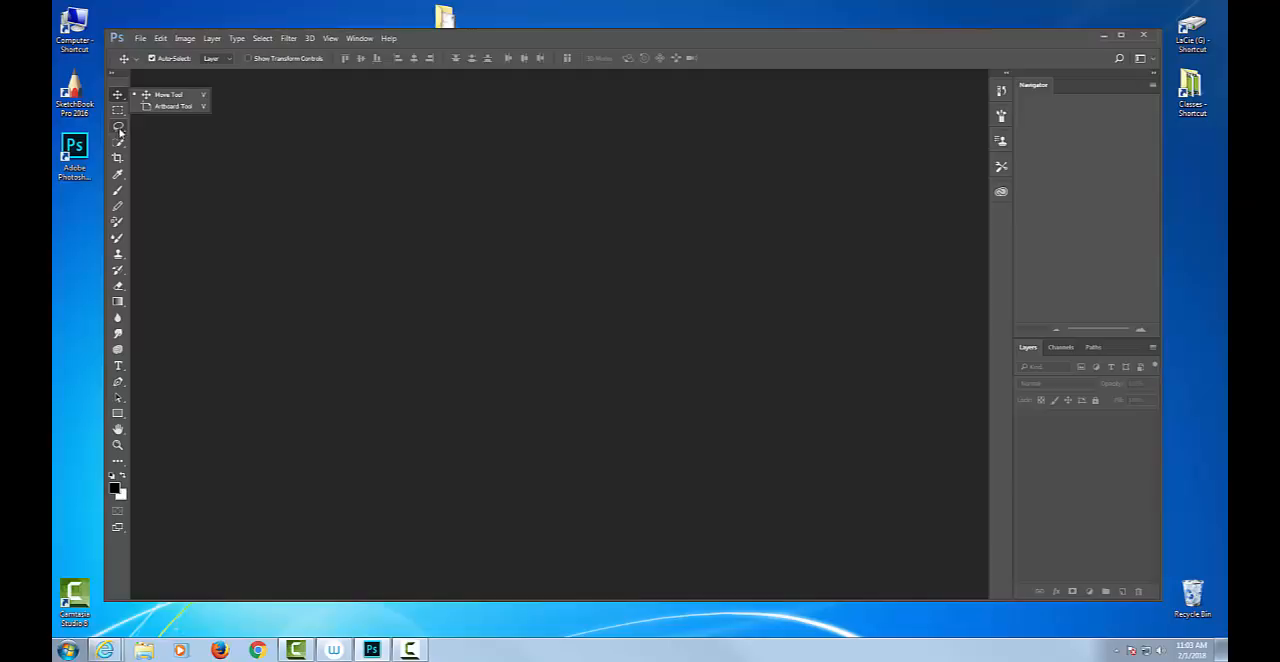
click(118, 128)
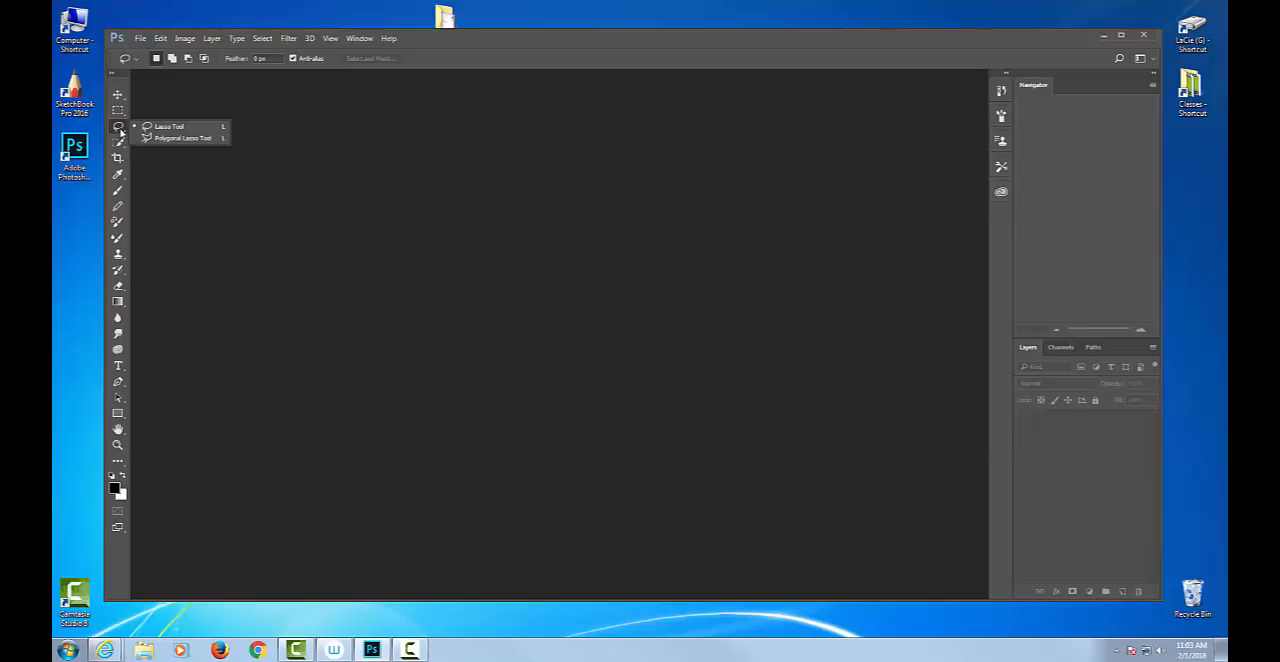
click(446, 42)
drag(482, 41, 478, 30)
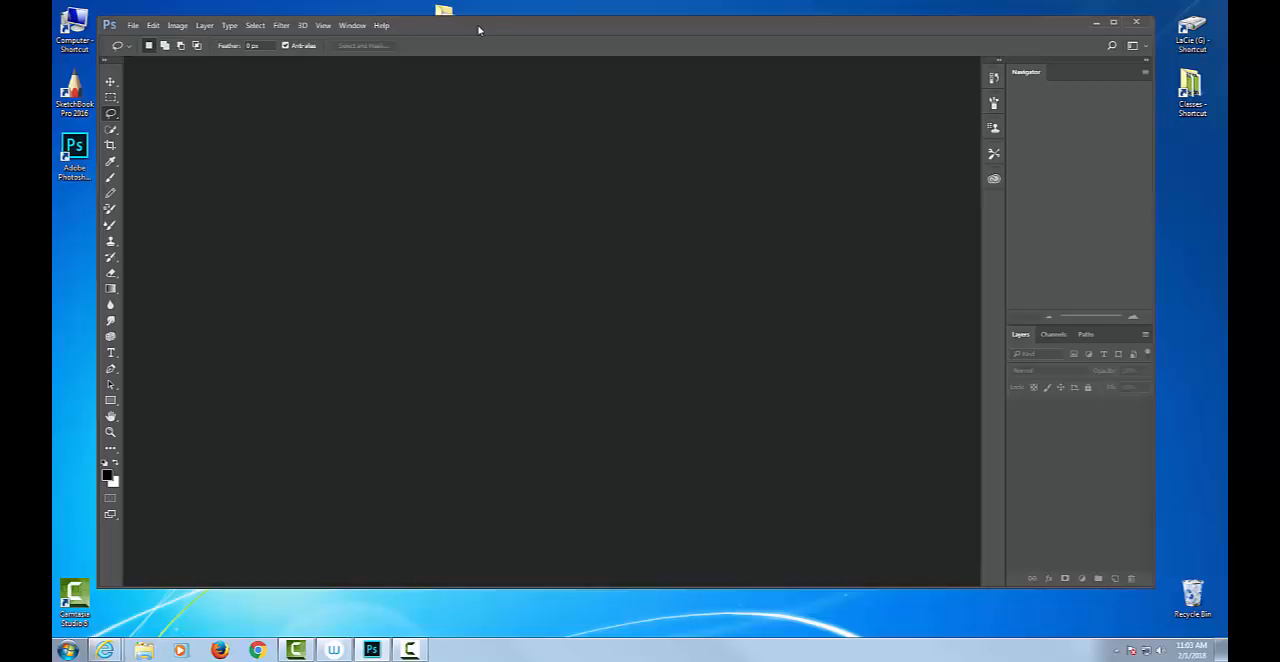
Start a new document and browse the Web, Art & Illustration and Print preset categories.
click(132, 26)
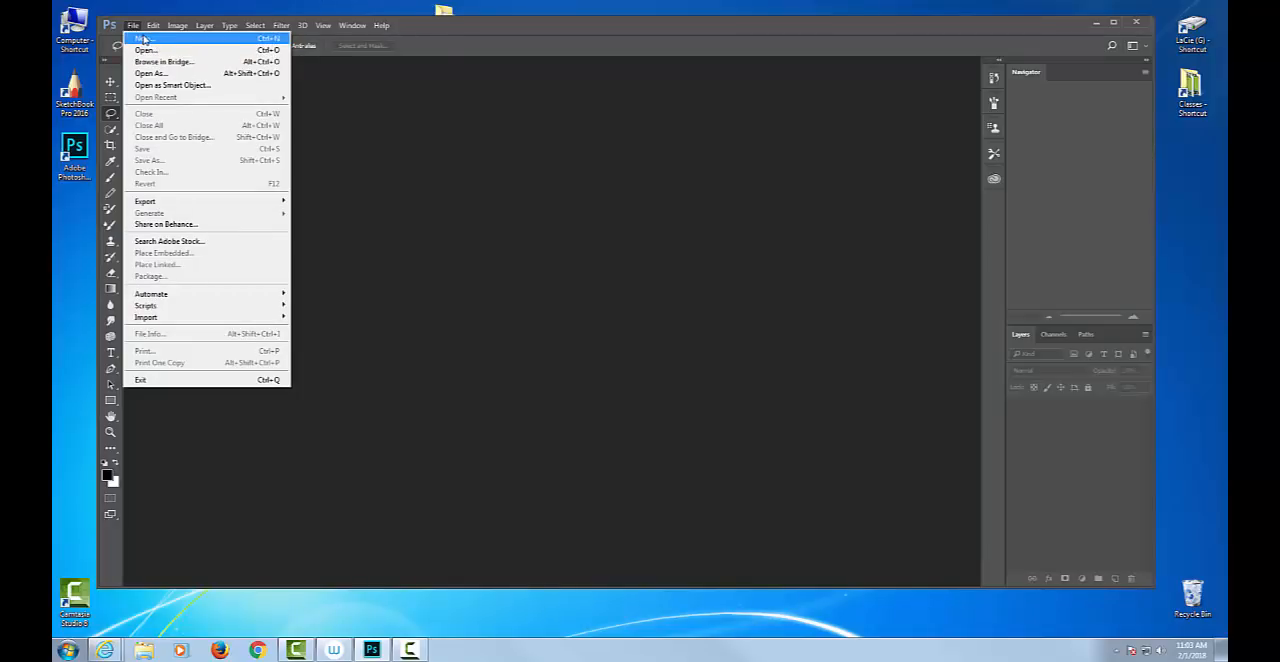
click(144, 38)
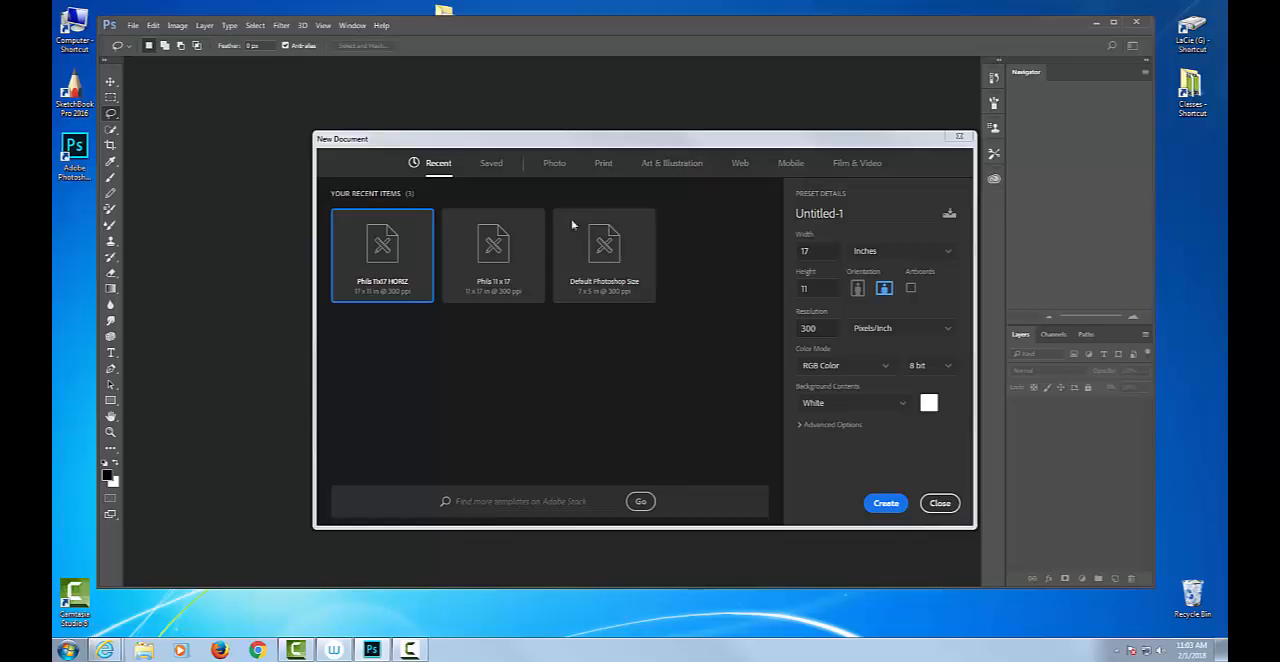
drag(570, 139, 460, 125)
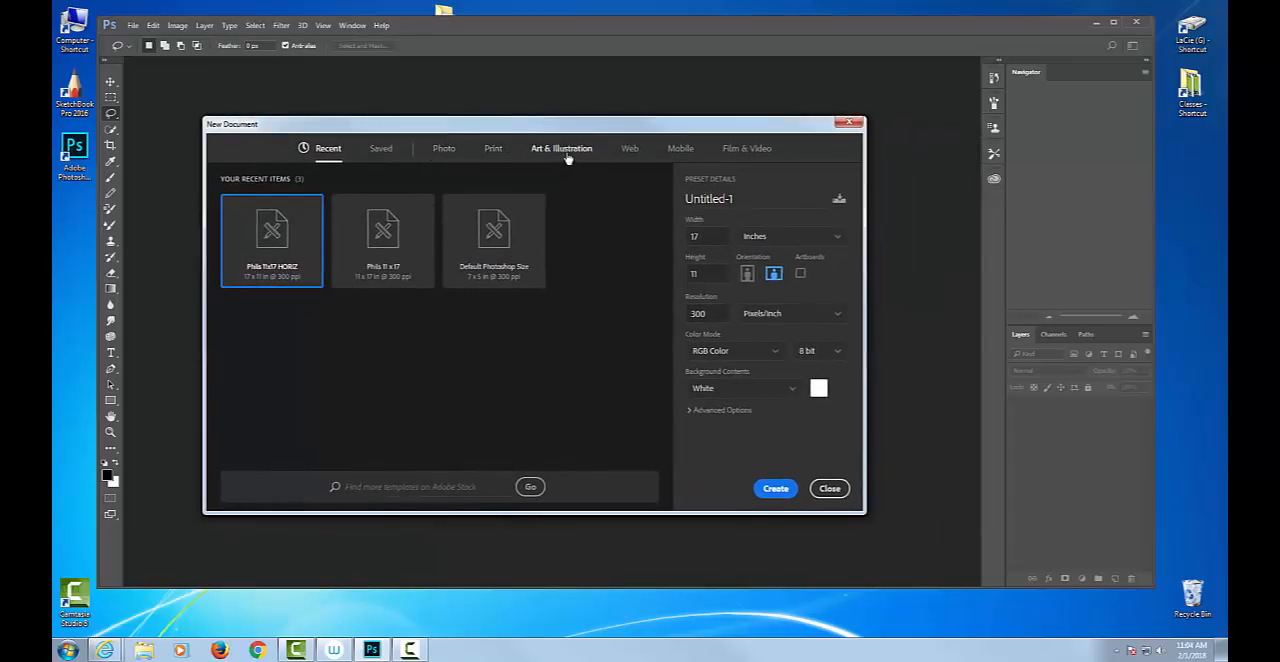
click(632, 150)
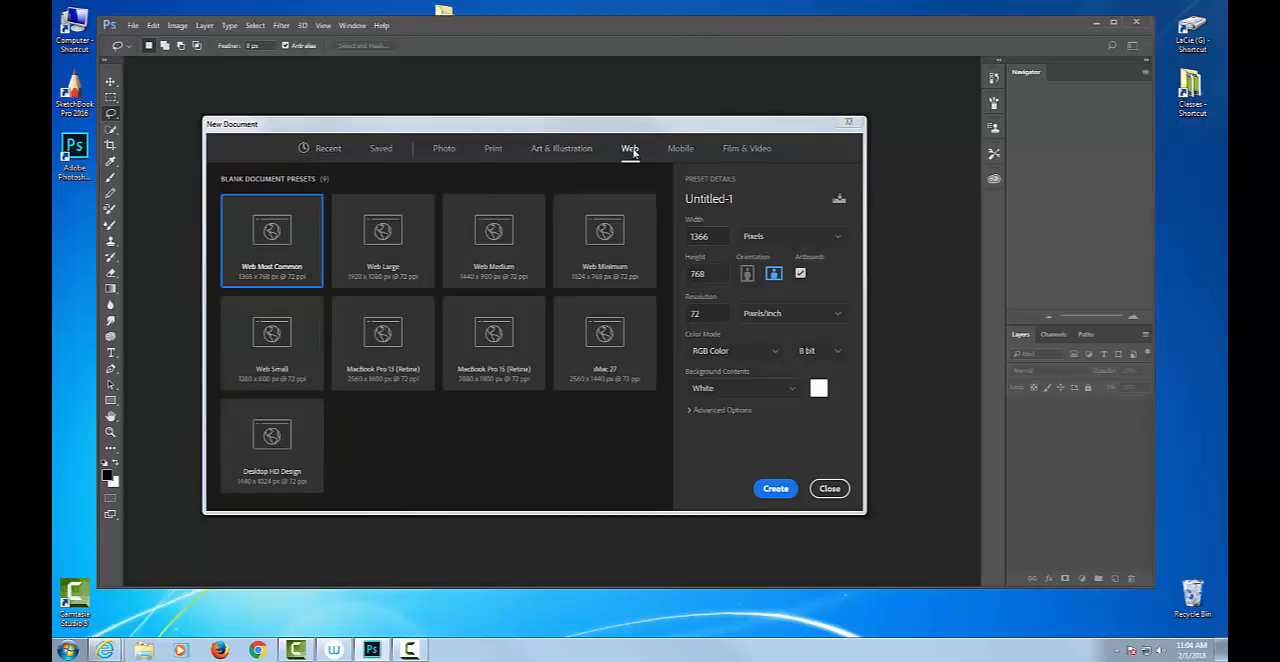
click(573, 155)
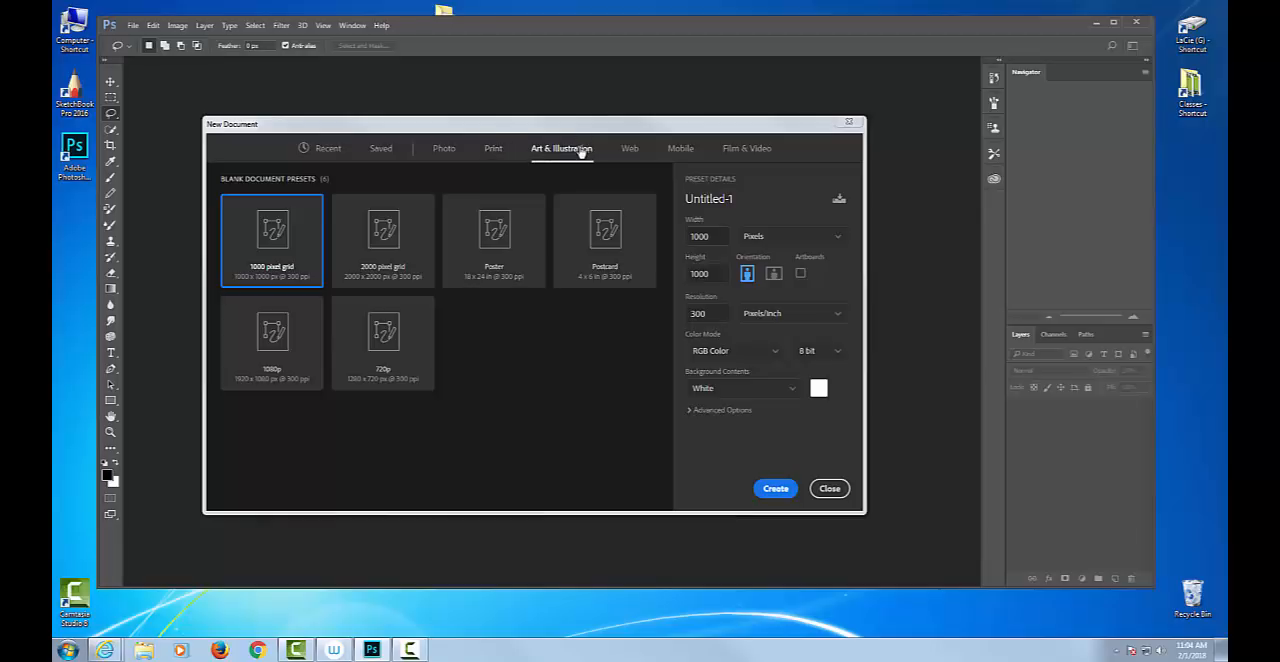
click(491, 151)
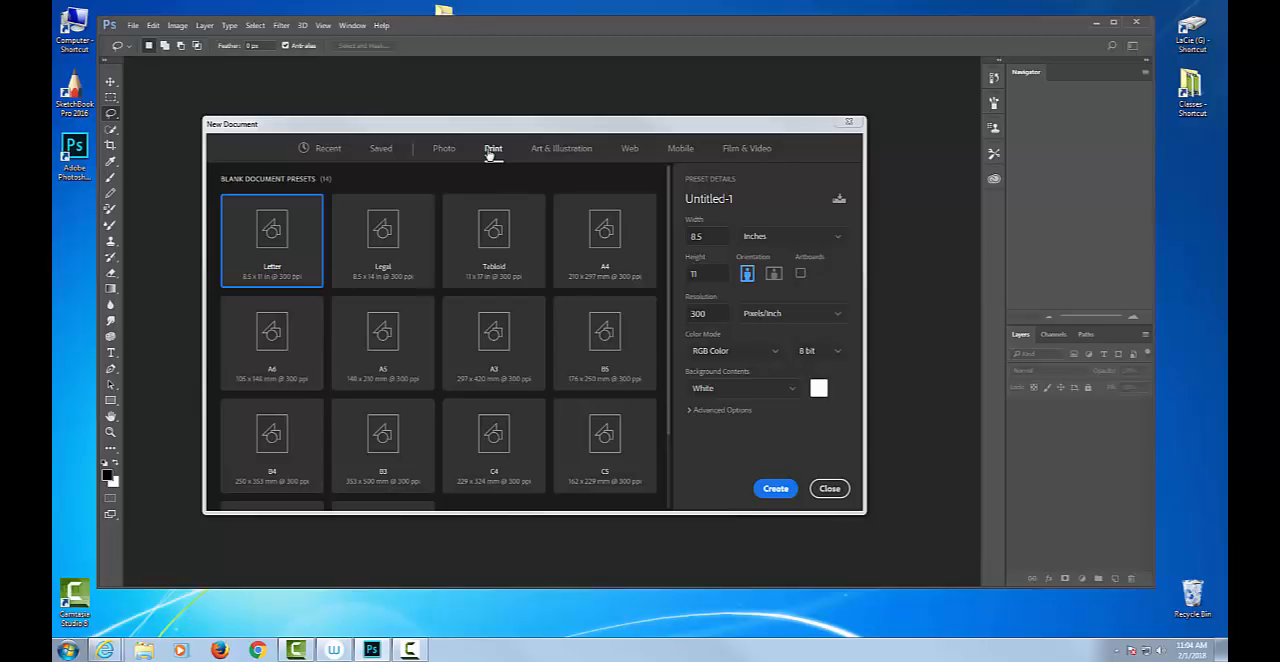
Create the document from the Tabloid print preset in landscape orientation, 17 x 11 inches at 300 pixels/inch.
click(491, 228)
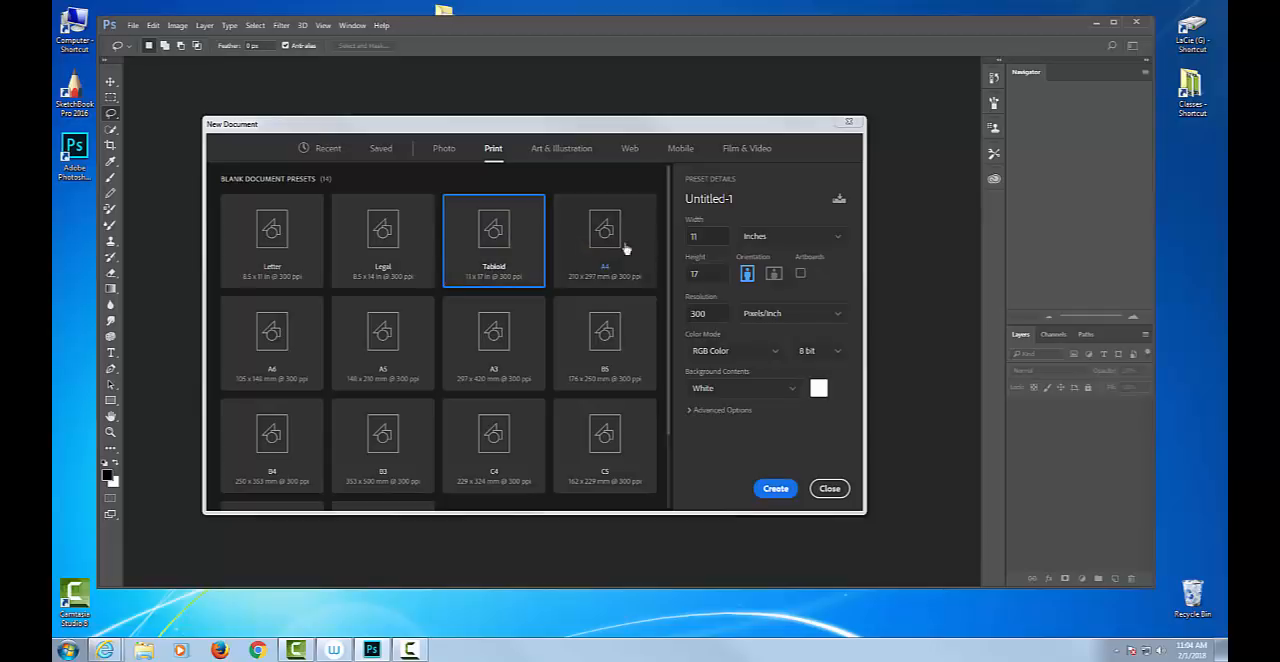
click(777, 276)
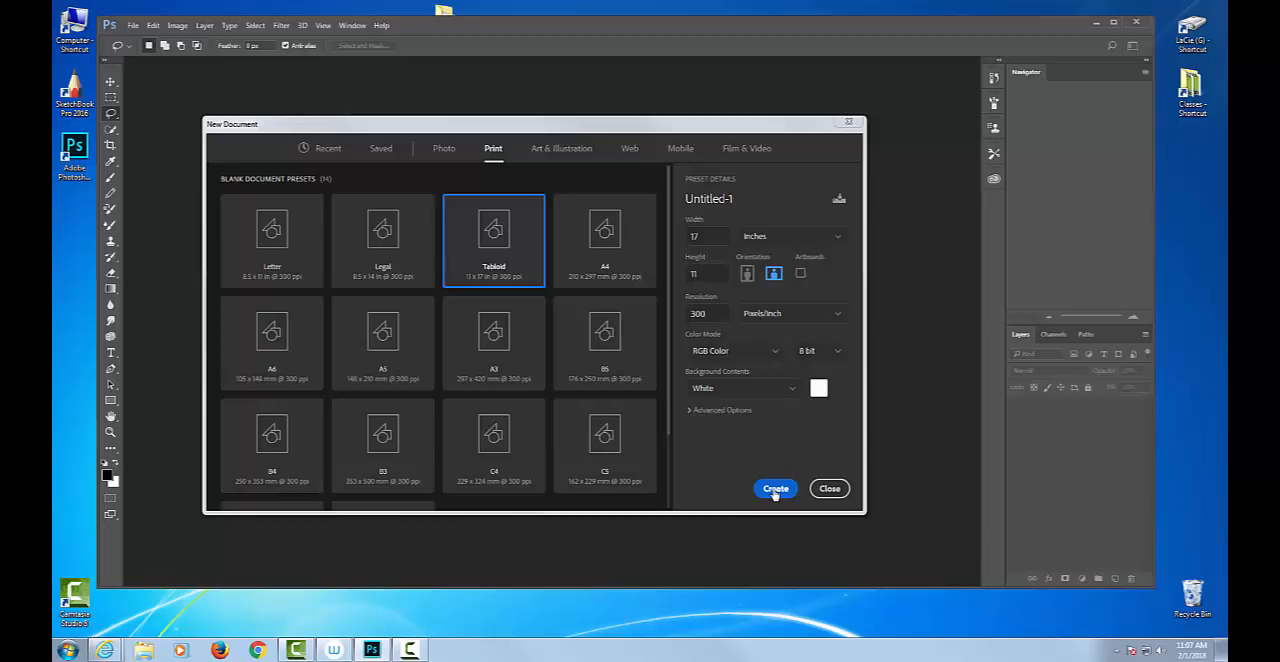
click(775, 489)
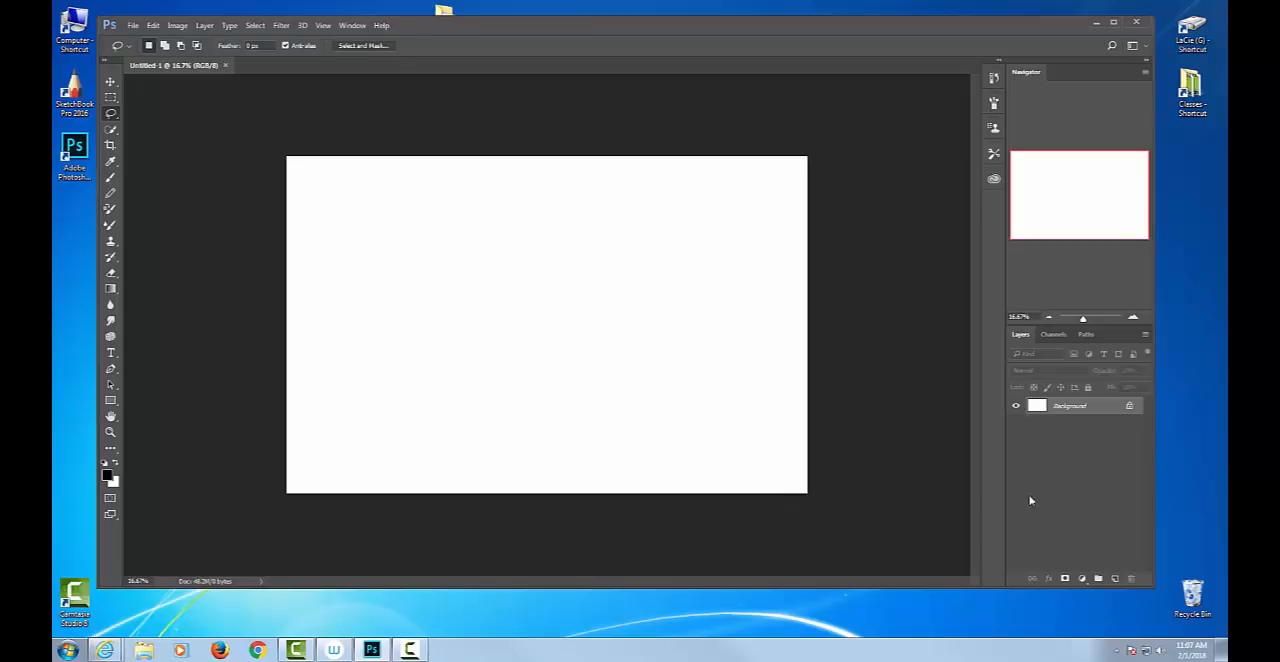
Convert the locked Background layer into a regular layer, and undo the conversion.
double_click(1102, 408)
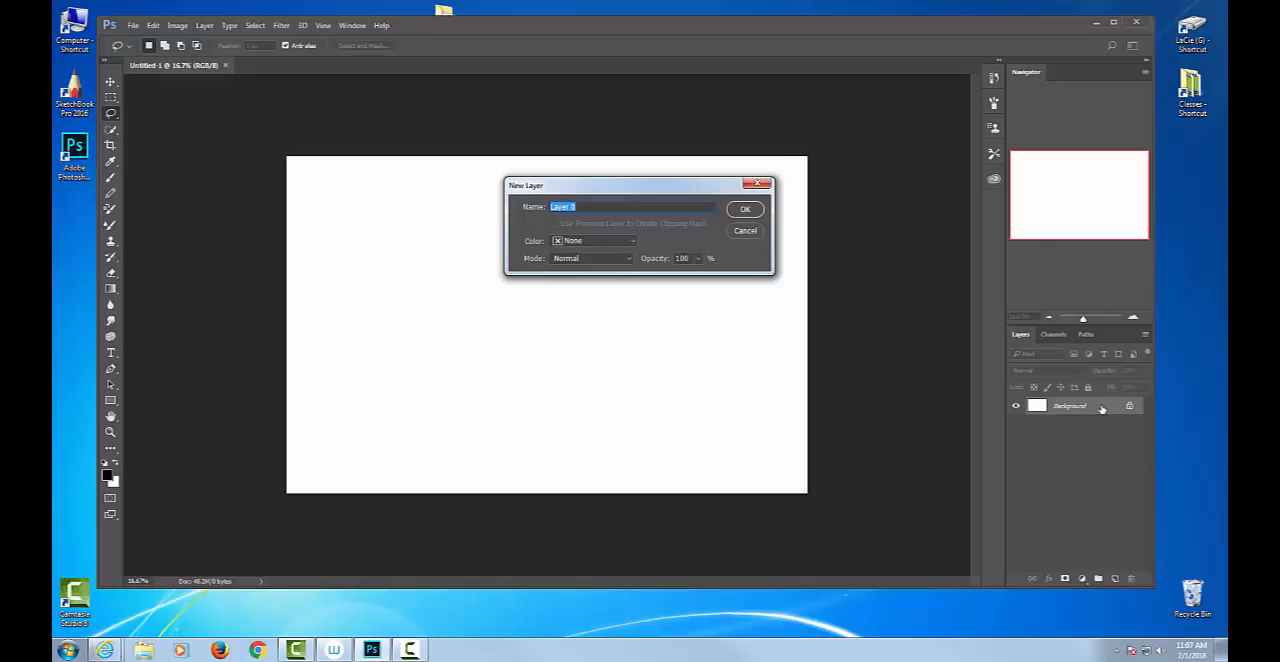
click(746, 210)
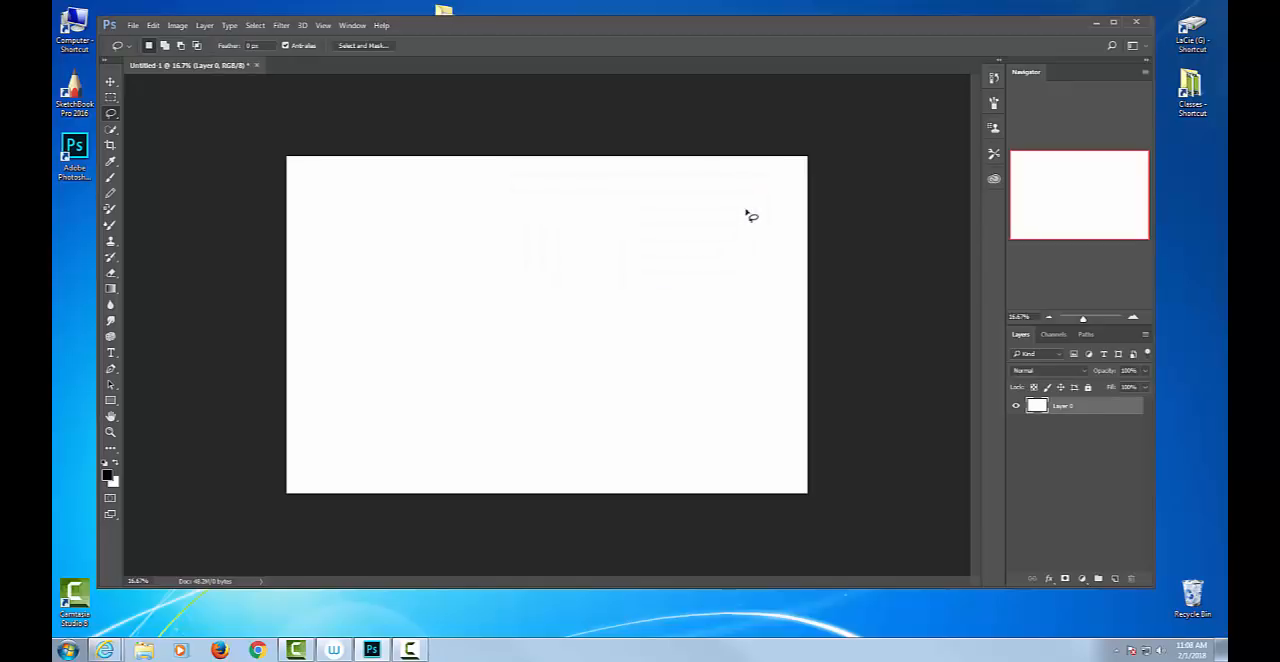
key(ctrl+z)
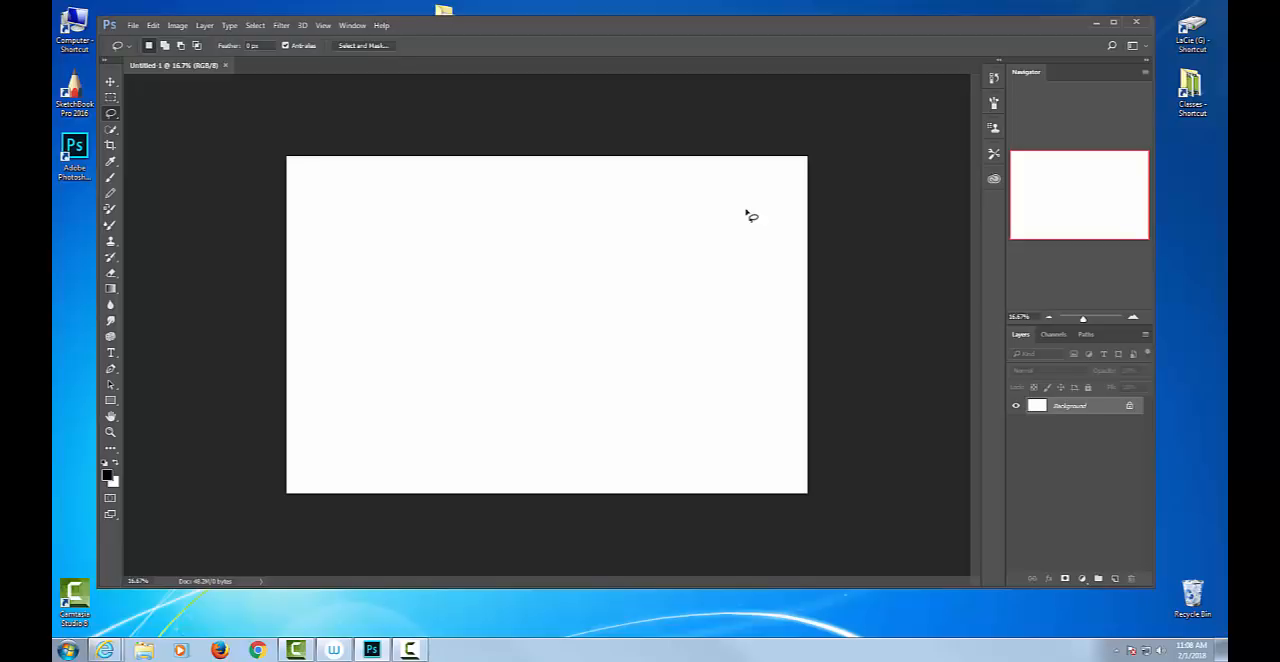
Check Layers in the list of panels, then undock and close it, bring it back and redock it with Channels and Paths.
click(131, 26)
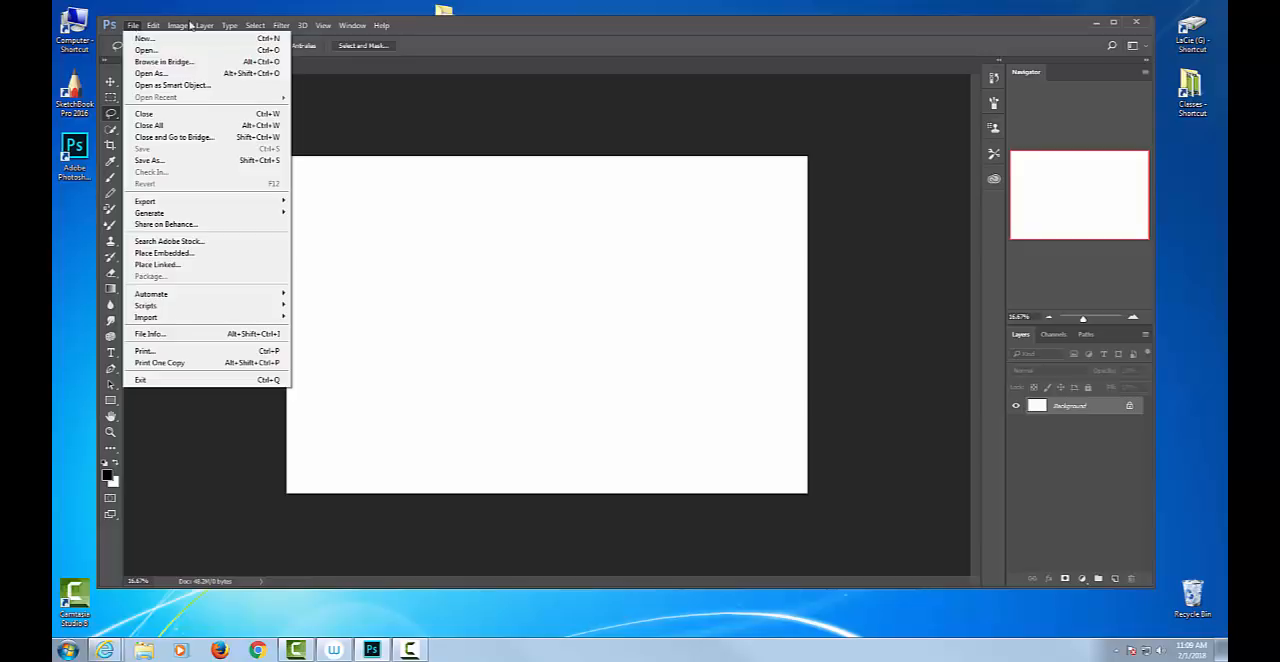
mouse_move(340, 26)
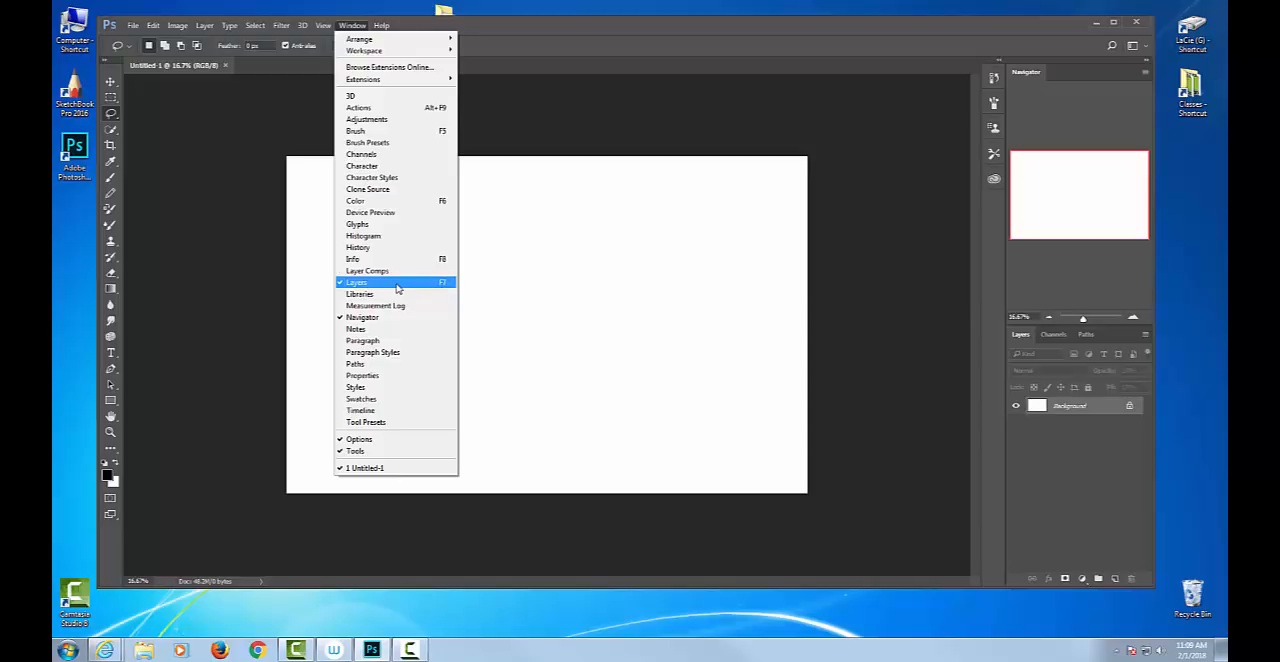
click(683, 153)
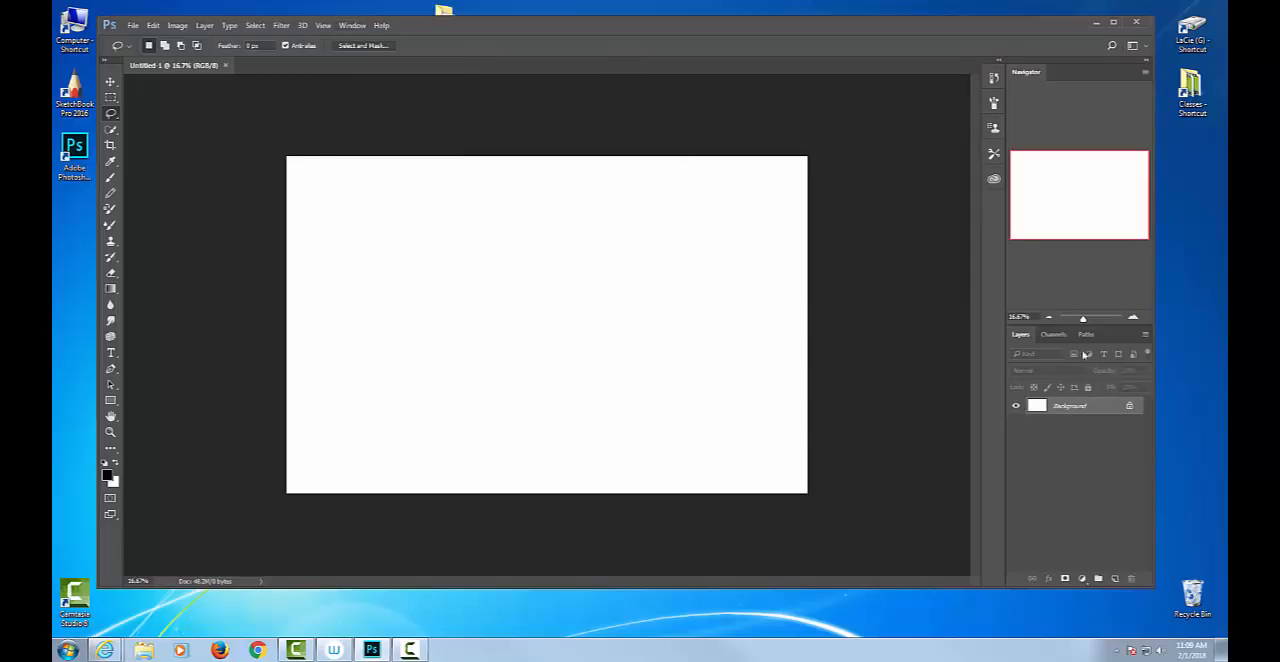
drag(1014, 340, 680, 228)
click(814, 223)
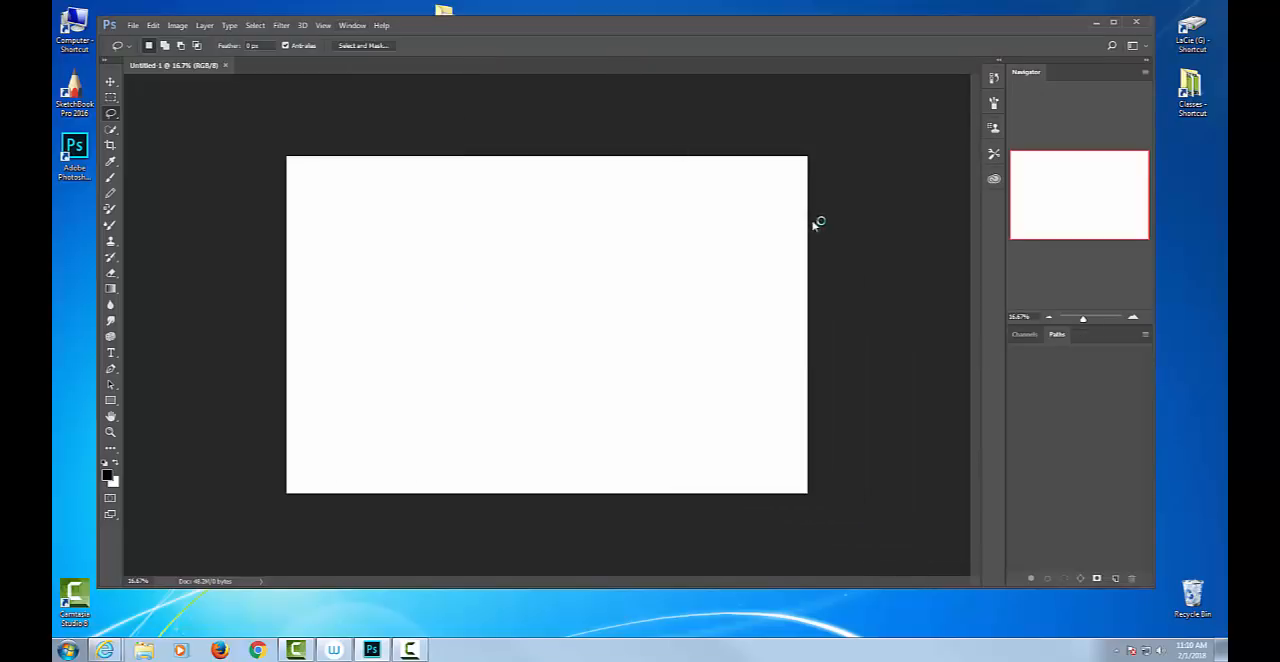
key(F7)
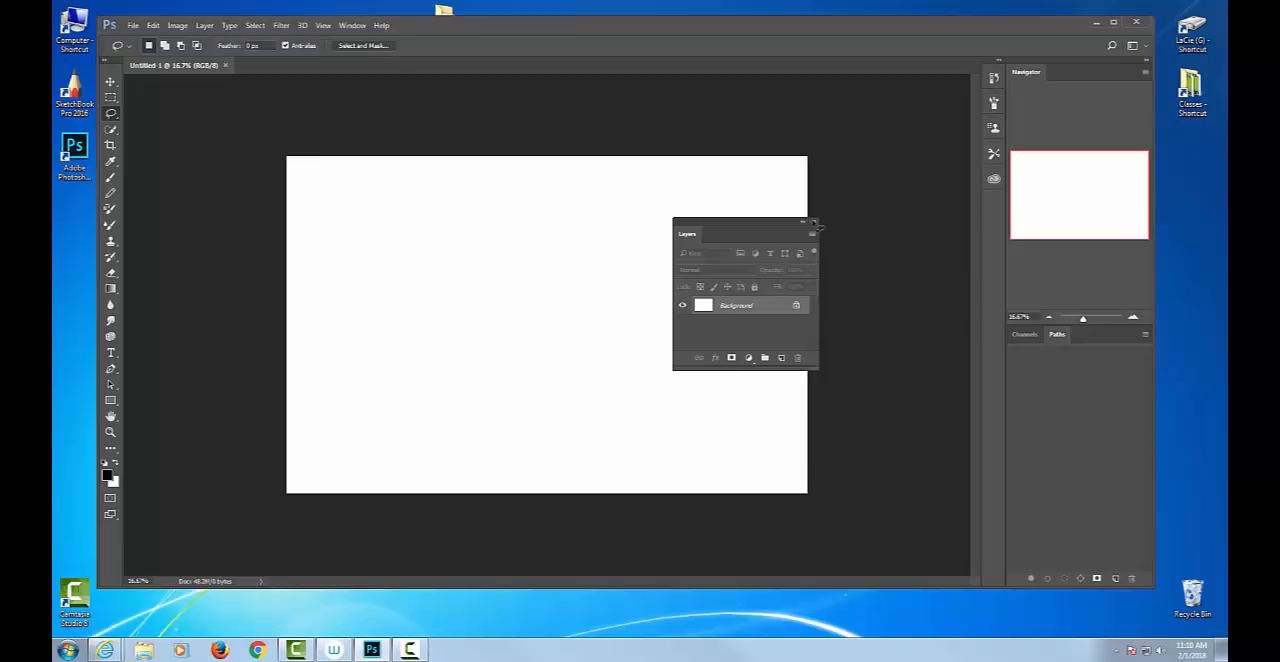
drag(700, 232, 1025, 338)
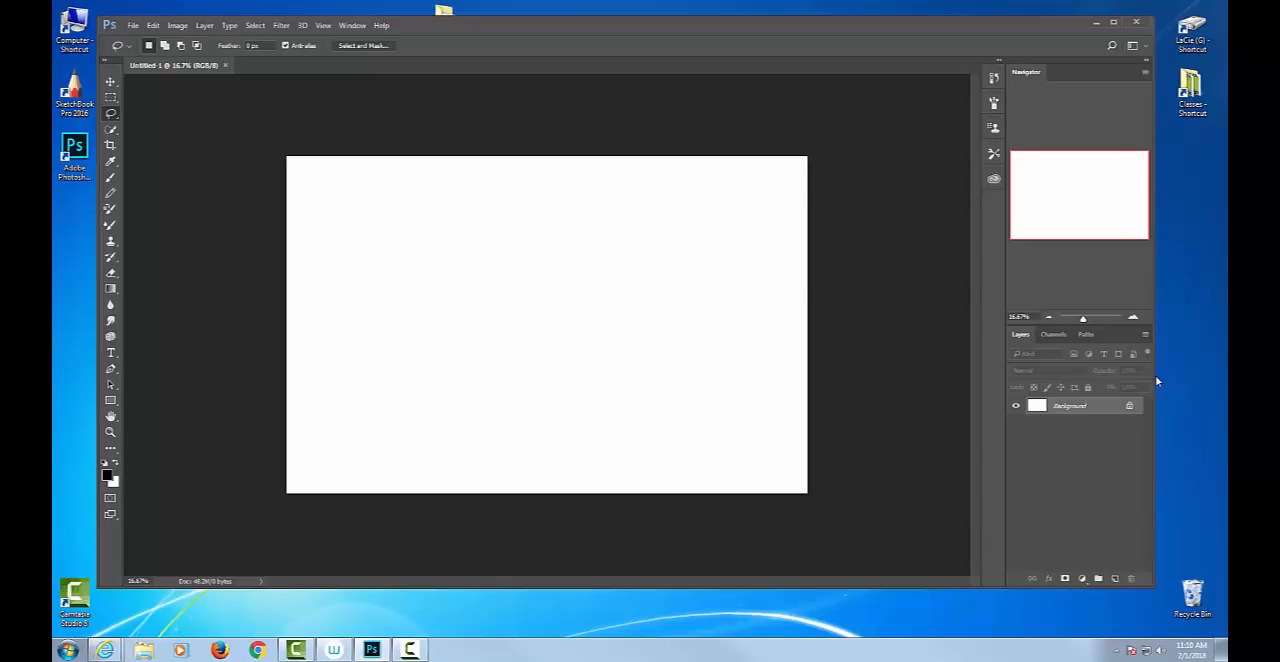
Convert the locked Background layer into an editable regular layer, keeping the default layer settings.
double_click(1102, 406)
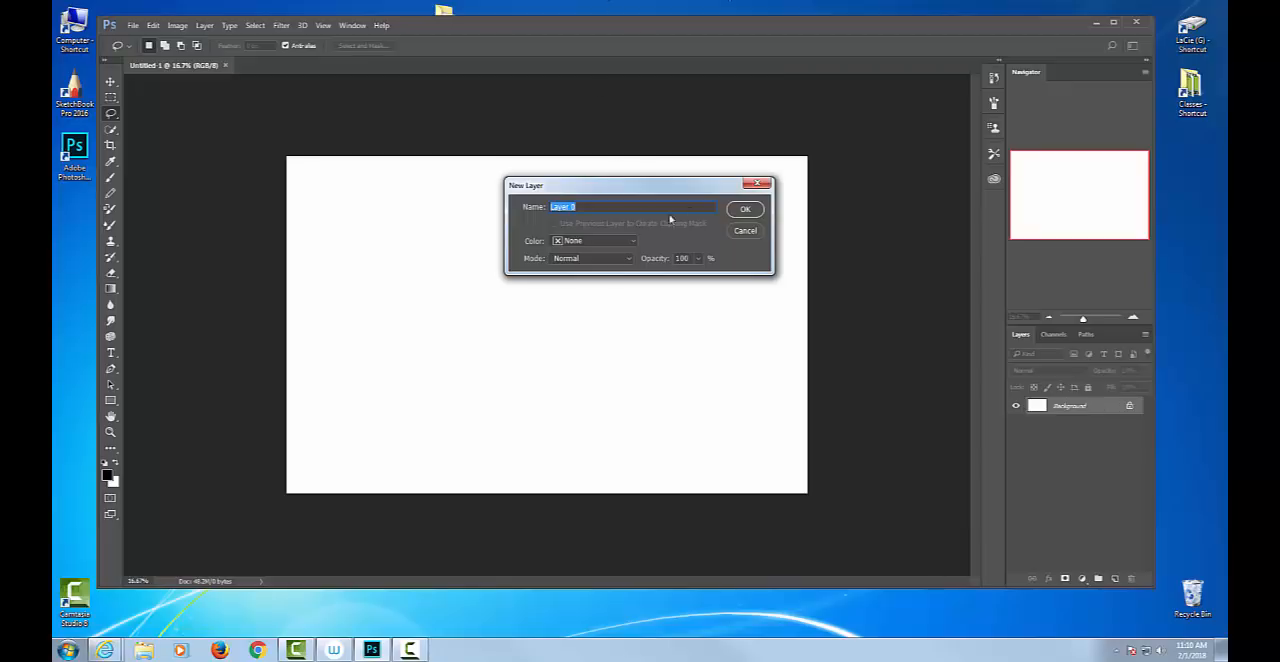
click(745, 209)
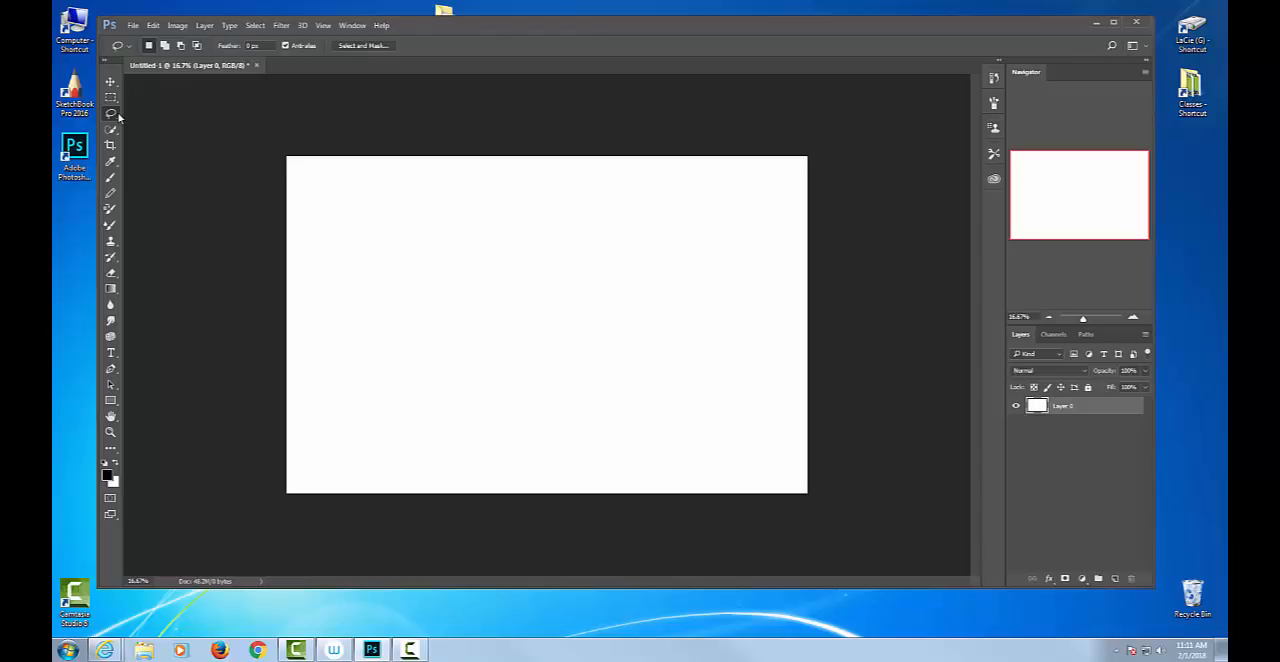
Enlarge the Eraser, erase a zigzag stroke across the white layer to reveal transparency, and undo the erasing.
key(3)
key(e)
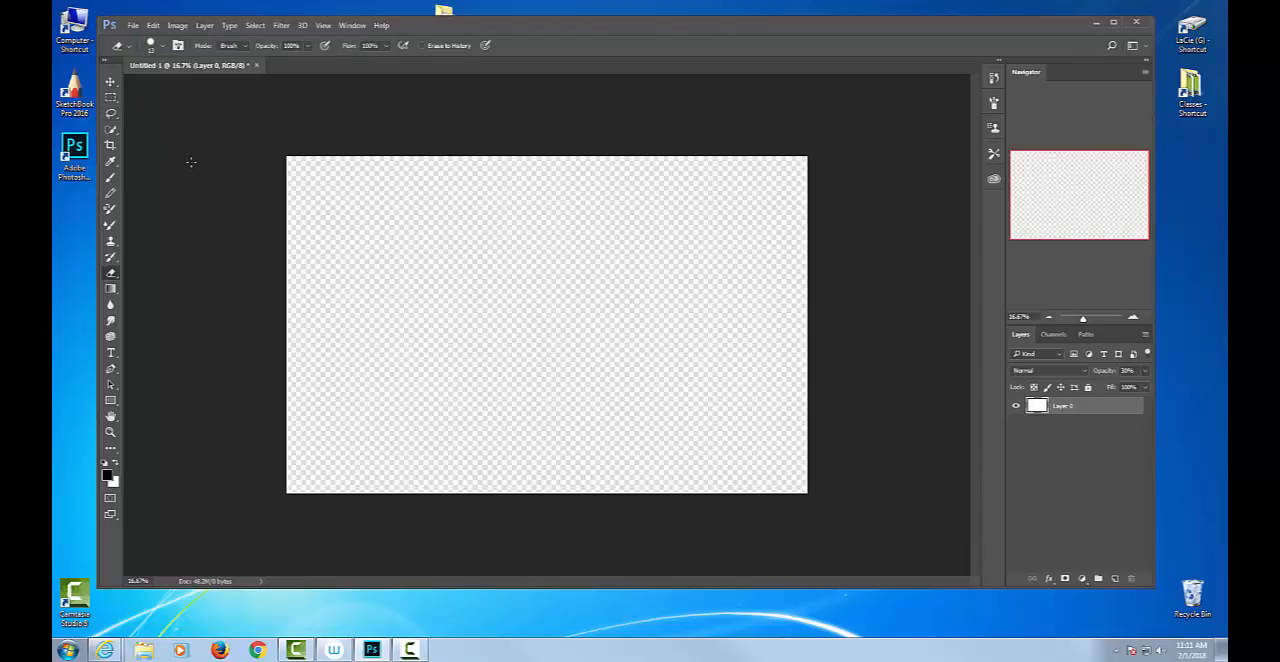
key(ctrl+z)
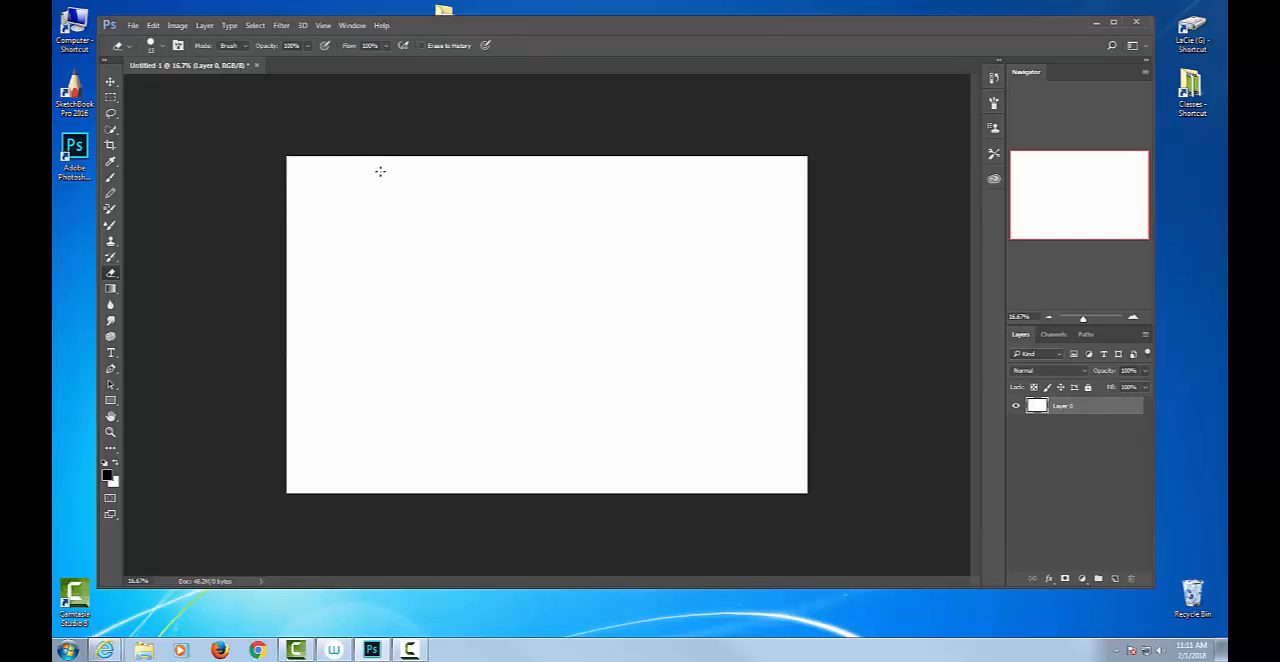
key(bracketright)
key(bracketright)
key(bracketright)
key(bracketright)
key(bracketright)
mouse_move(449, 191)
mouse_down()
mouse_move(369, 308)
mouse_move(411, 273)
mouse_move(439, 305)
mouse_move(515, 209)
mouse_move(544, 390)
mouse_move(601, 369)
mouse_move(635, 264)
mouse_move(689, 451)
mouse_up()
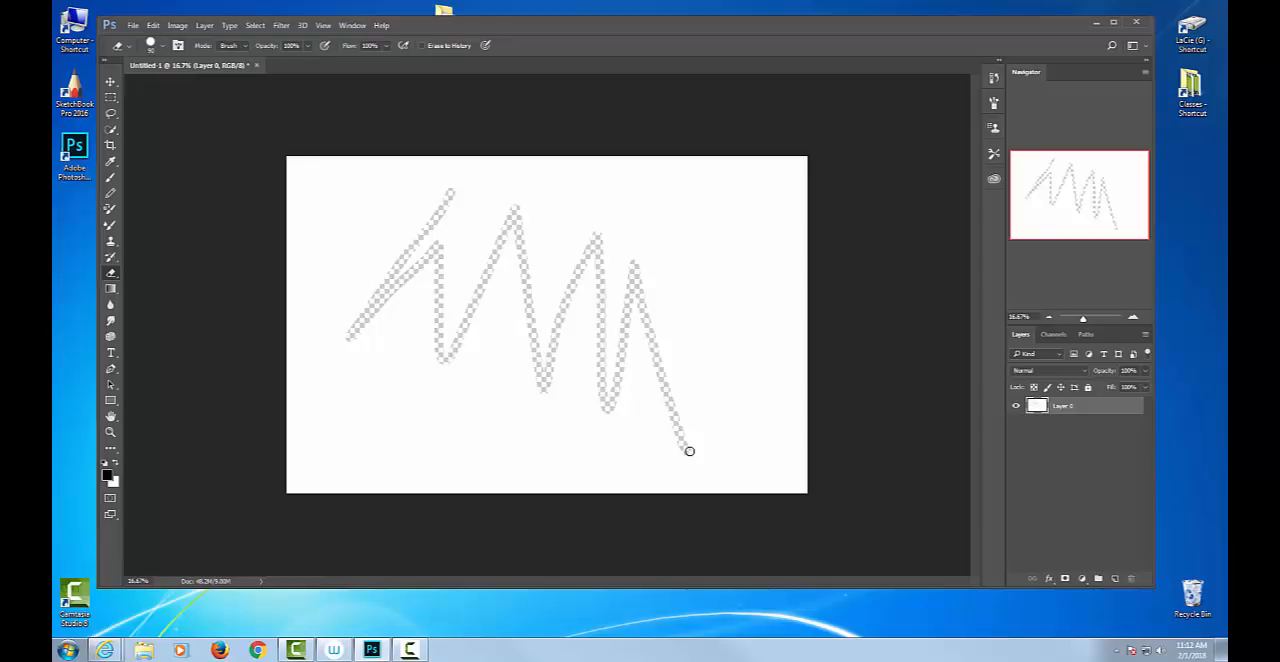
key(ctrl+z)
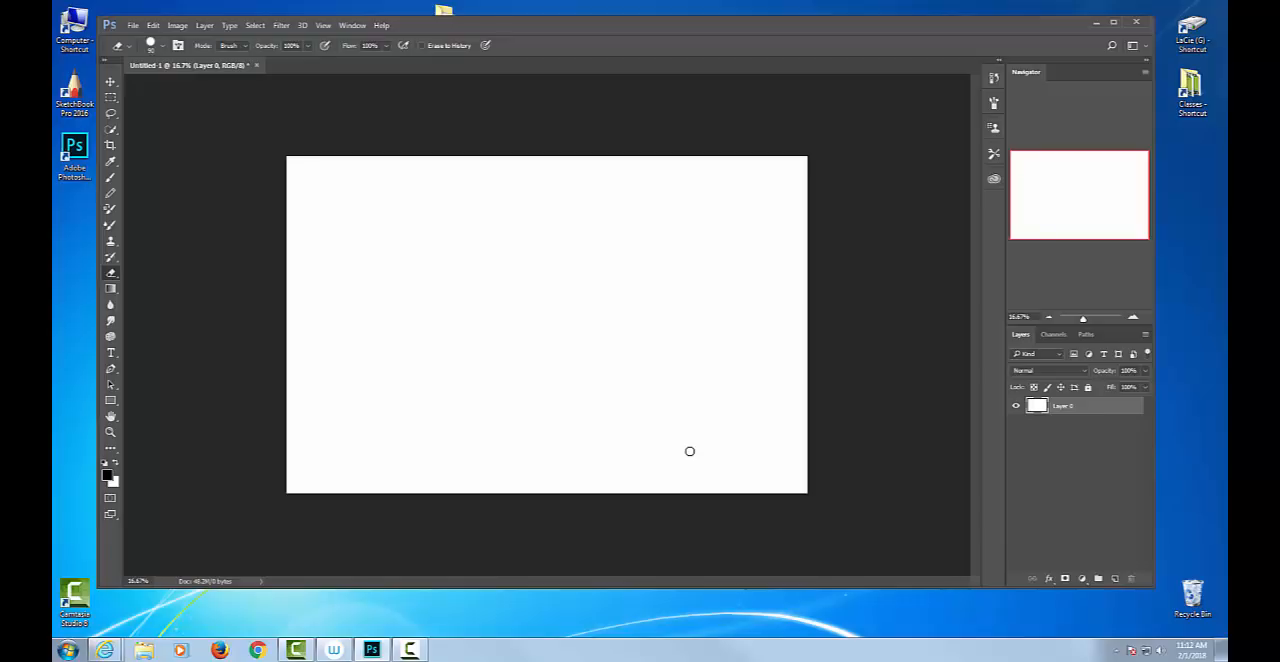
Paint a black zigzag stroke on the white layer with the Brush tool, and undo it.
key(b)
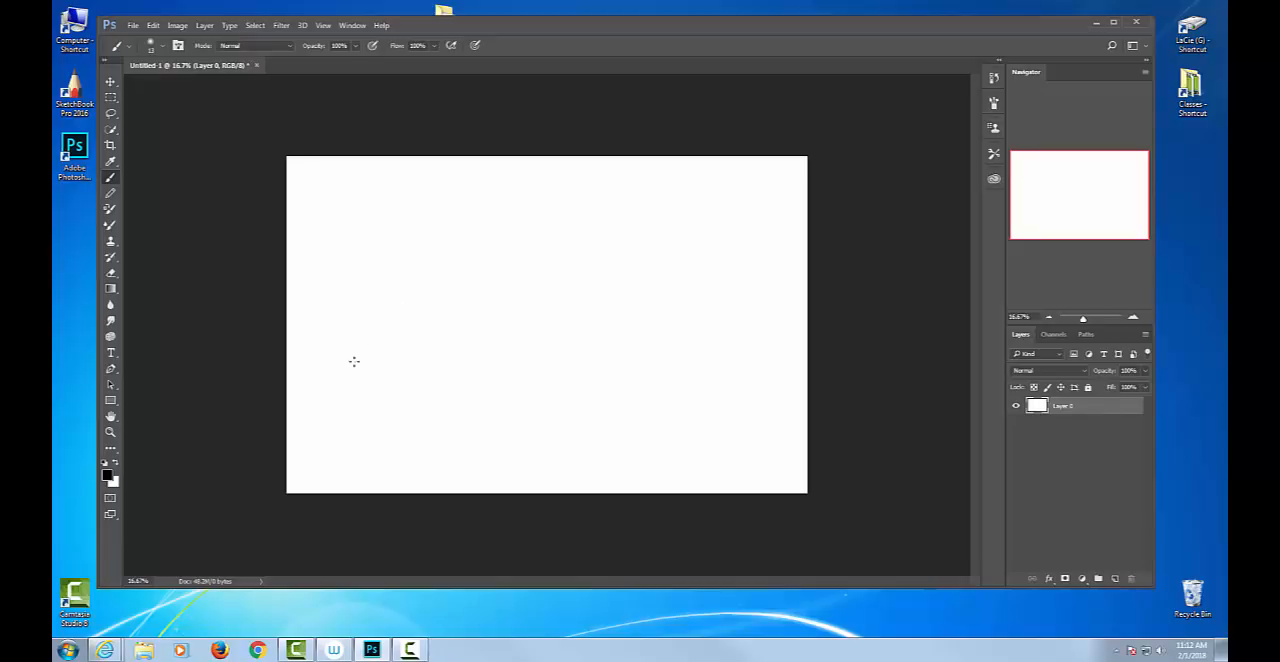
mouse_move(410, 262)
mouse_down()
mouse_move(414, 328)
mouse_move(556, 323)
mouse_move(566, 367)
mouse_up()
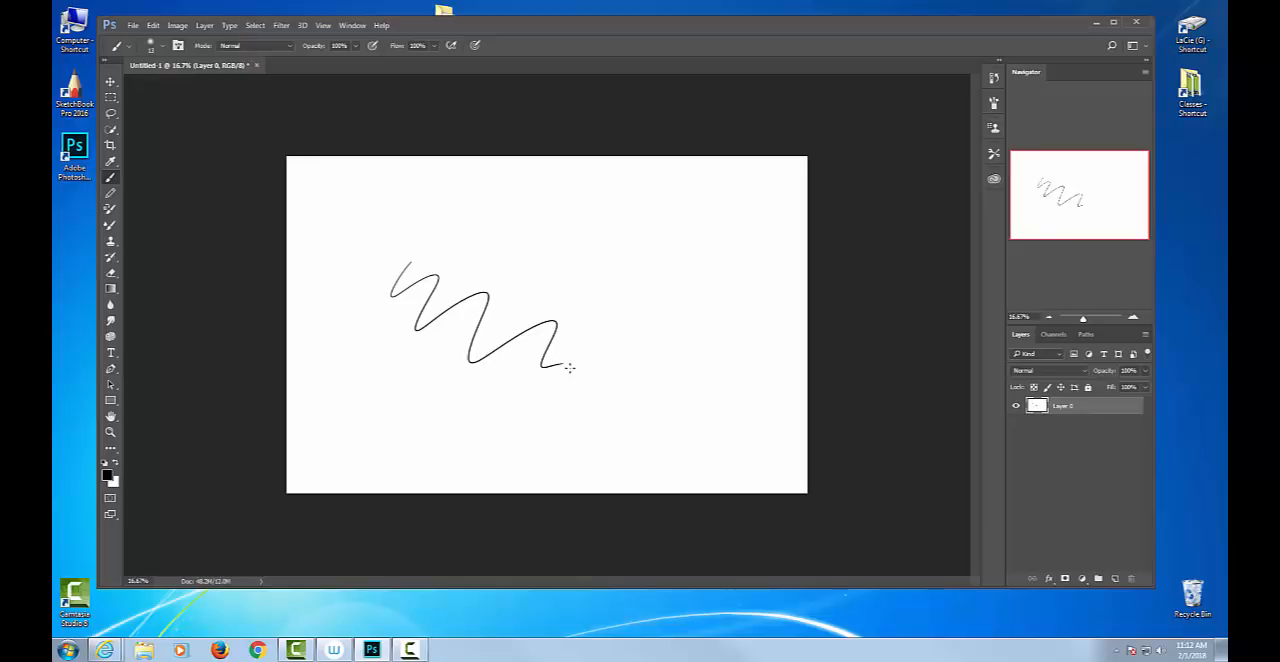
key(ctrl+z)
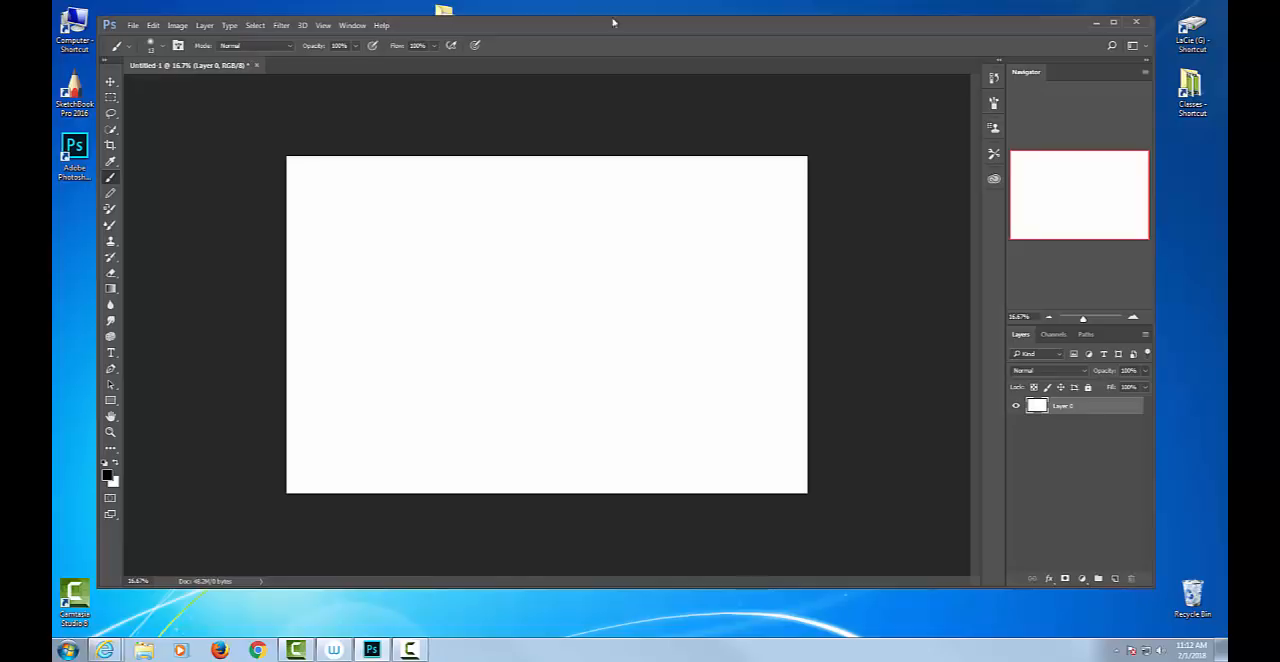
Check the commands available for Layer 0, then duplicate the layer and undo the duplication.
right_click(1094, 409)
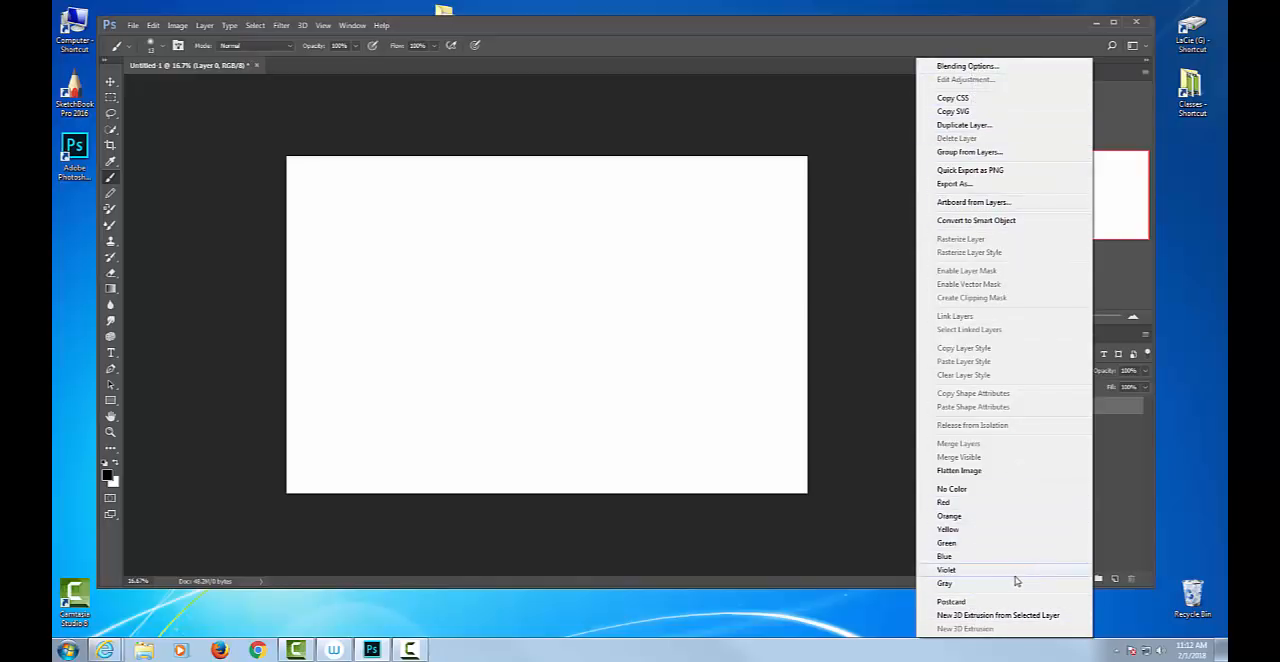
click(1142, 461)
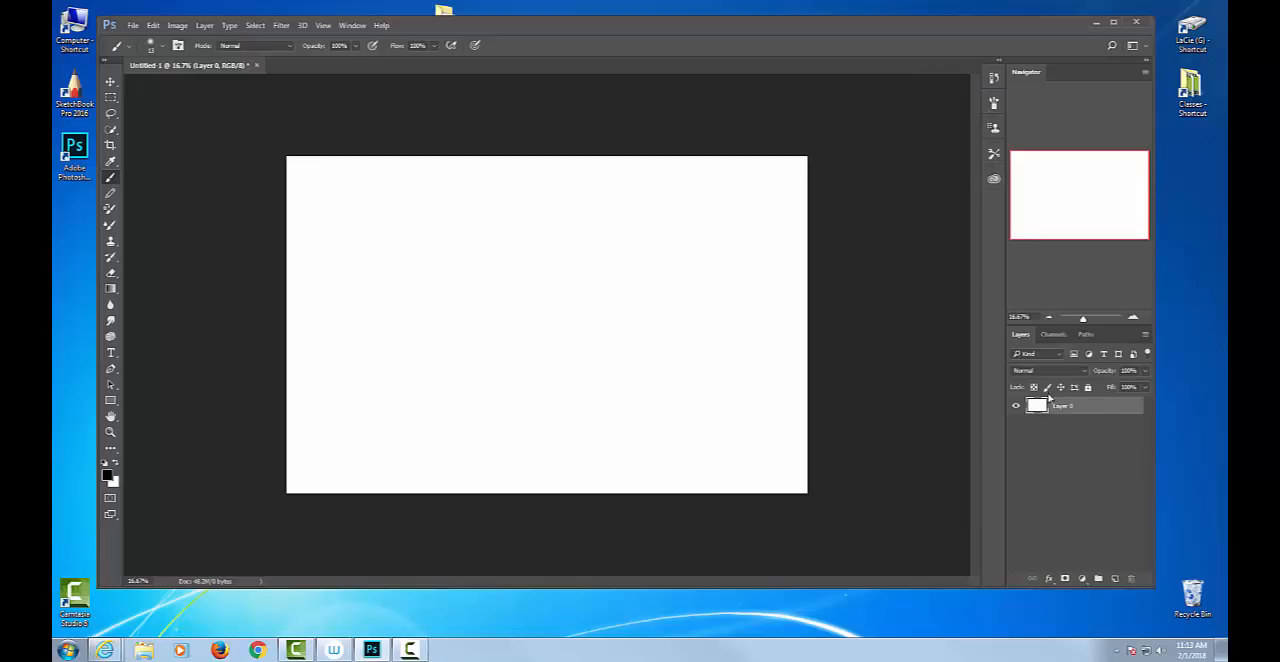
drag(1064, 410, 1116, 580)
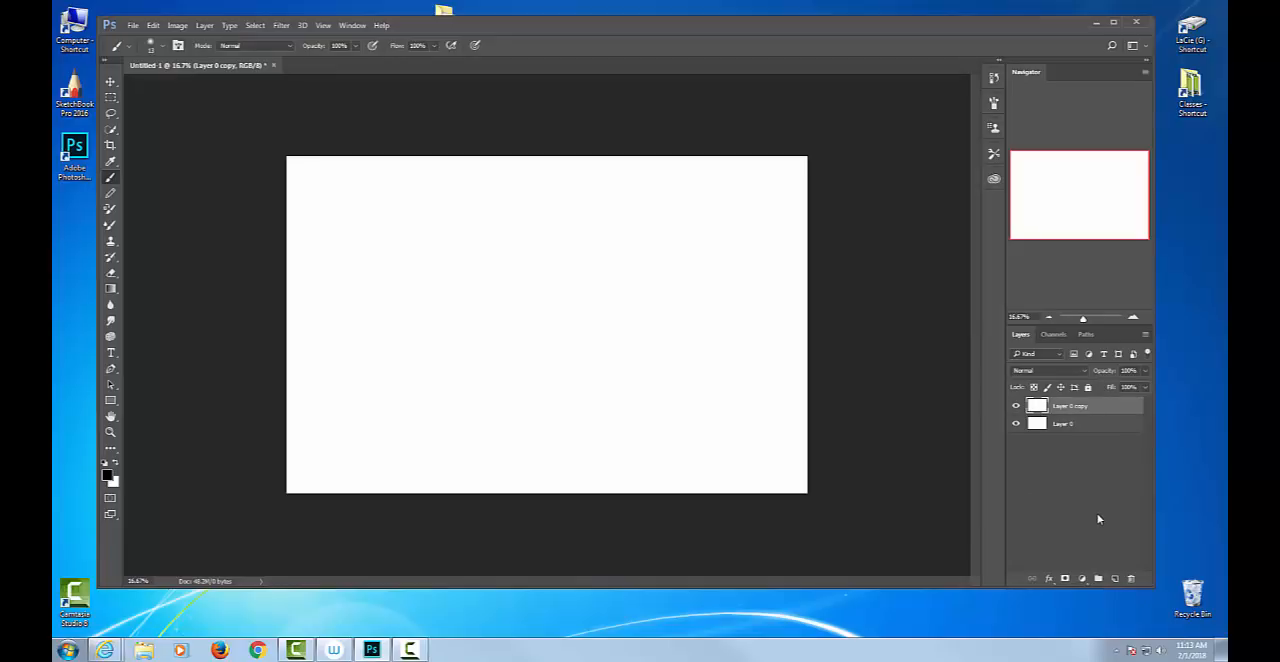
key(ctrl+z)
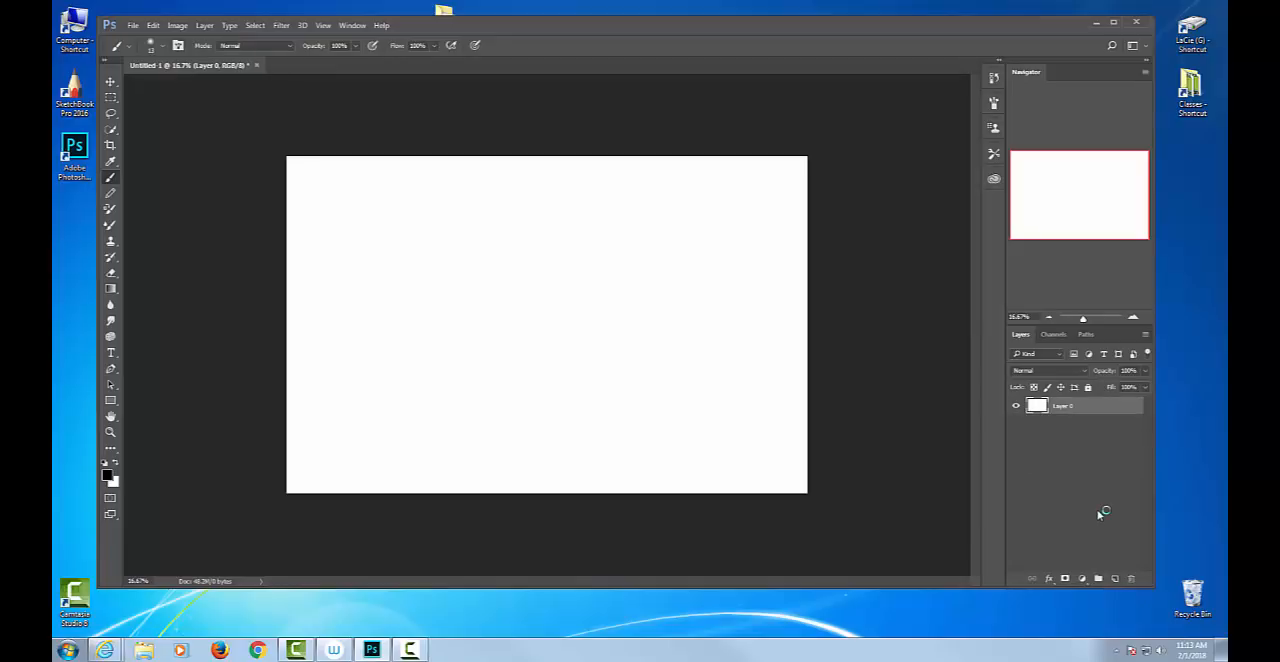
Add four new empty layers above Layer 0.
click(1114, 580)
click(1114, 580)
click(1114, 580)
click(1114, 580)
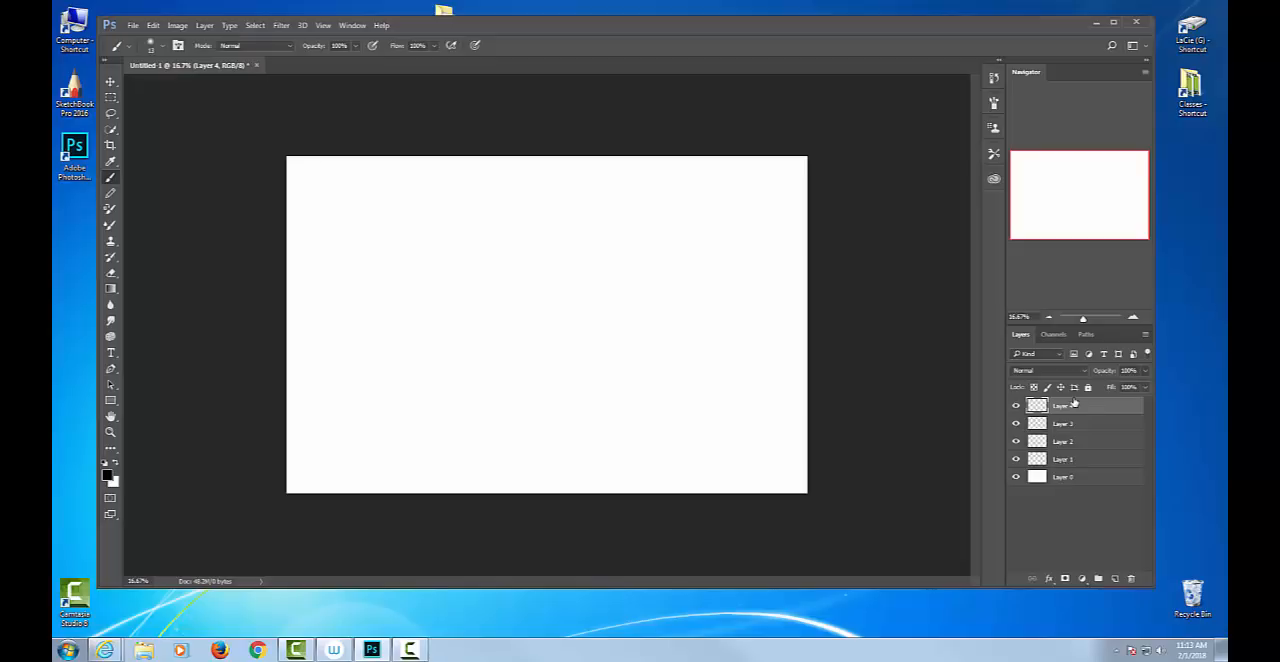
Paint a black zigzag stroke on Layer 4 and toggle the layer's visibility several times, leaving it hidden.
mouse_move(428, 193)
mouse_down()
mouse_move(407, 250)
mouse_move(521, 255)
mouse_move(523, 434)
mouse_up()
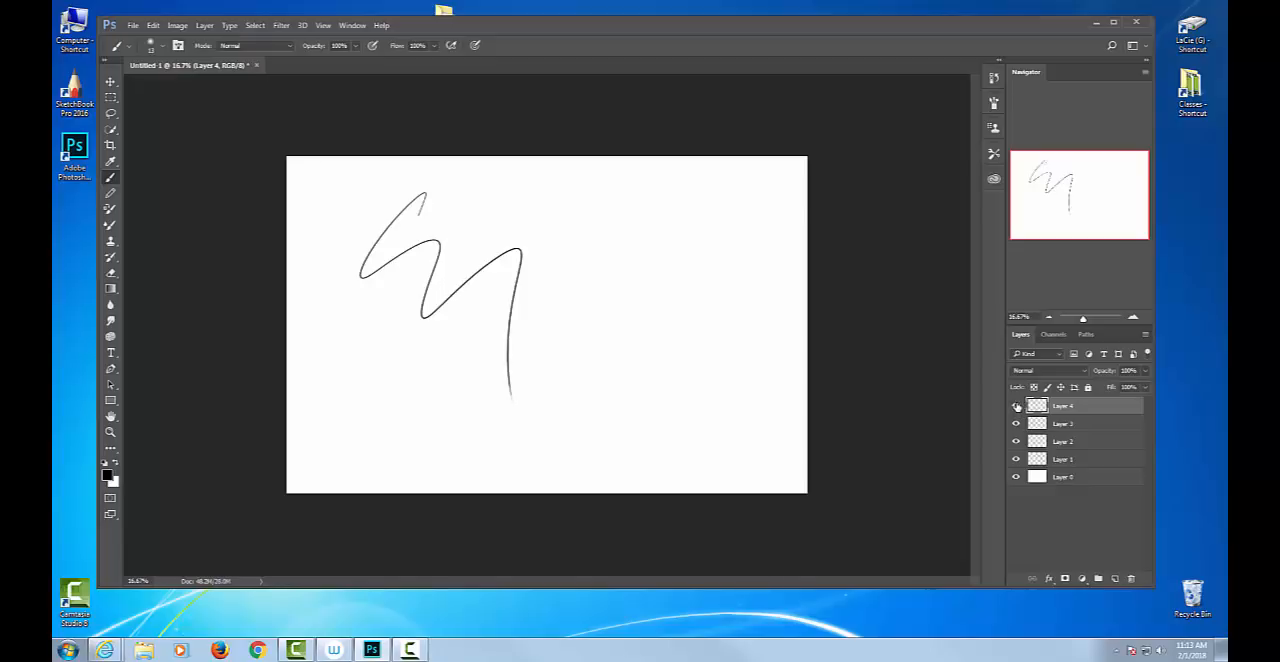
click(1016, 406)
click(1016, 406)
click(1017, 405)
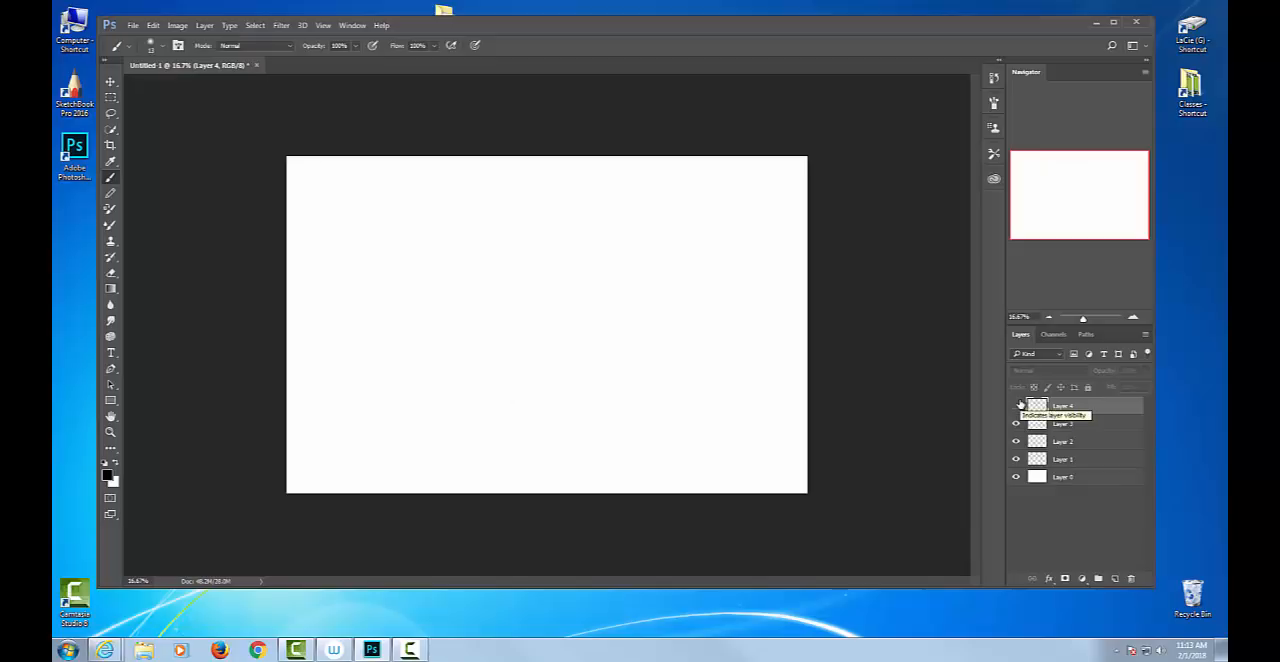
click(1017, 405)
click(1016, 406)
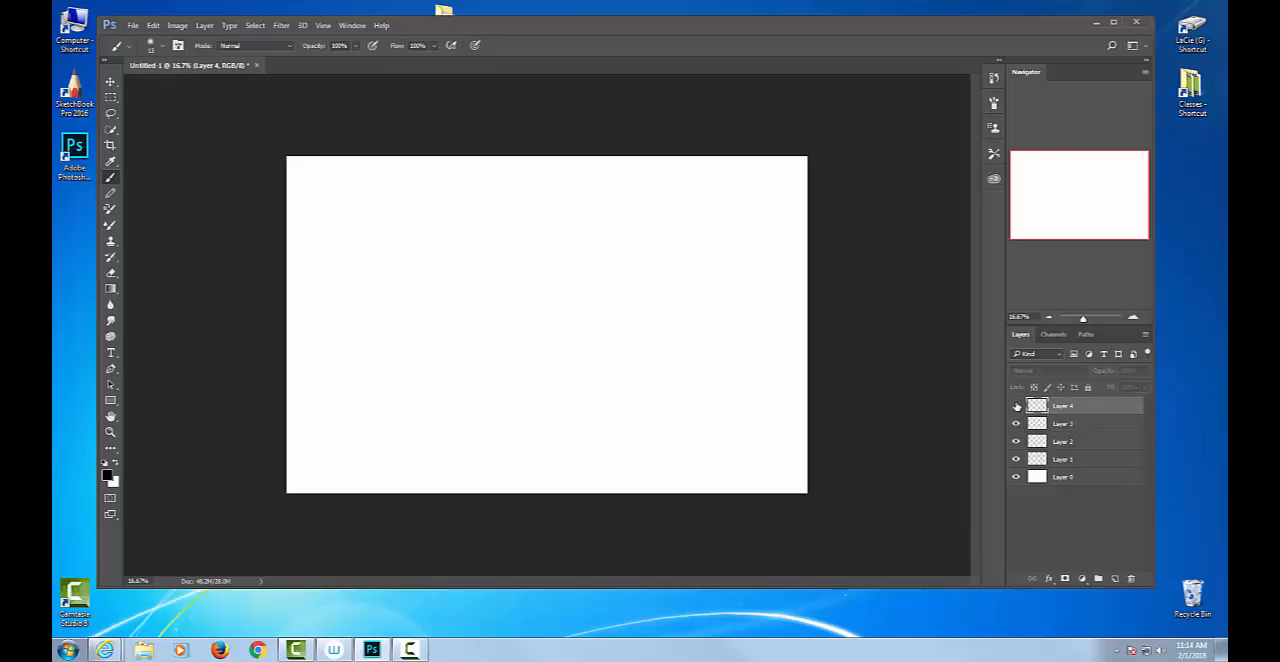
Paint a round cartoon face with a smile on Layer 3 and switch the layer's visibility off and on.
click(1089, 424)
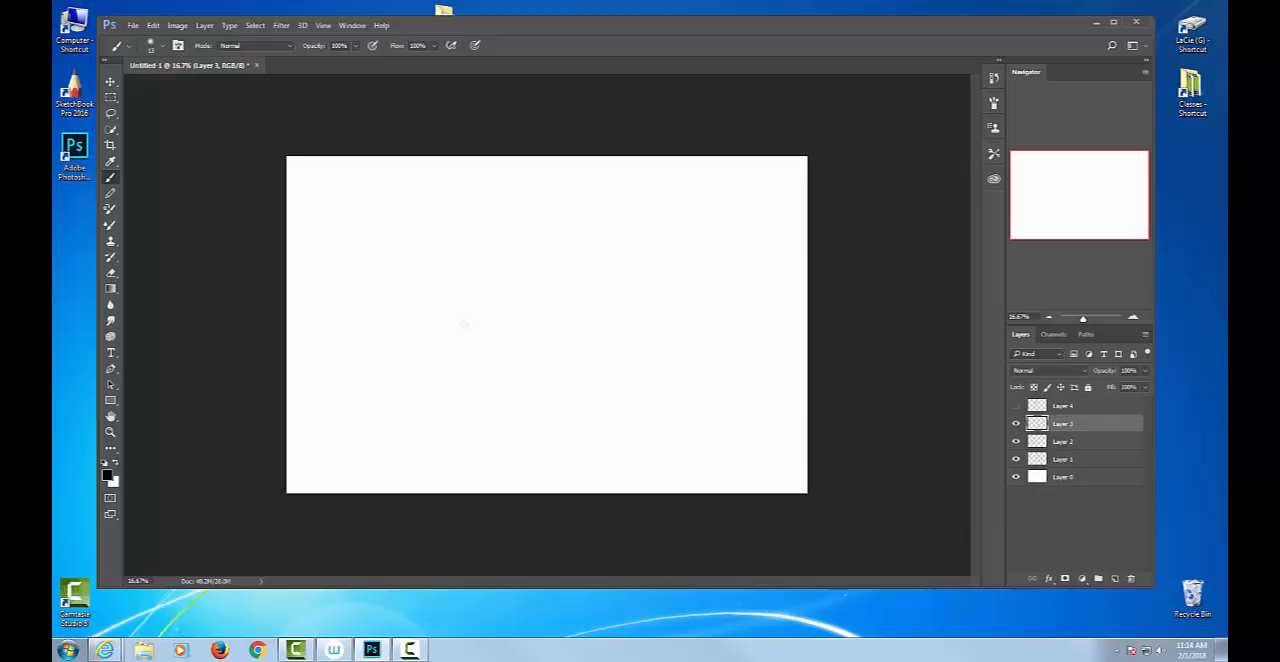
mouse_move(477, 360)
mouse_down()
mouse_move(553, 348)
mouse_move(592, 297)
mouse_move(559, 260)
mouse_move(557, 280)
mouse_move(531, 264)
mouse_move(521, 291)
mouse_move(592, 270)
mouse_move(593, 286)
mouse_move(548, 292)
mouse_move(579, 291)
mouse_move(584, 315)
mouse_move(492, 310)
mouse_up()
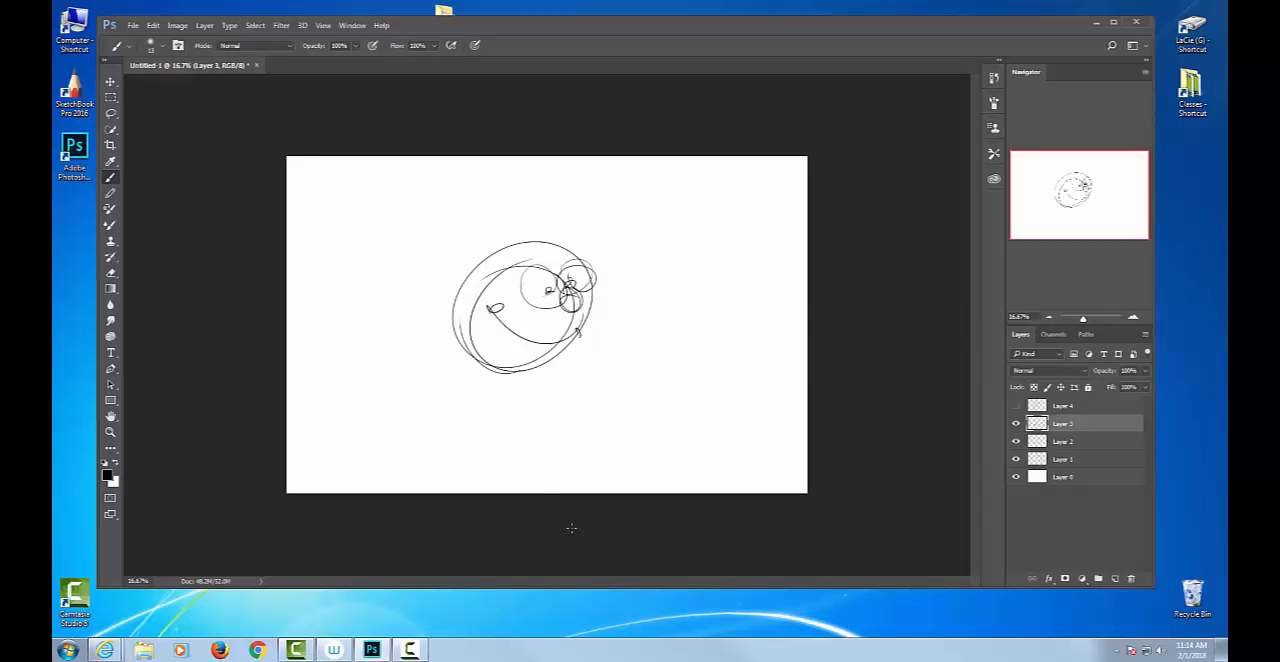
click(1016, 424)
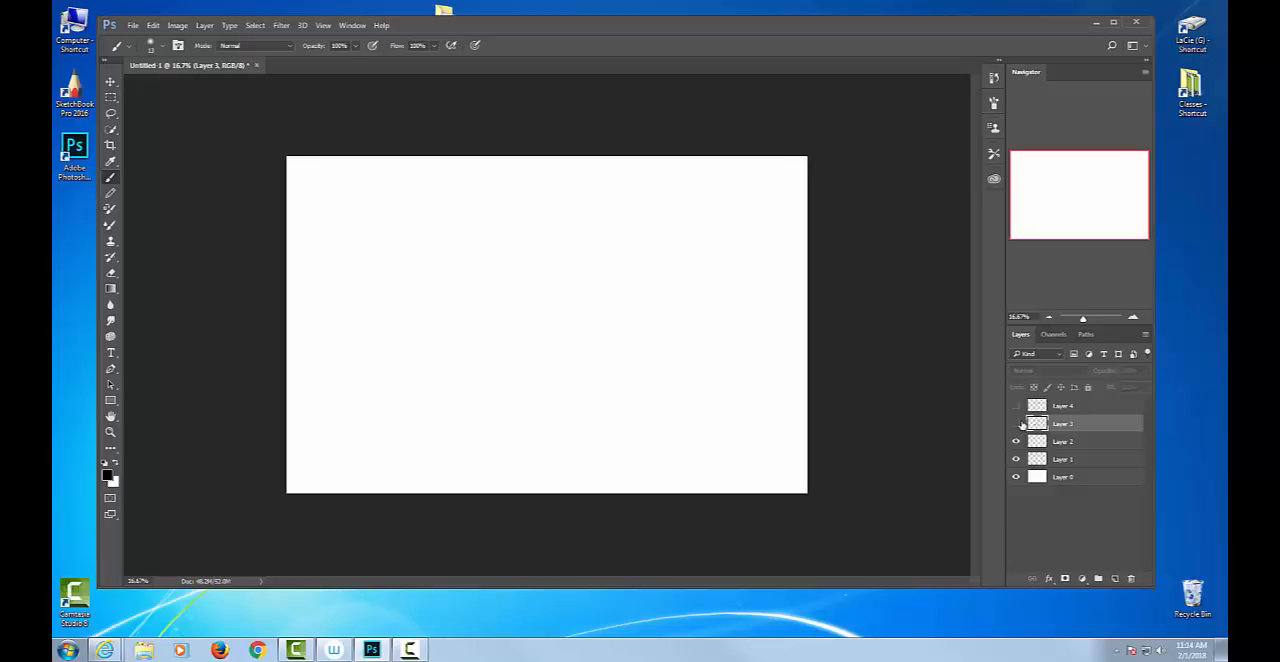
click(1017, 424)
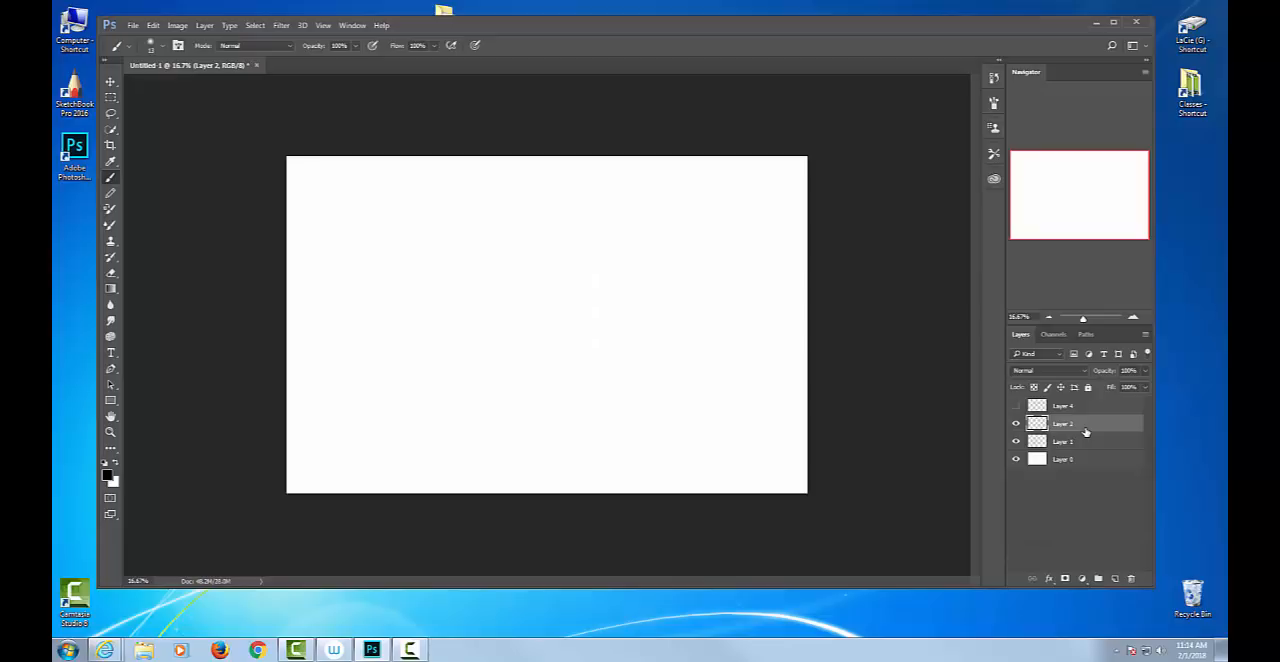
Undo the deletion of Layer 3, then clear all of the layer's artwork and remove the selection.
key(ctrl+z)
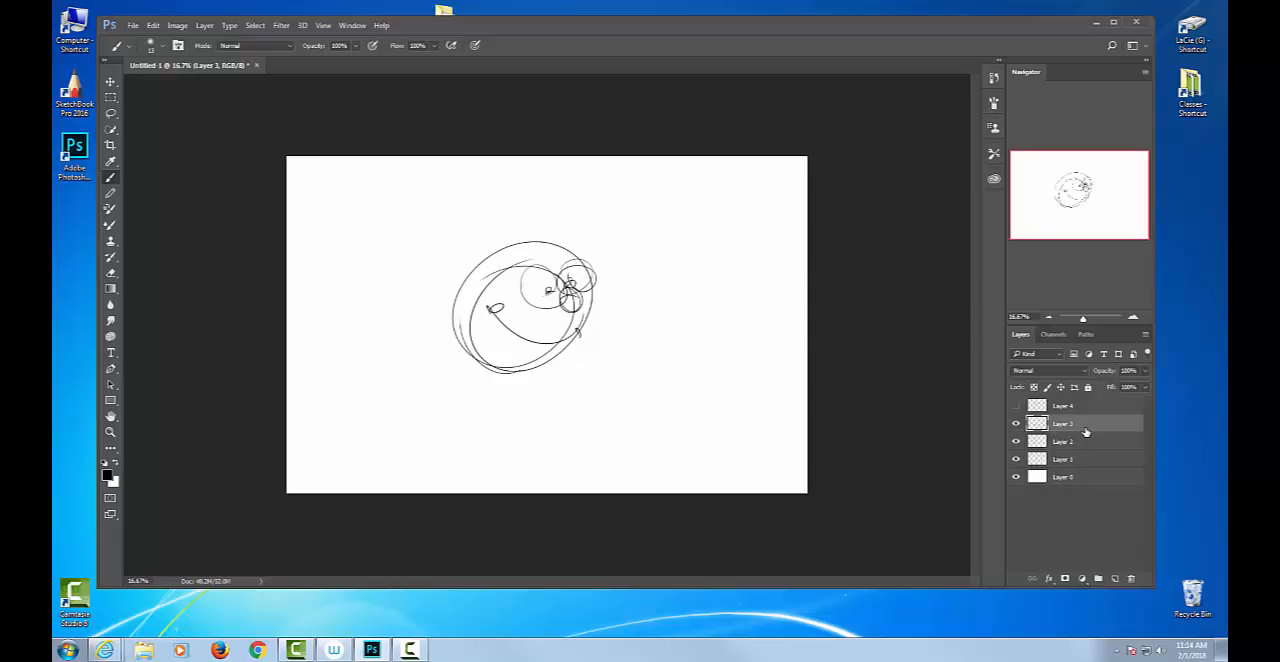
key(ctrl+a)
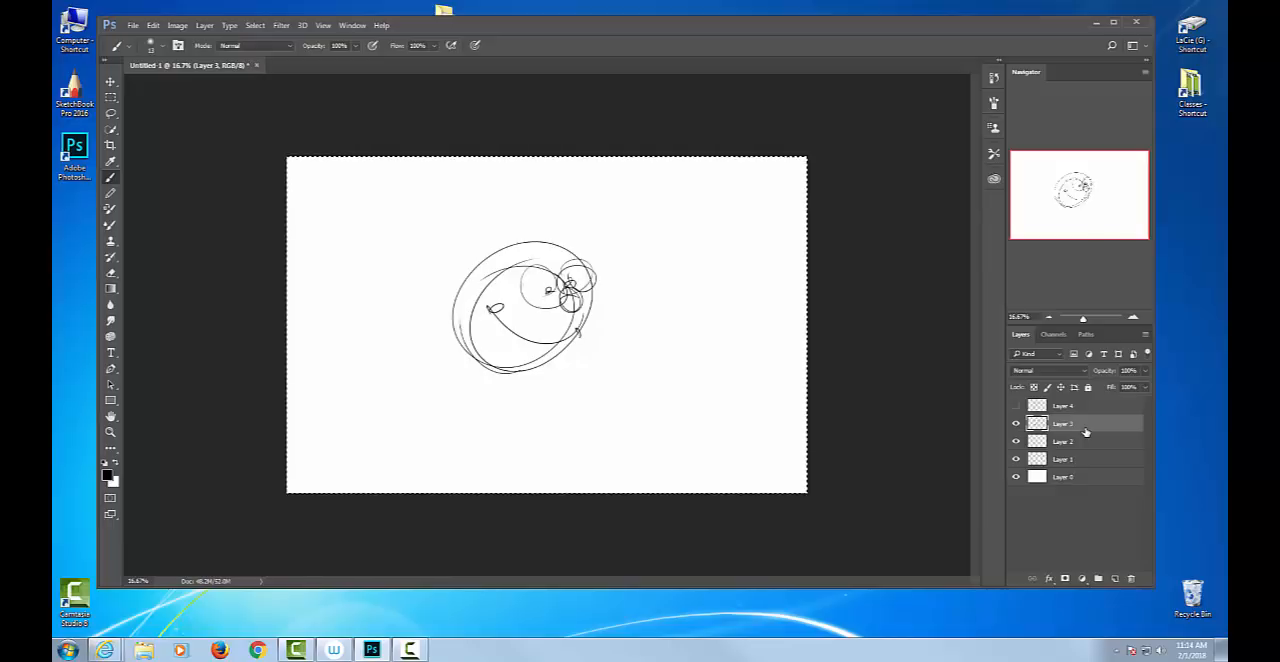
key(Delete)
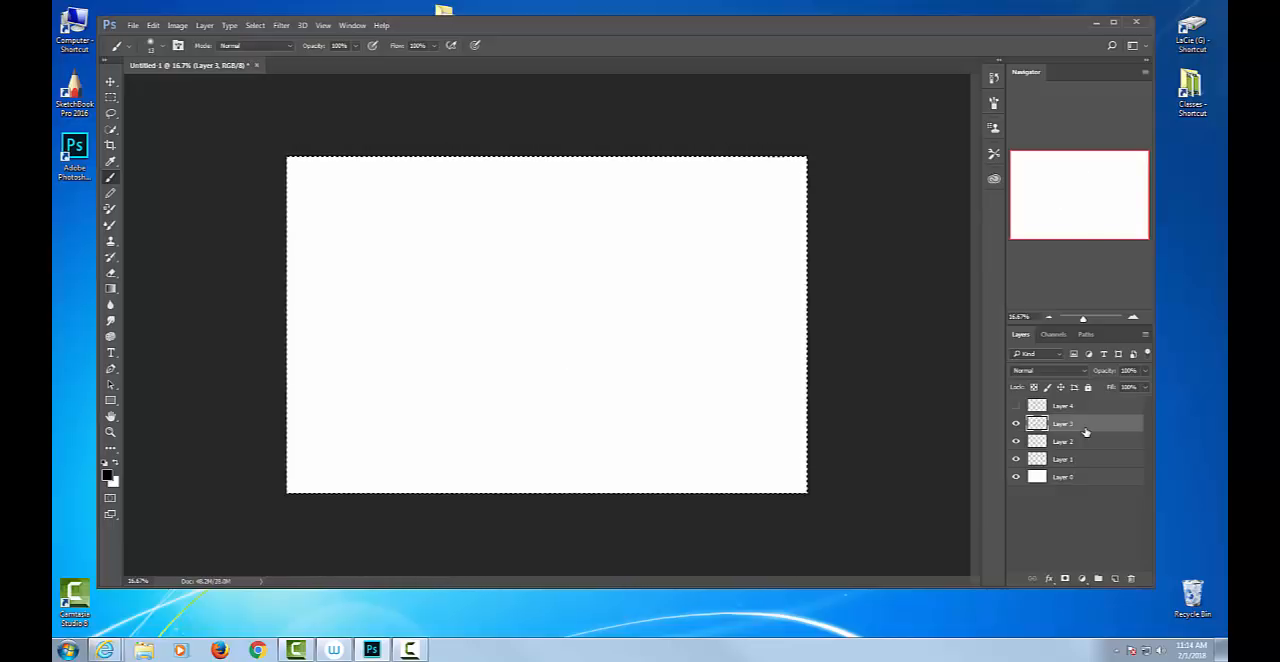
key(ctrl+d)
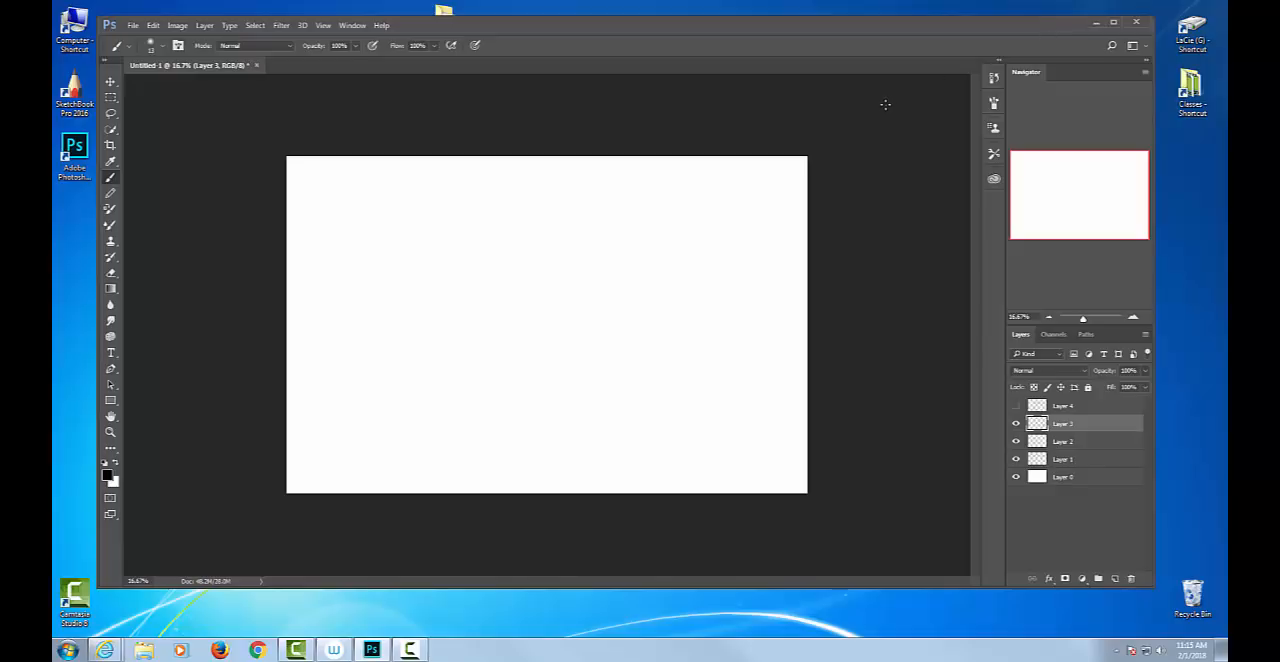
Move the Photoshop window to expose the desktop, create a folder there named Exercise 1, and move the window back.
drag(1040, 22, 1045, 65)
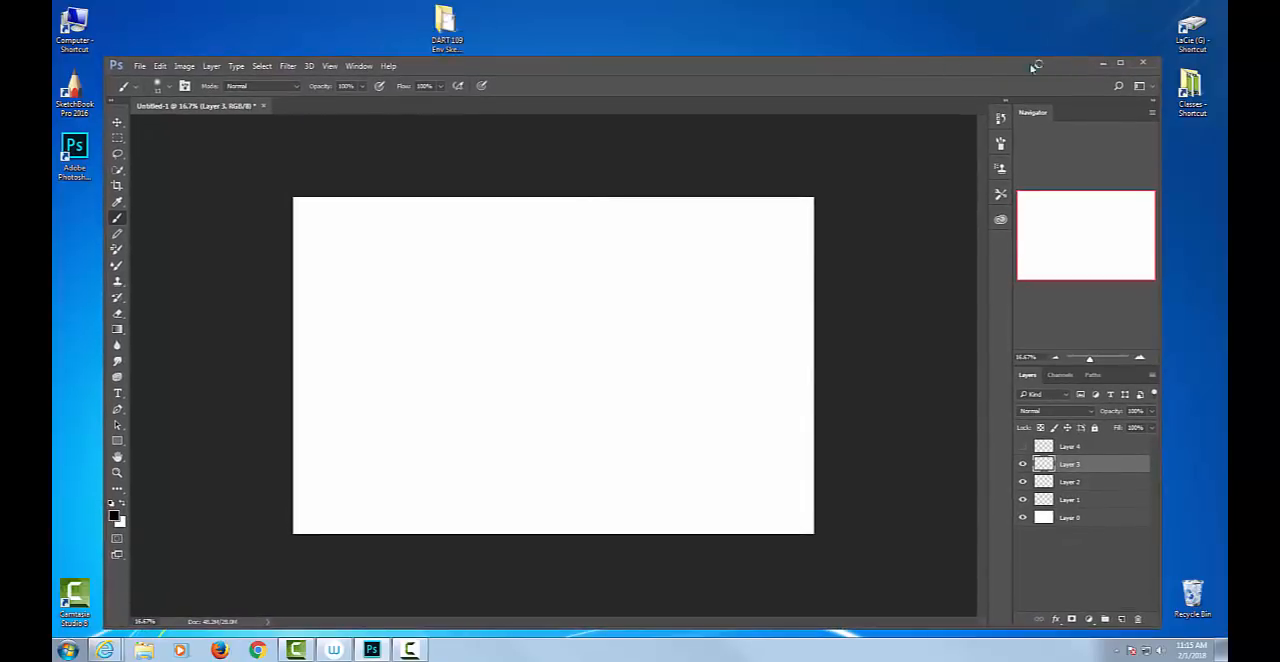
right_click(284, 13)
mouse_move(190, 128)
click(298, 130)
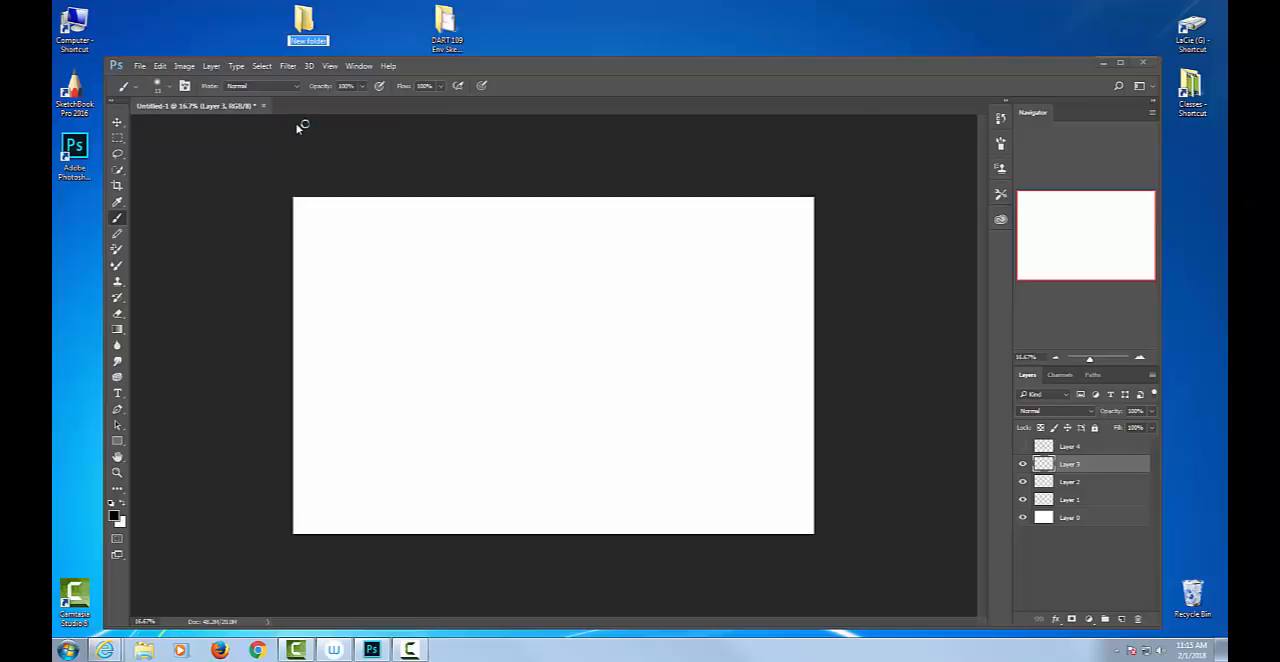
text(Exercie)
key(BackSpace)
text(se 1)
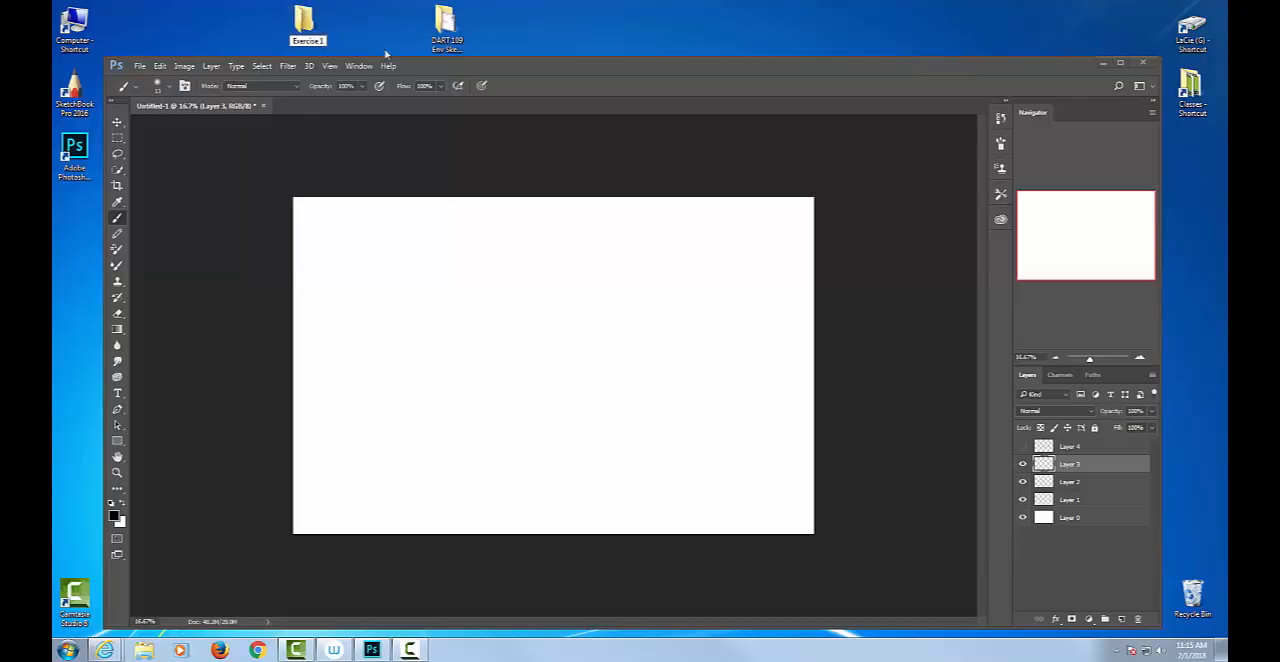
key(Return)
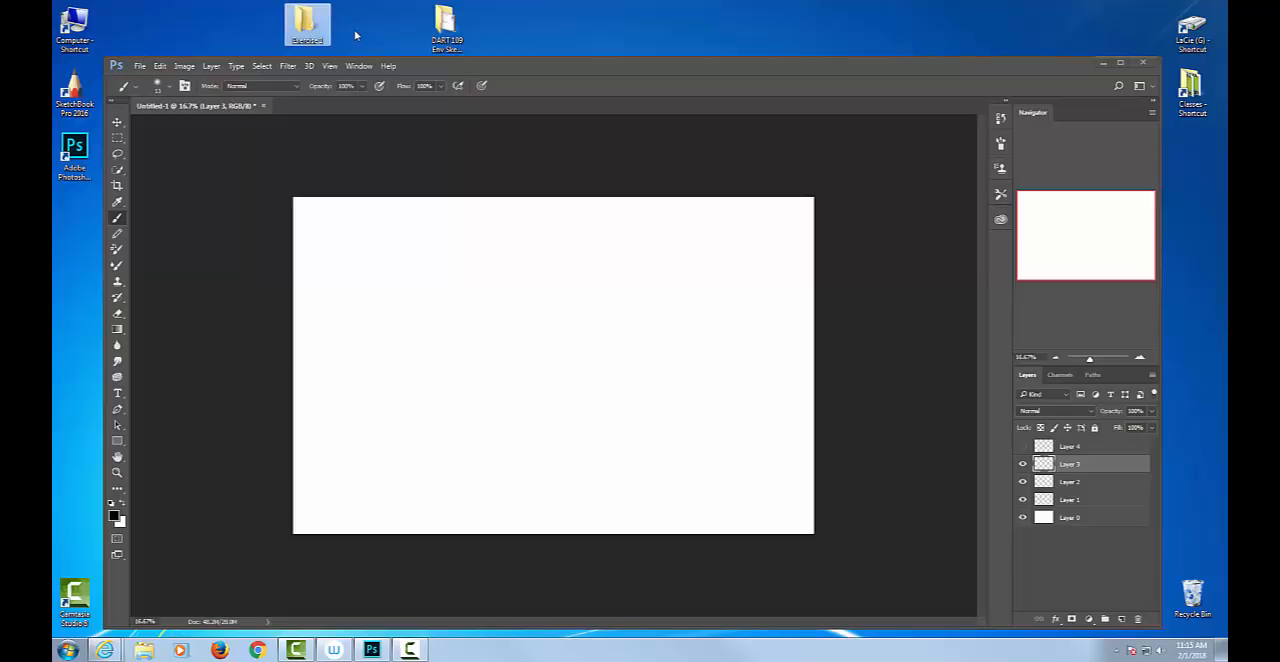
click(484, 79)
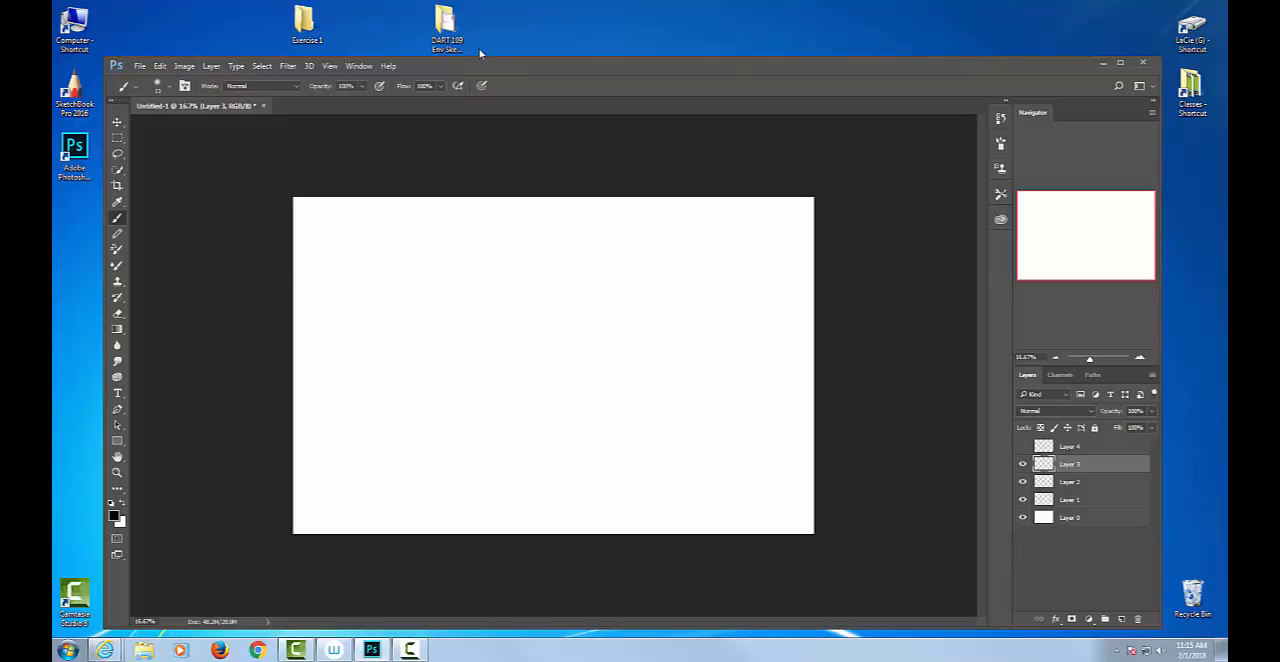
drag(490, 66, 474, 37)
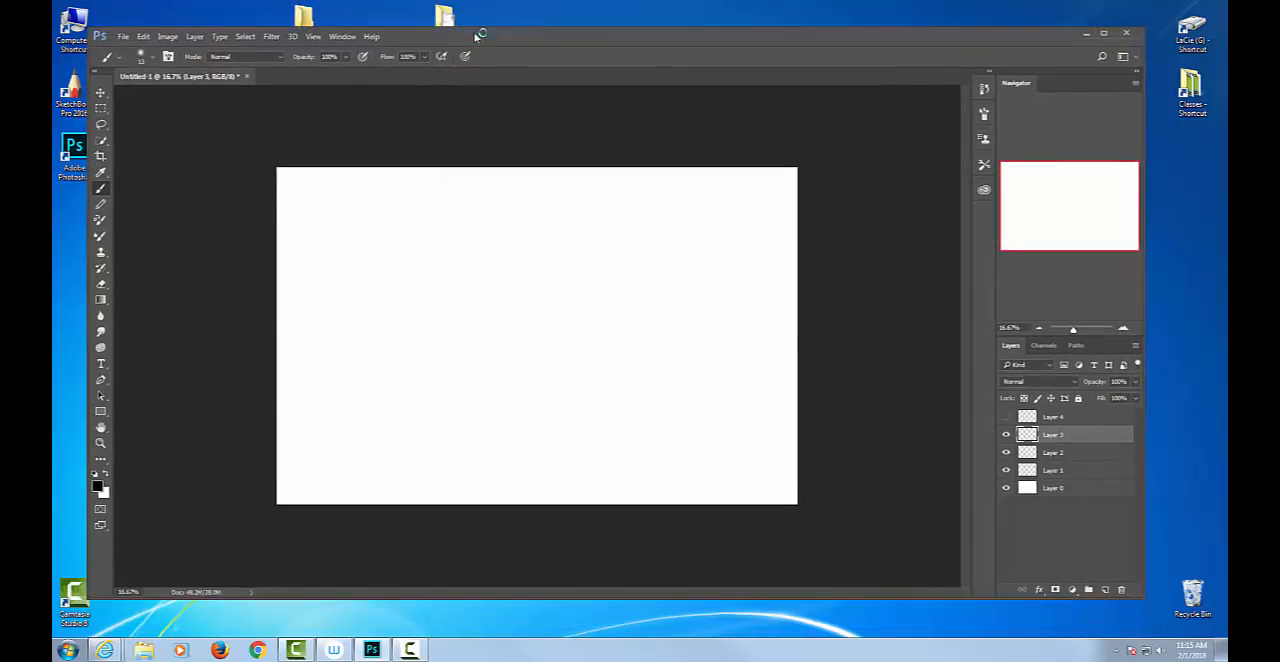
Start saving the document under a new name and choose the desktop's Exercise 1 folder as the location.
click(123, 36)
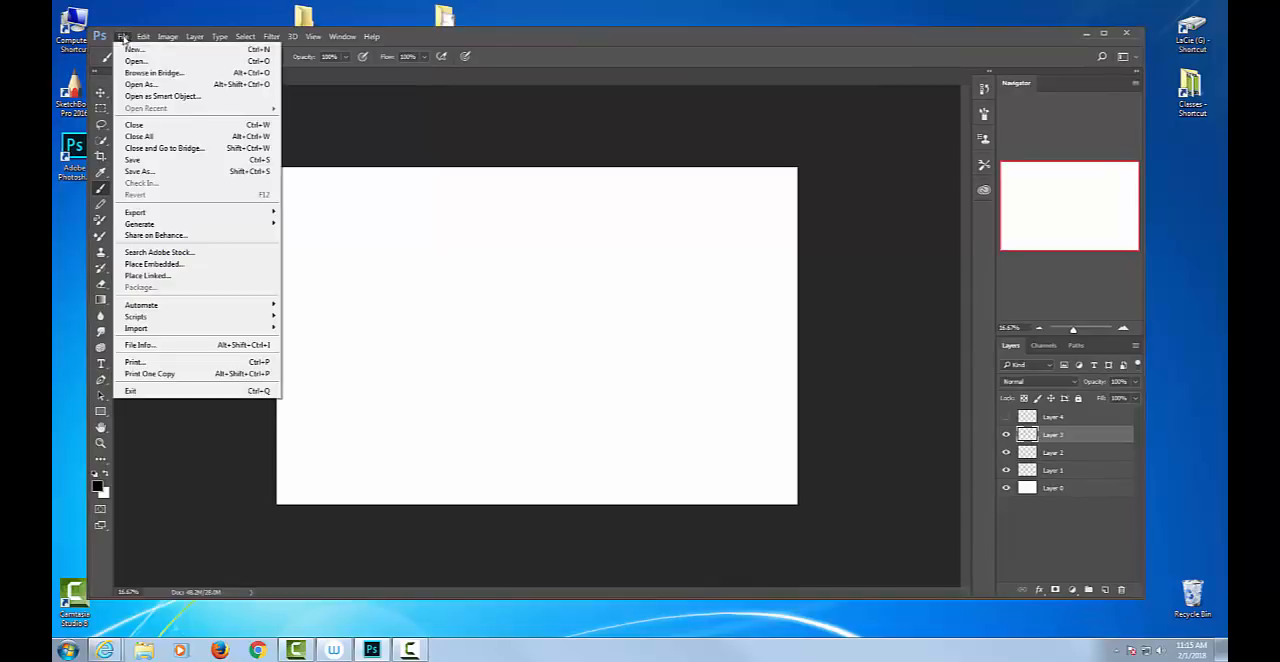
click(146, 174)
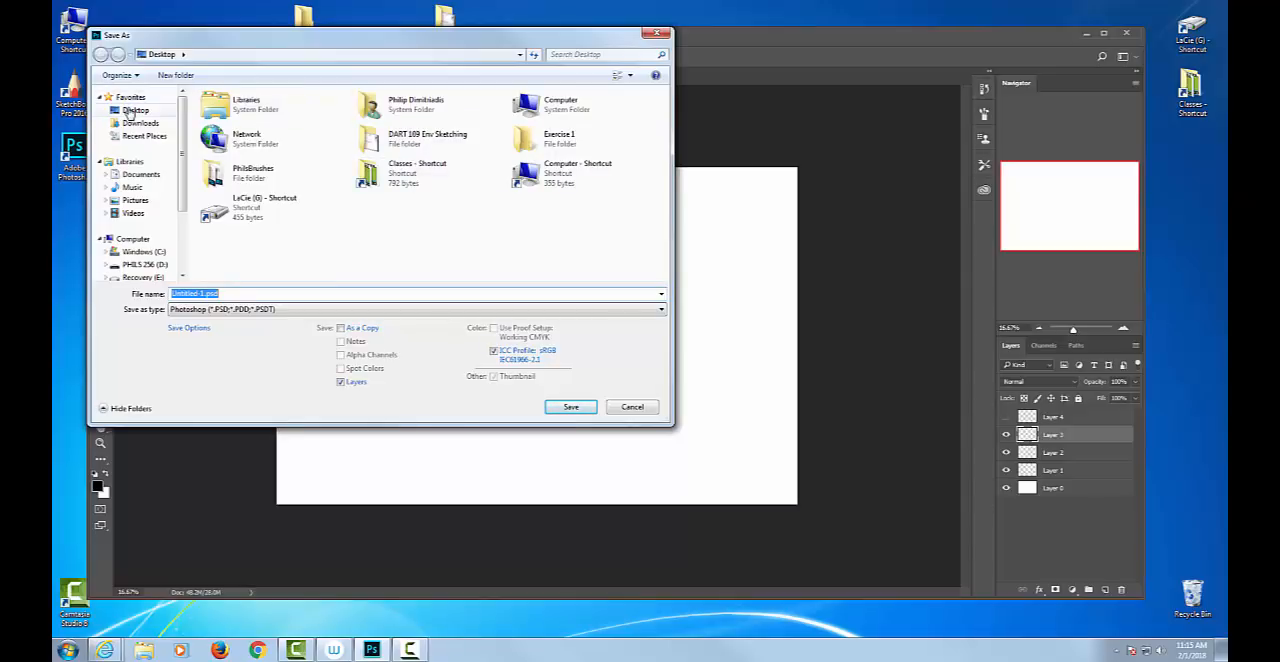
click(131, 111)
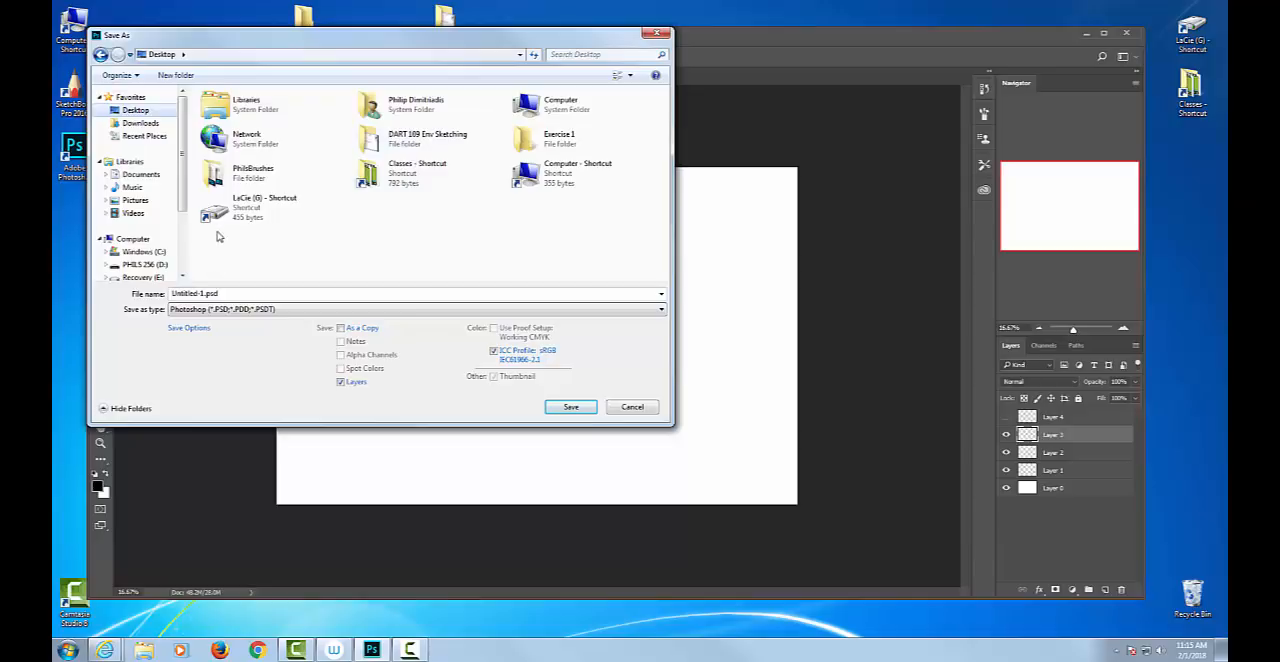
double_click(538, 137)
Save the file as Exercise-1-1.psd in Photoshop format with Maximize Compatibility on and the format options set not to show again.
click(203, 293)
click(199, 293)
drag(199, 293, 137, 296)
text(Exercise)
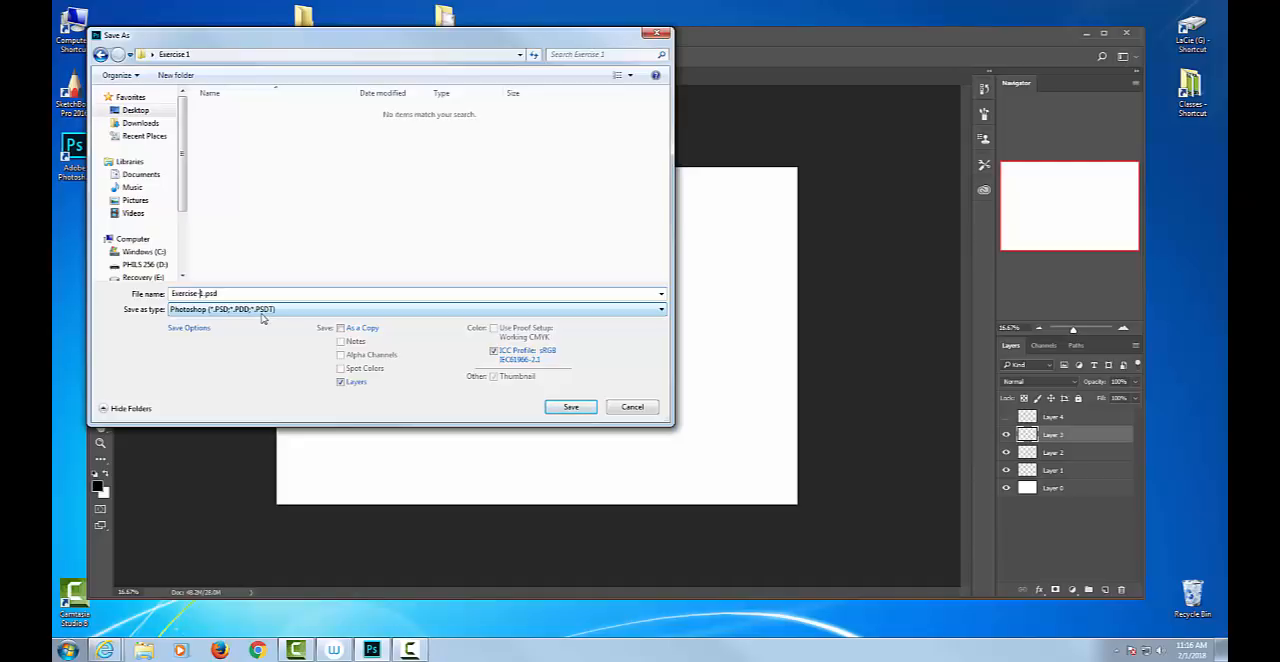
text(-1)
click(570, 407)
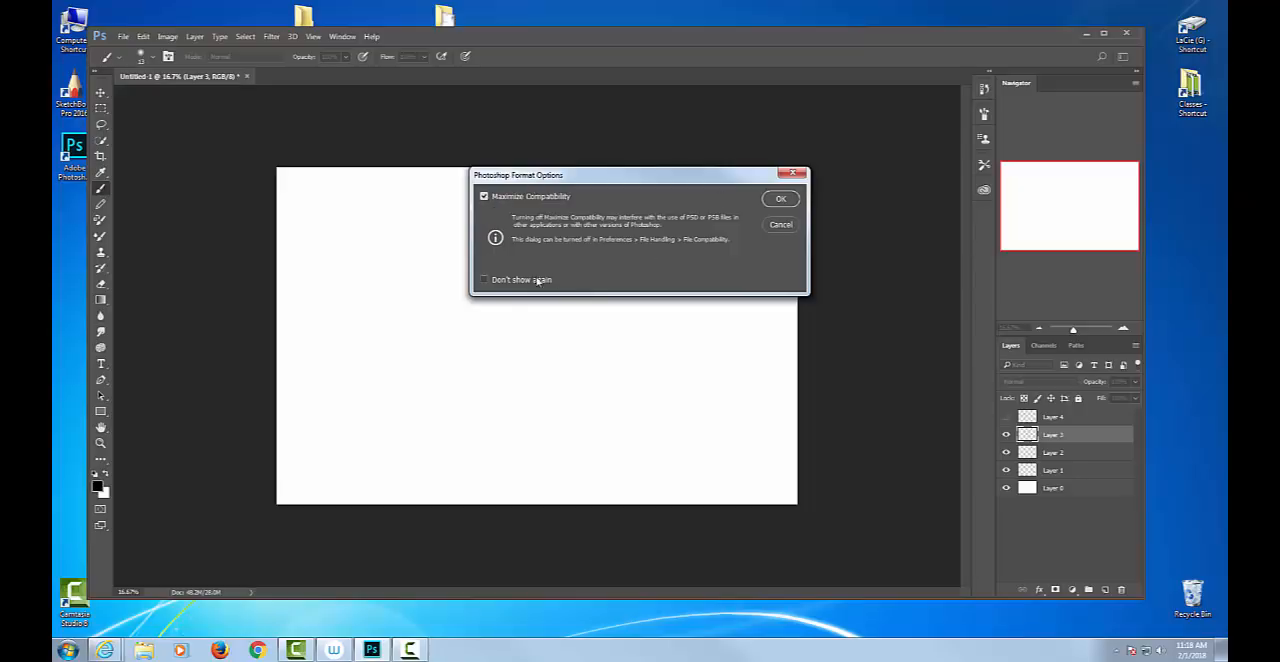
click(484, 280)
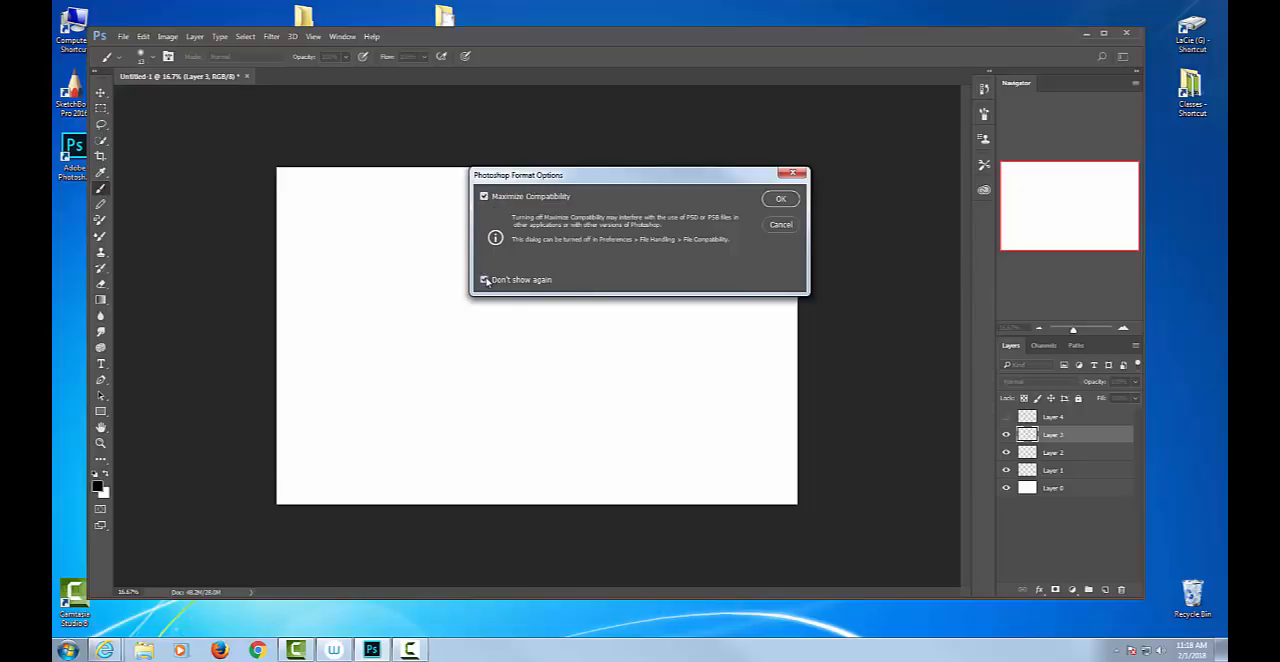
click(781, 198)
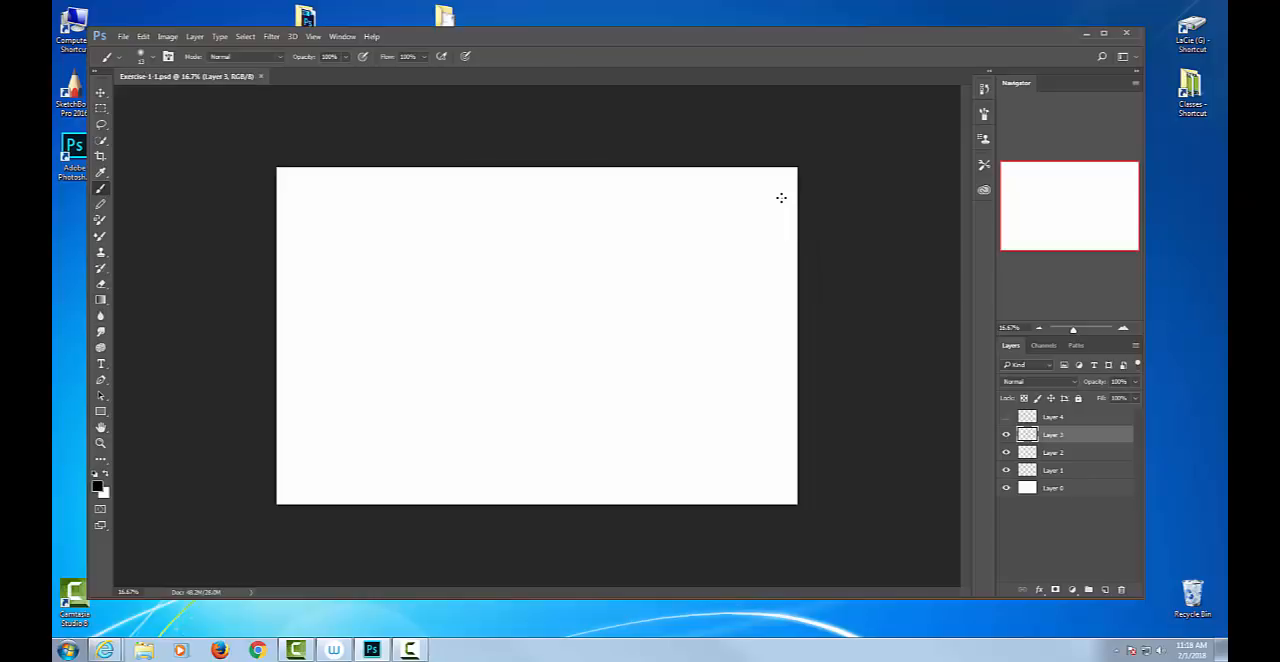
key(ctrl+minus)
key(ctrl+plus)
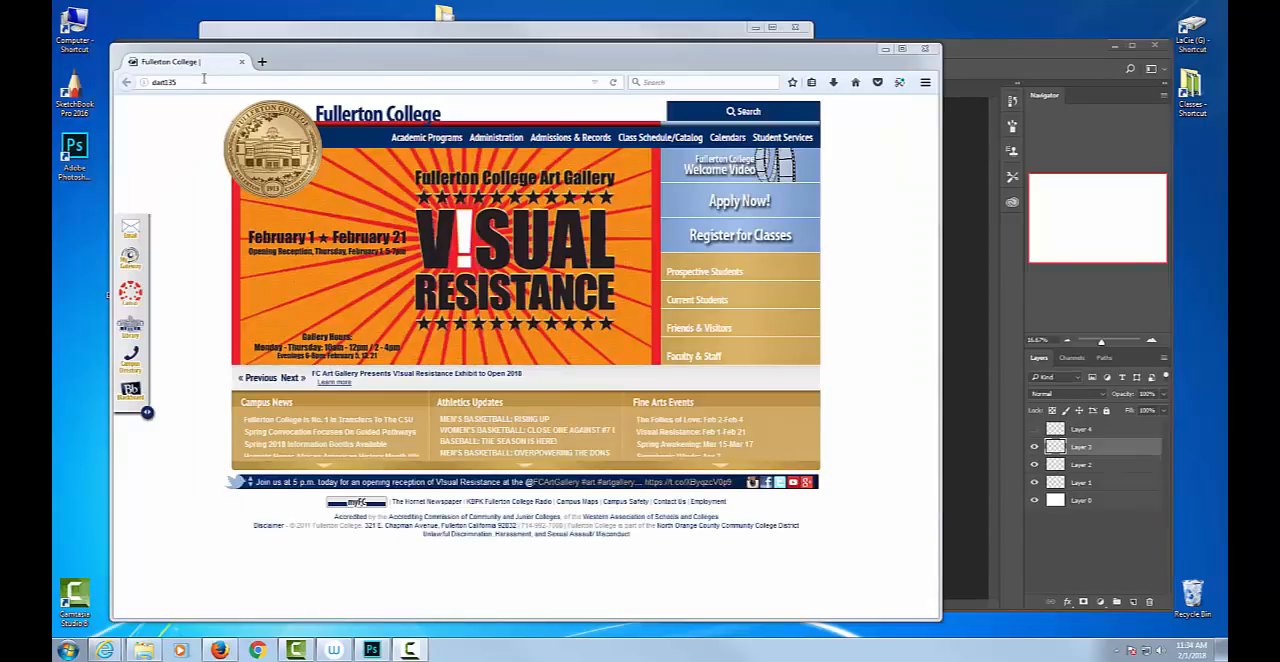
Switch to the Firefox browser and go to the class blog at dart135.blogspot.com.
click(204, 80)
click(204, 80)
text(.)
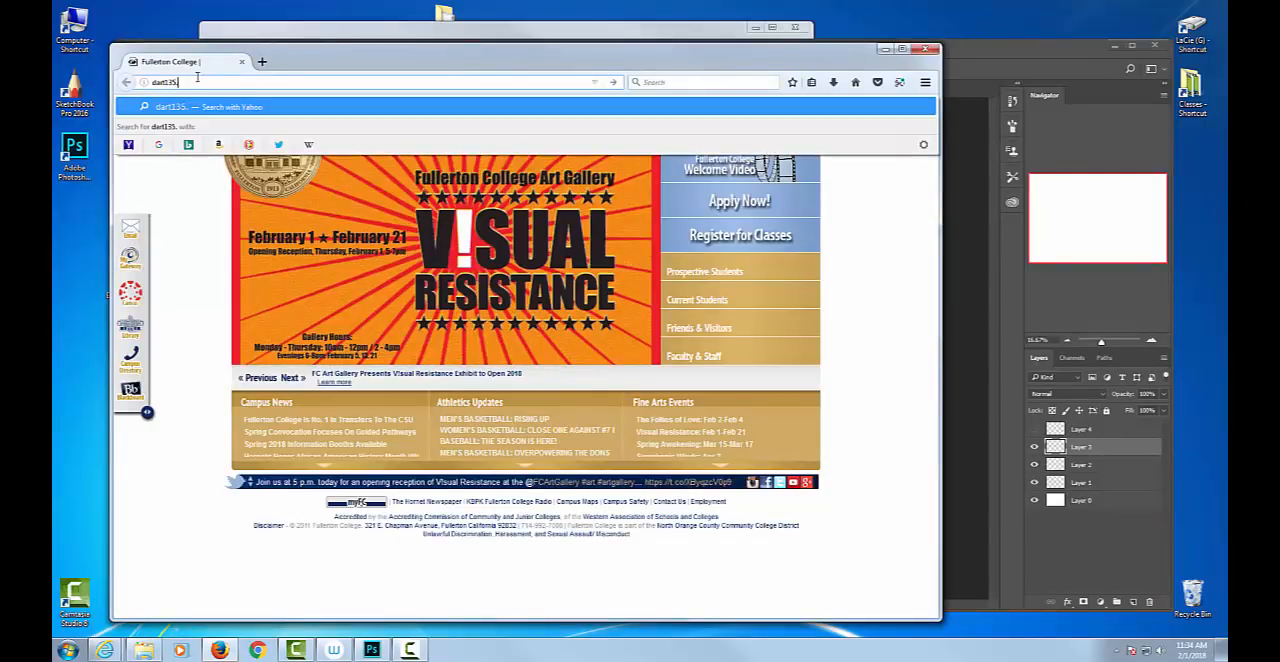
text(blogspo)
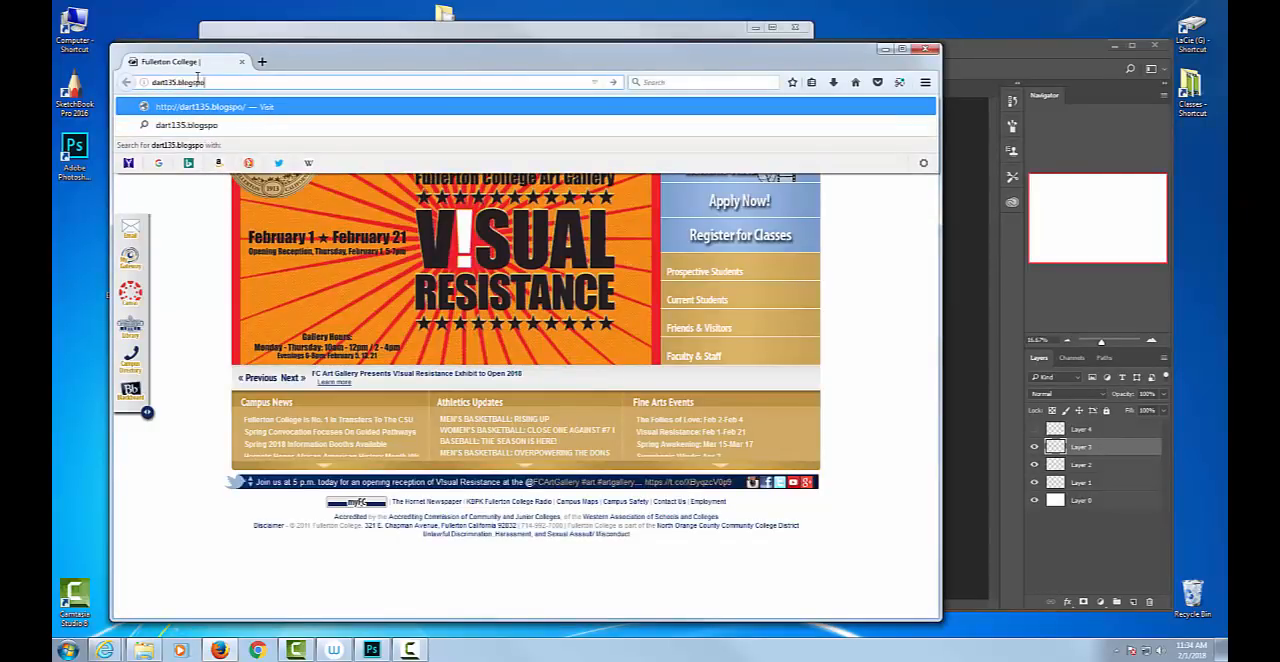
text(t.com)
key(Return)
Find the green field photo among the blog's images, view it at full size and check its image-saving option.
scroll(548, 421, down, 5)
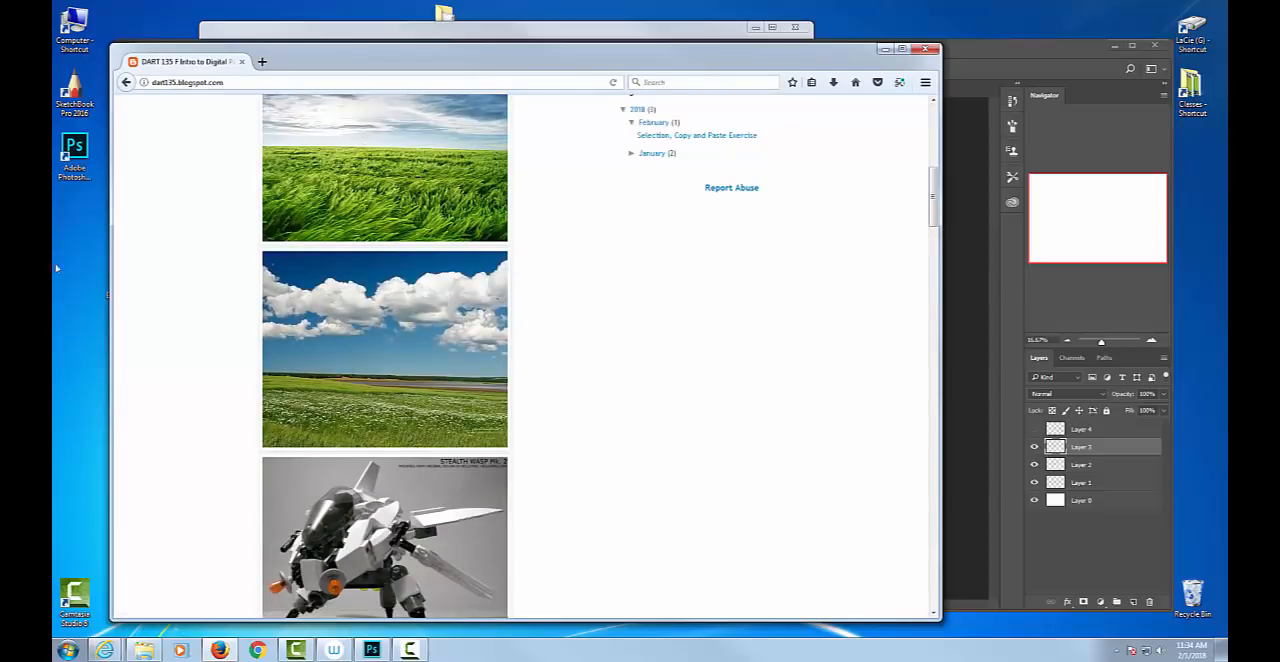
click(304, 204)
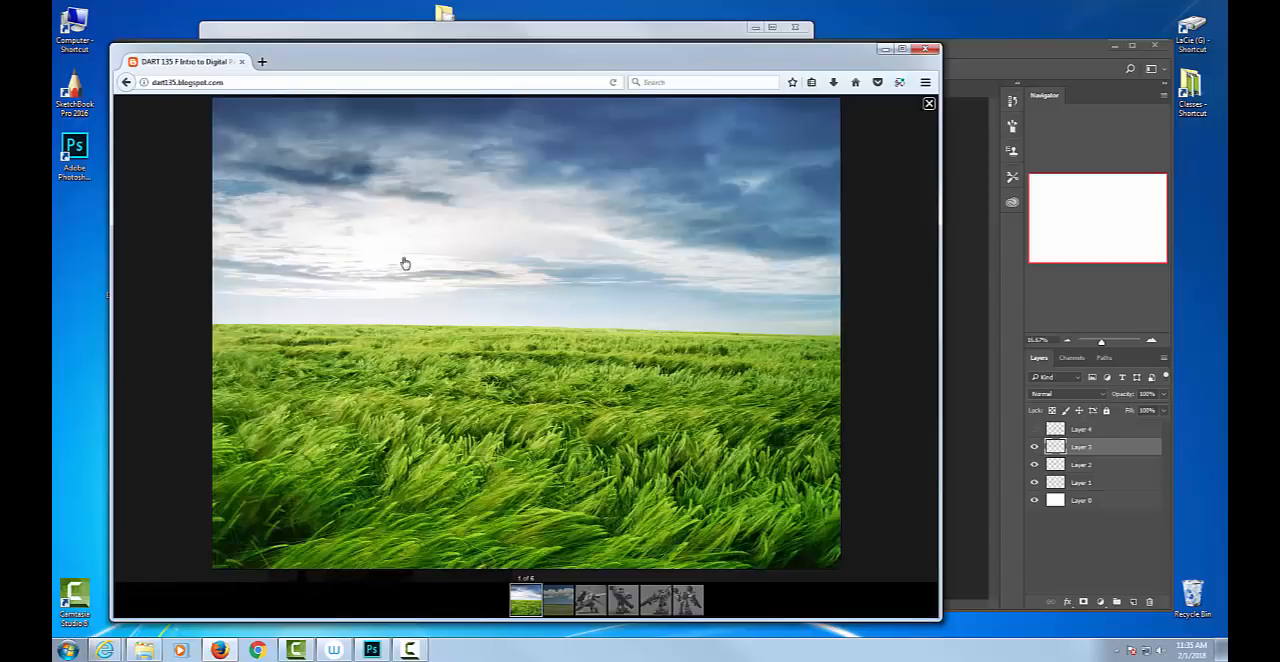
right_click(405, 263)
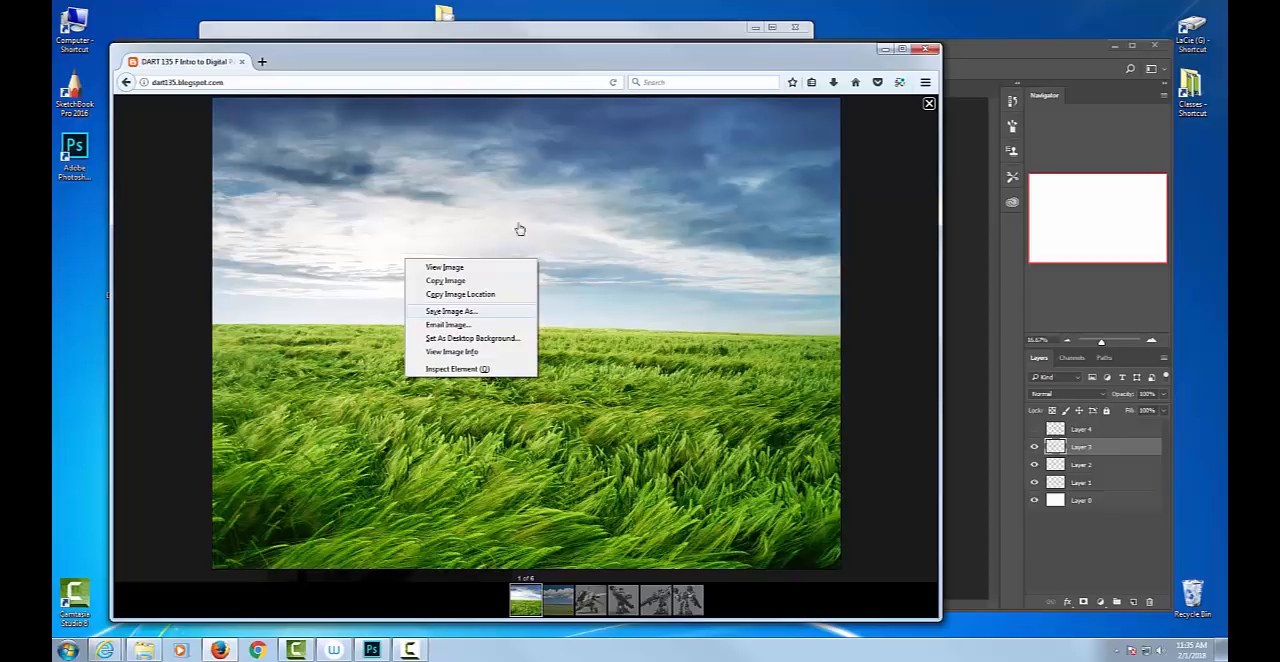
click(885, 52)
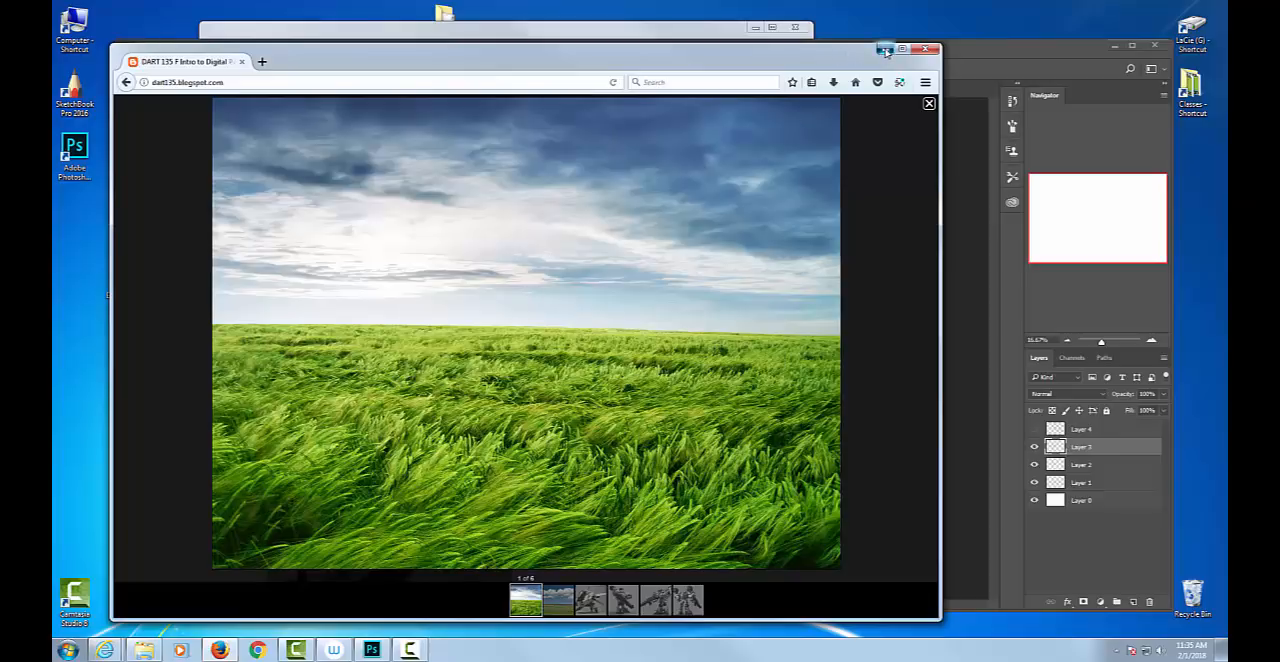
Minimize the browser and reposition the Exercise 1 folder window so its files and the Photoshop document are accessible.
click(885, 52)
click(668, 30)
drag(668, 36, 600, 99)
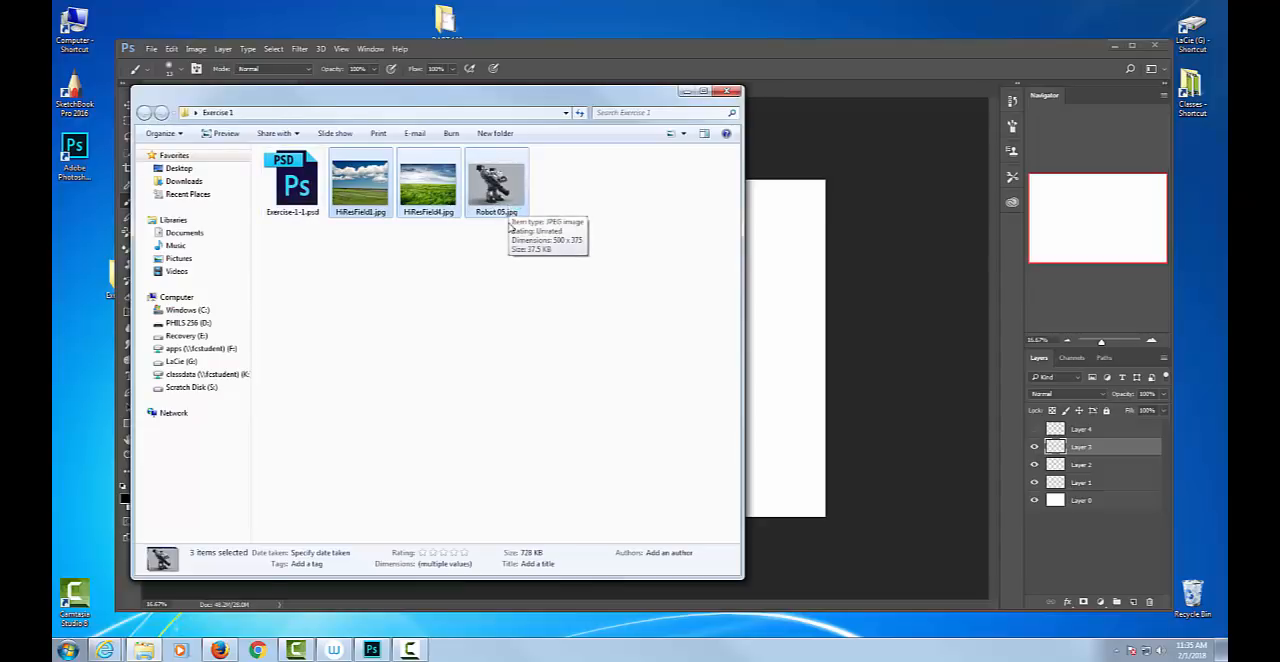
click(455, 347)
drag(503, 103, 847, 42)
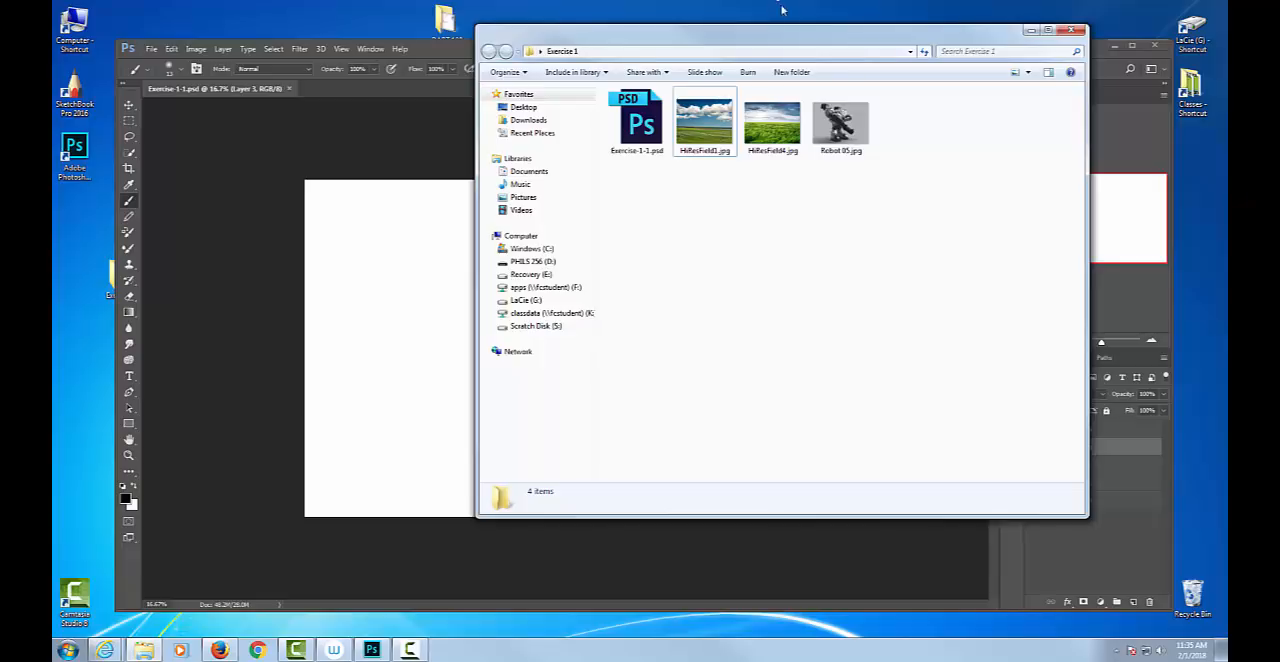
Open HiResField1.jpg from the Exercise 1 folder in Photoshop as a separate document.
mouse_move(703, 133)
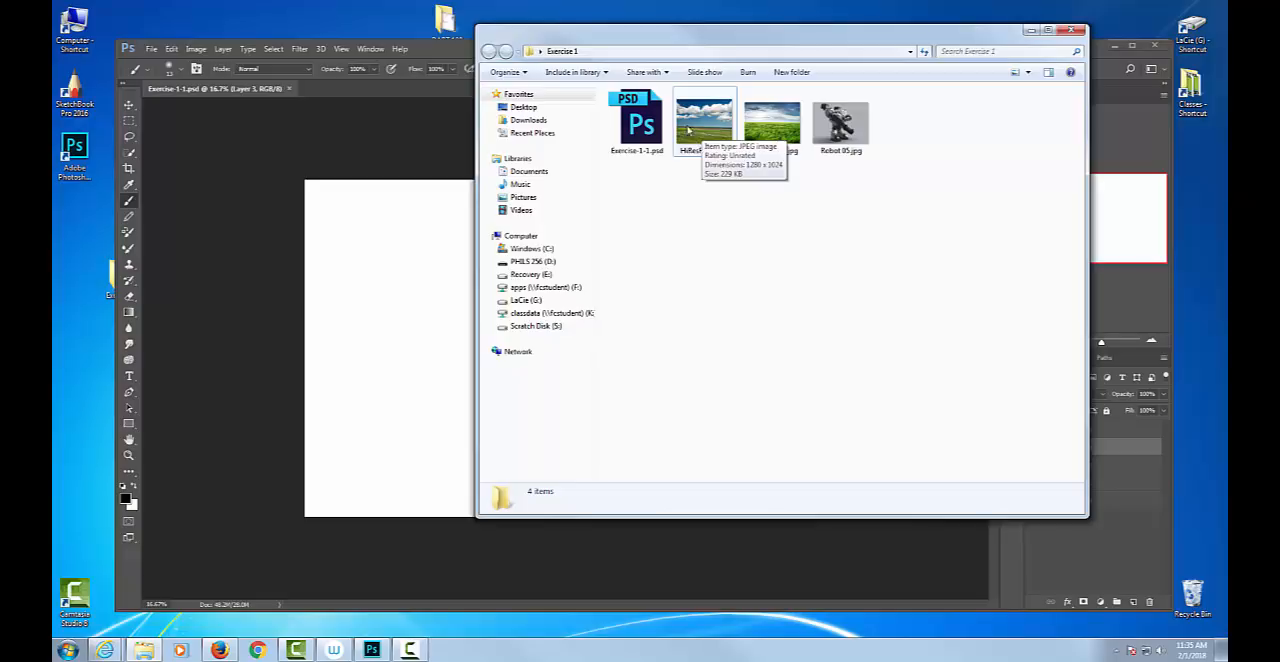
drag(899, 118, 73, 146)
click(738, 208)
click(708, 127)
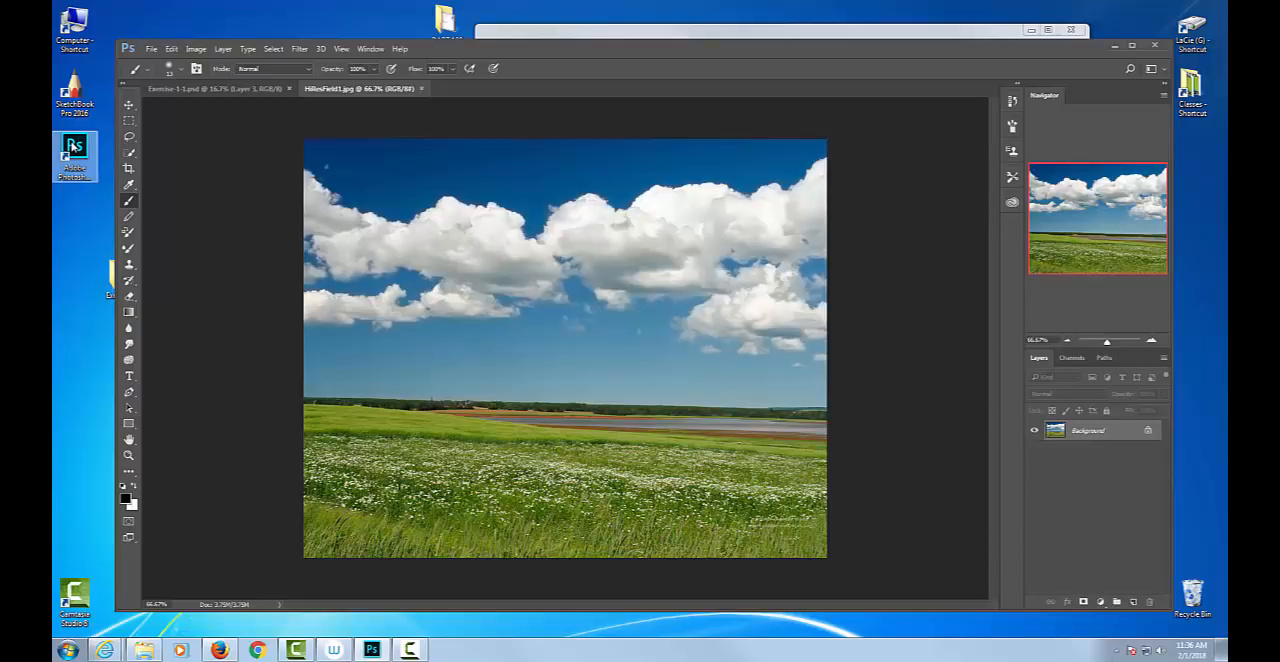
Switch between Exercise-1-1.psd and HiResField1.jpg, and close the HiResField1.jpg document.
click(190, 89)
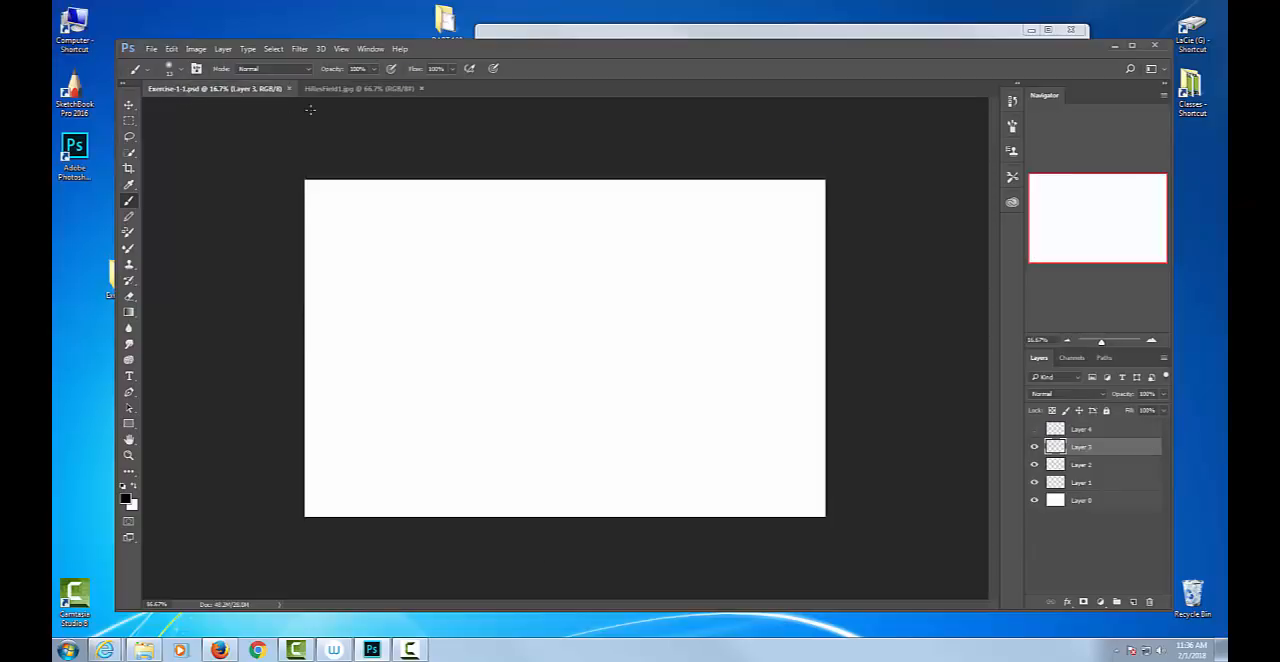
click(359, 90)
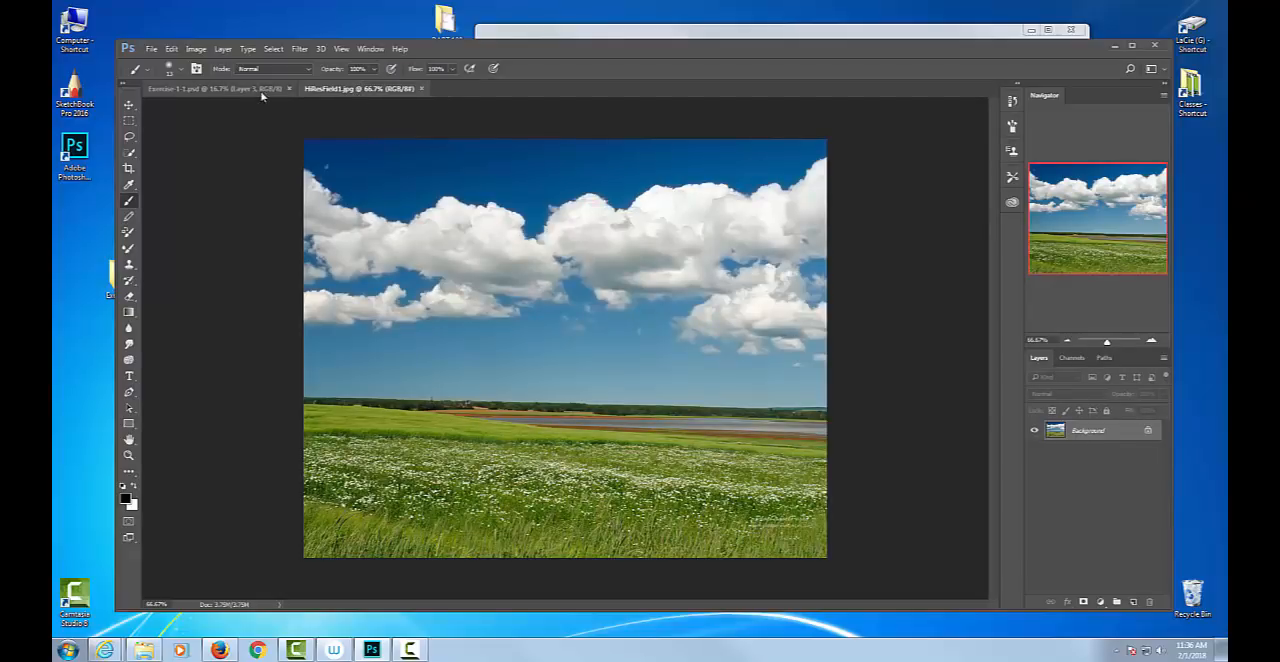
click(421, 88)
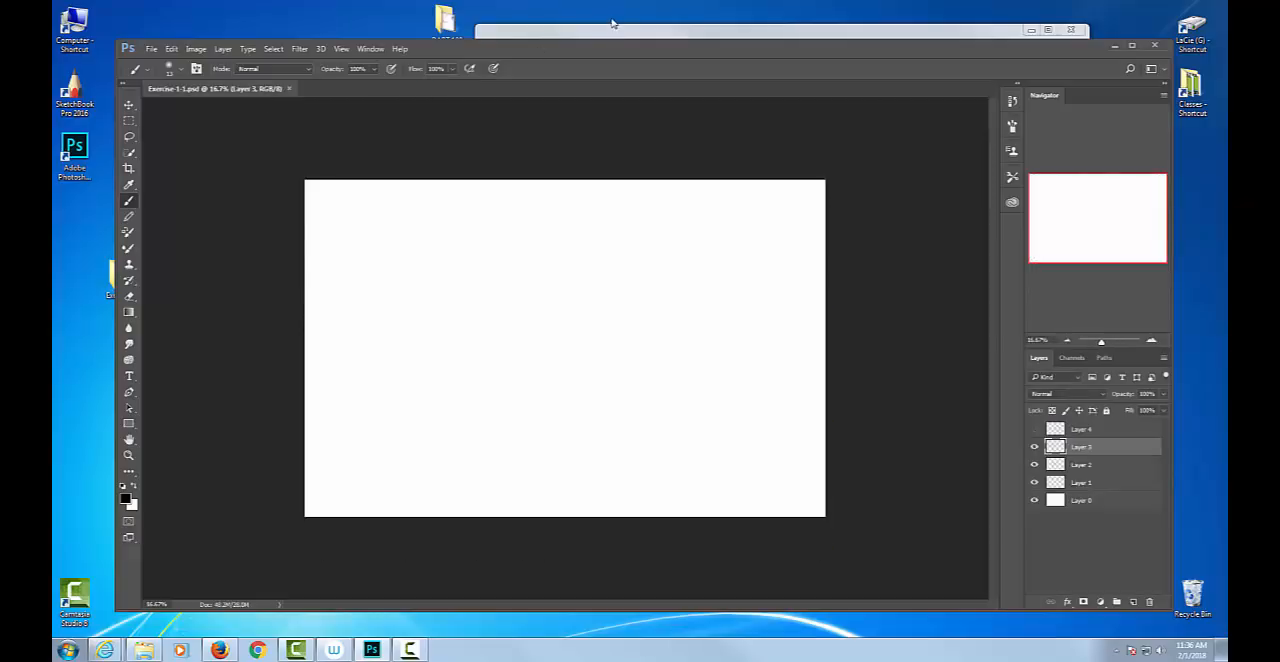
Bring the Exercise 1 folder window forward, move it further aside and select its three JPEG images.
click(615, 27)
drag(636, 34, 762, 32)
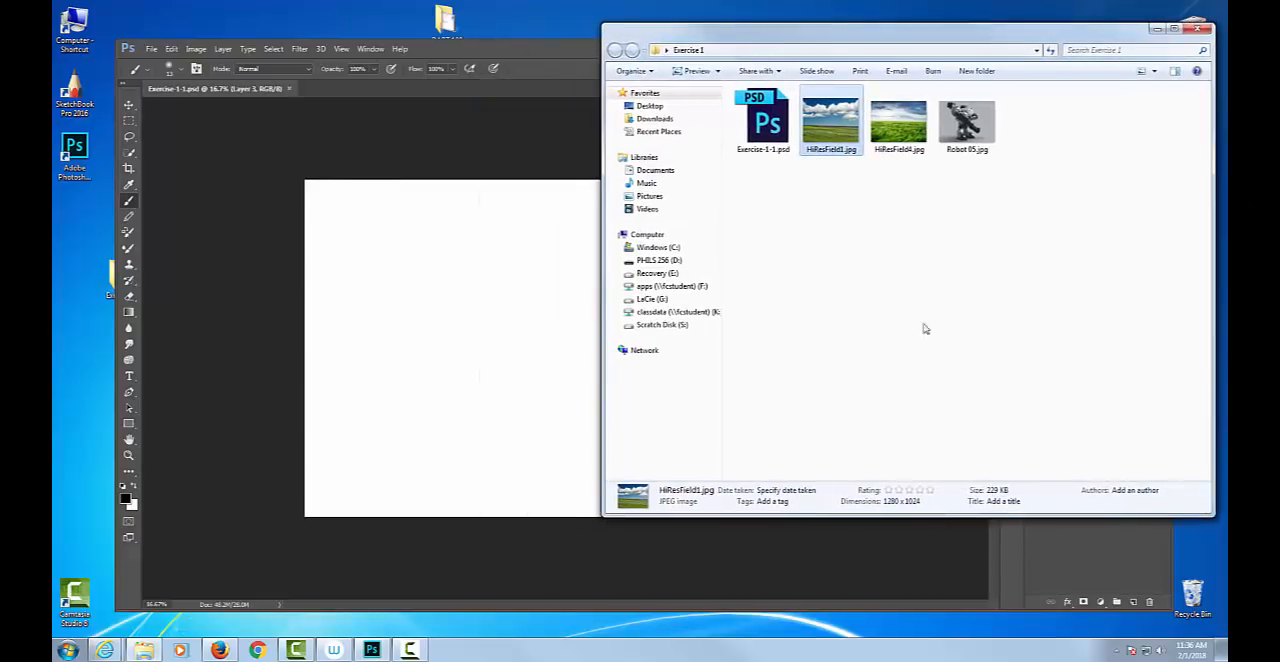
click(996, 131)
click(968, 128)
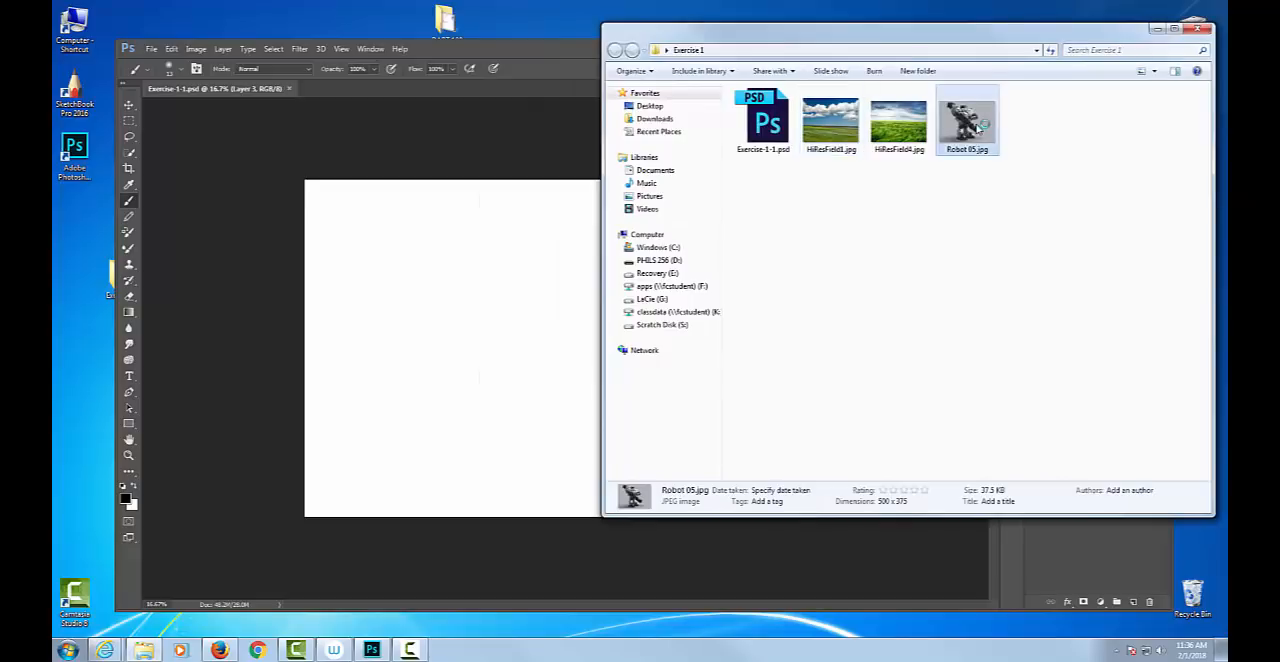
ctrl+click(910, 135)
ctrl+click(830, 125)
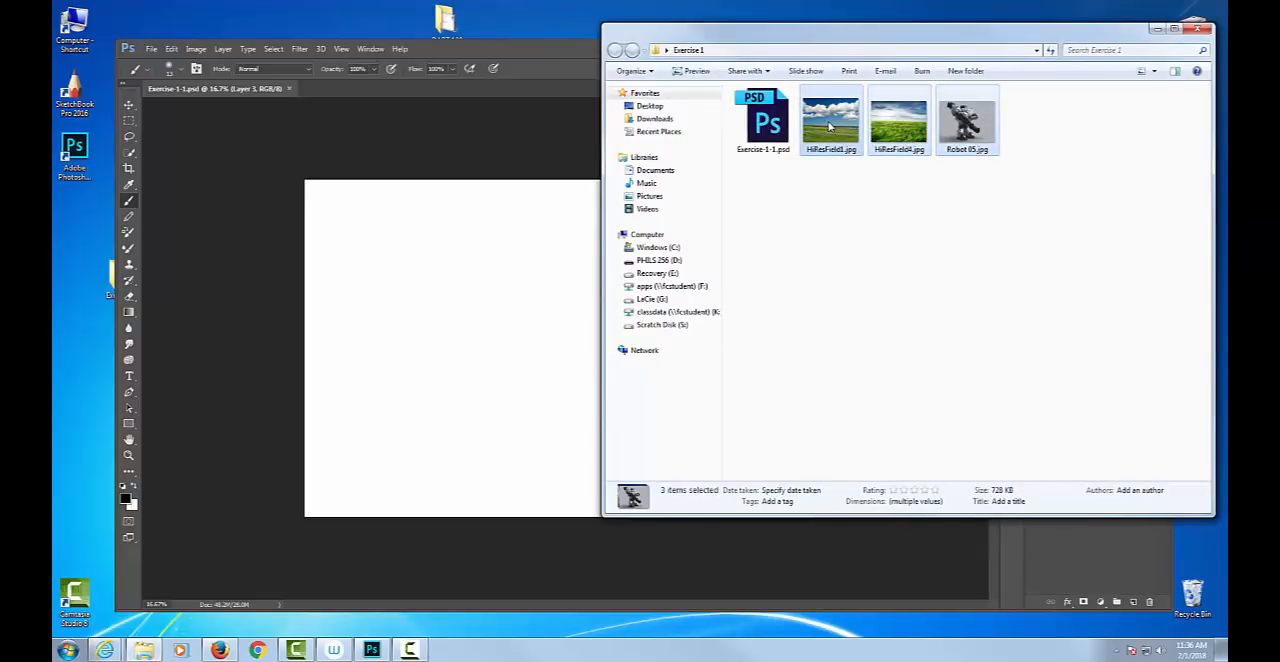
Place HiResField1.jpg from the folder onto the Exercise-1-1.psd canvas as a new layer at its default size.
double_click(829, 125)
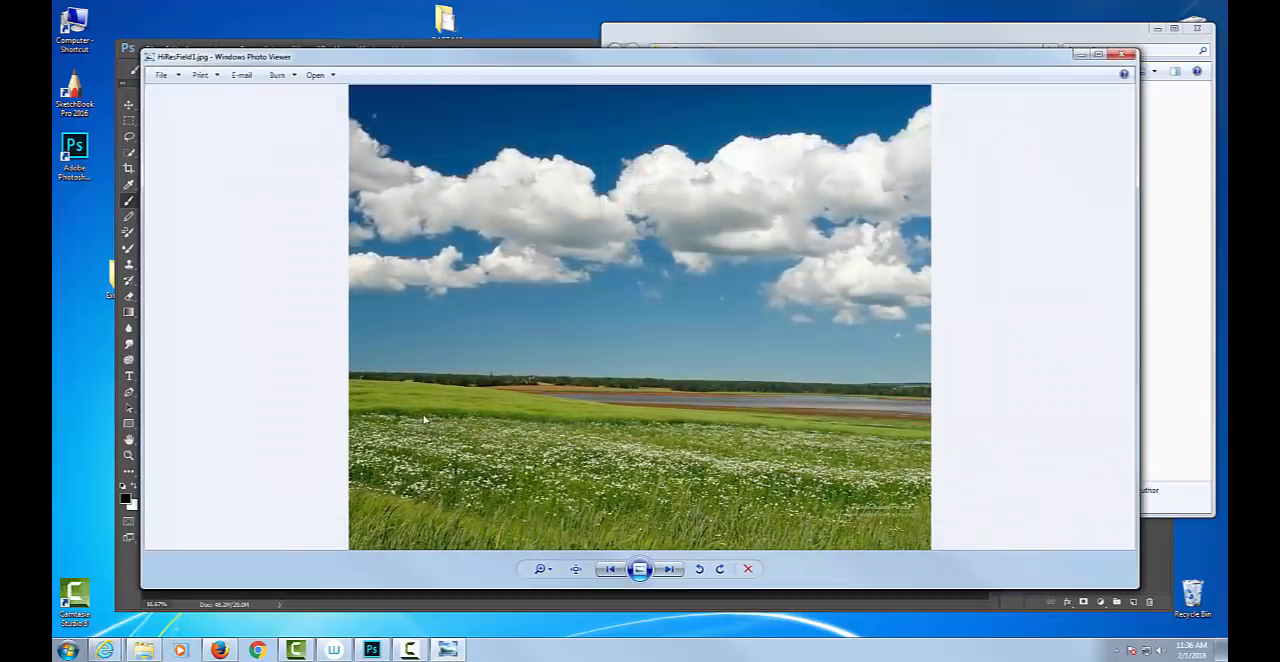
click(1122, 56)
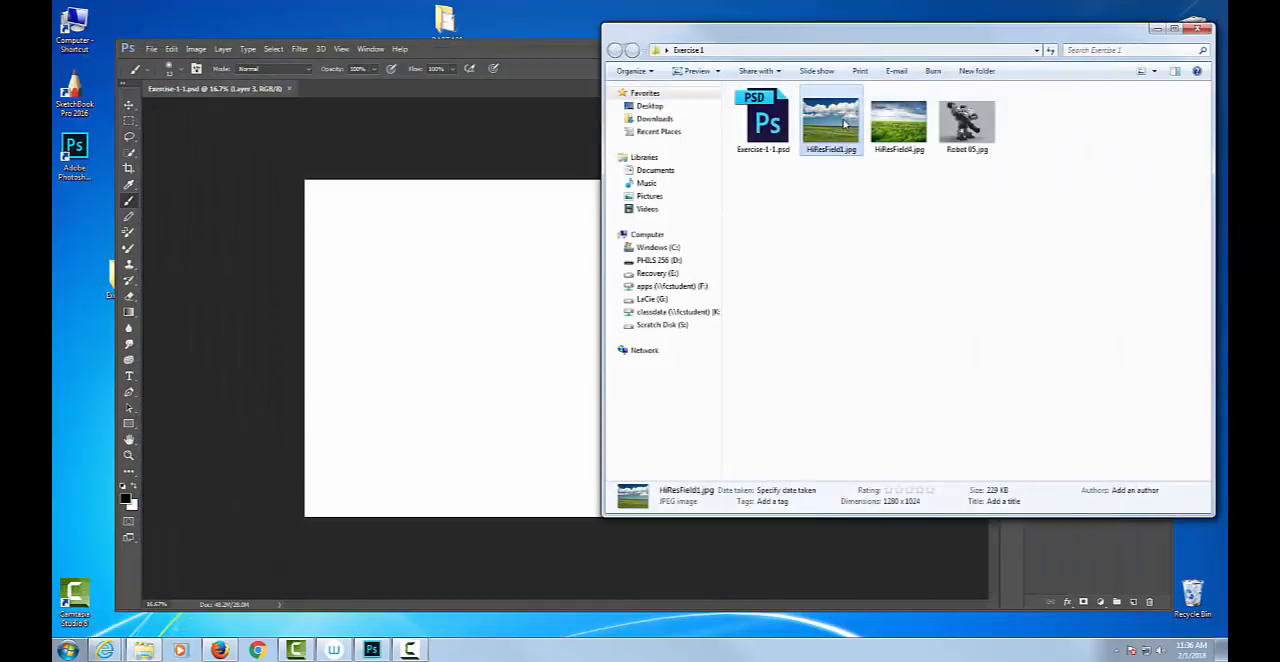
drag(830, 122, 503, 294)
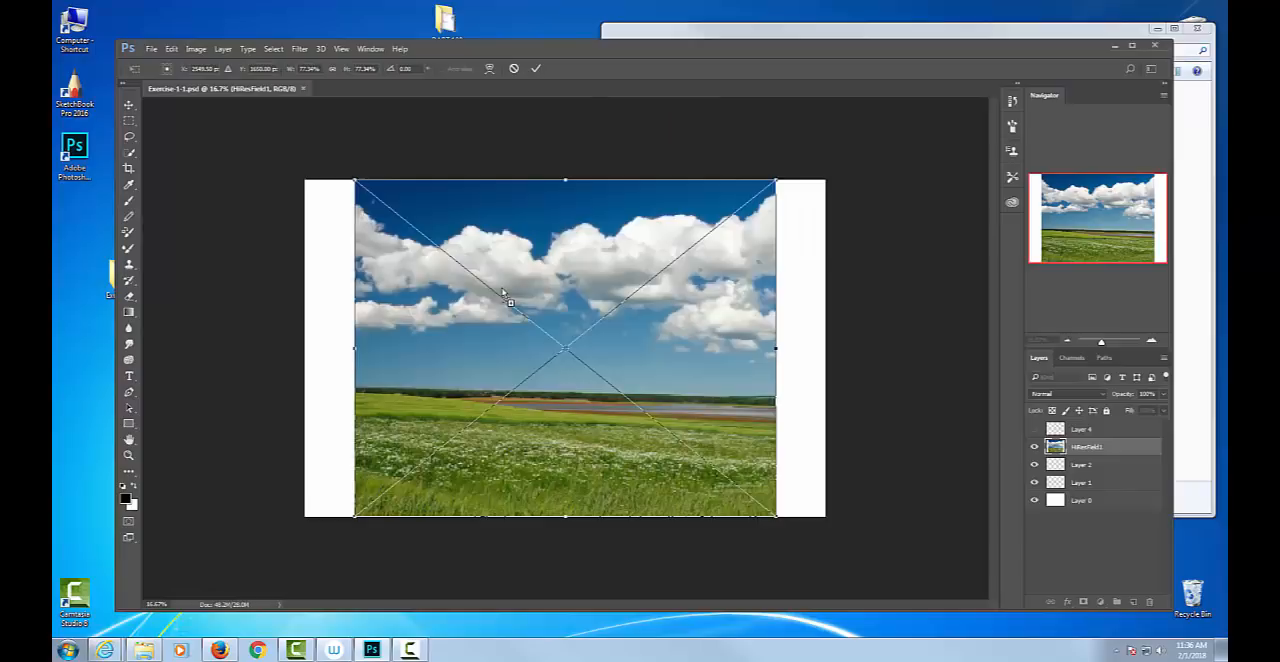
key(Return)
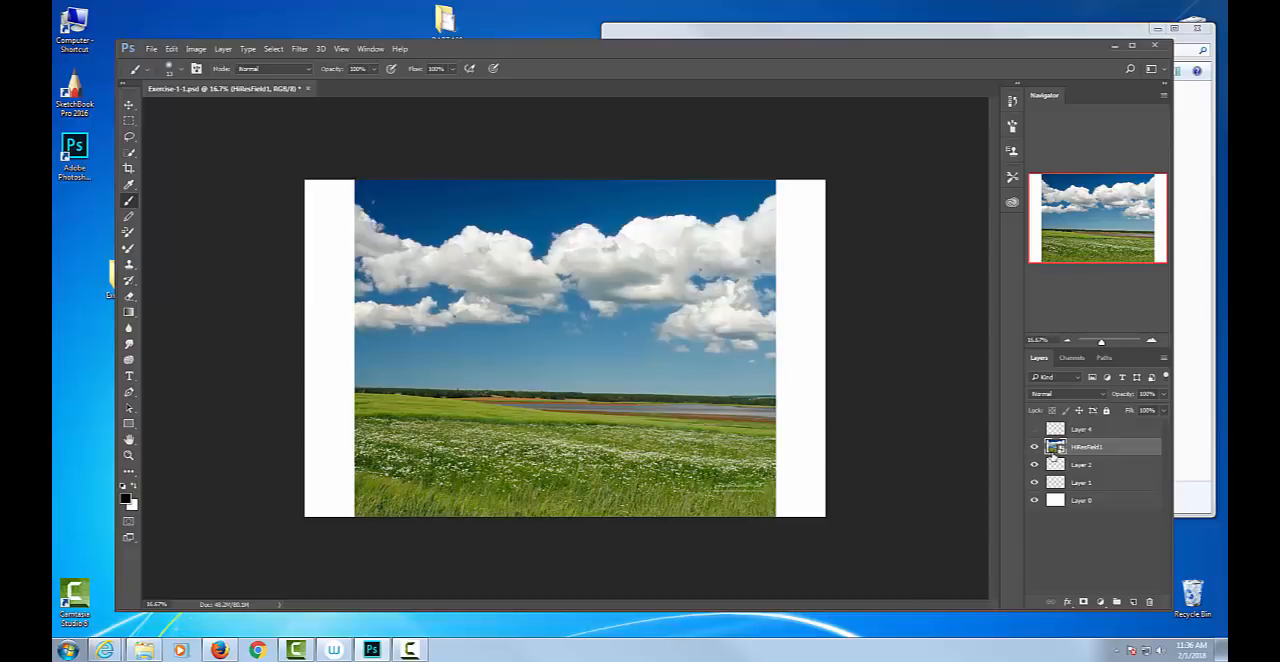
Open HiResField1.jpg as its own Photoshop document and convert its locked Background into the regular layer Layer 0.
click(756, 30)
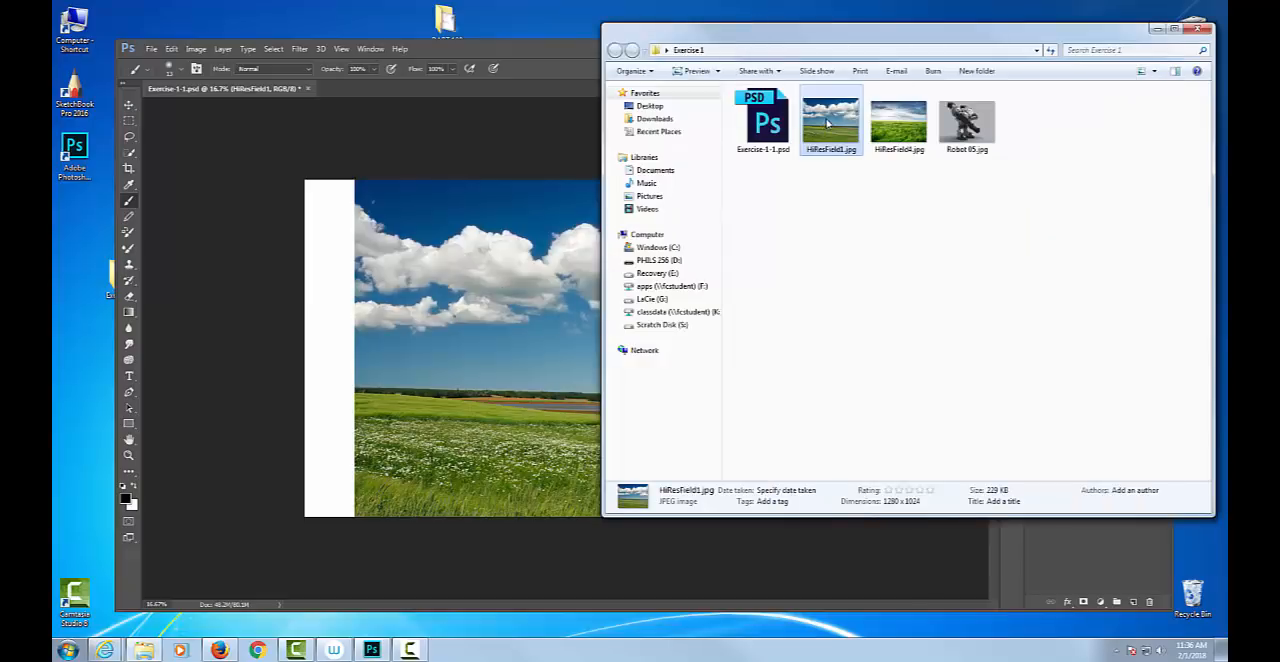
drag(125, 118, 72, 150)
double_click(1120, 431)
key(Return)
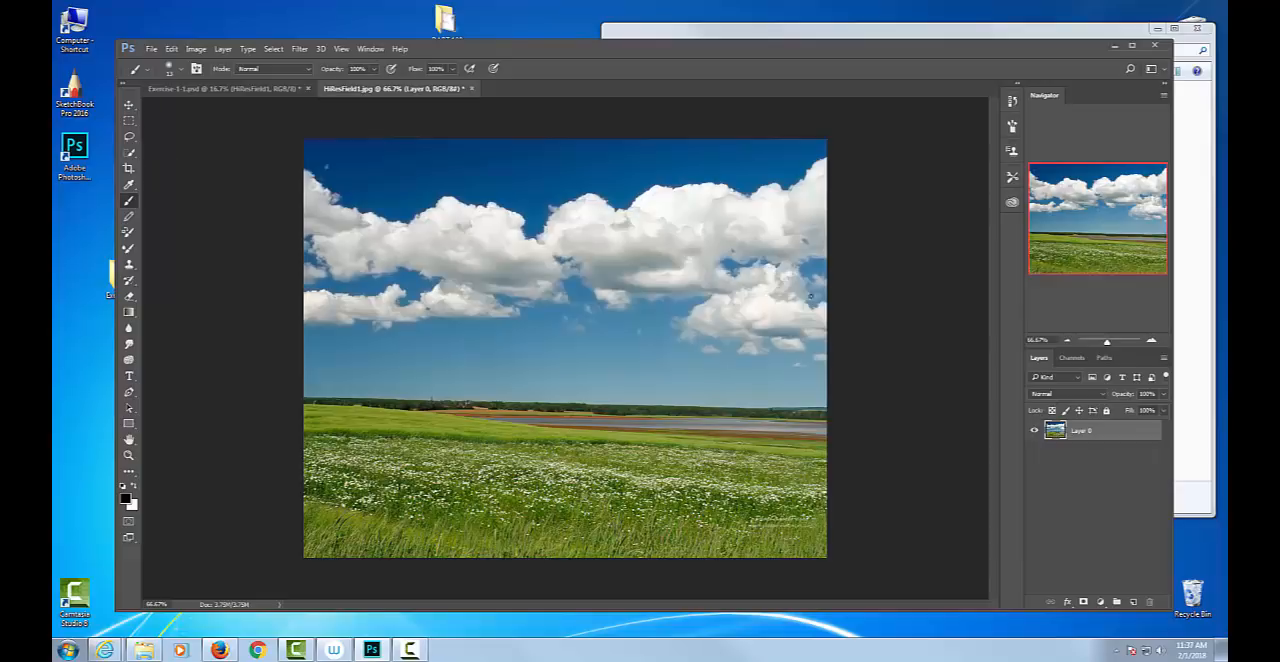
Rasterize the placed HiResField1 layer in Exercise-1-1.psd and toggle its visibility off and on.
click(200, 89)
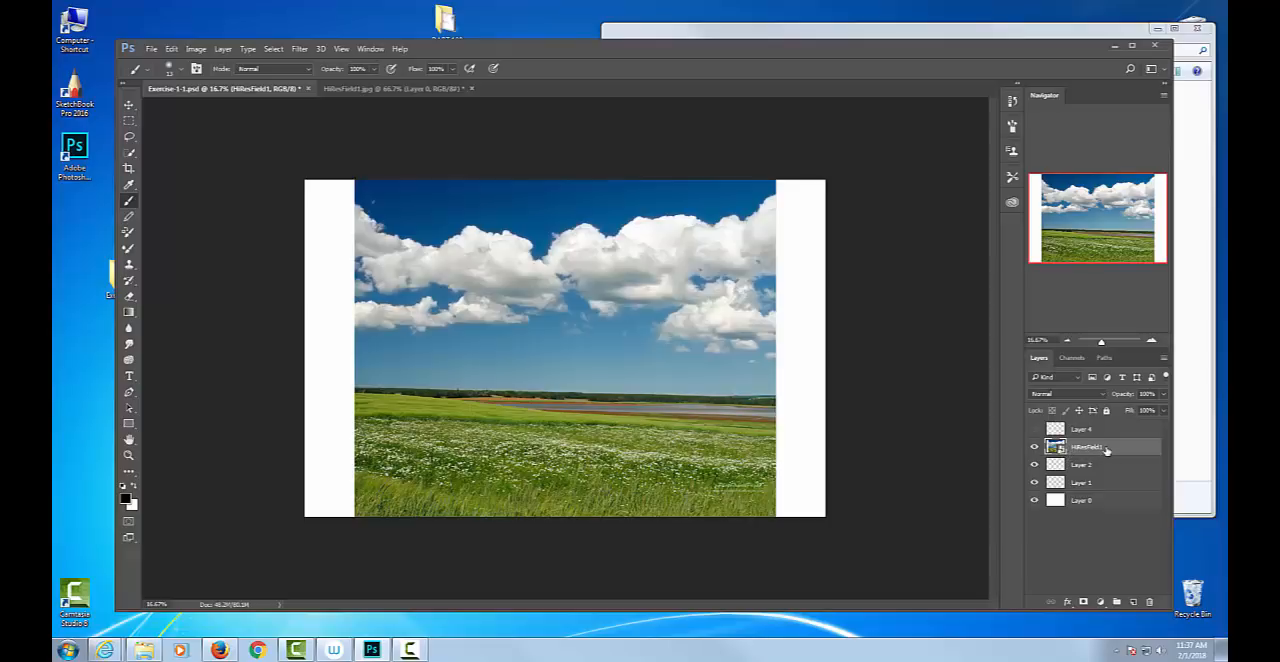
right_click(1106, 451)
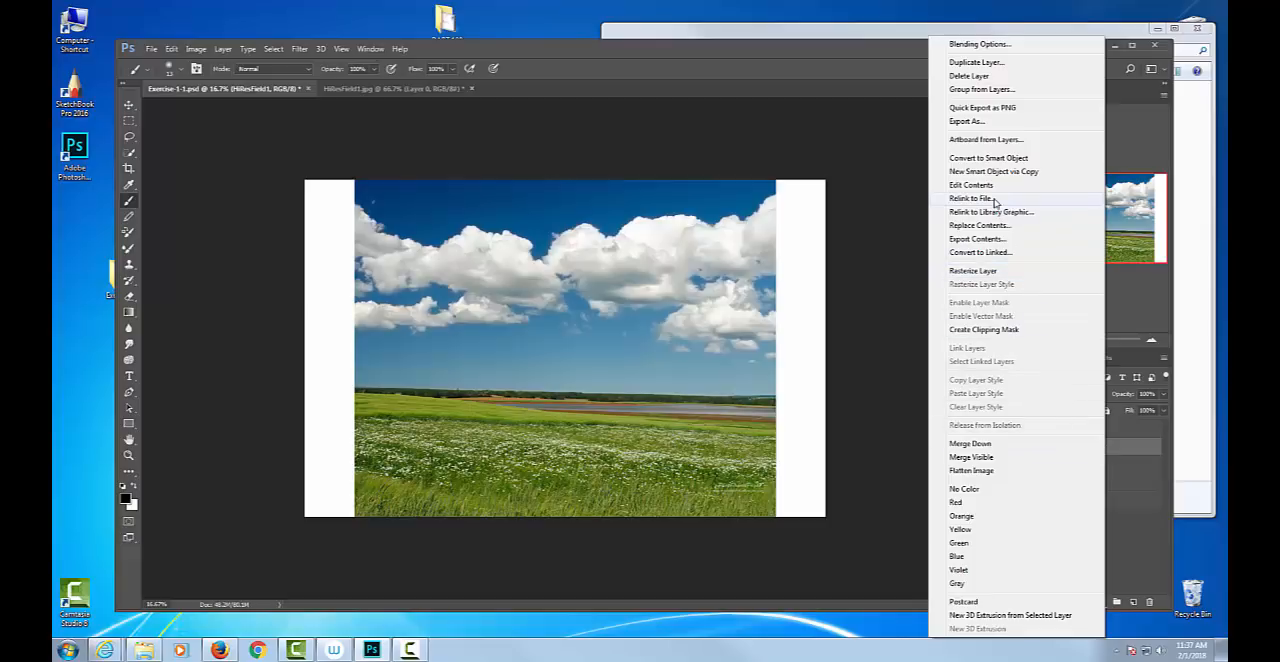
click(999, 274)
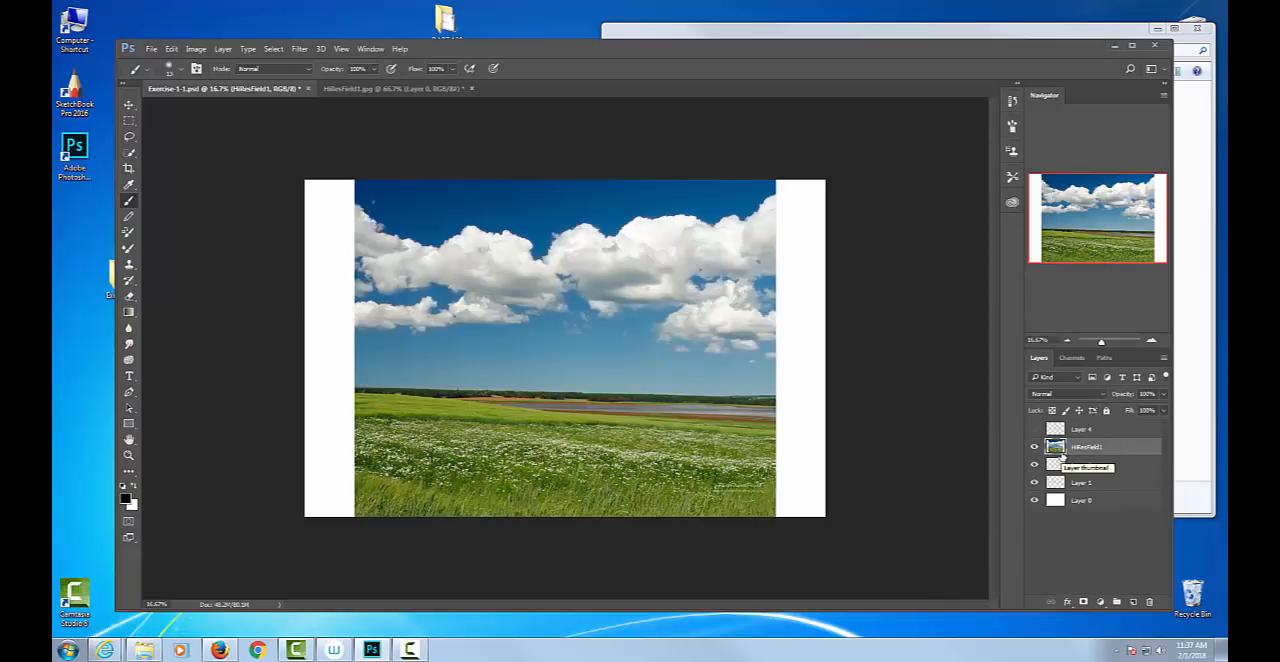
click(1033, 448)
click(1033, 448)
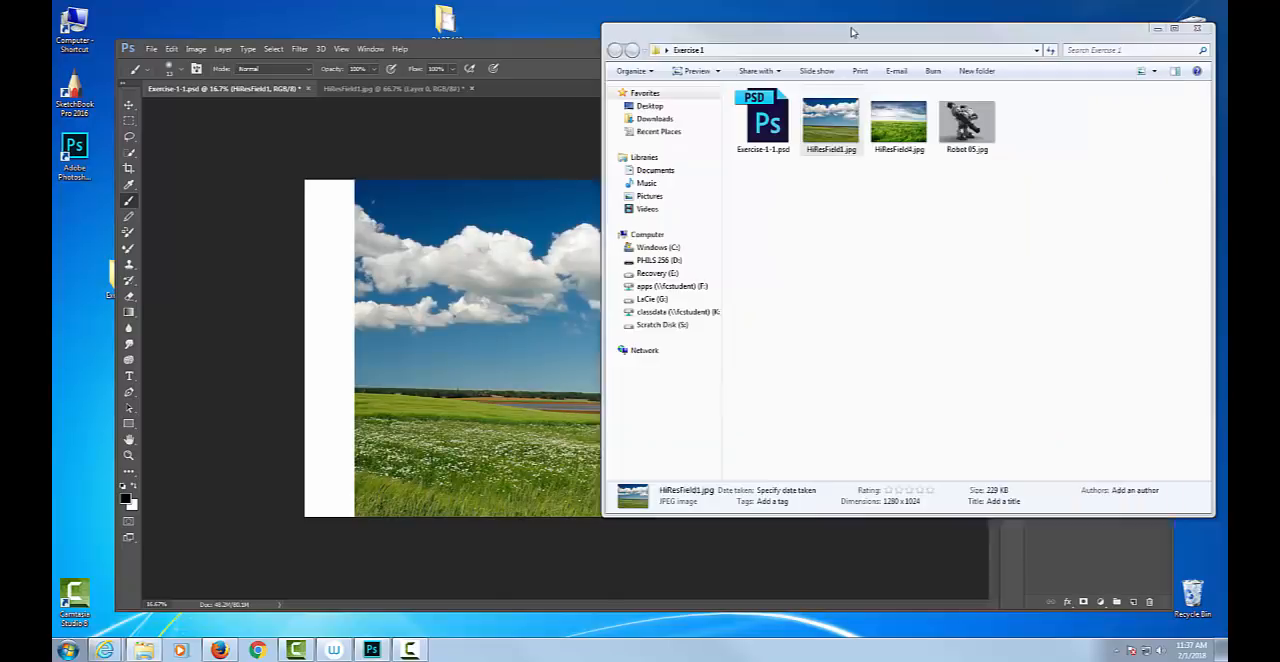
Place HiResField4.jpg from the Exercise 1 folder into Exercise-1-1.psd above the HiResField1 layer.
click(855, 32)
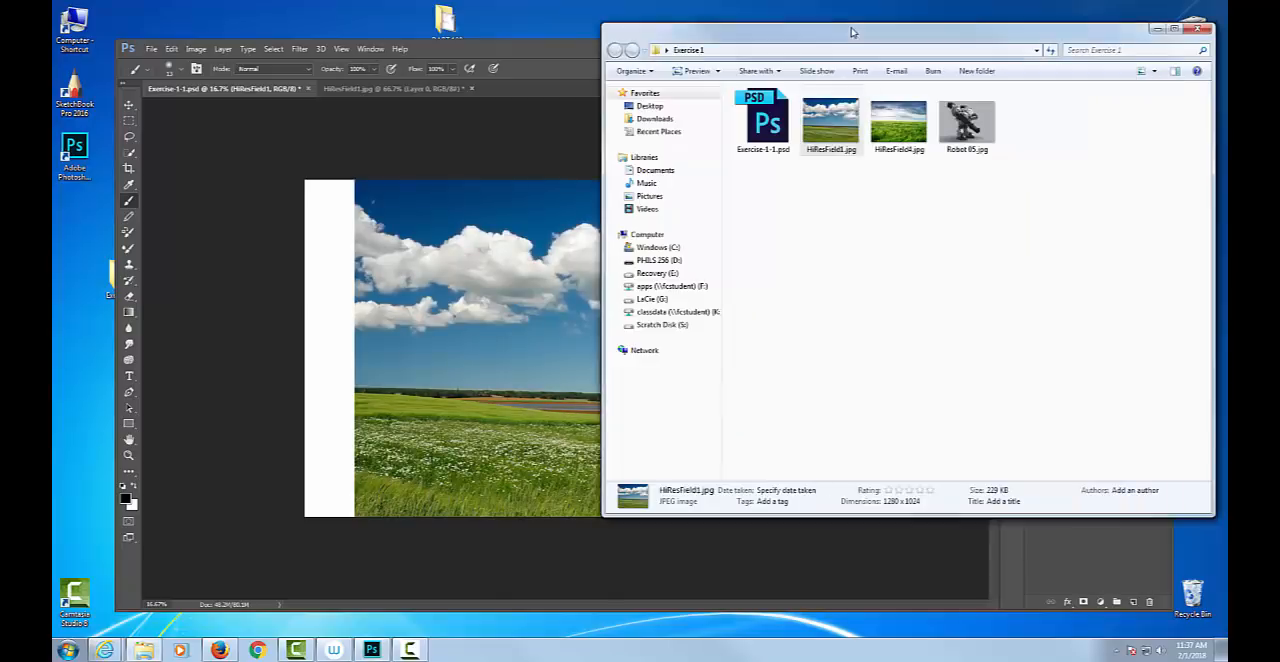
click(908, 118)
drag(908, 118, 540, 260)
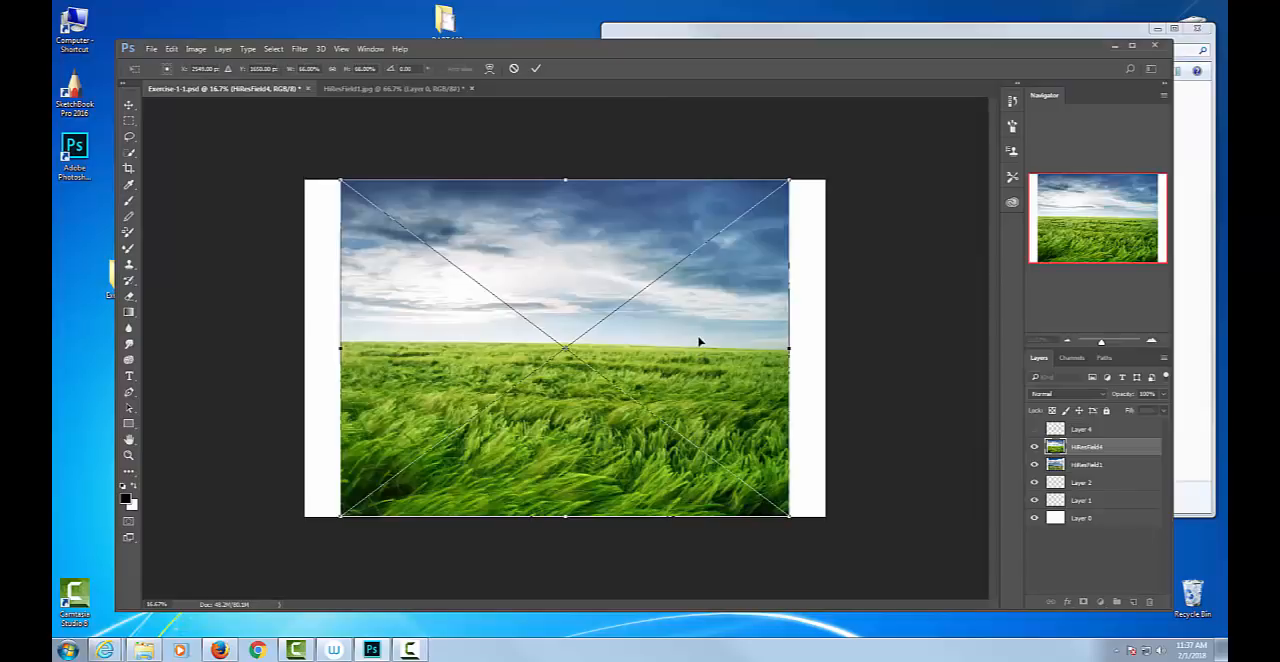
key(Return)
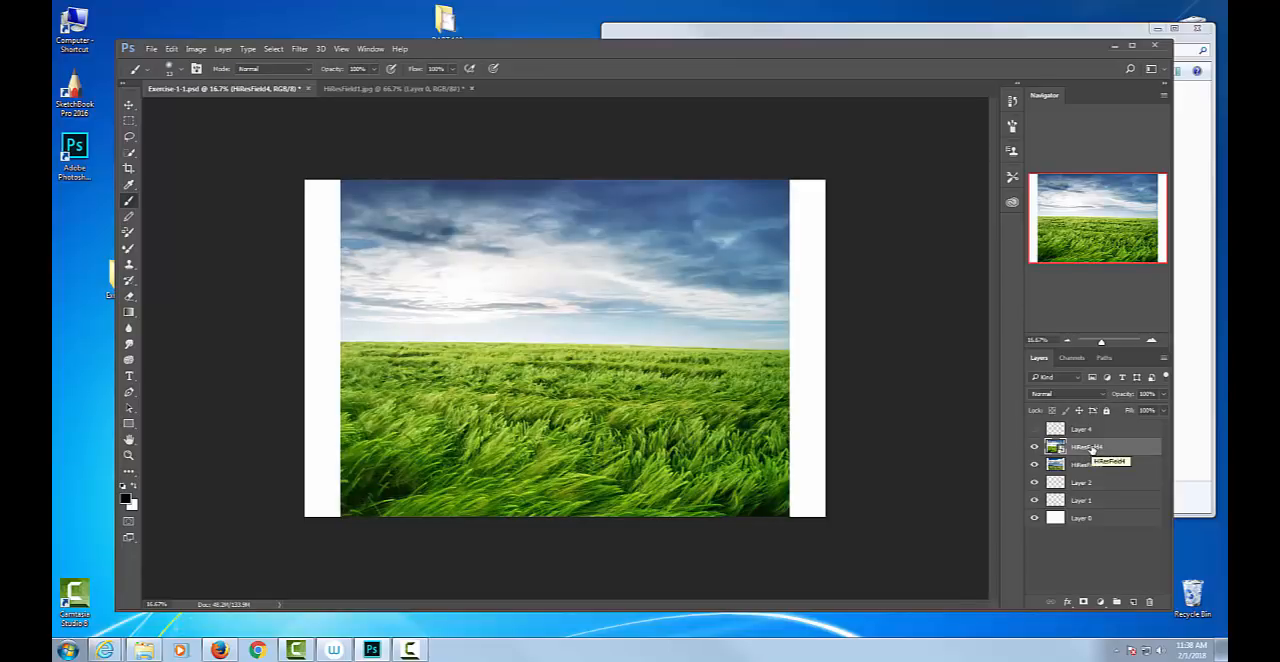
Toggle the visibility of the two placed field layers and delete both from Exercise-1-1.psd.
click(1034, 447)
click(1034, 465)
click(1034, 447)
key(Delete)
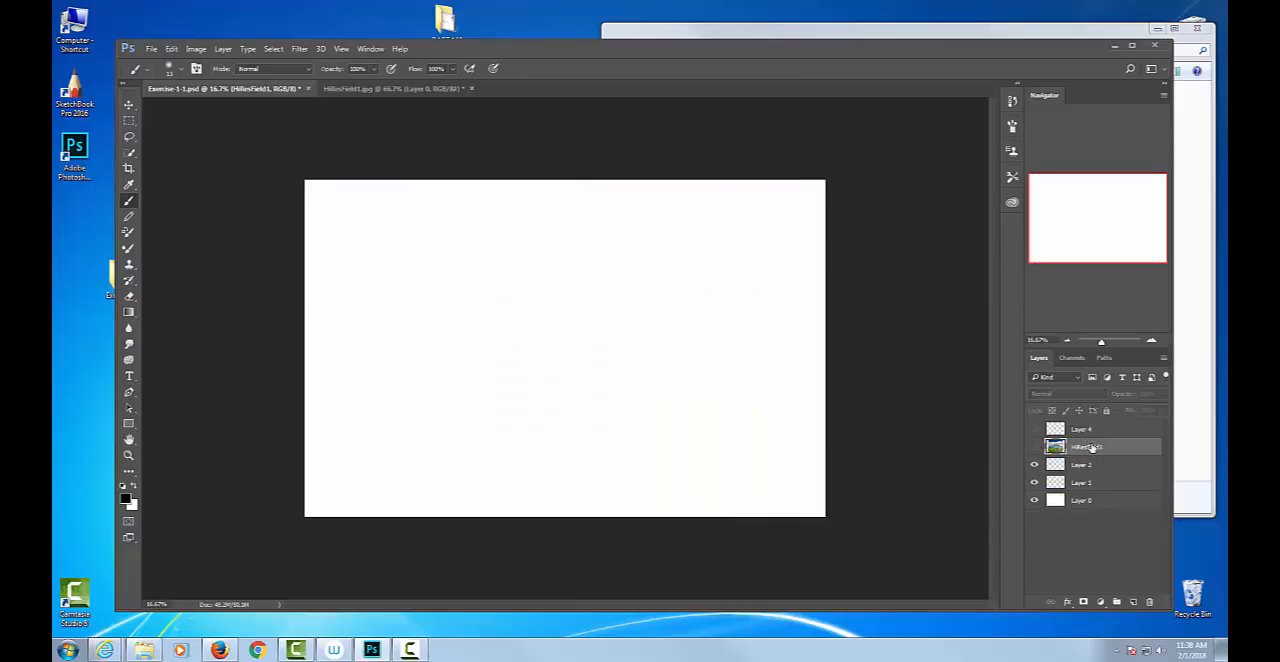
Select HiResField1.jpg, HiResField4.jpg and Robot 05.jpg in the folder and open them together in Photoshop as separate documents.
click(712, 34)
click(983, 125)
ctrl+click(900, 125)
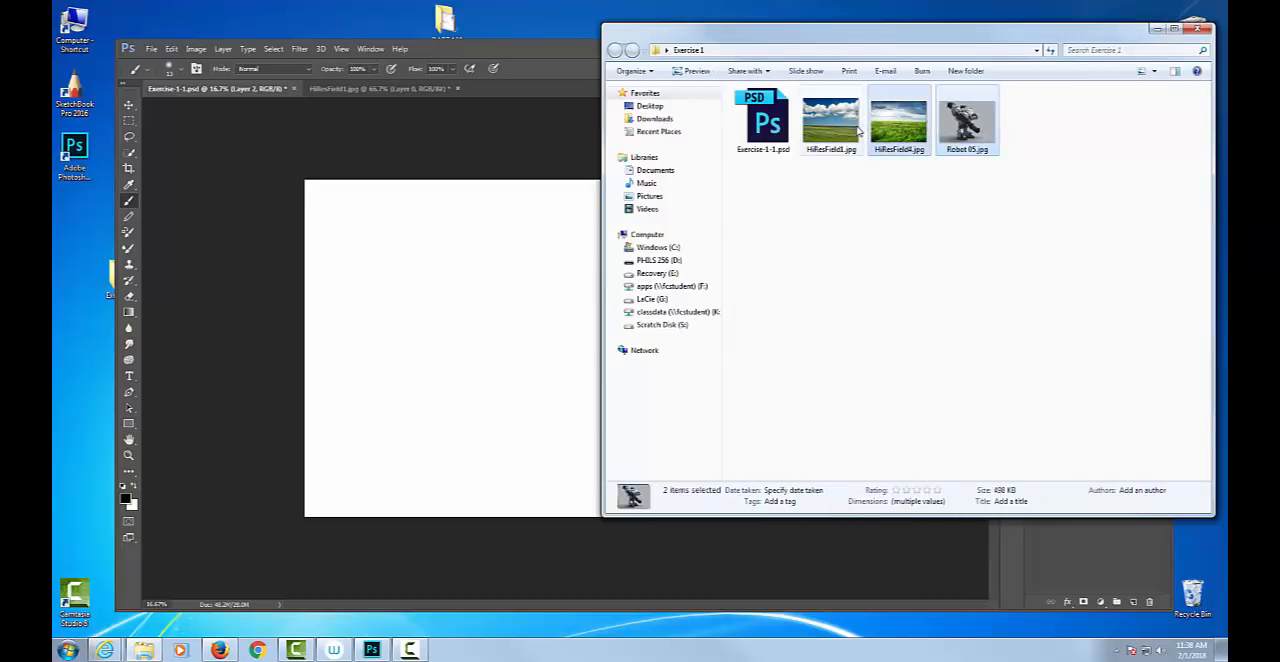
ctrl+click(840, 131)
drag(840, 131, 76, 156)
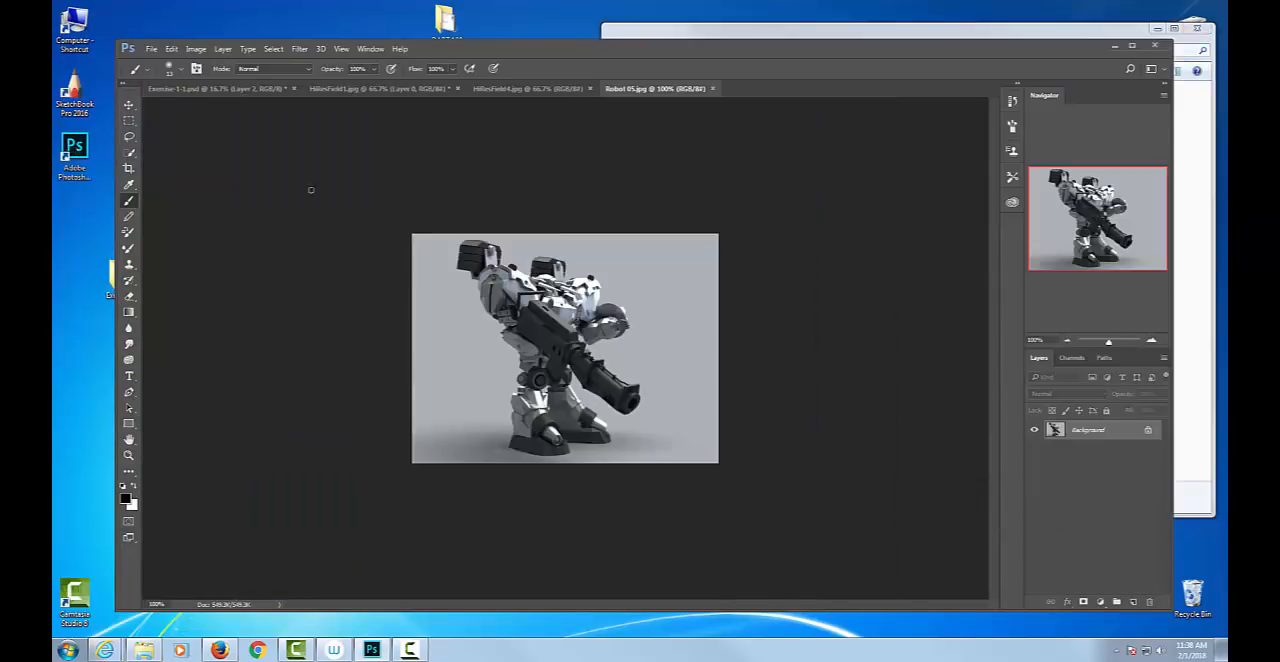
Look through the open field image documents and compare them with Exercise-1-1.psd.
click(530, 88)
click(405, 88)
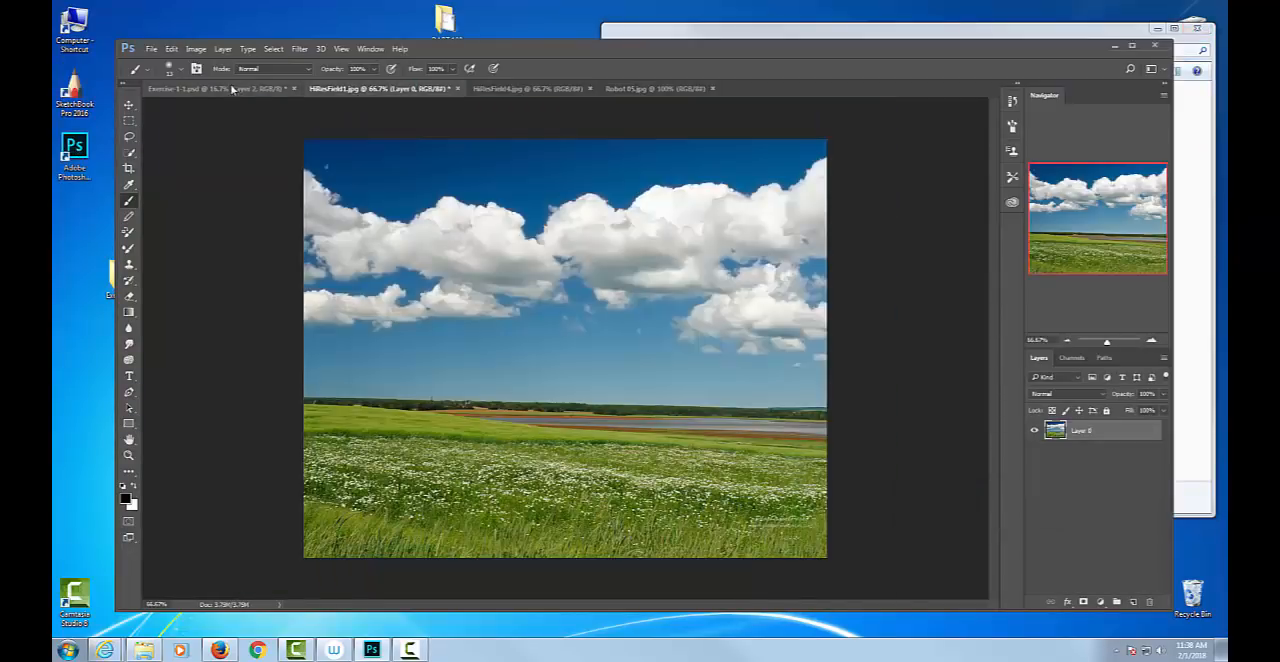
click(232, 89)
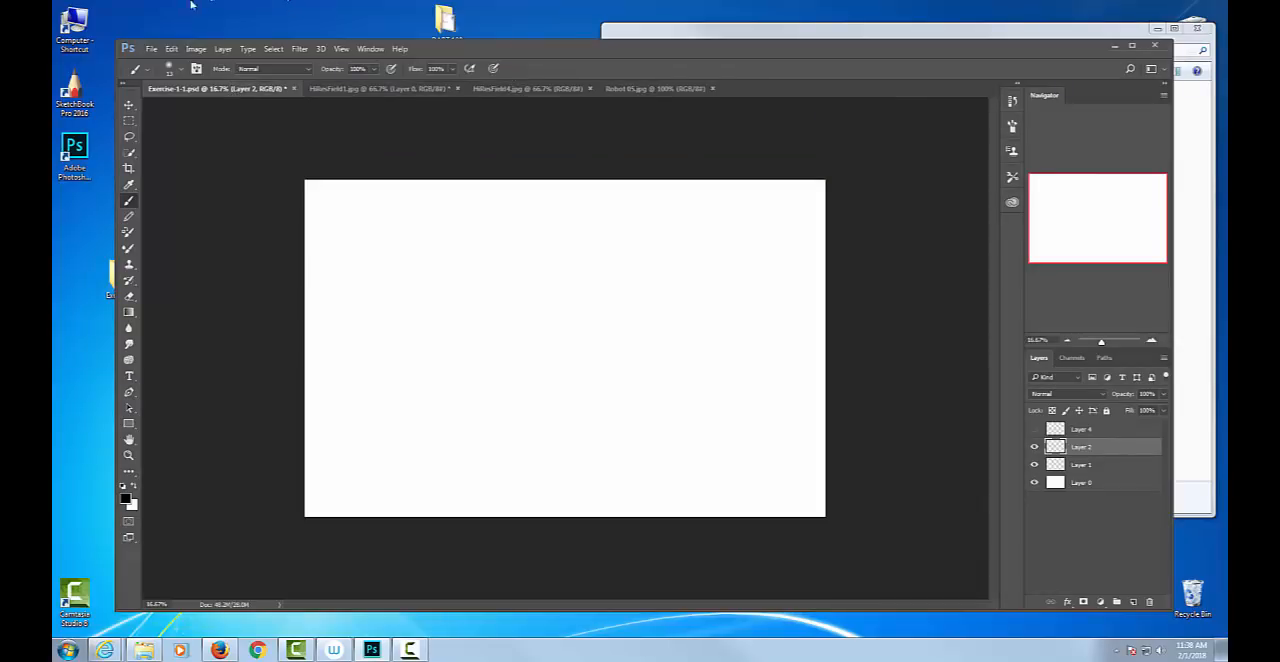
click(368, 92)
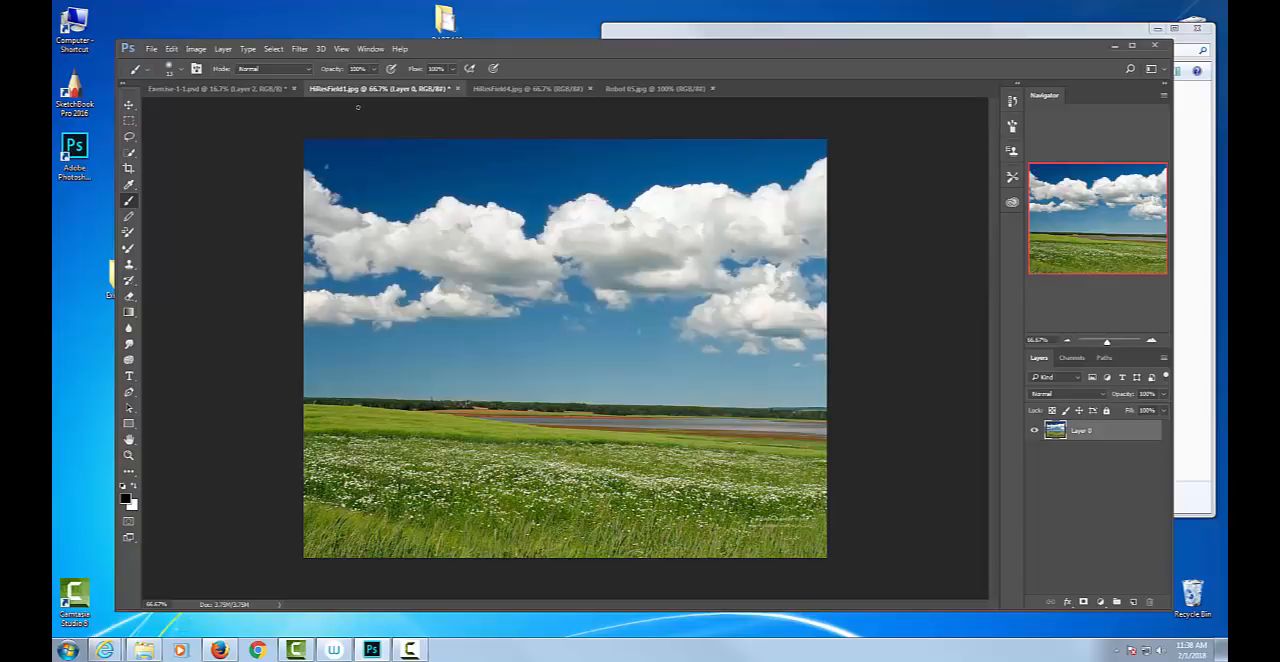
click(264, 90)
Convert the locked Background of HiResField4.jpg into the regular layer Layer 0.
click(527, 89)
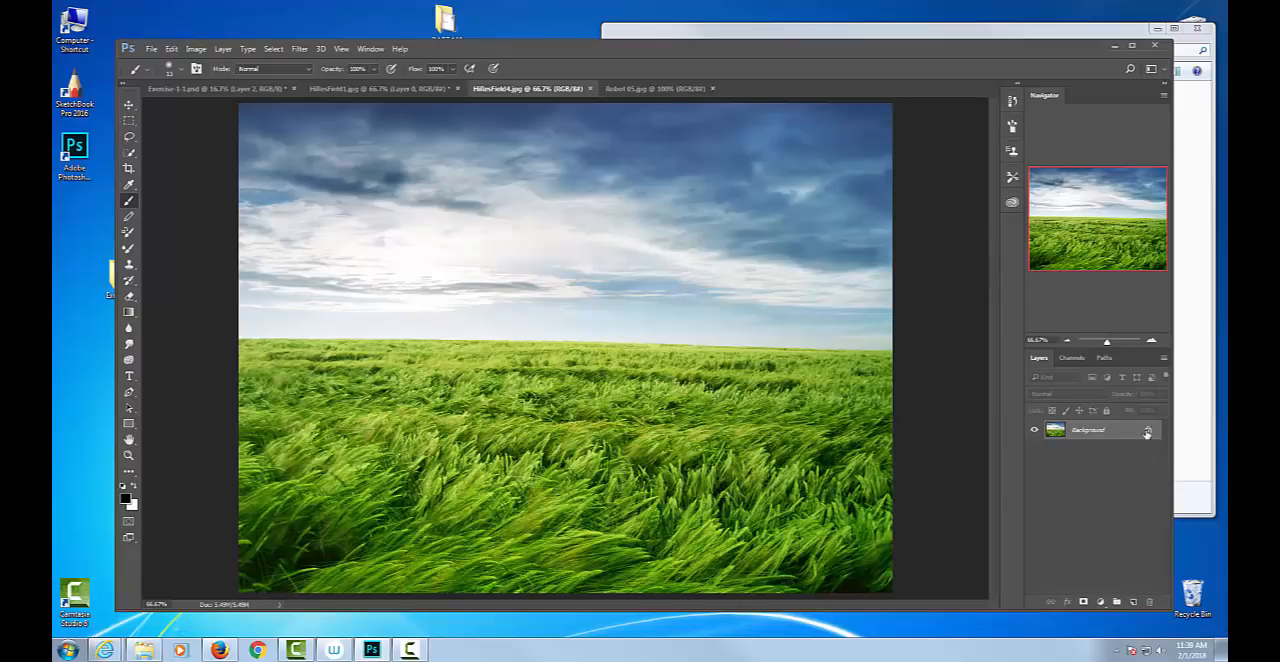
double_click(1088, 430)
click(744, 209)
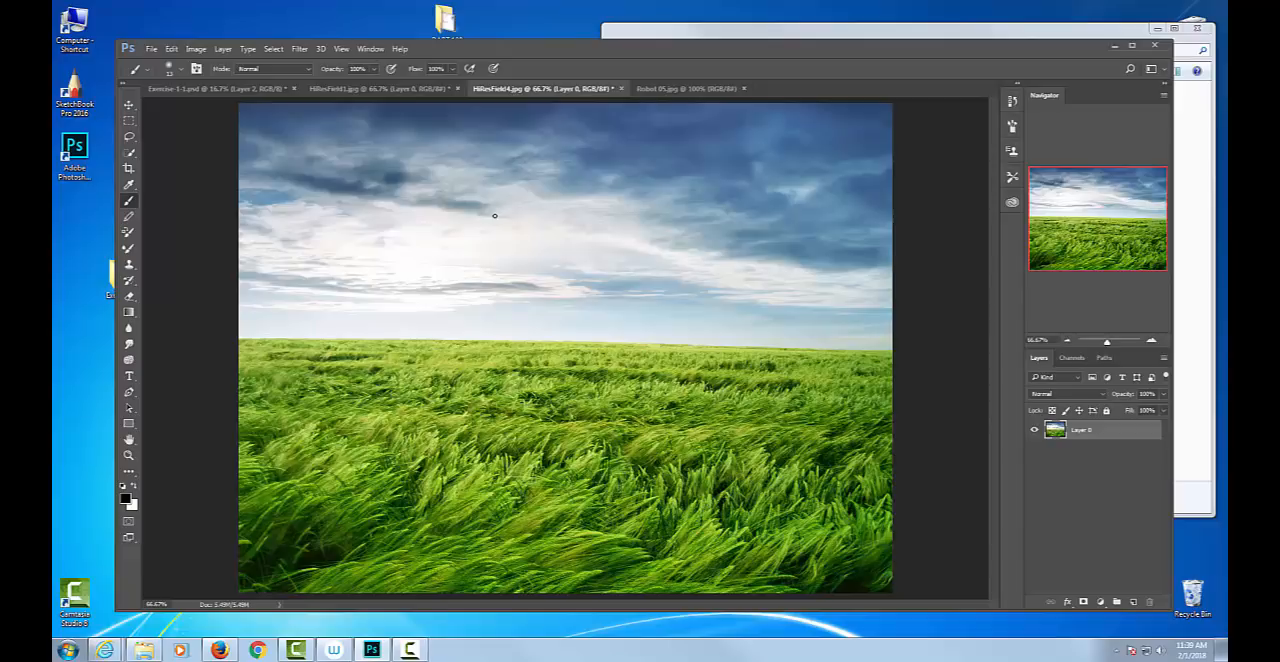
Select the entire HiResField4.jpg image, copy it and paste it onto Layer 2 of Exercise-1-1.psd.
click(129, 122)
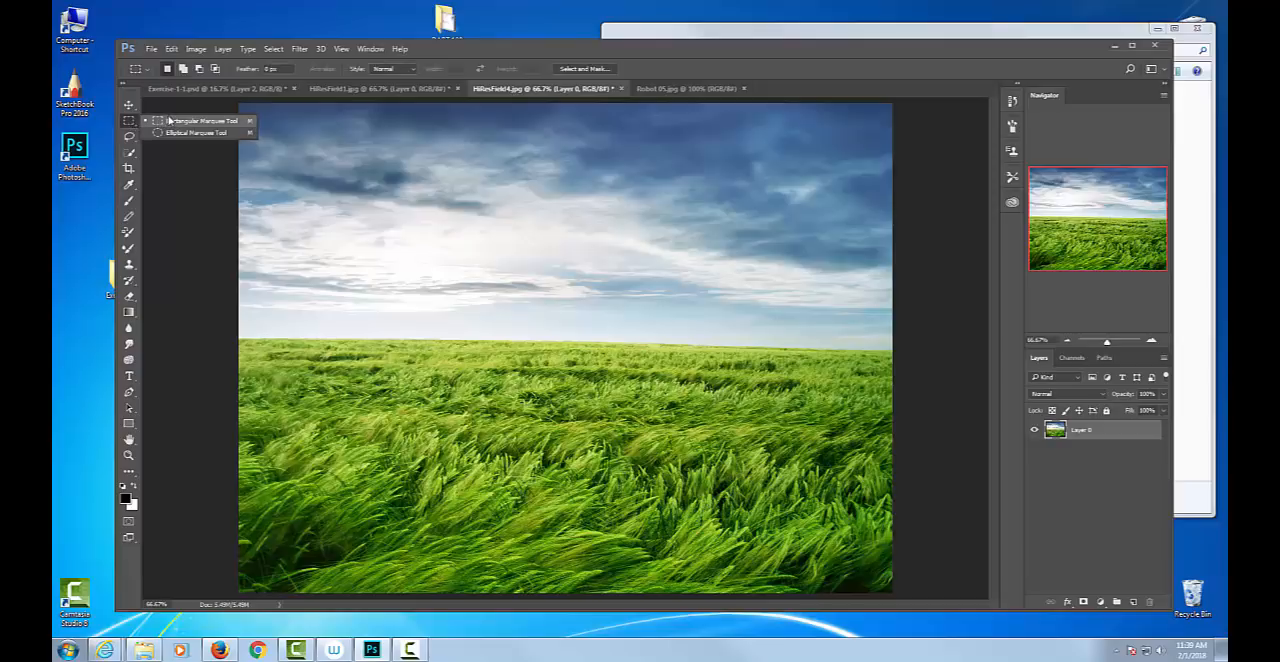
click(169, 120)
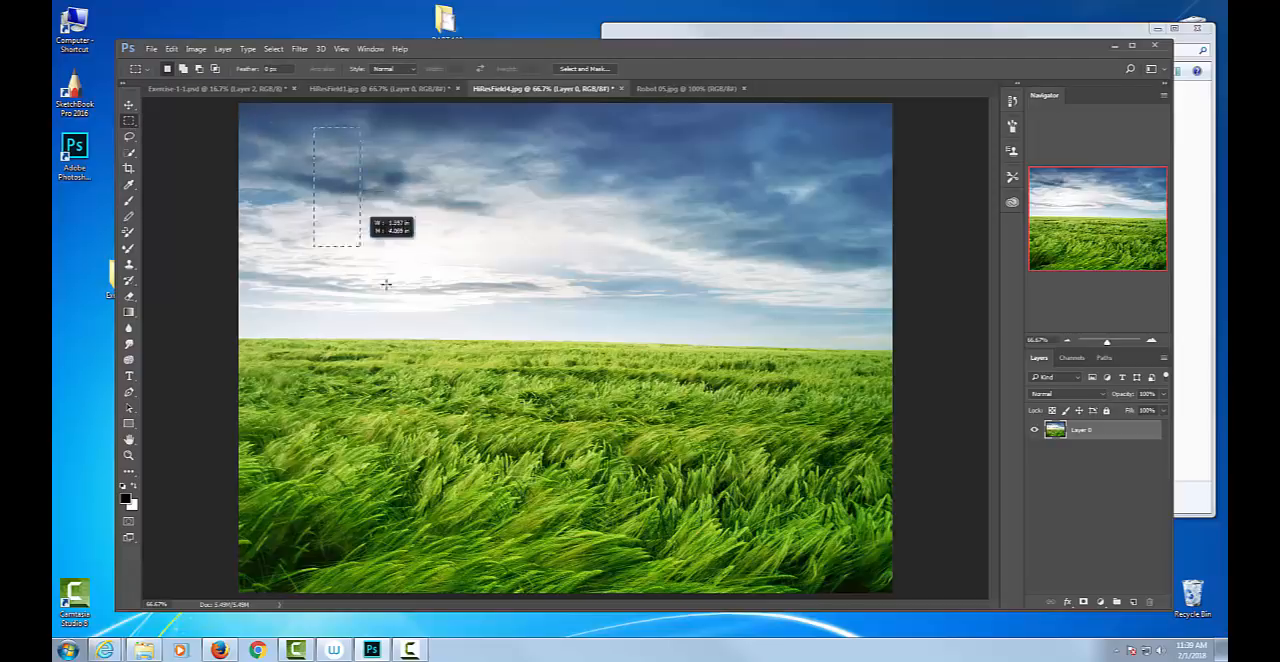
drag(742, 452, 821, 448)
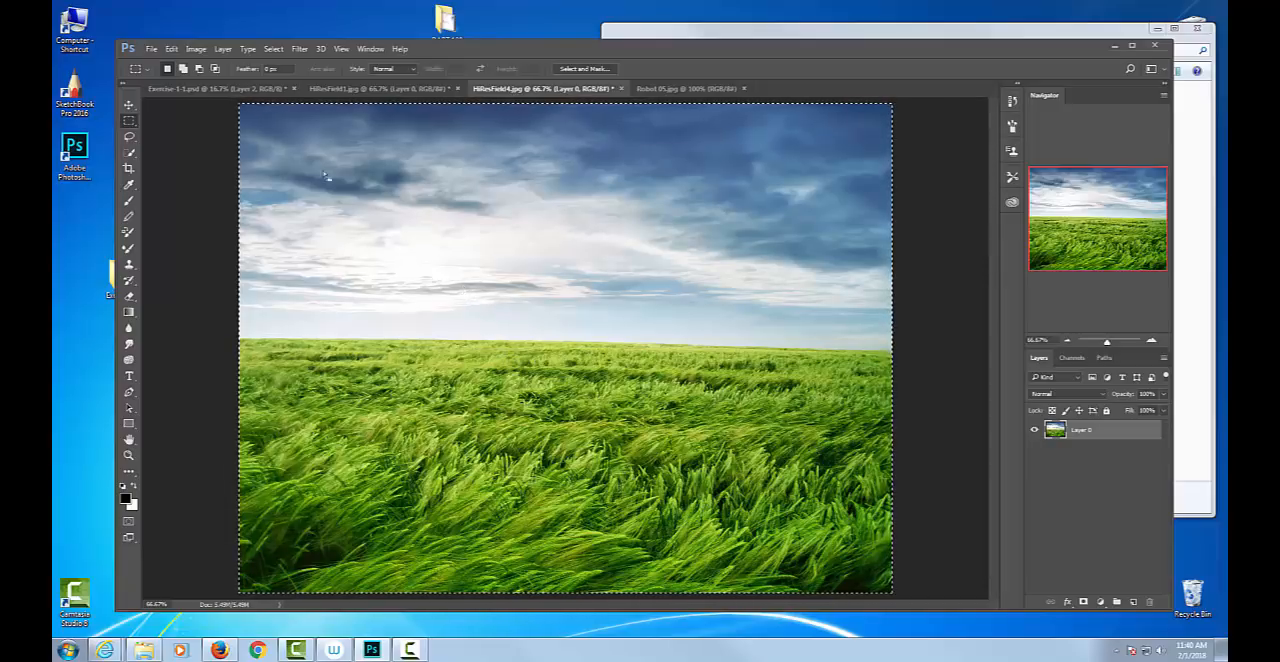
click(174, 49)
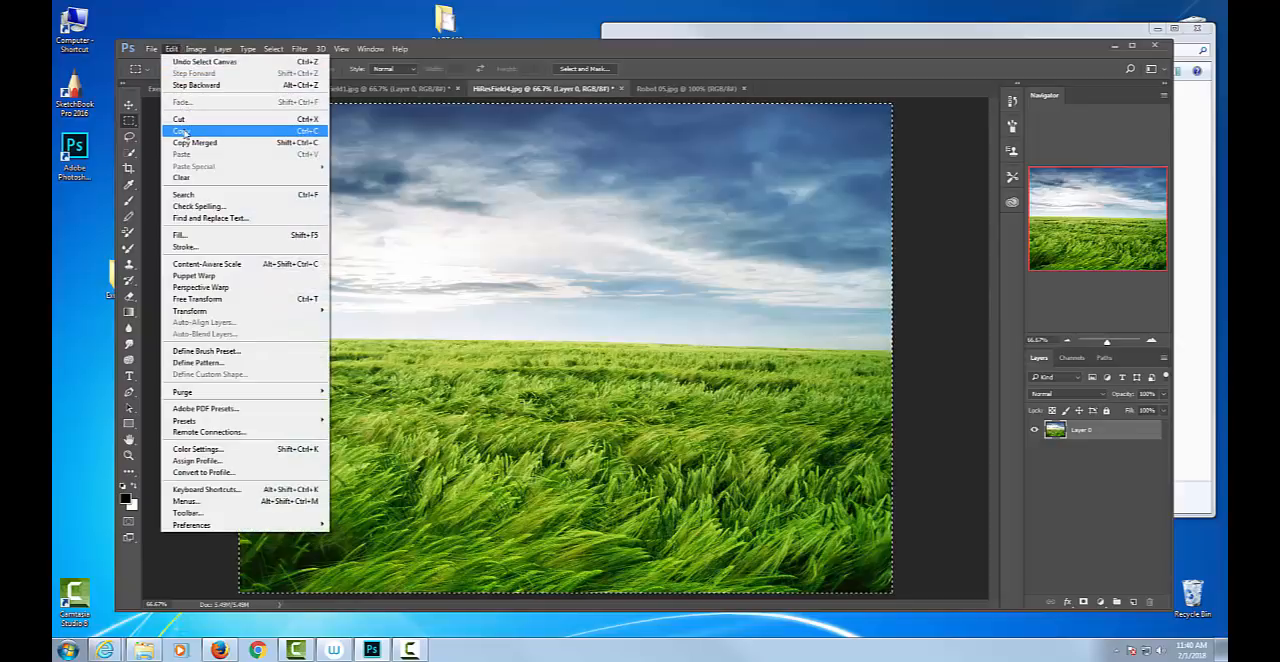
click(323, 131)
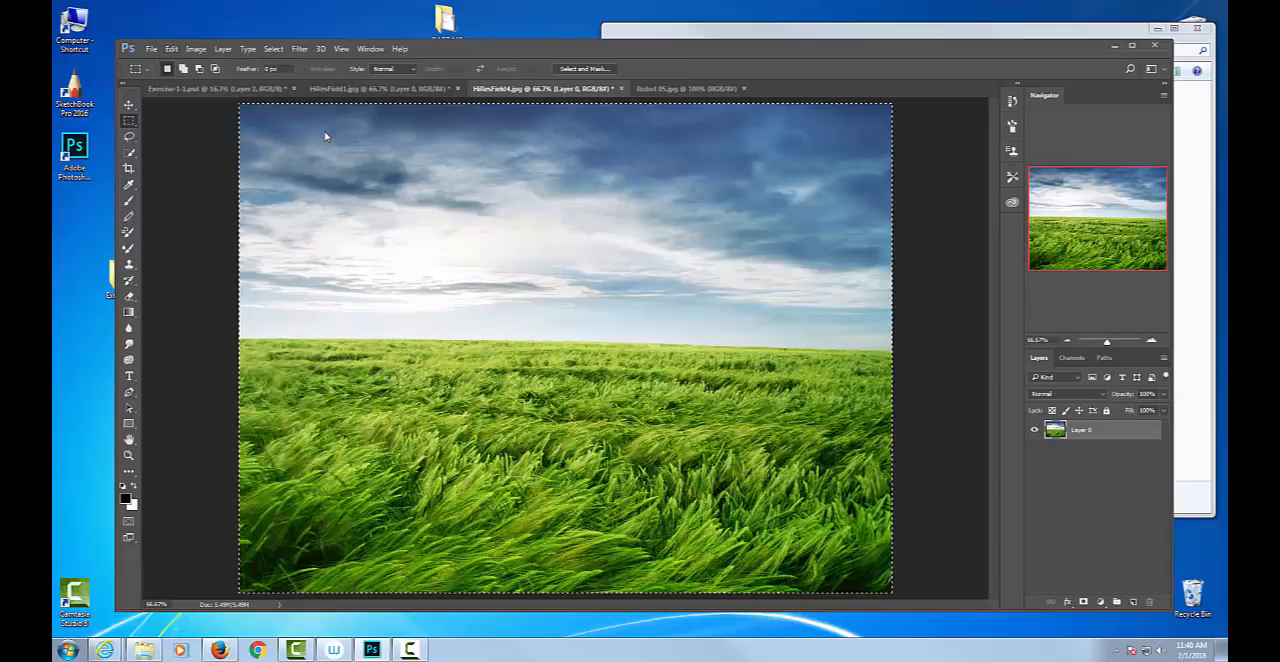
click(246, 89)
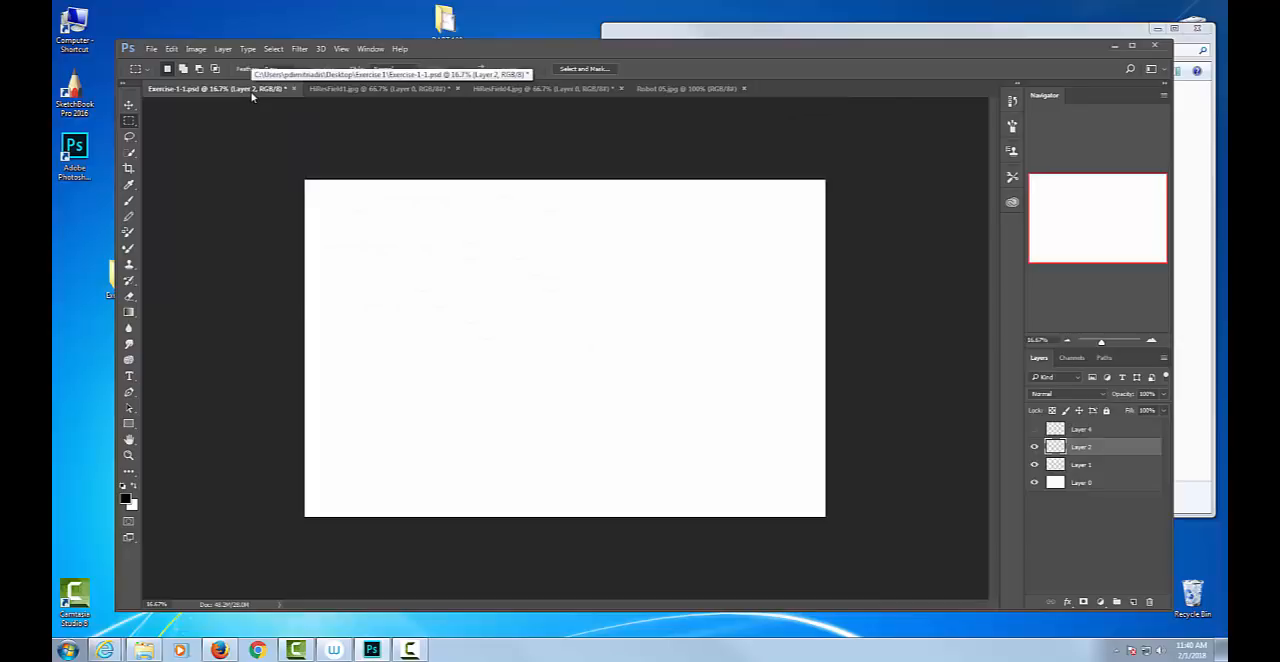
key(ctrl+v)
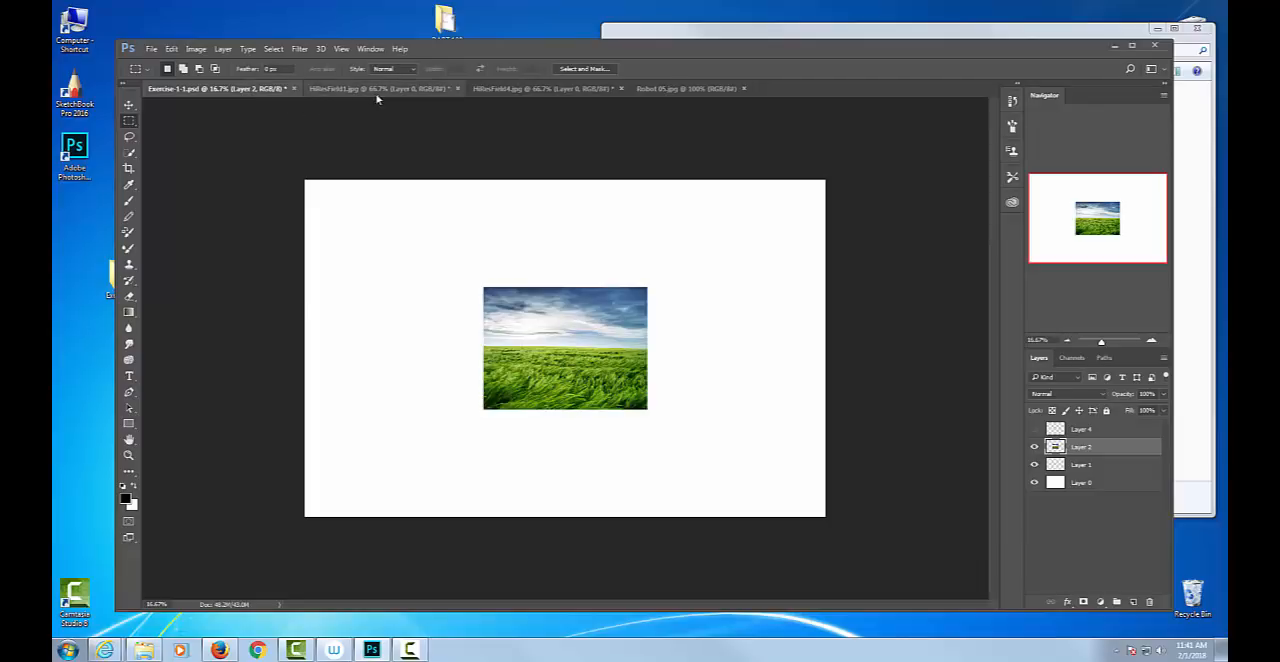
Compare the field images with the pasted copy in Exercise-1-1.psd and check the image size and resolution of HiResField4.jpg.
click(408, 89)
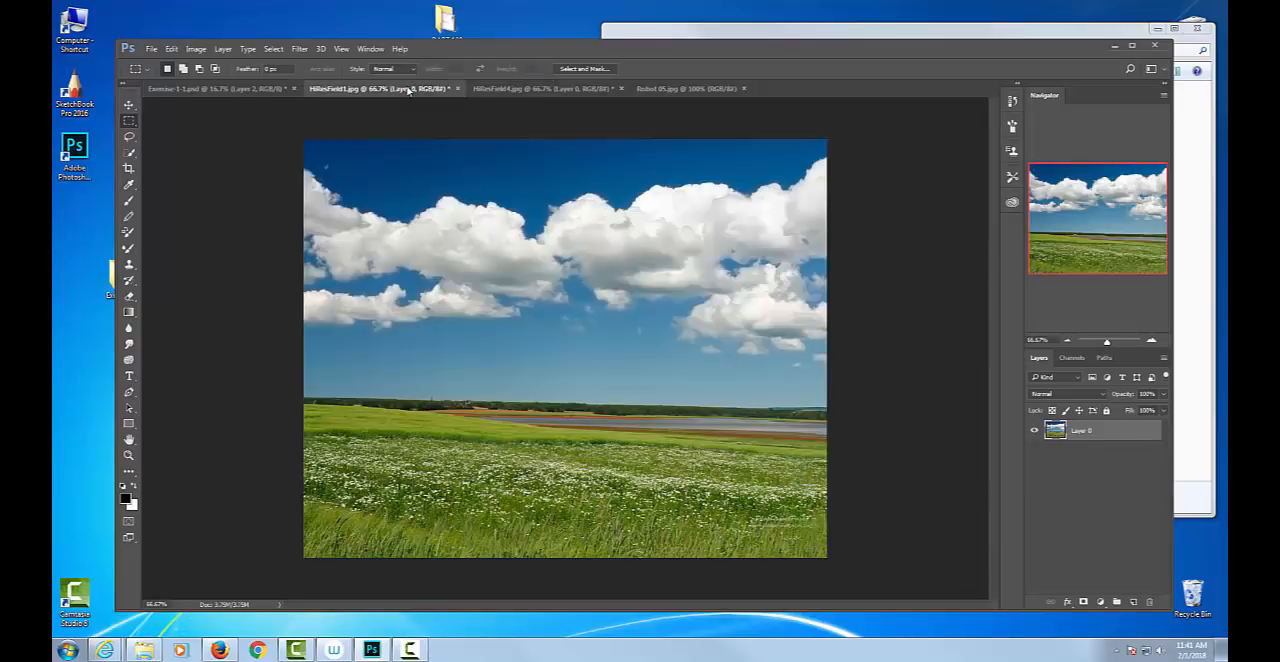
click(565, 90)
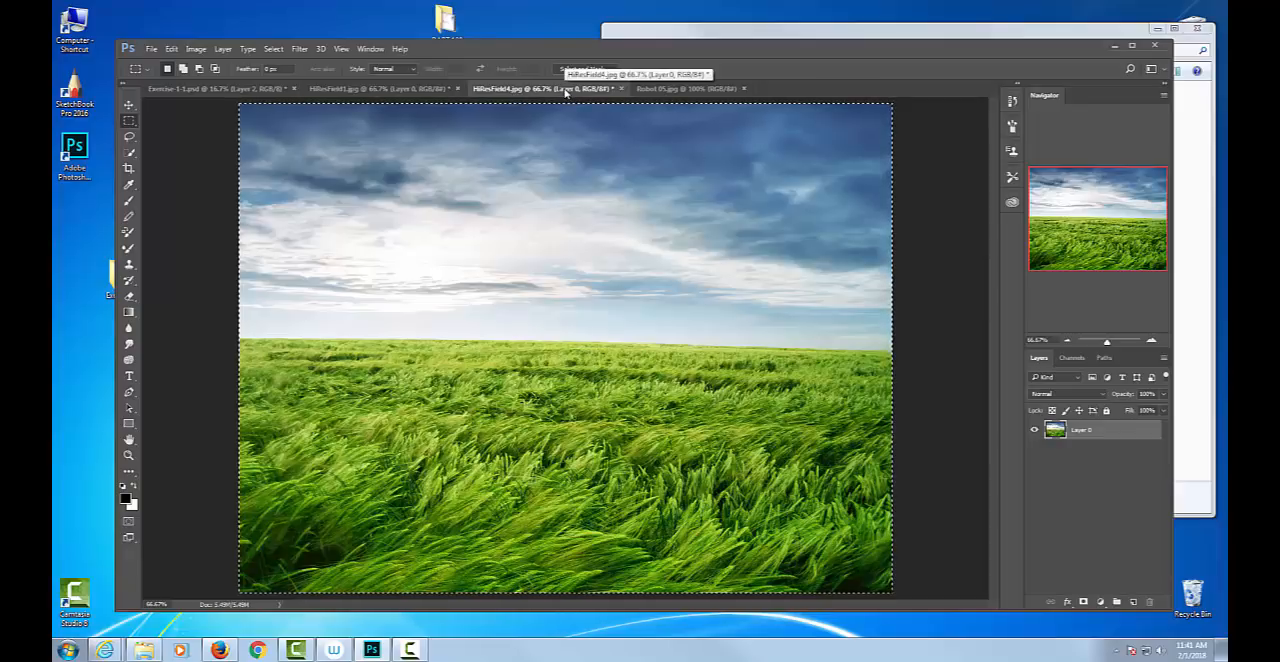
click(213, 90)
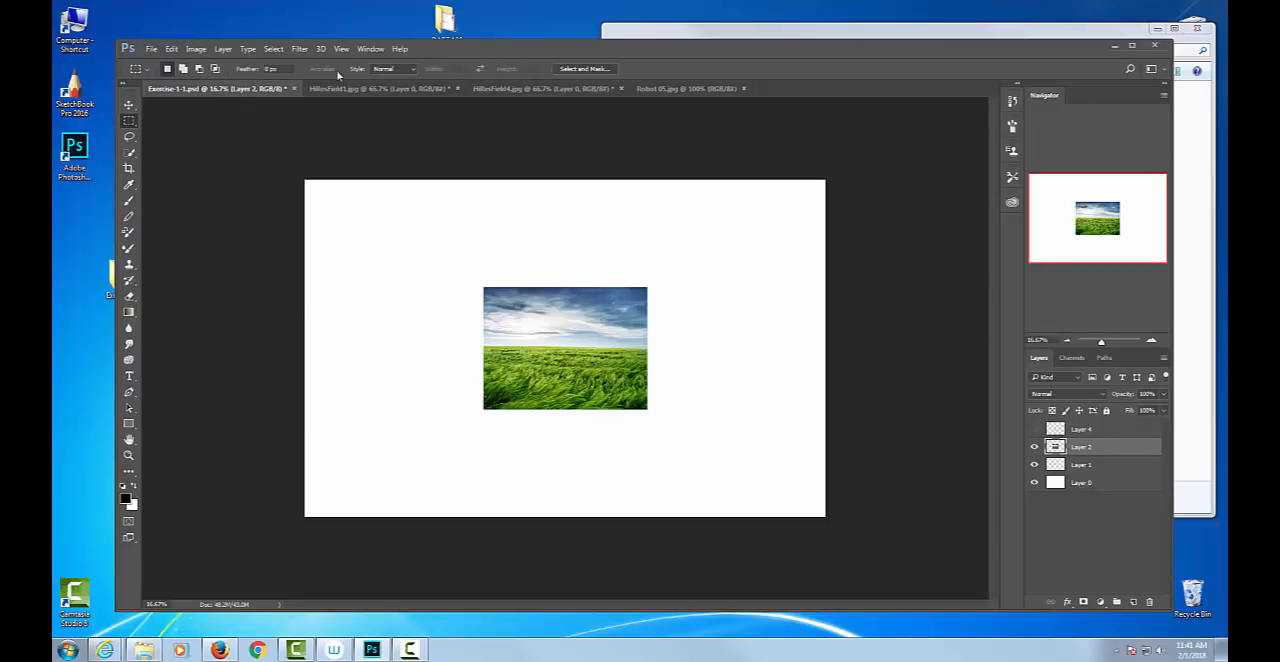
click(537, 89)
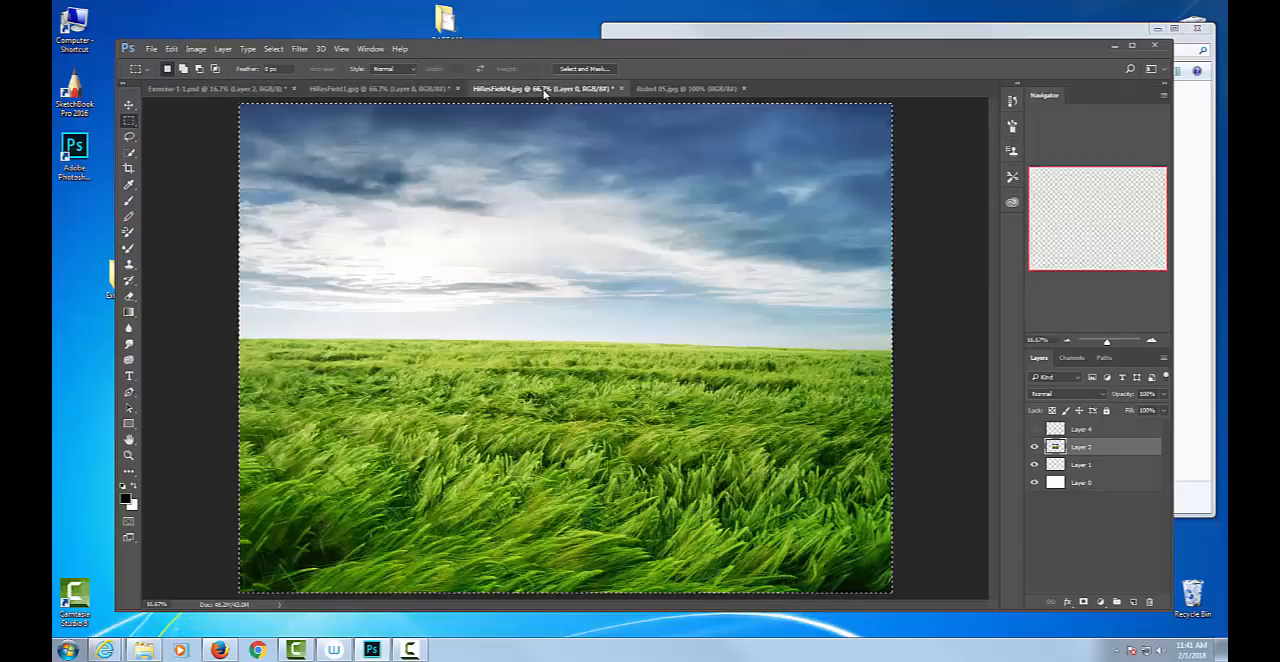
click(196, 49)
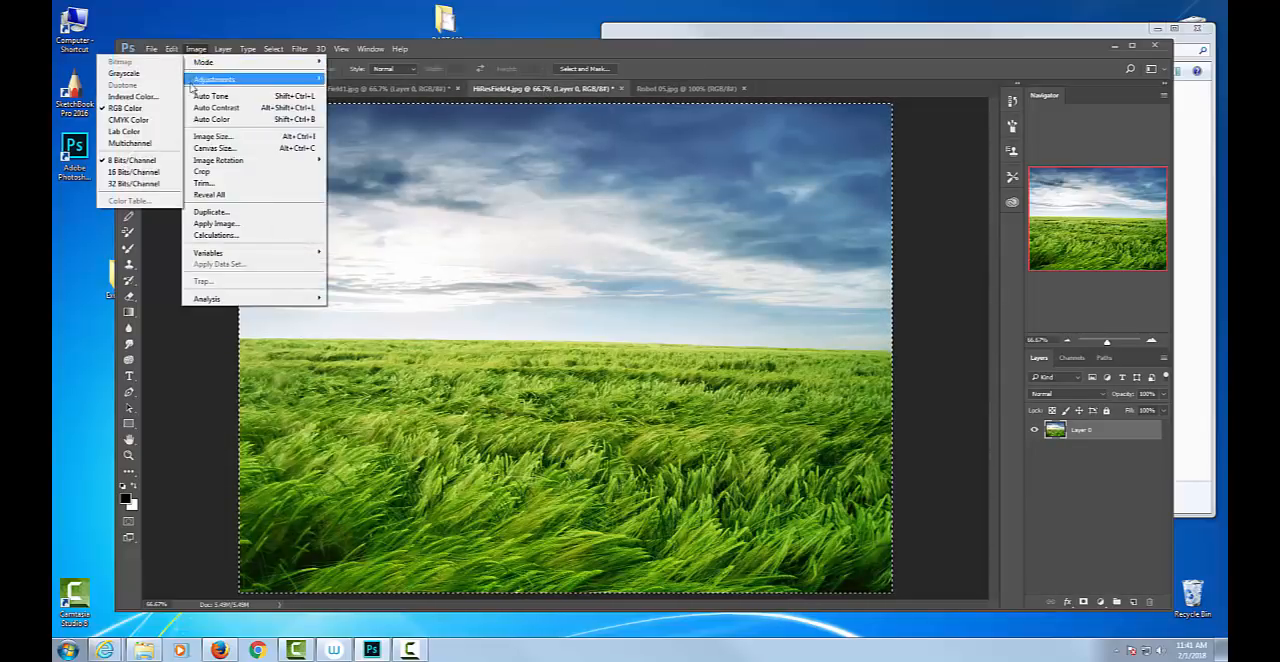
click(212, 137)
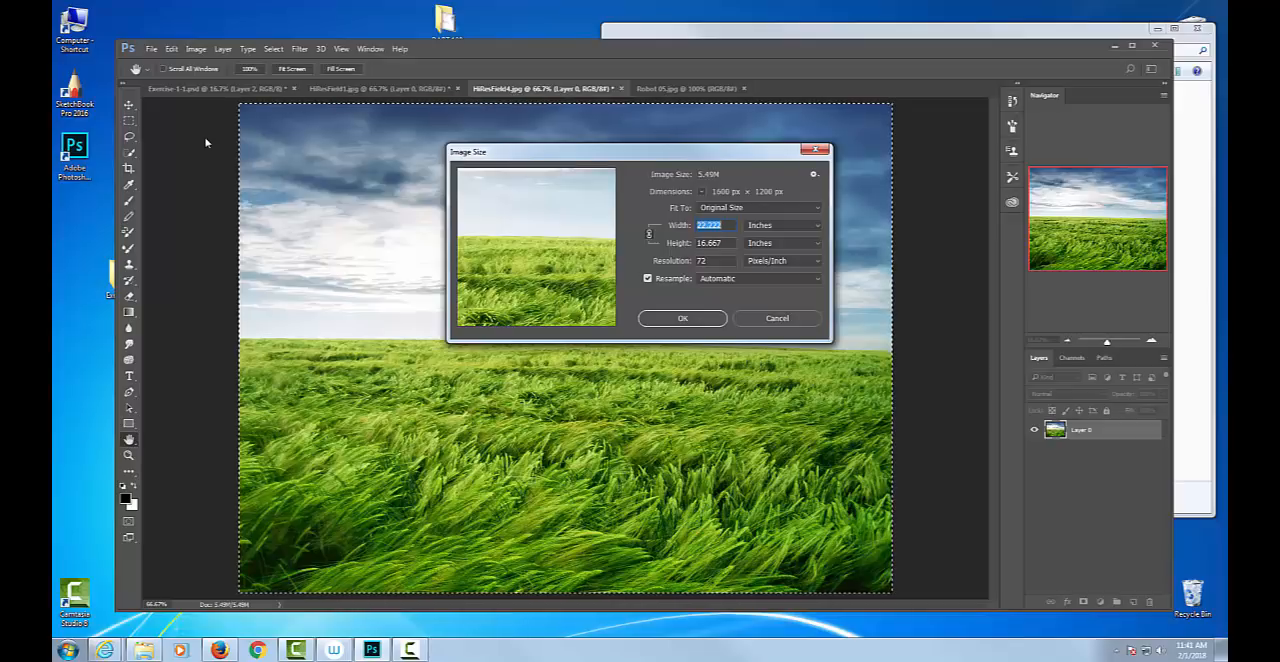
click(812, 324)
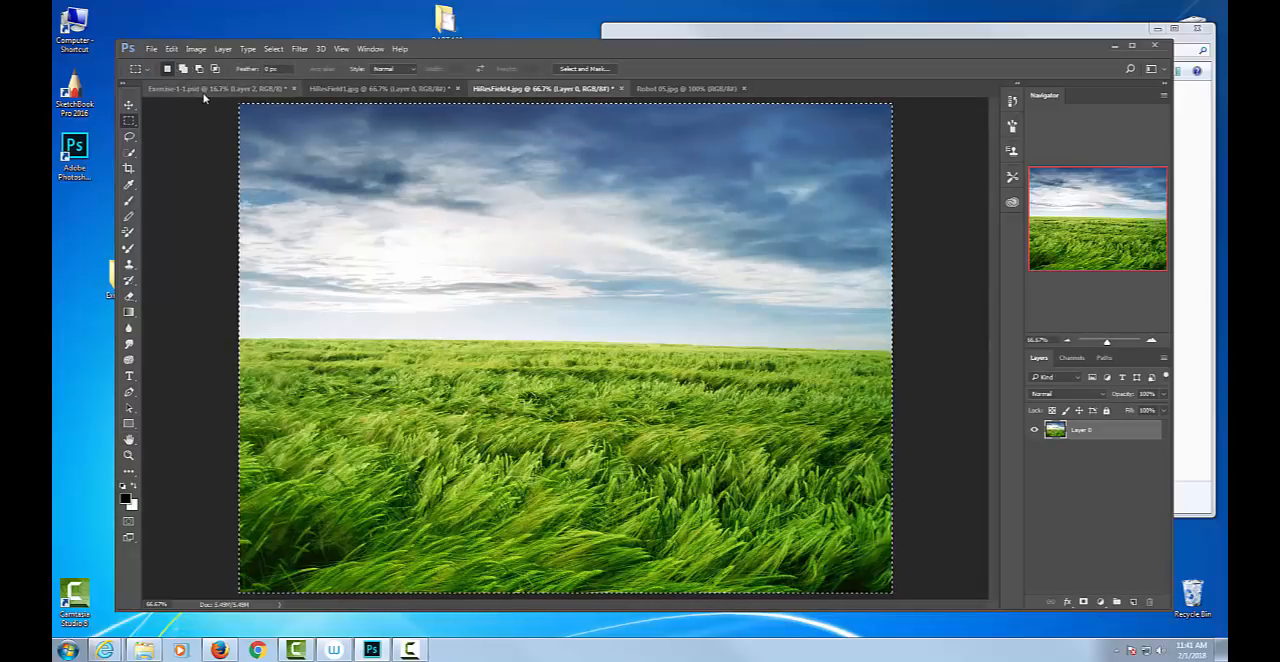
click(203, 90)
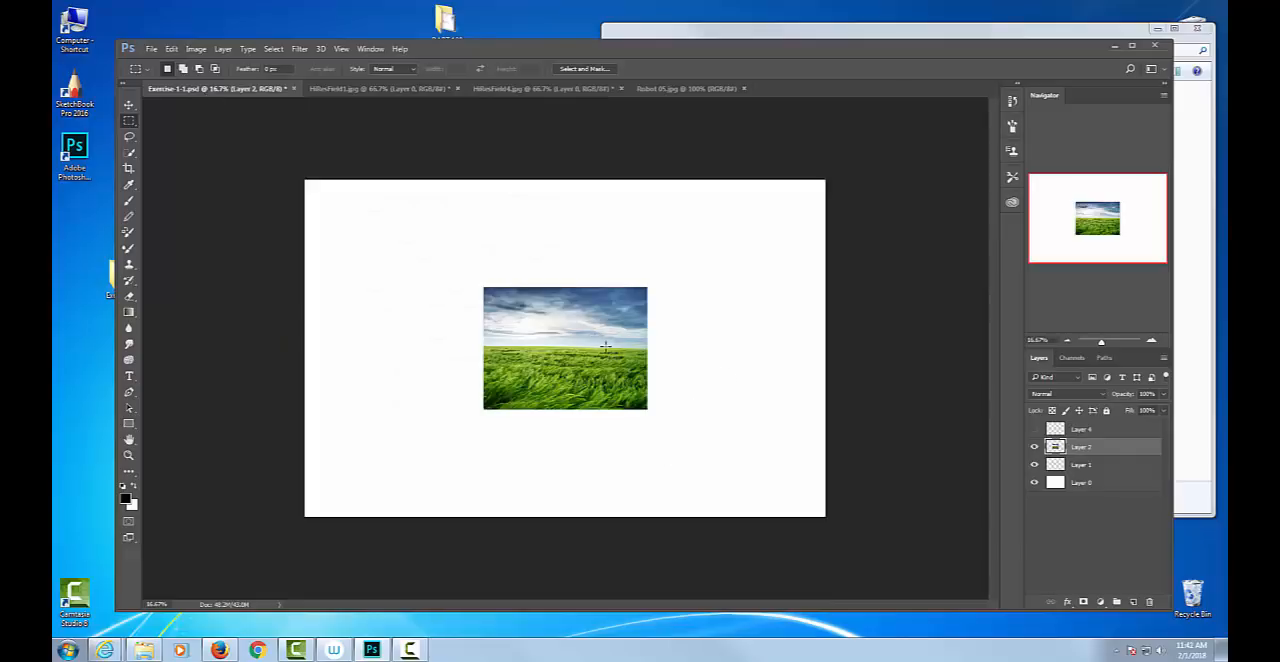
Activate the Move tool, then reposition and enlarge the Photoshop window to fill most of the desktop.
key(v)
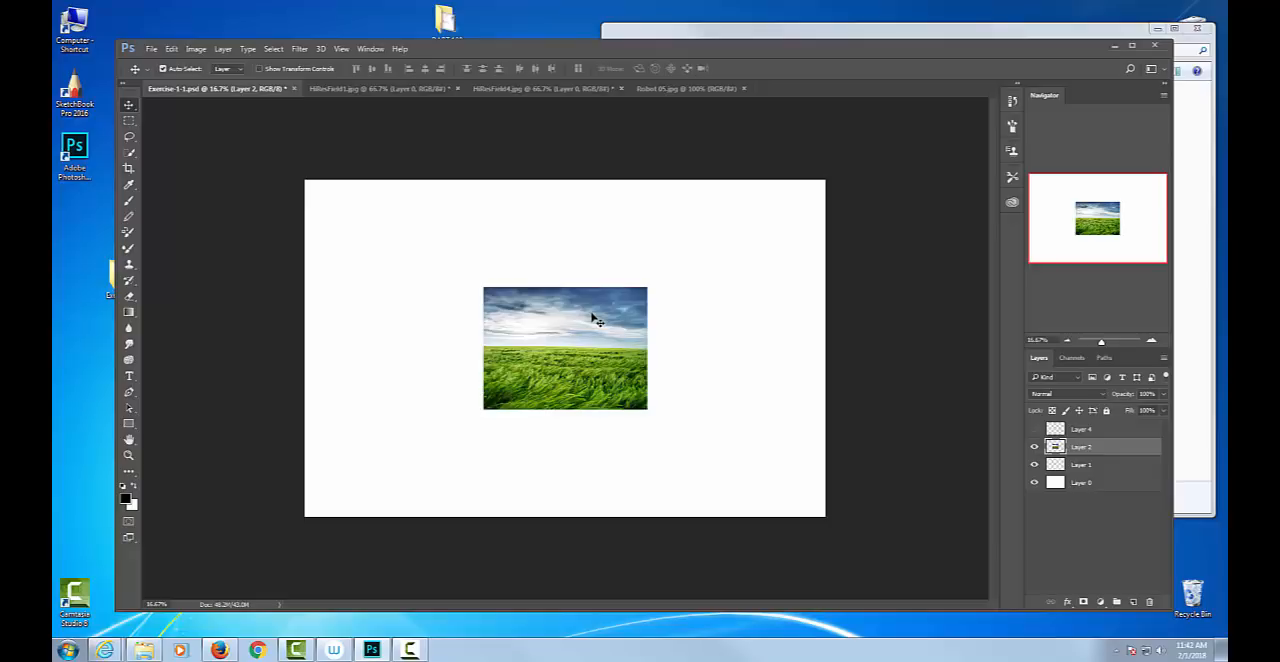
drag(524, 56, 469, 19)
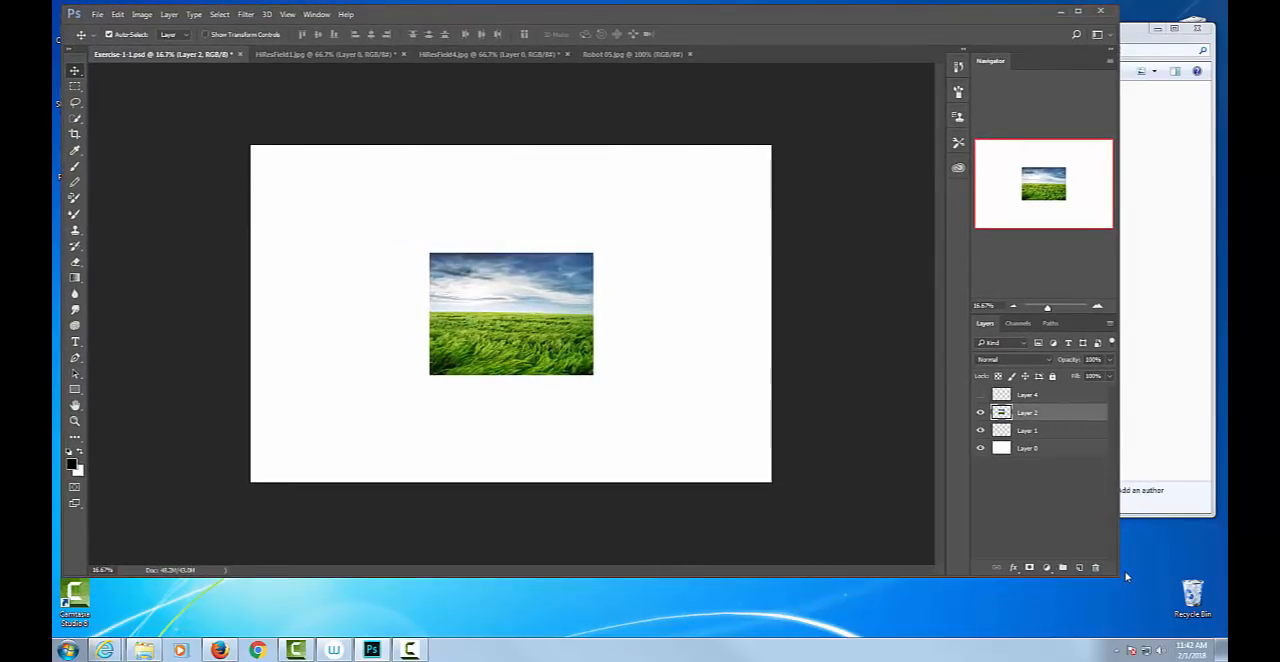
drag(1121, 581, 1216, 626)
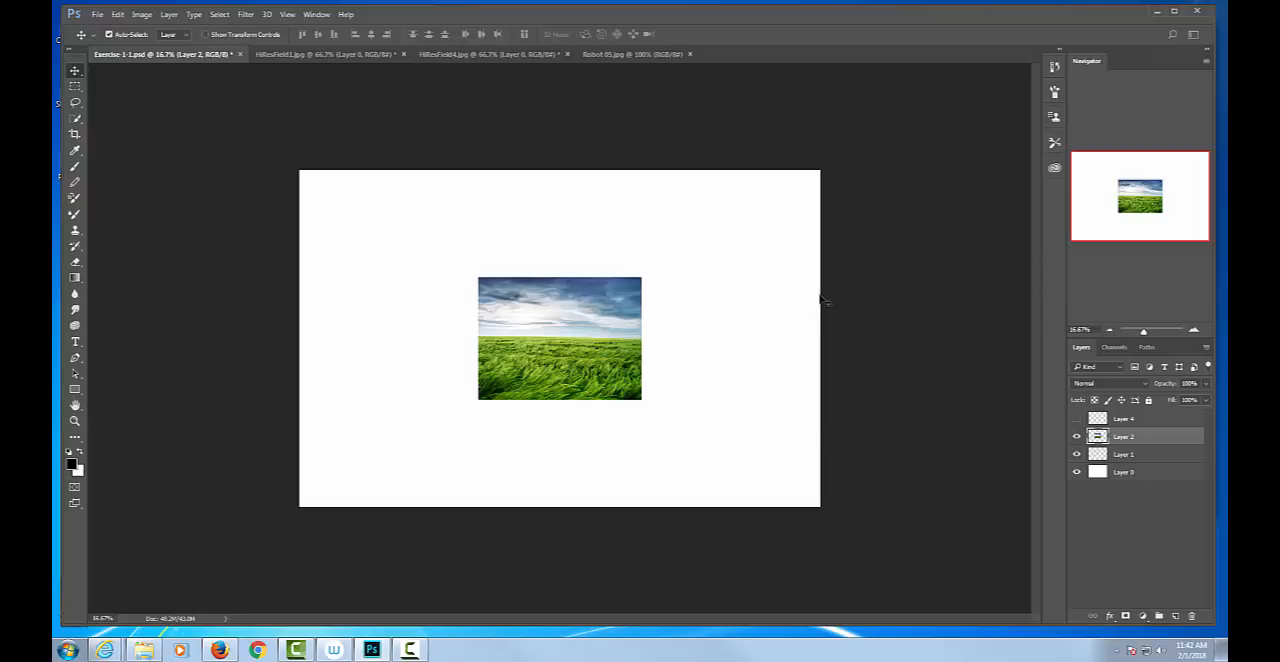
Switch repeatedly between the Brush, Move, Lasso and Rectangular Marquee tools, finishing with the Brush tool.
key(b)
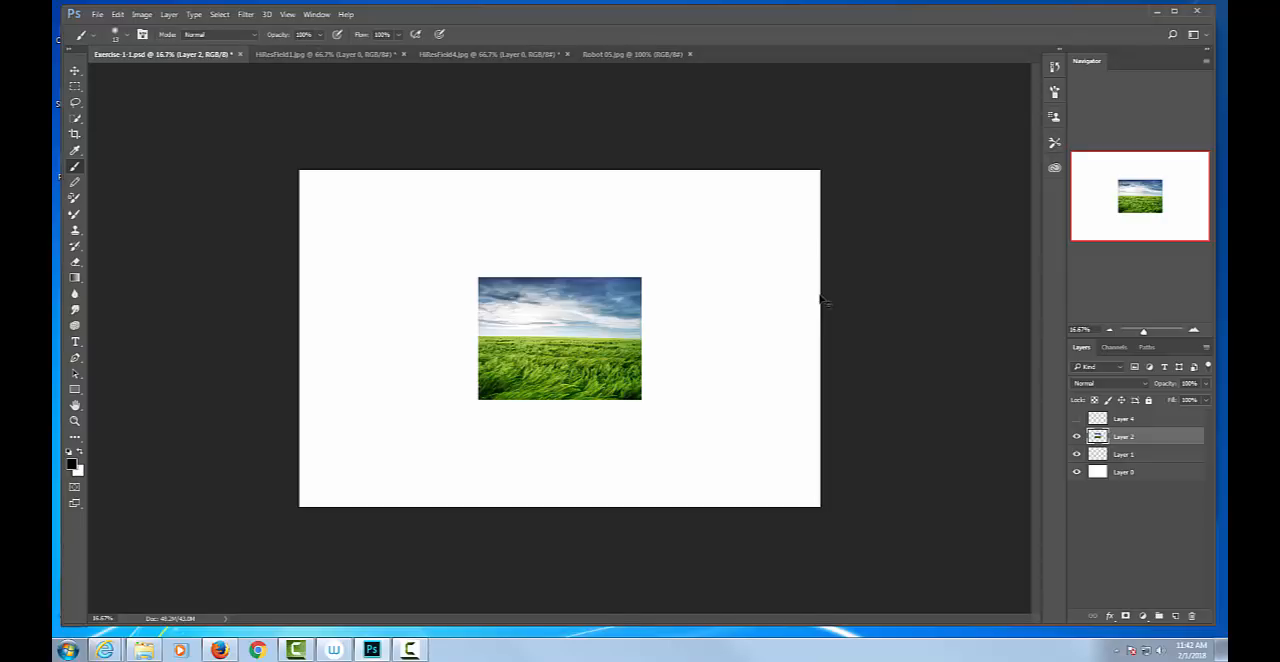
key(v)
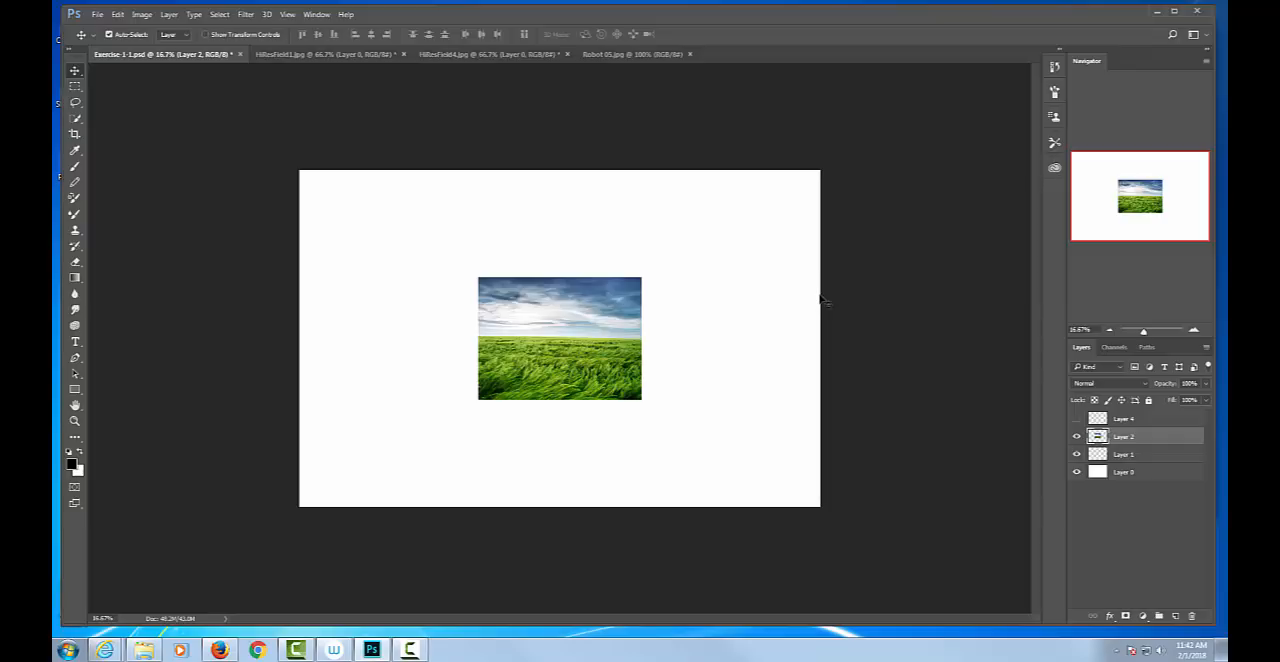
key(l)
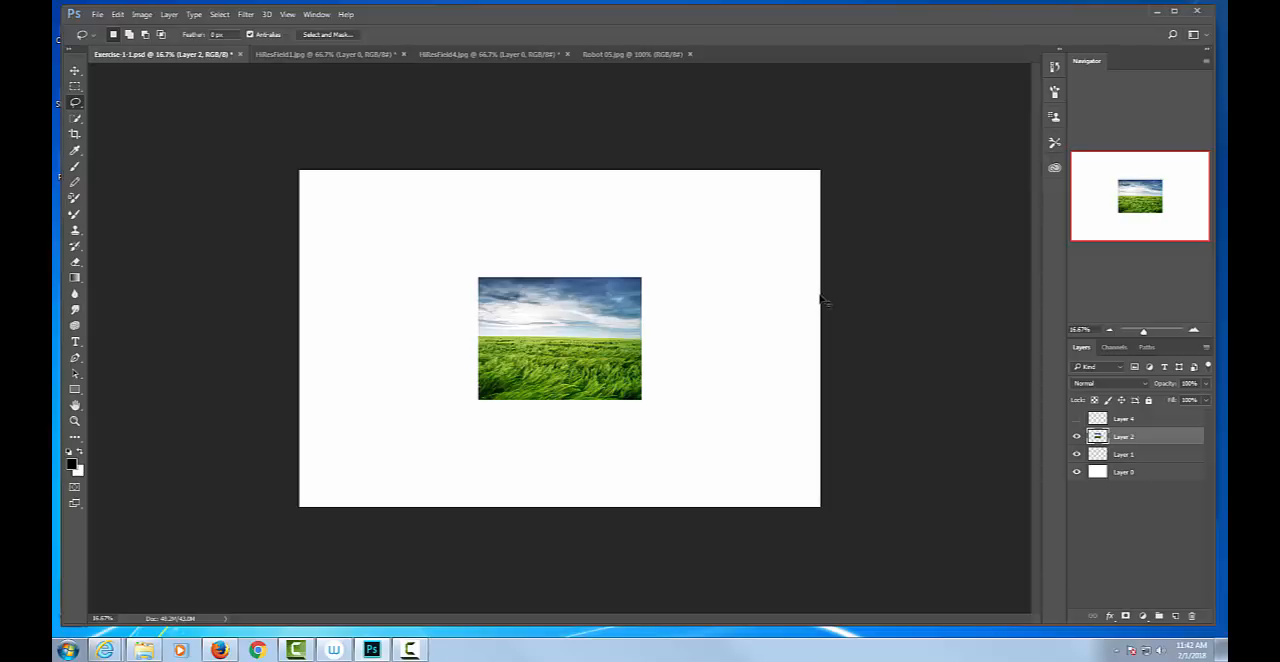
key(m)
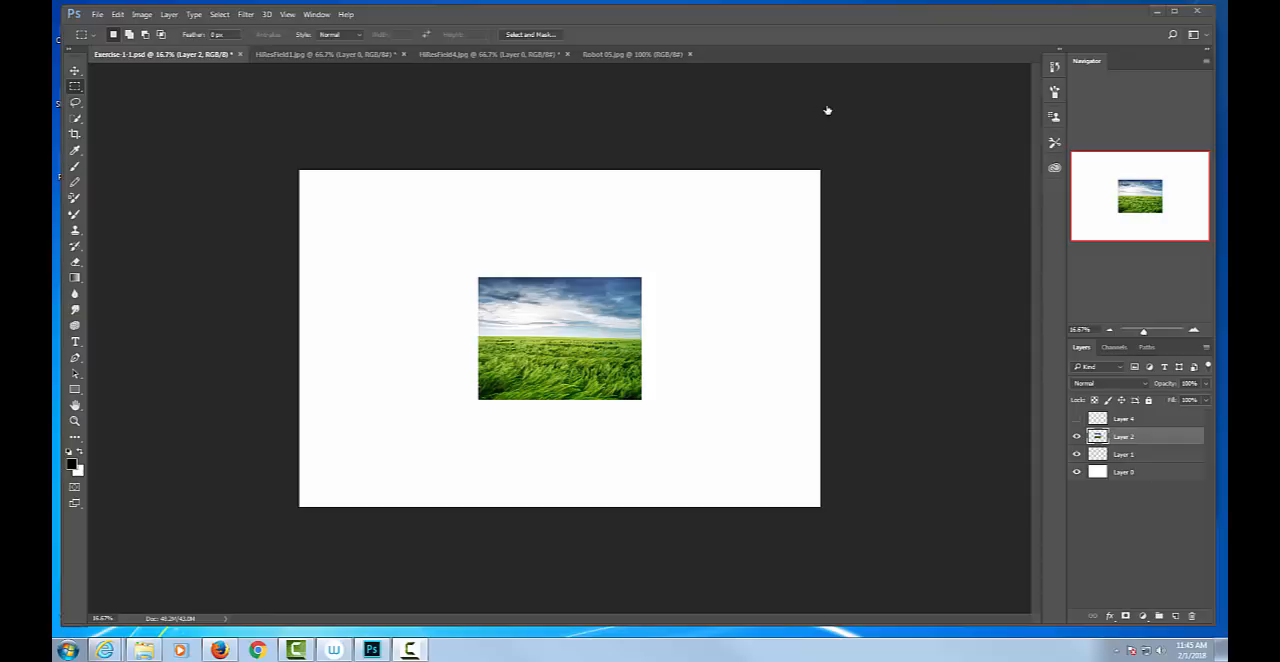
key(v)
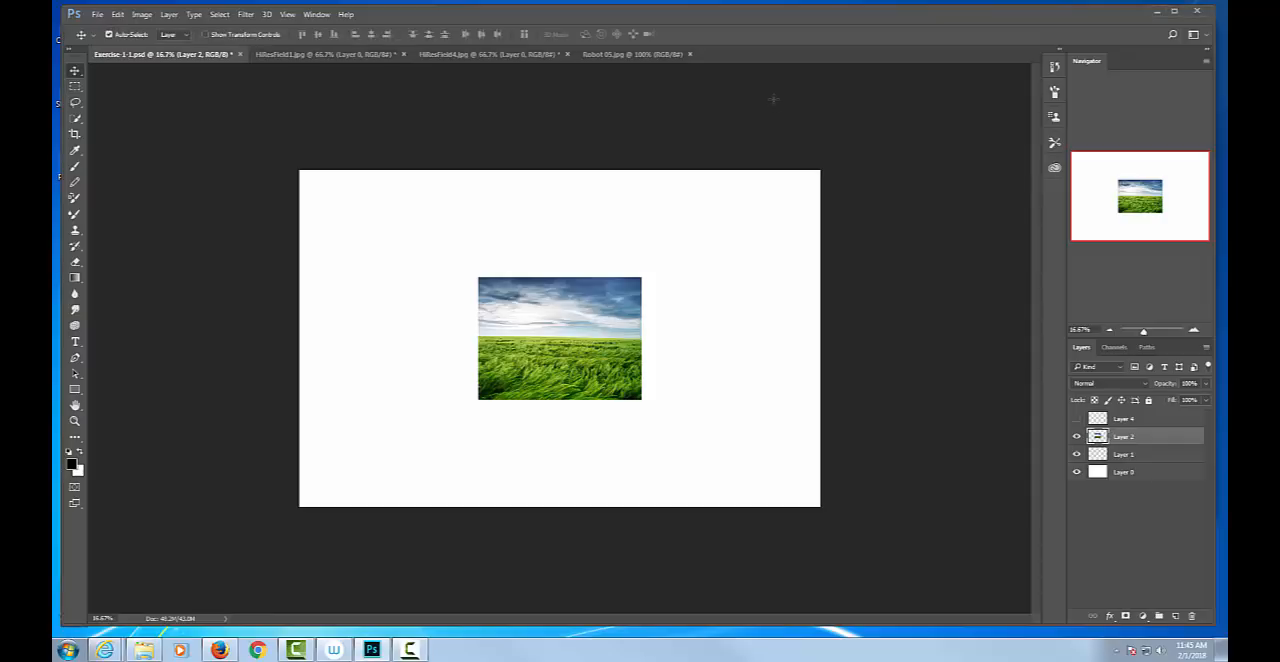
key(m)
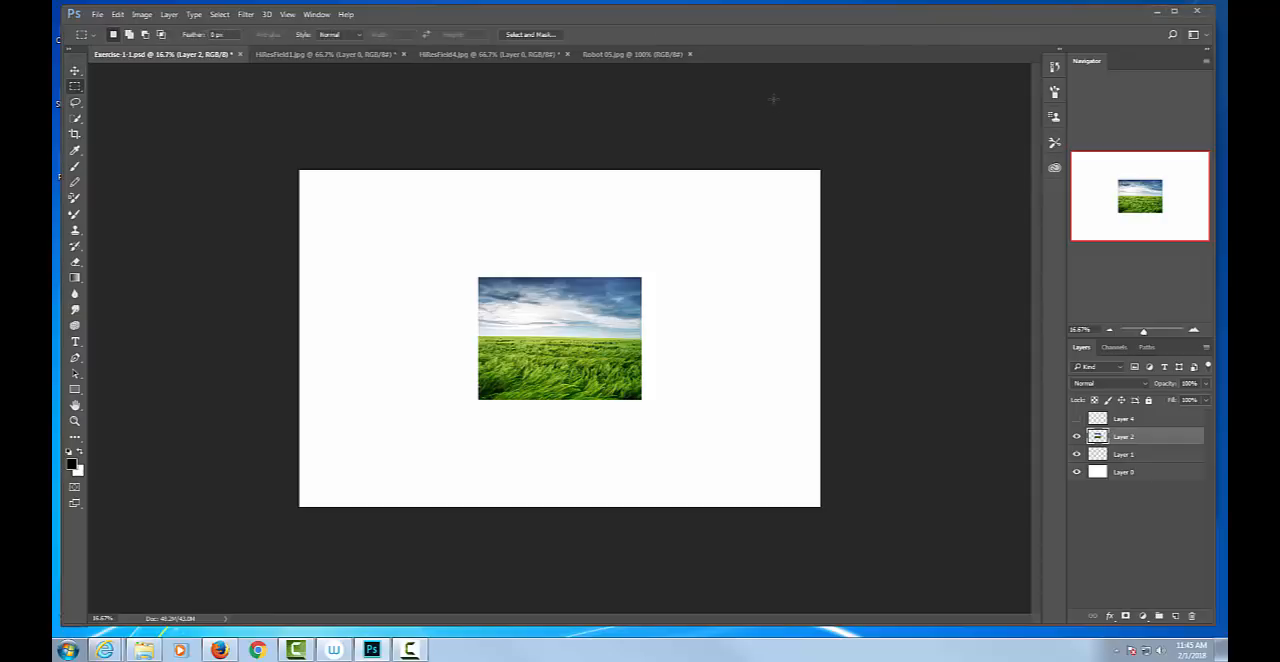
key(l)
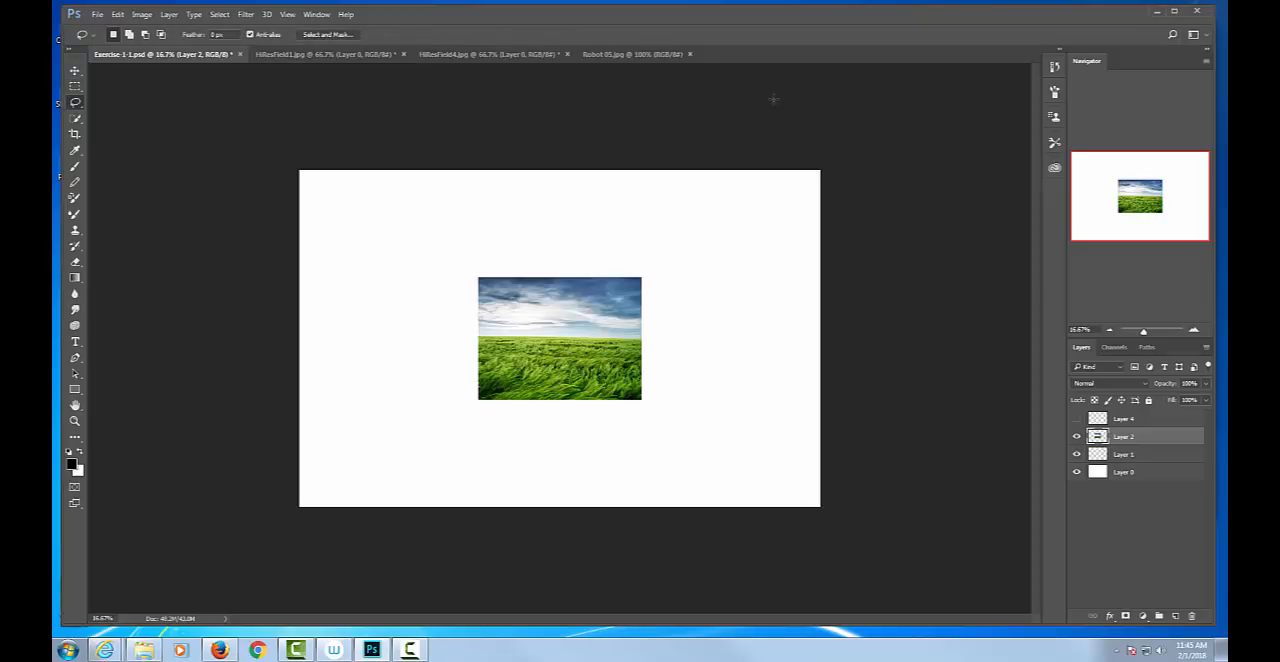
key(b)
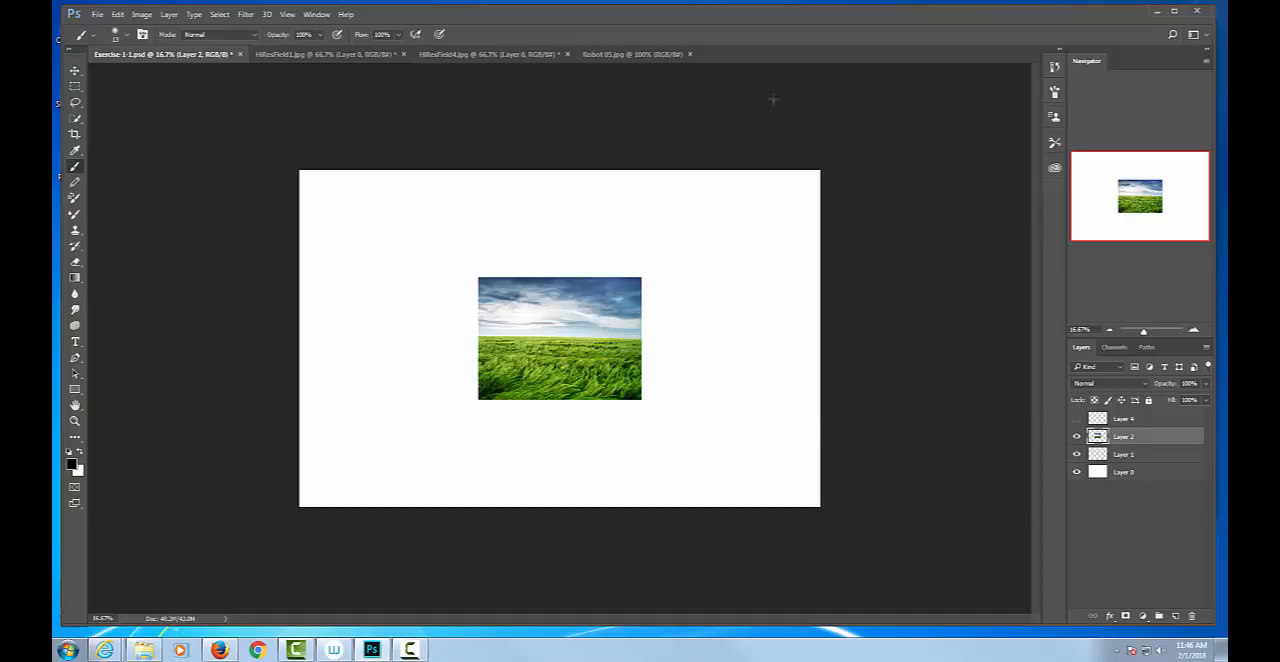
Try a non-proportional Free Transform stretch of the pasted field image on Layer 2 and undo it.
key(ctrl+t)
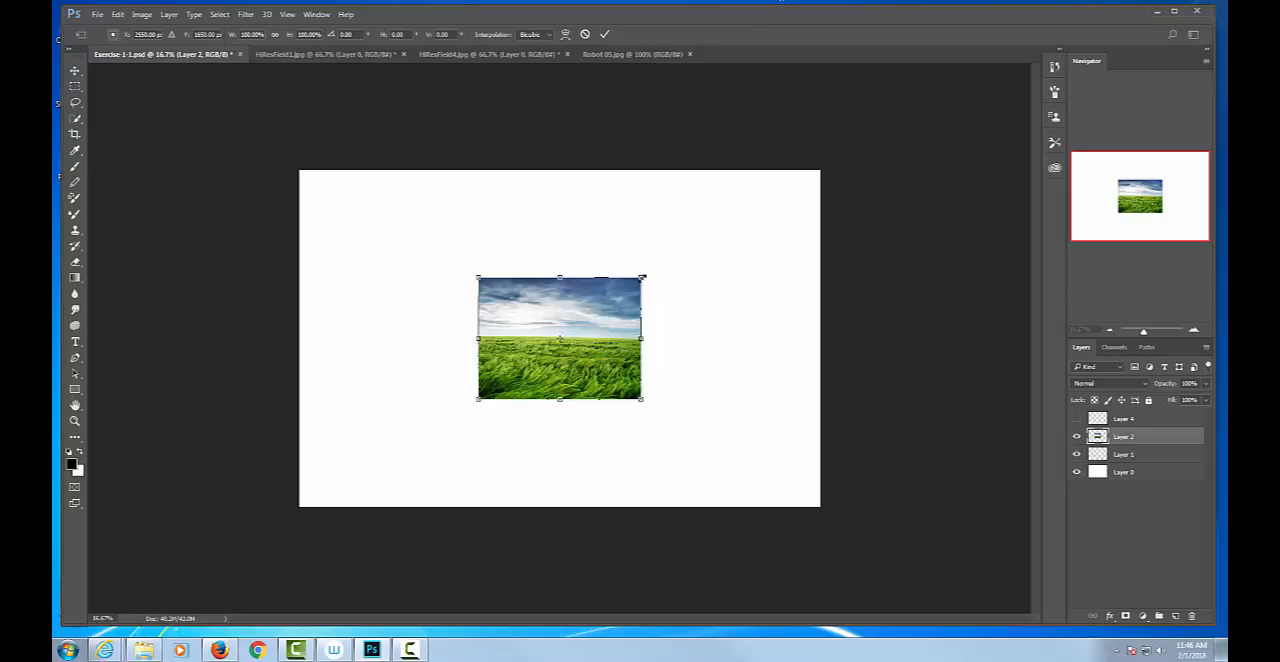
drag(657, 274, 751, 235)
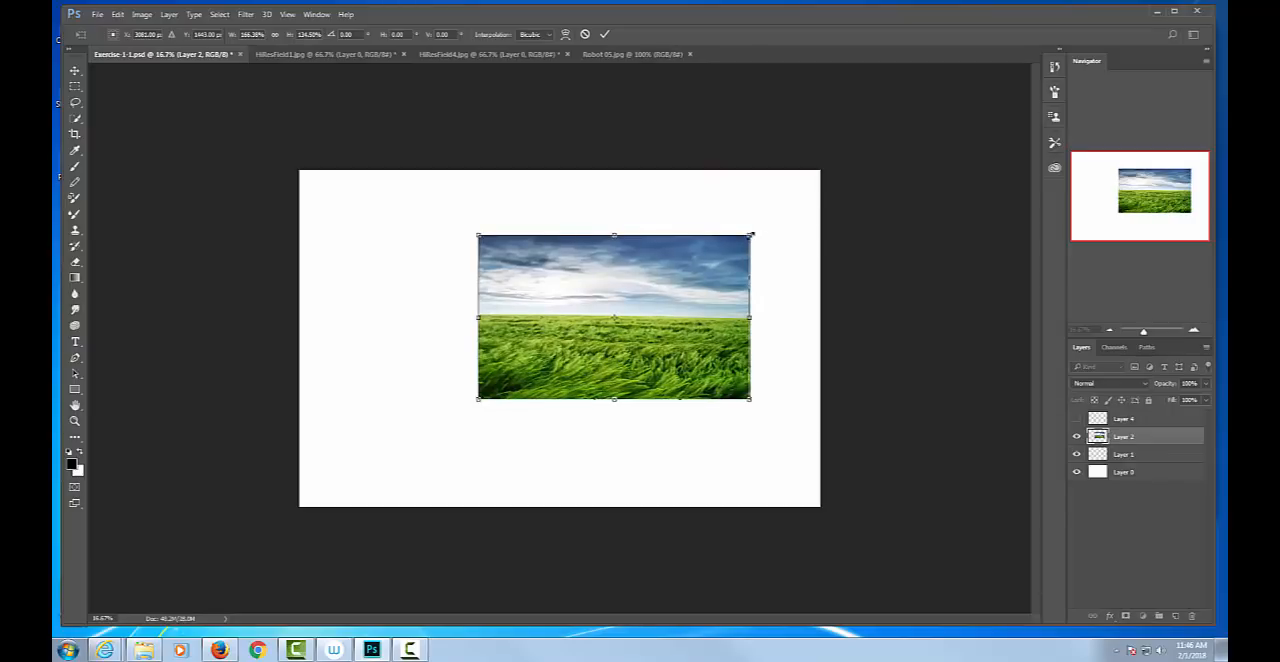
key(ctrl+z)
Try to scale the Layer 2 field image proportionally to about 297%, widen it to the canvas edge, and undo the transformation.
drag(643, 274, 804, 195)
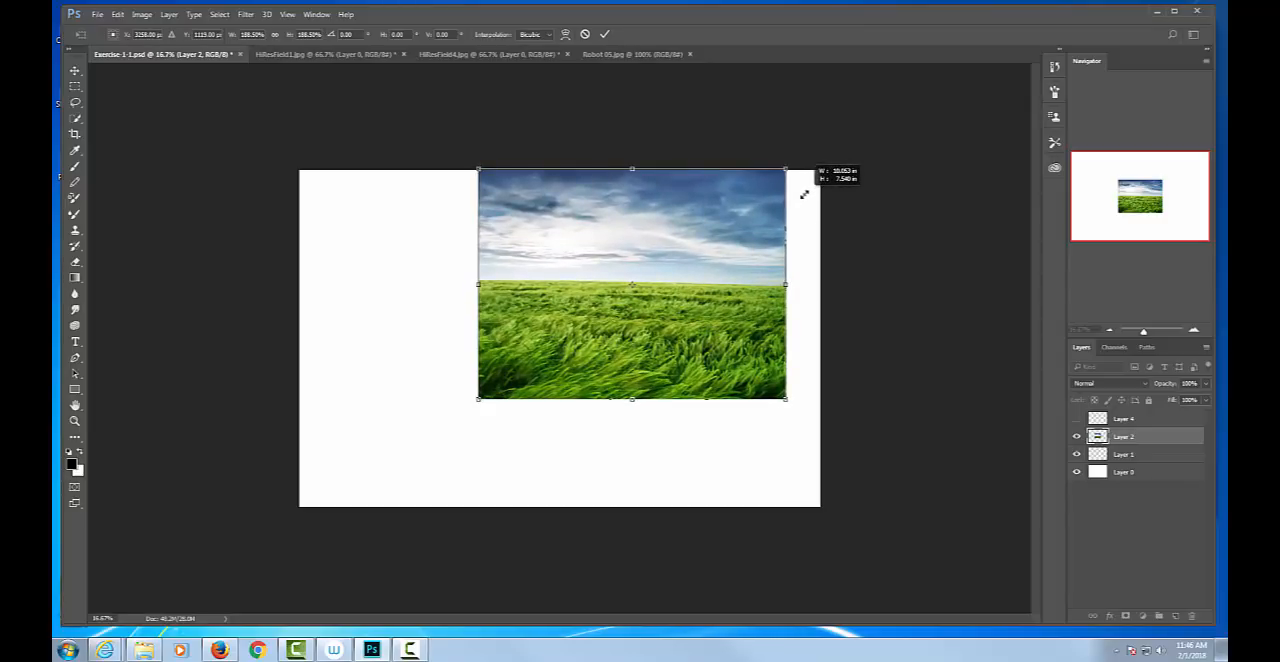
drag(804, 195, 804, 195)
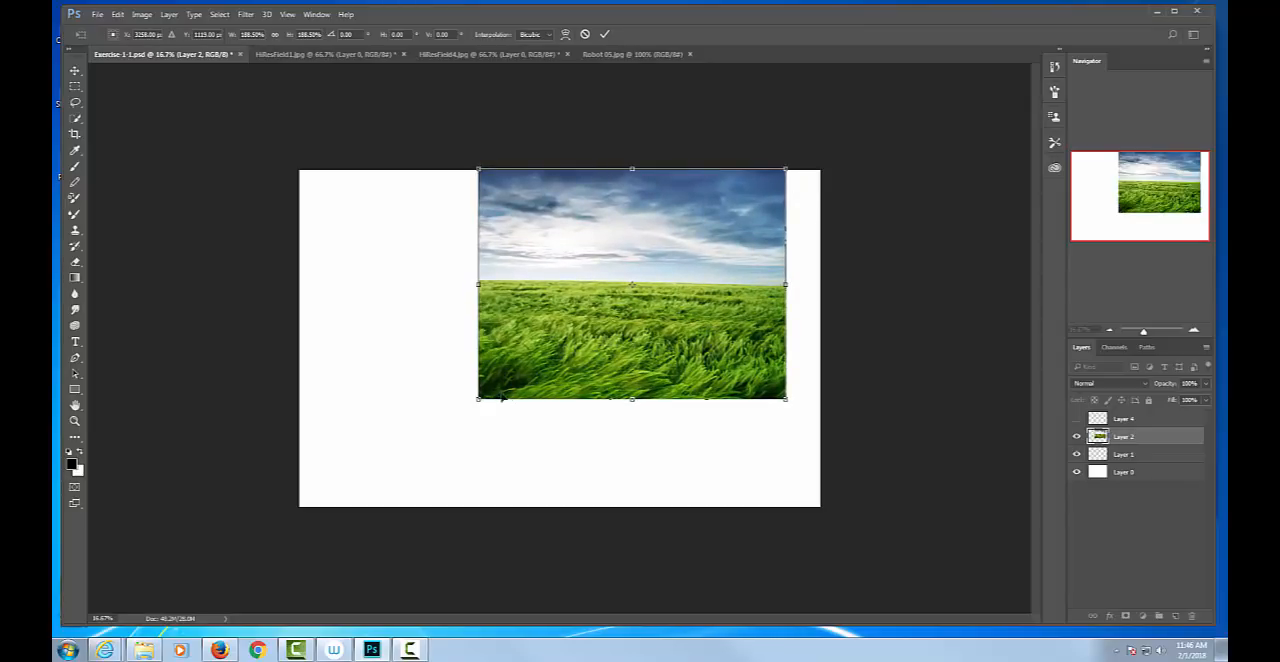
drag(479, 399, 290, 497)
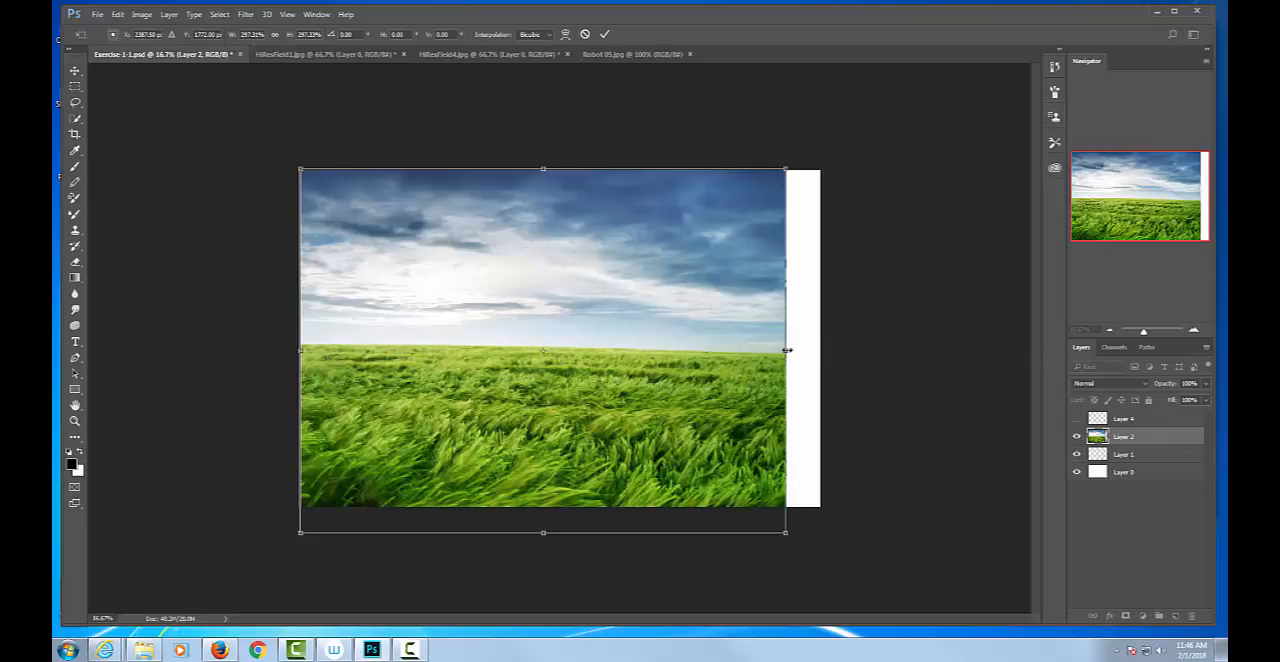
drag(786, 351, 820, 352)
key(Return)
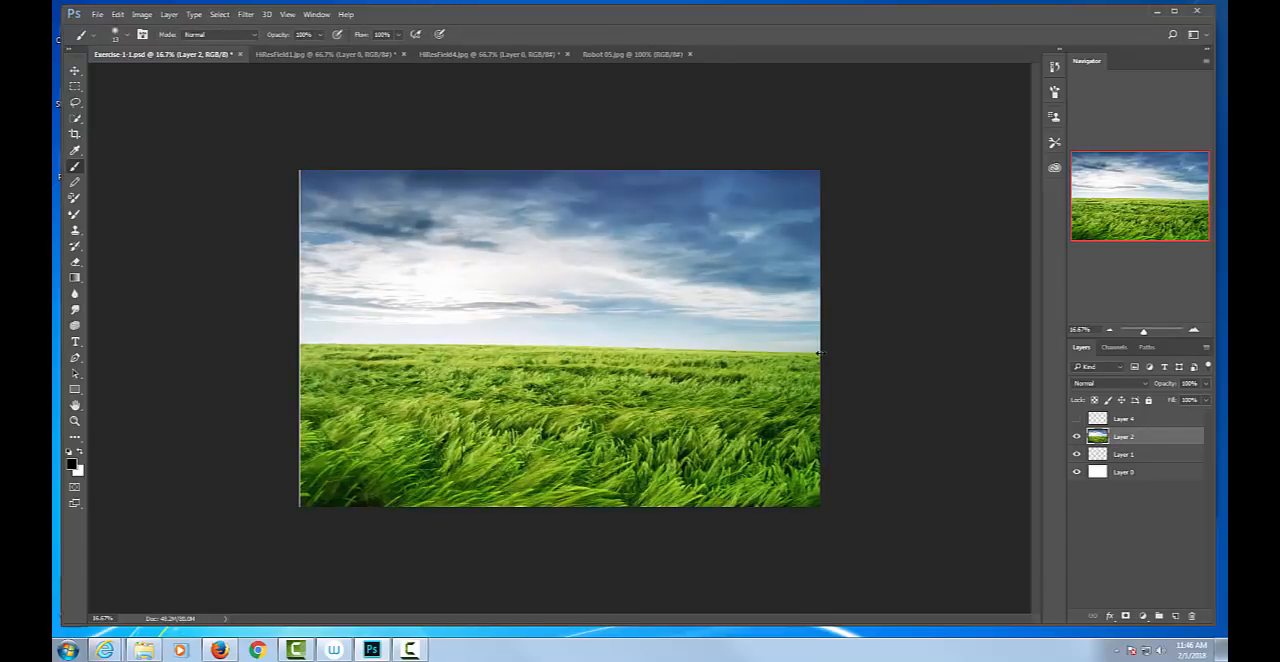
key(ctrl+z)
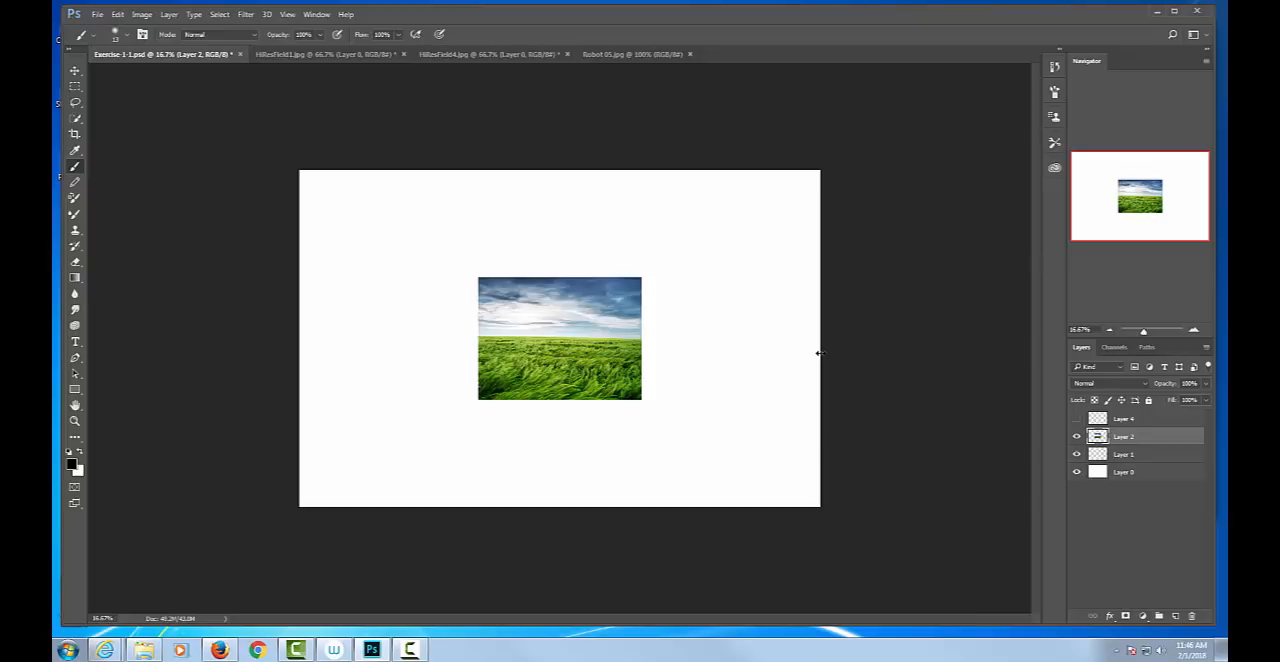
Switch the active layer to Layer 1 and back to the field image's Layer 2.
click(1150, 457)
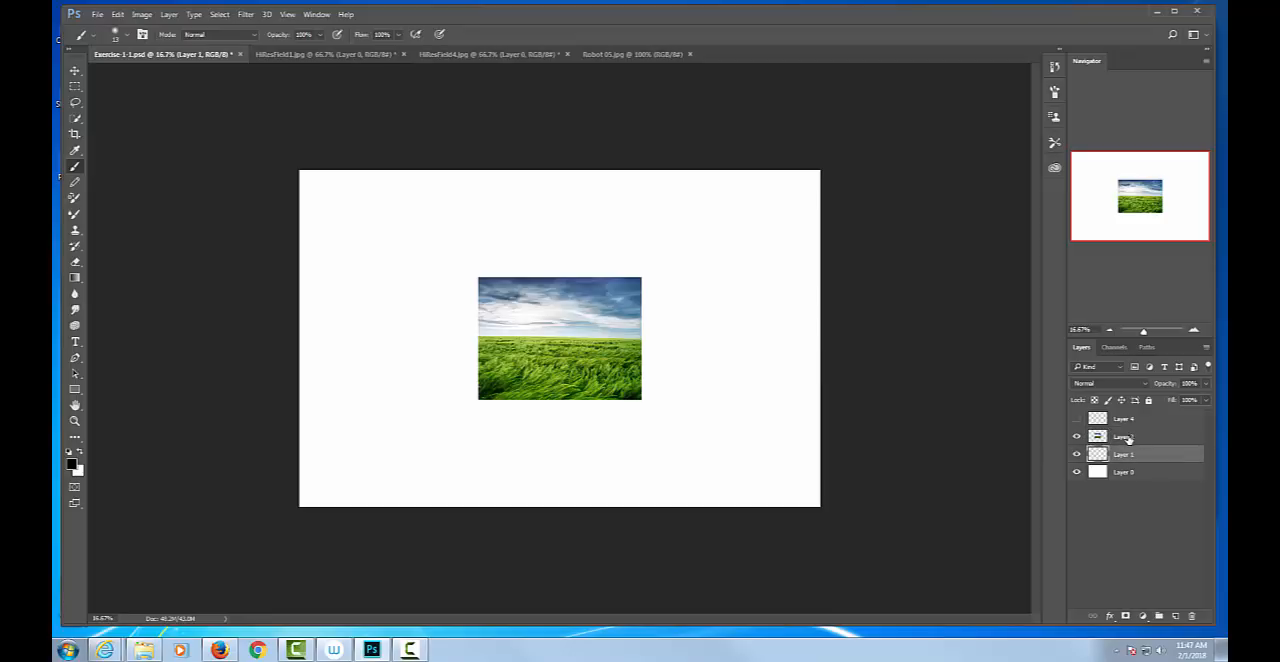
click(1128, 438)
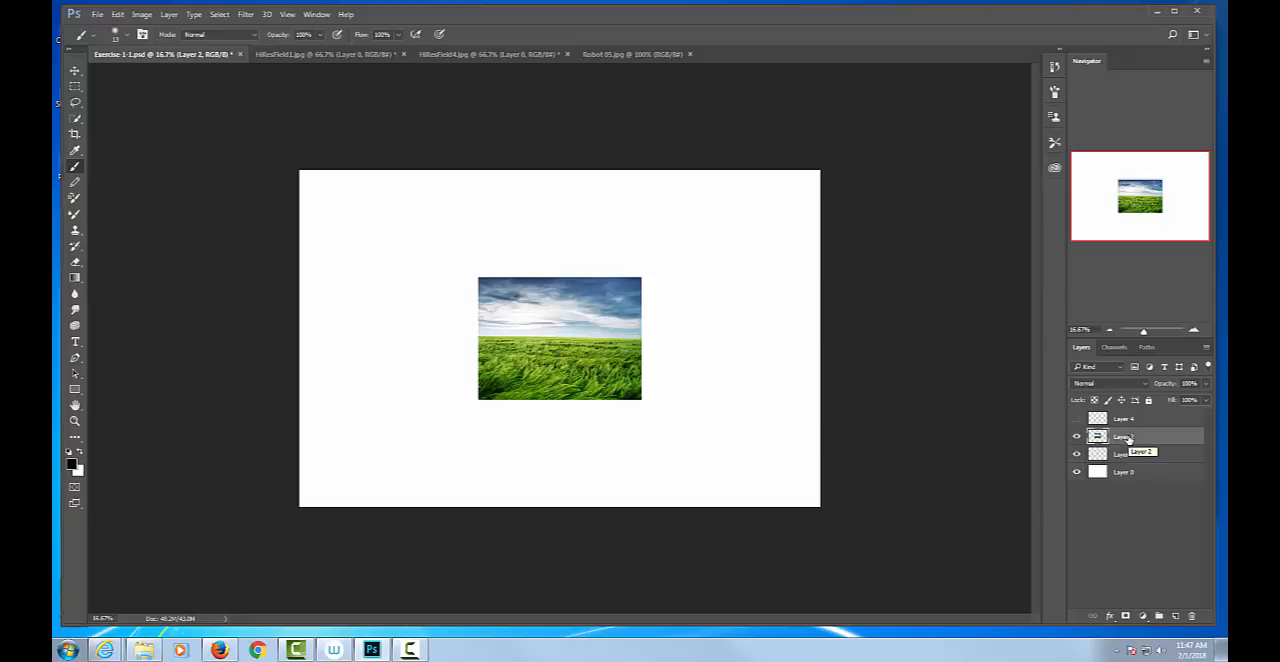
Try a non-proportional Free Transform distortion of the field image on Layer 2, making it narrow and tall, and undo it.
key(ctrl+t)
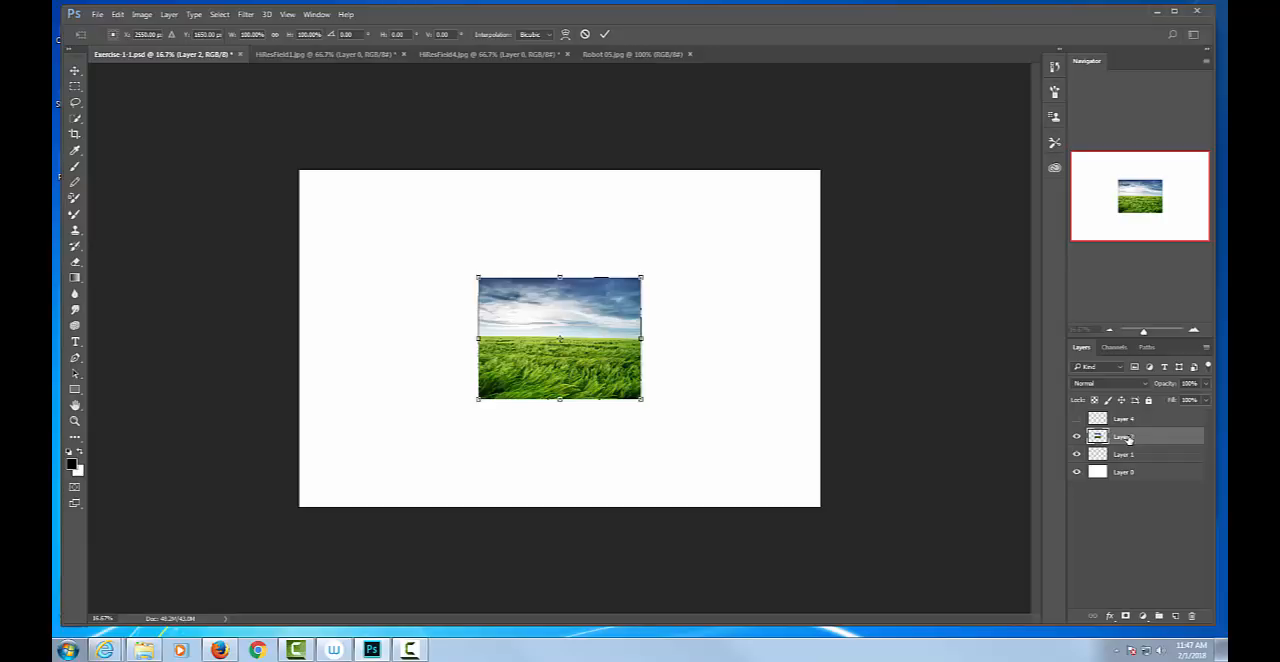
drag(641, 277, 679, 248)
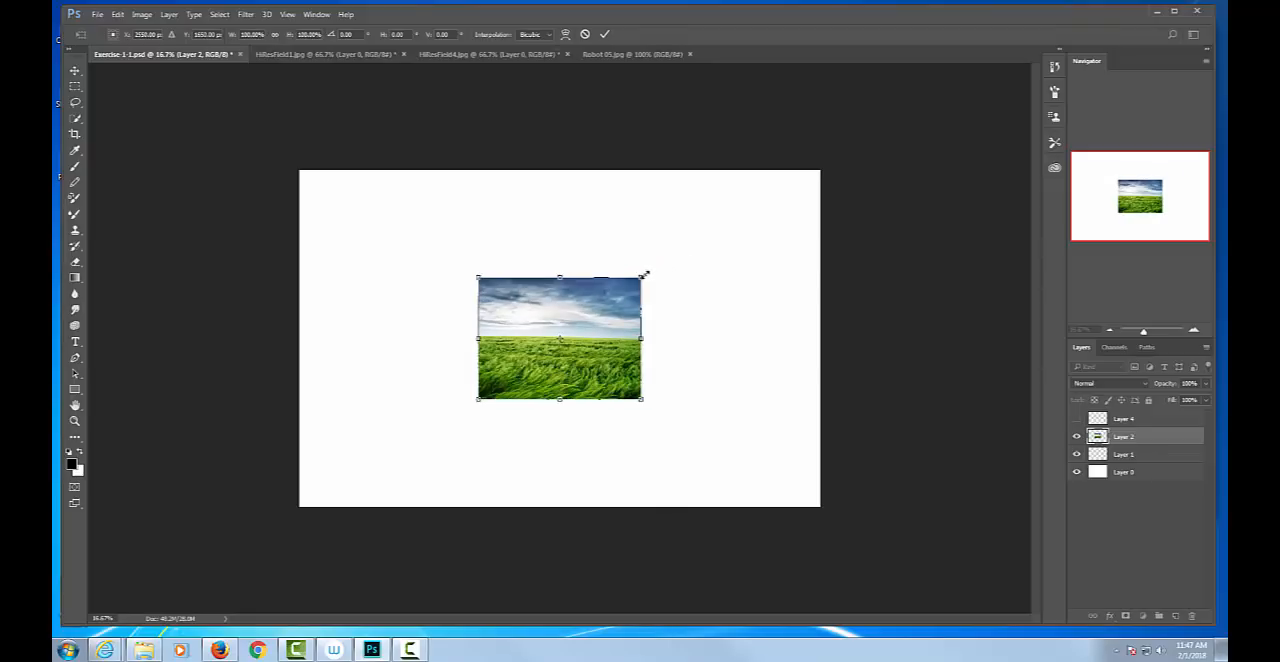
drag(679, 249, 519, 163)
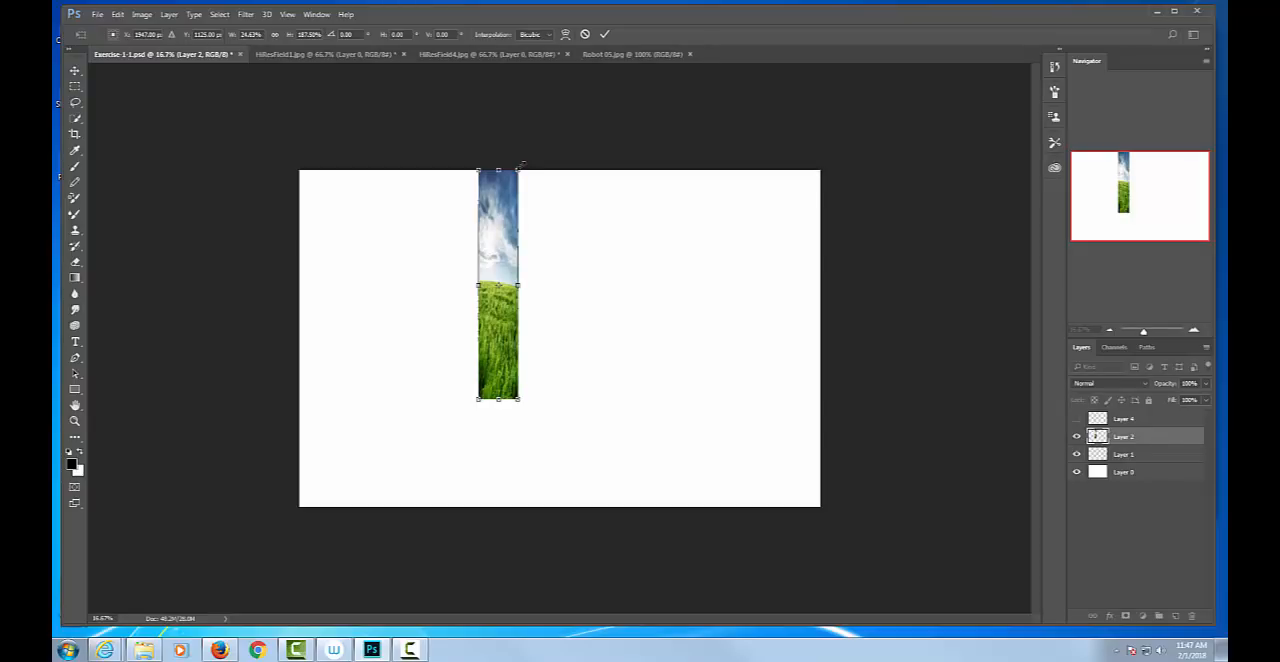
key(ctrl+z)
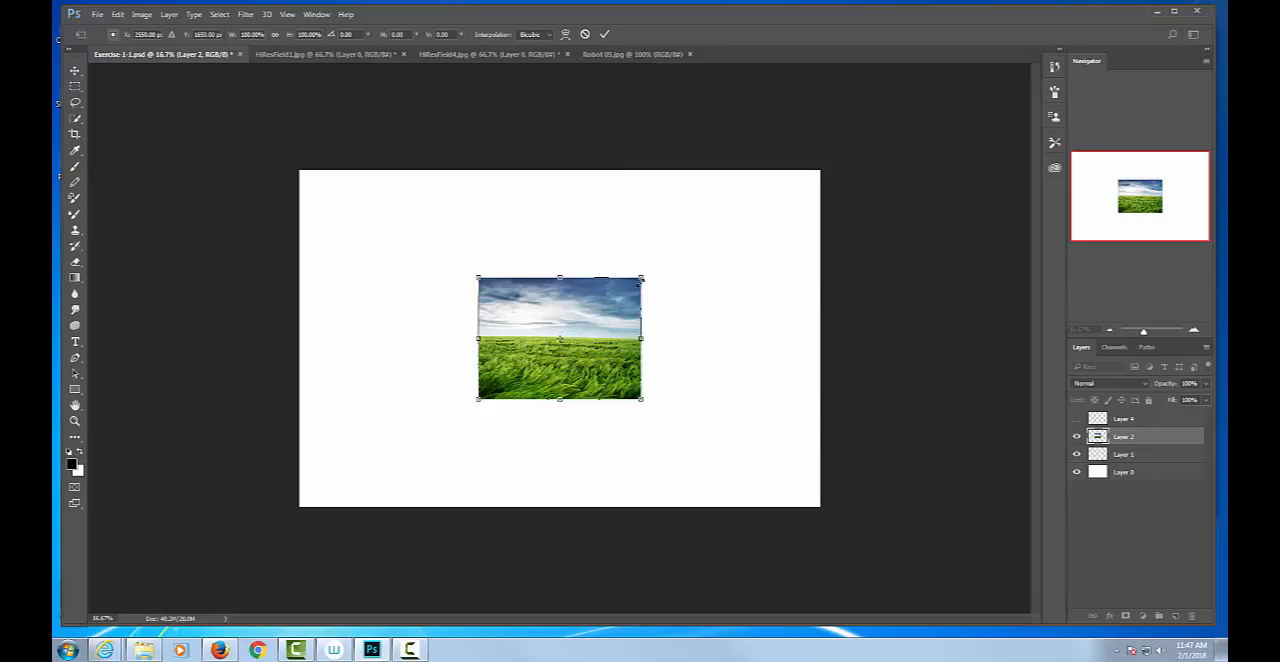
Scale the Layer 2 field image proportionally to about 279%, align it with the canvas's left edge and stretch it to the right edge.
drag(642, 277, 820, 216)
drag(476, 399, 331, 507)
drag(454, 329, 429, 331)
drag(537, 303, 562, 303)
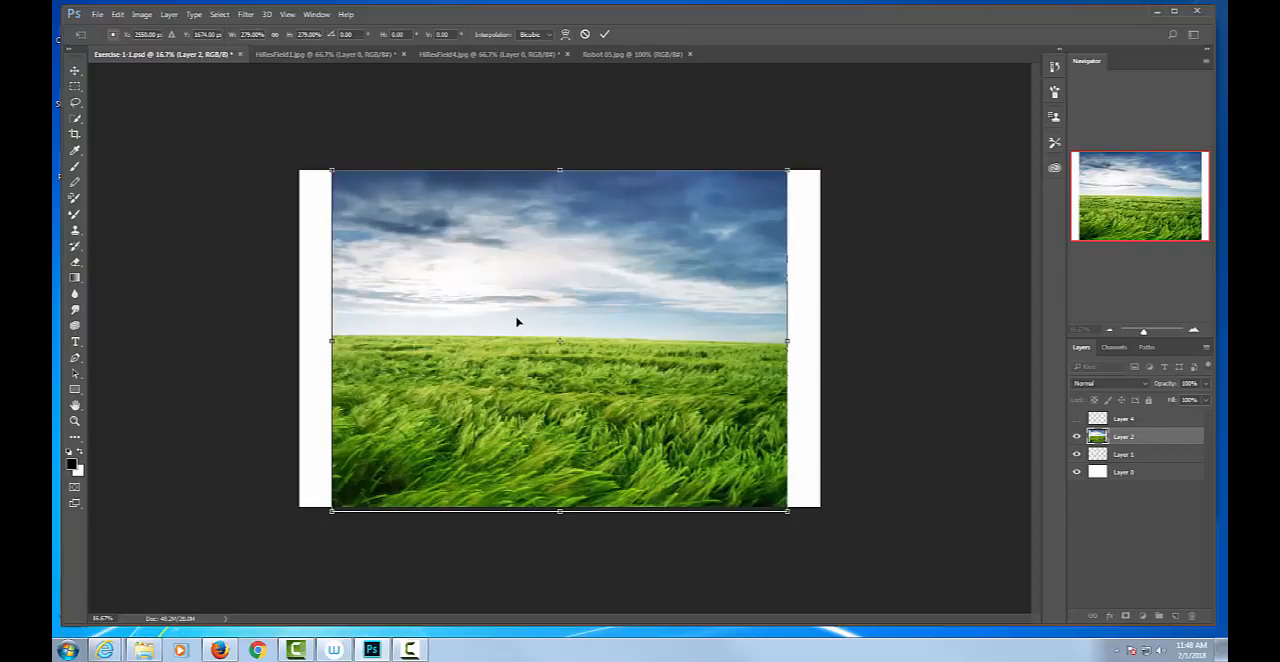
drag(517, 322, 487, 319)
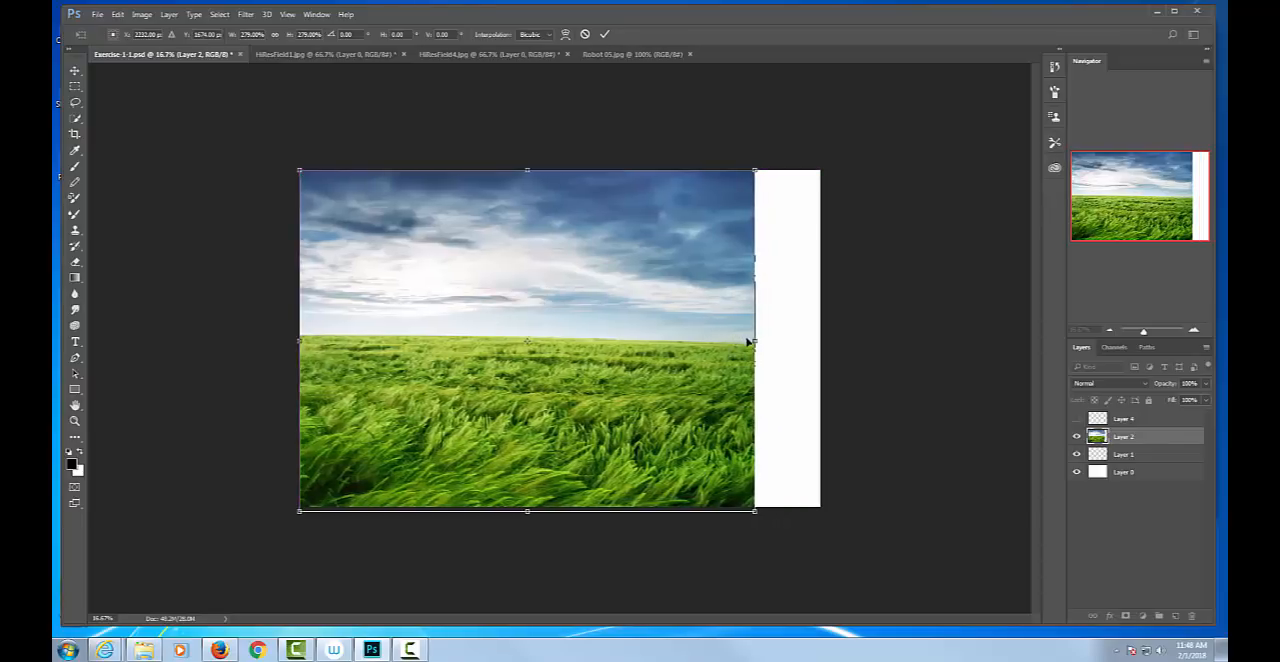
drag(754, 340, 820, 341)
key(Return)
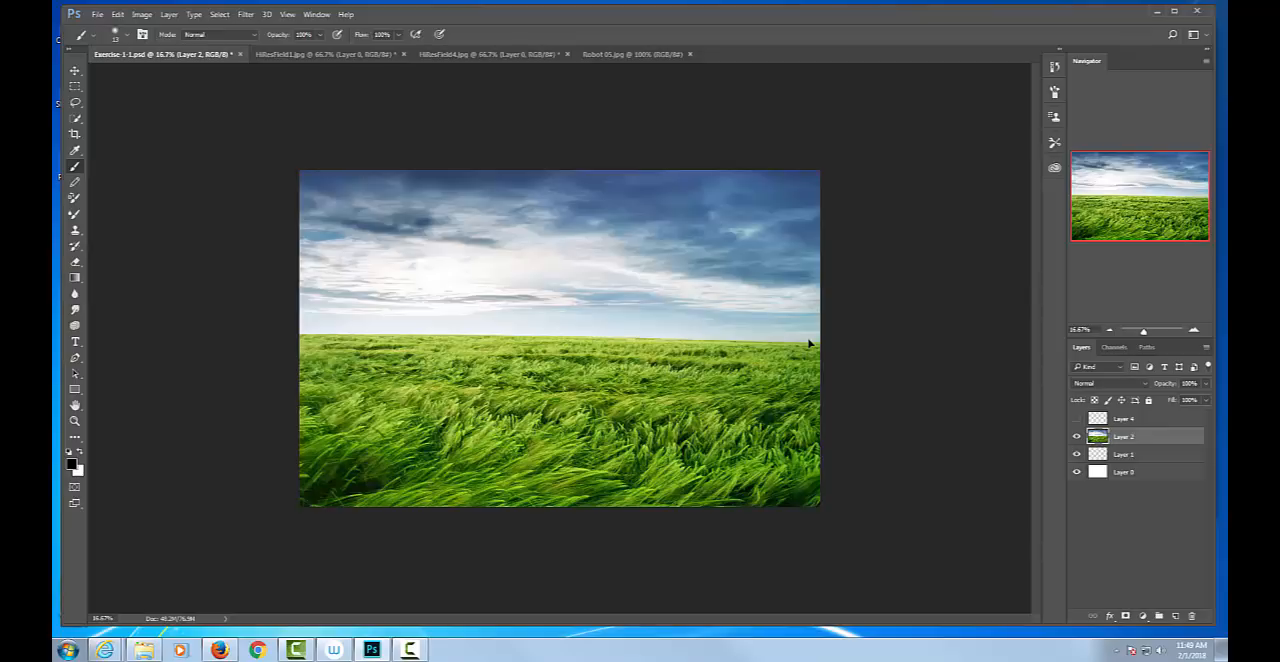
Show Layer 4 and delete the brush scribble on it by clearing the whole canvas selection.
click(1077, 419)
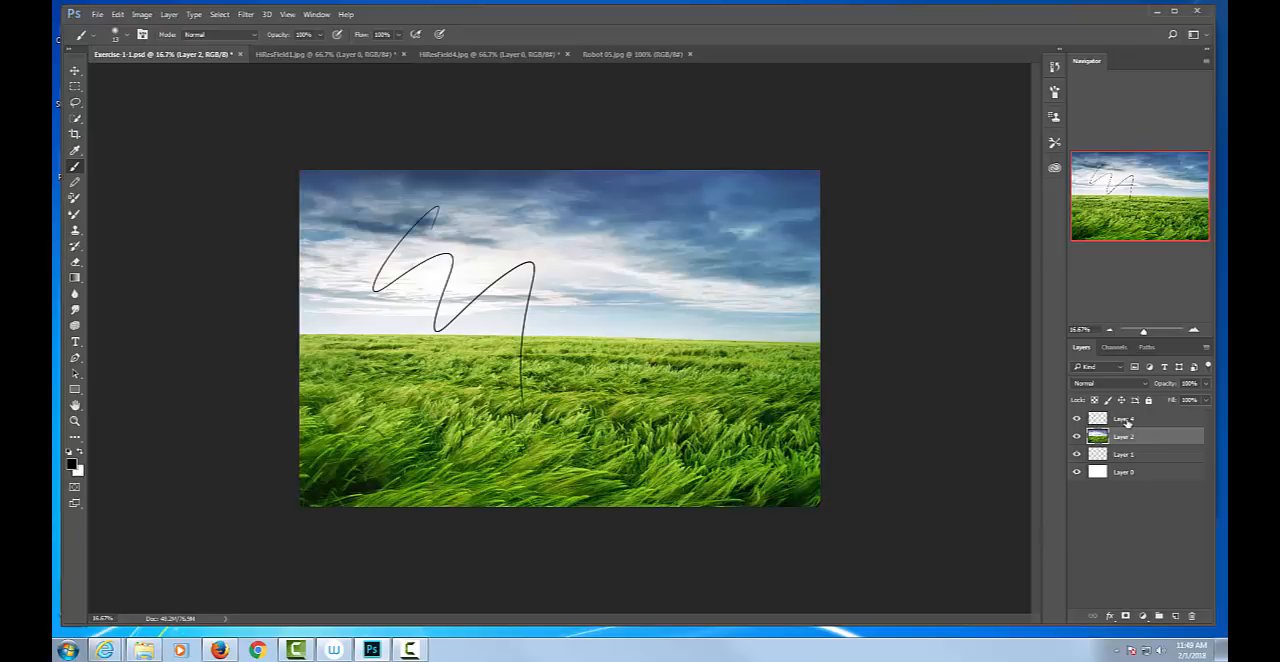
click(1126, 422)
key(Delete)
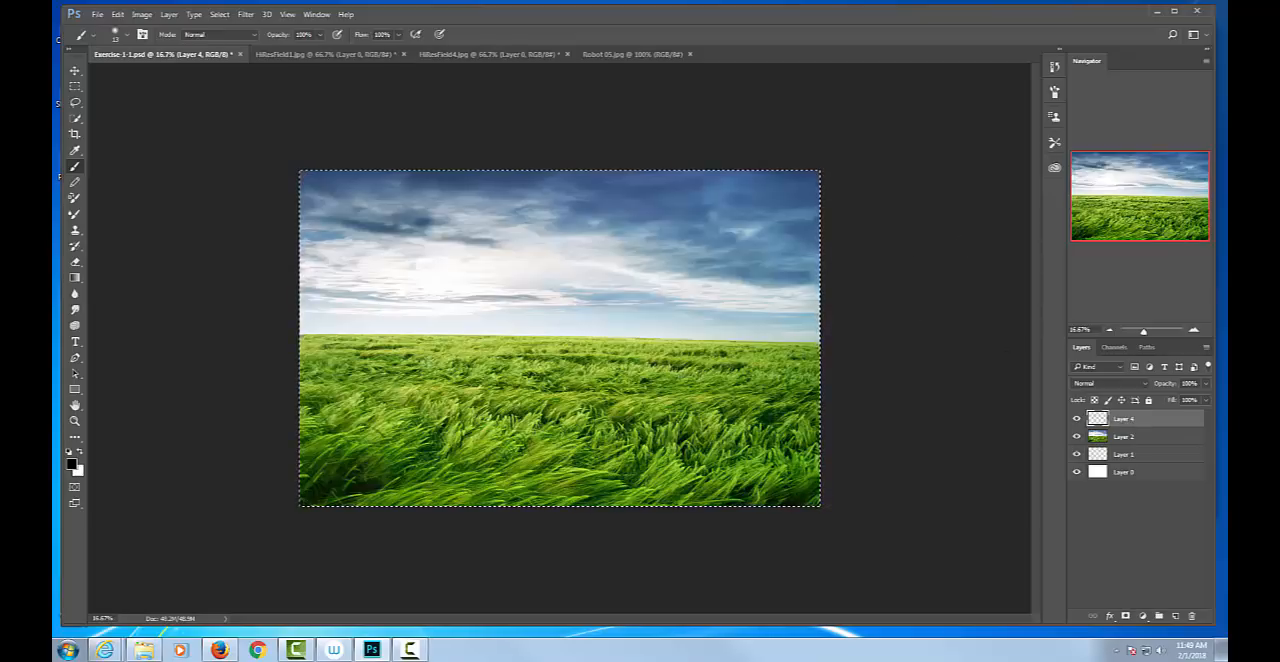
Rename the field image's Layer 2 as Field.
double_click(1122, 438)
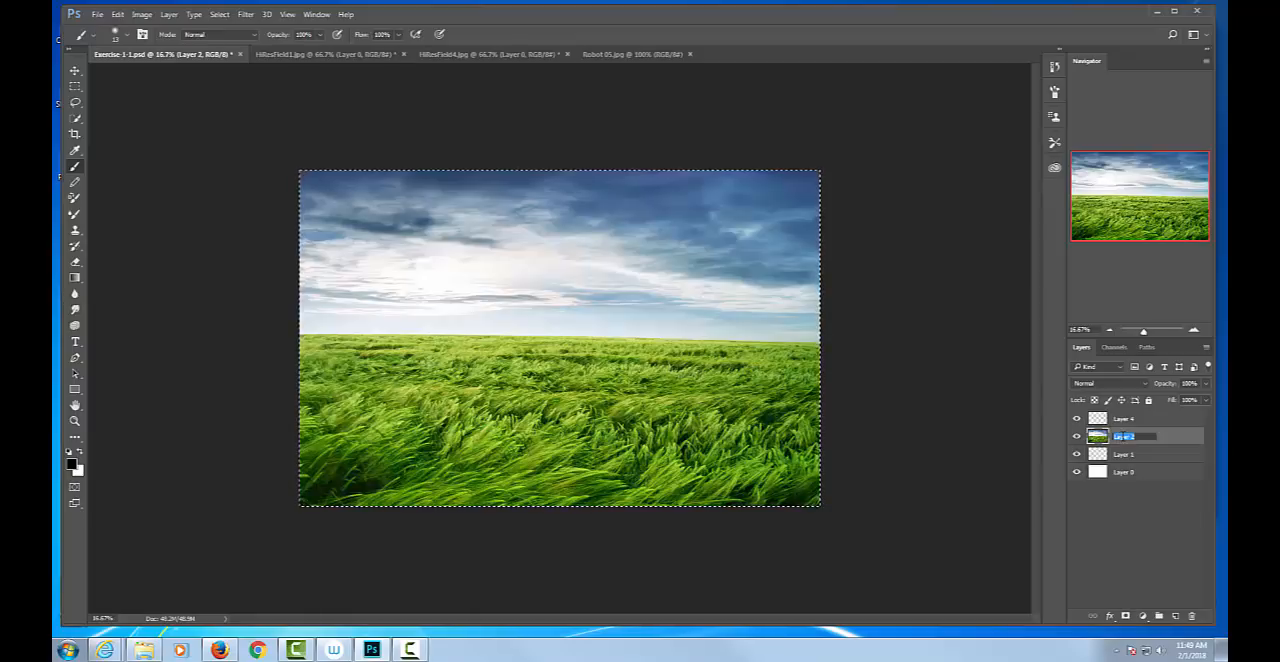
text(F)
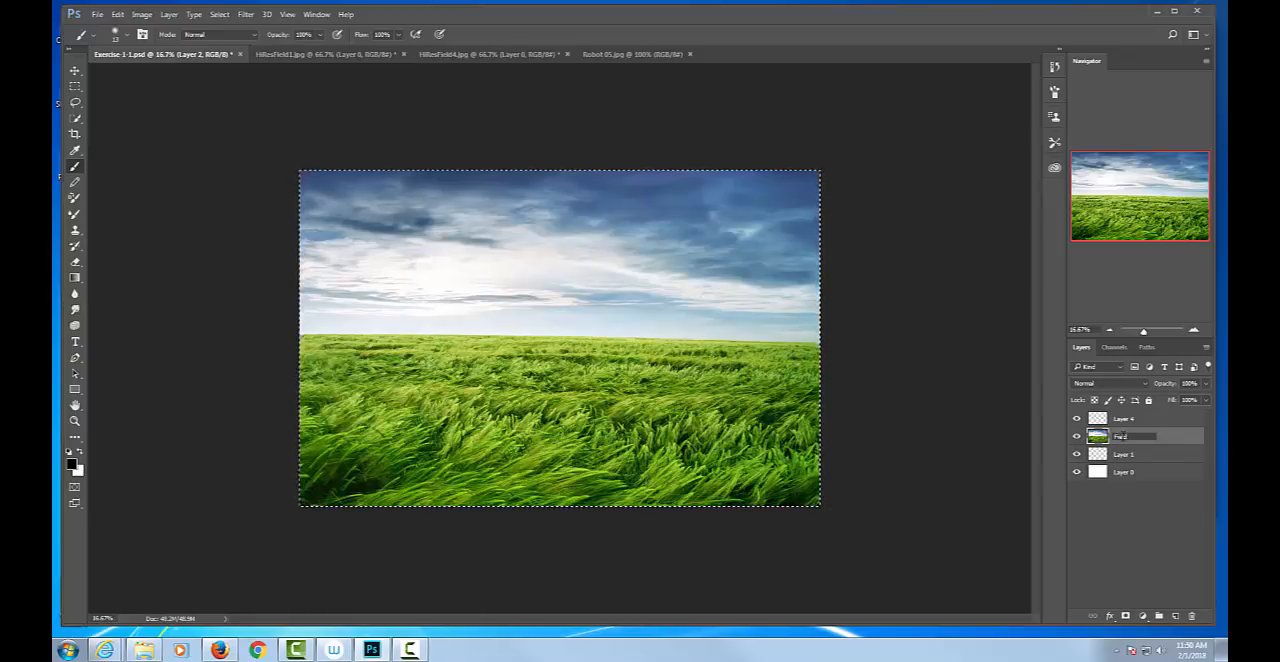
text(ield)
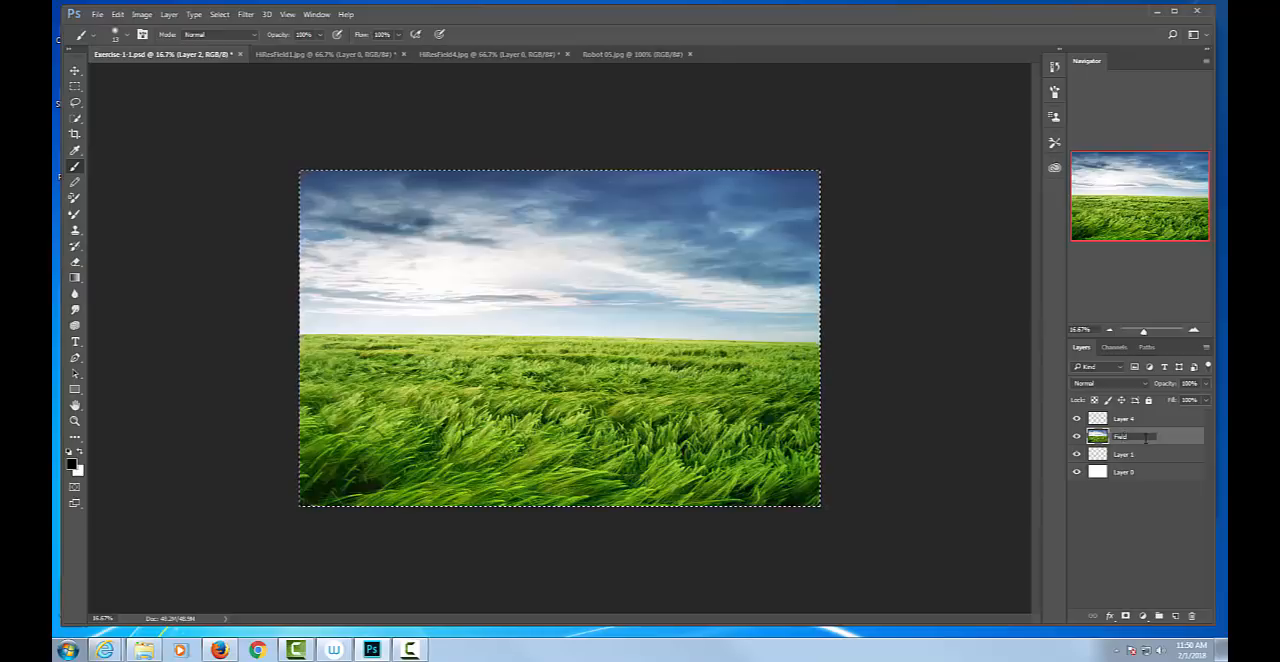
key(Return)
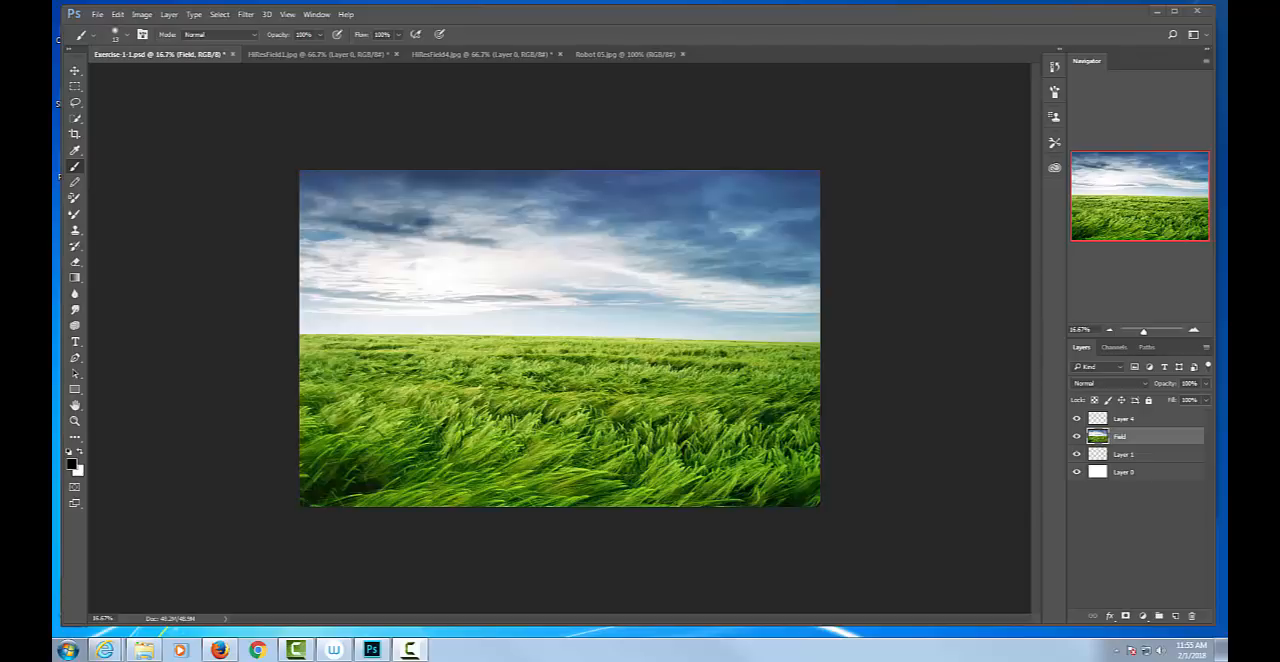
Save the document as Exercise-1-1.psd in the Exercise 1 folder, replacing the existing file.
click(97, 15)
click(113, 149)
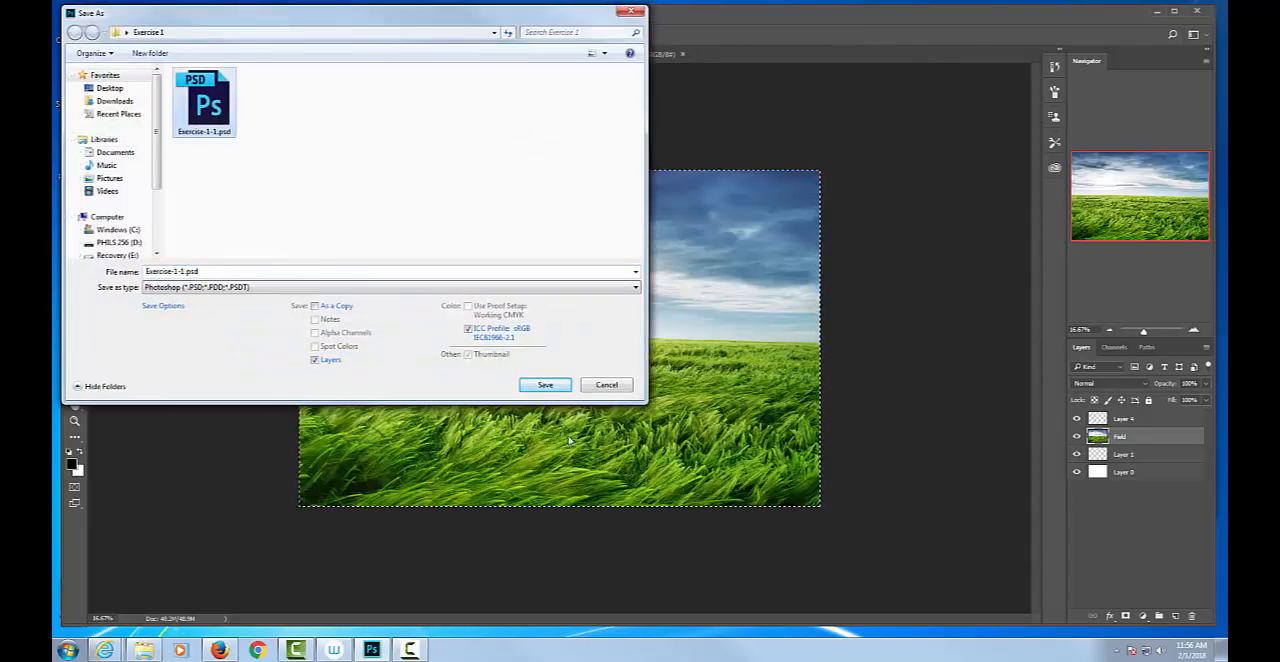
click(546, 385)
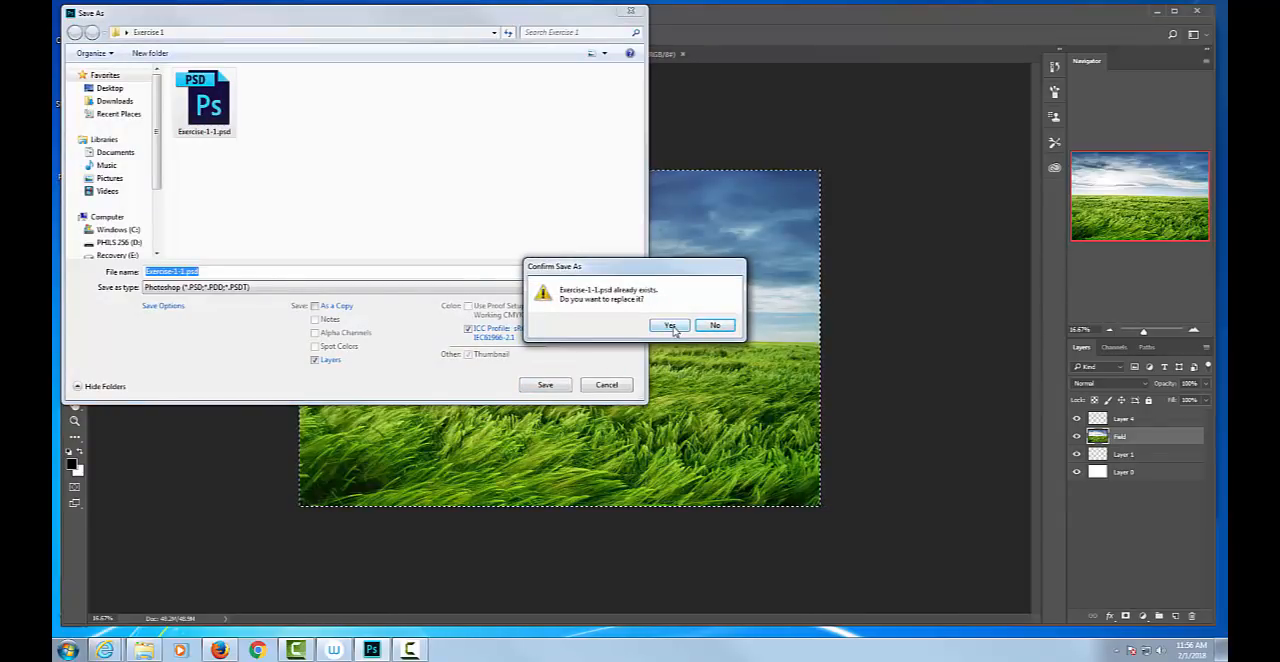
click(671, 327)
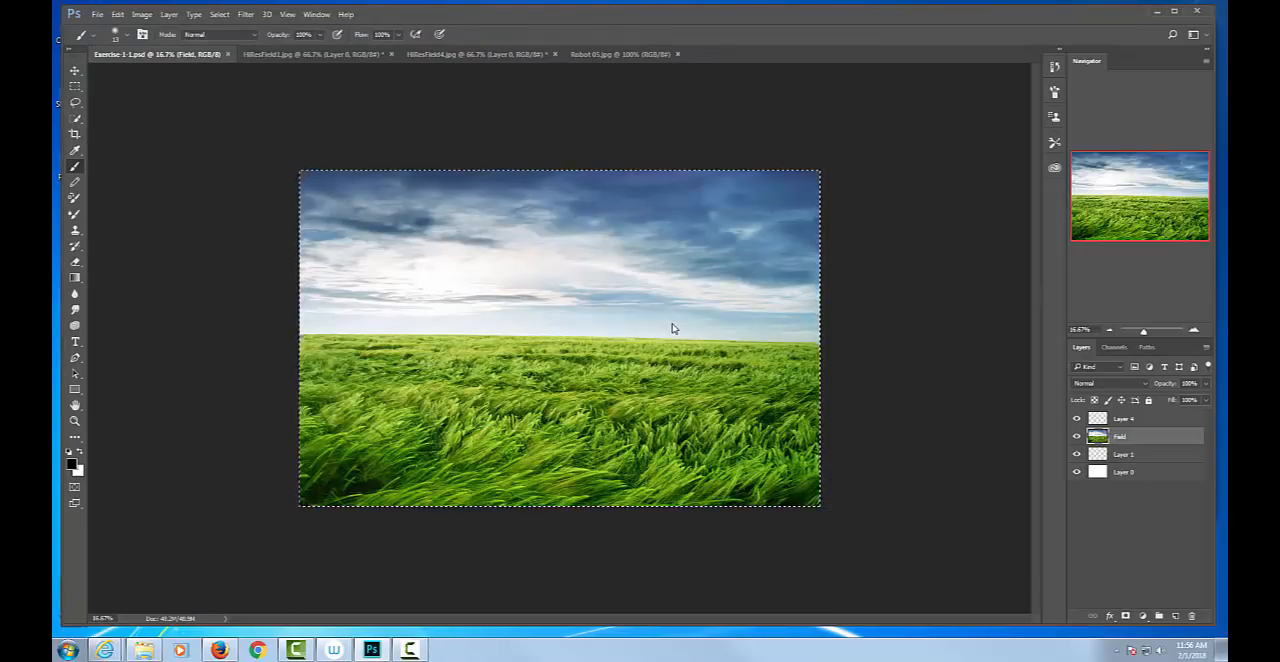
Select the full-width sky down to the horizon in HiResField1.jpg with the Rectangular Marquee, and practise deselecting and reselecting it.
click(471, 54)
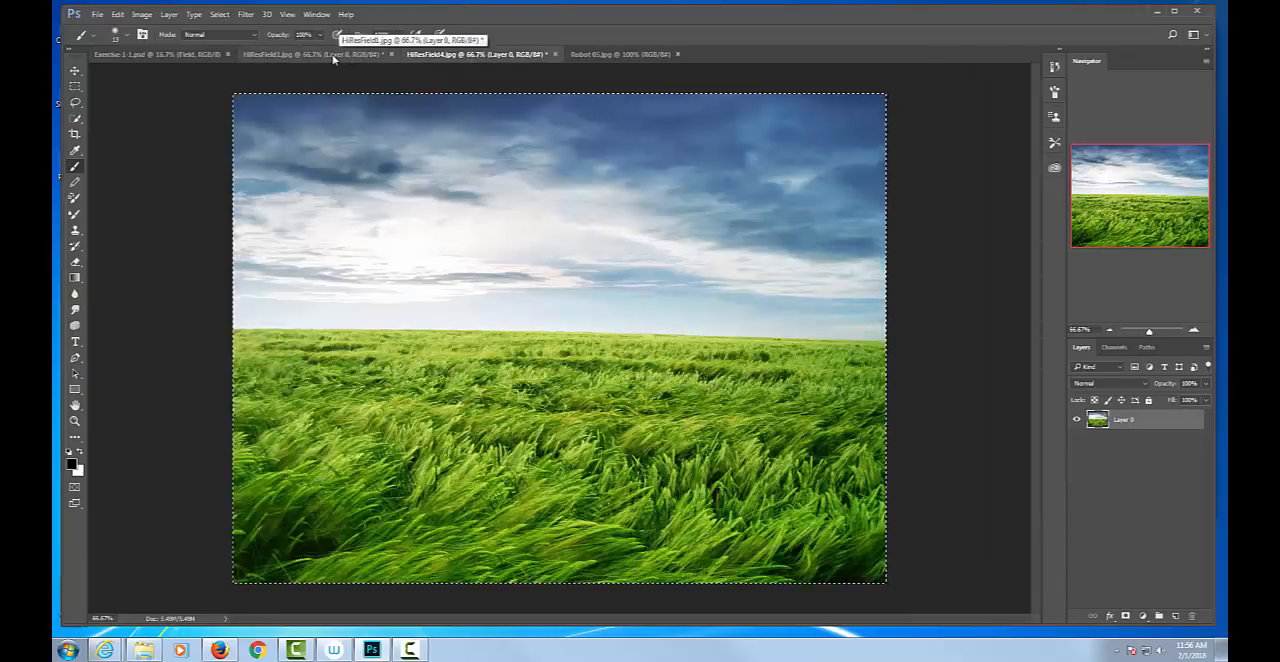
click(376, 59)
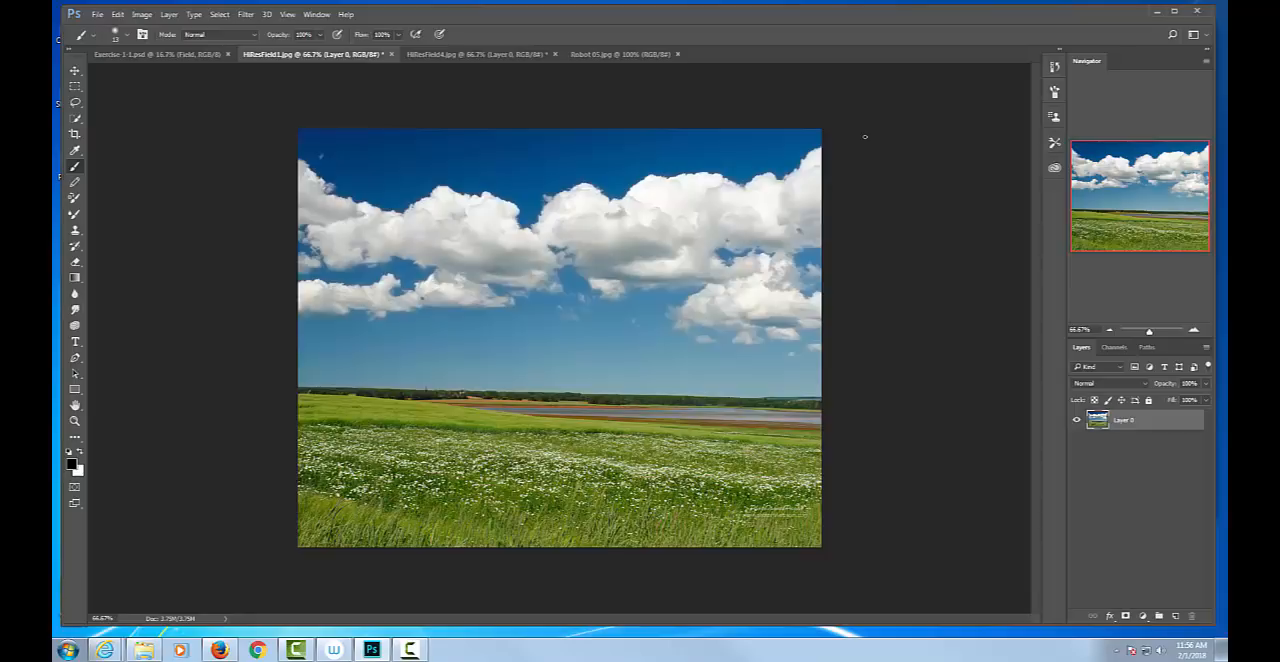
click(75, 87)
drag(266, 111, 413, 148)
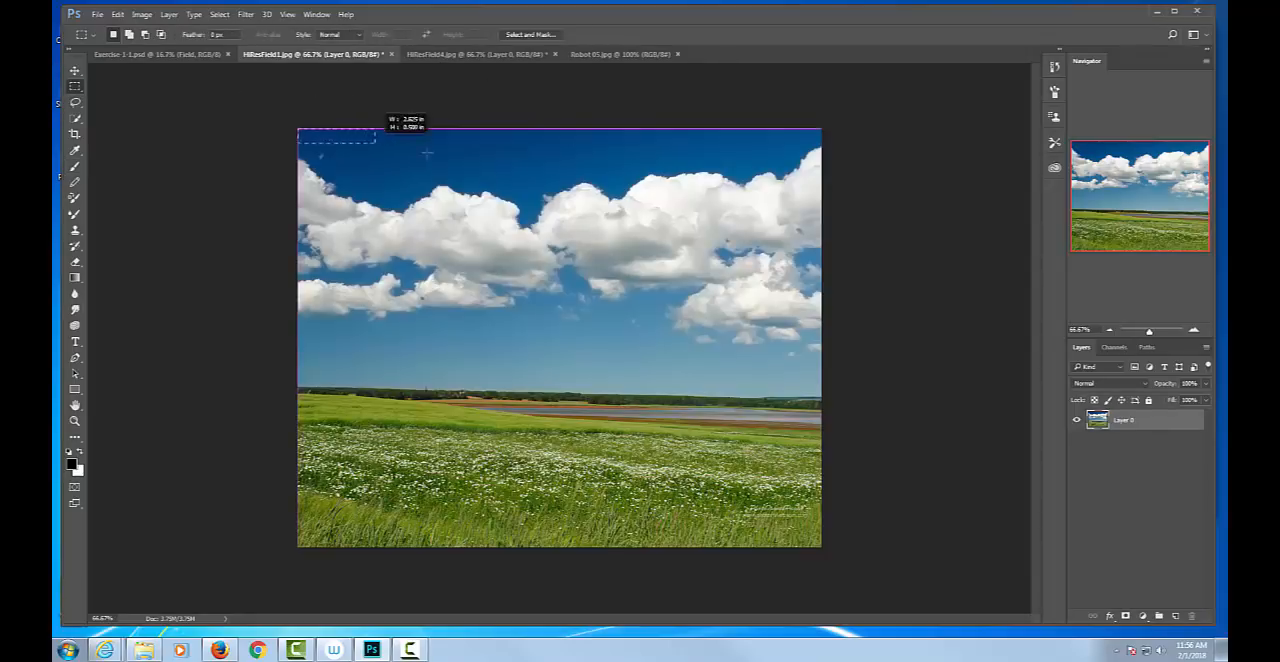
drag(790, 301, 842, 386)
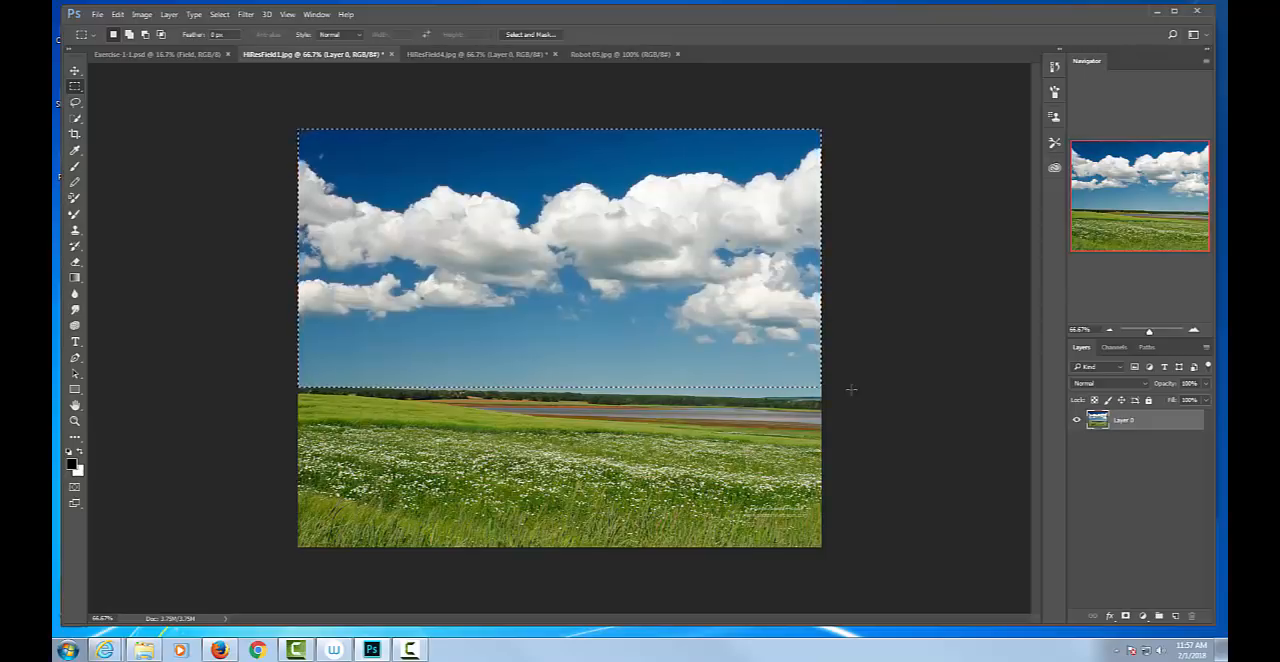
key(ctrl+d)
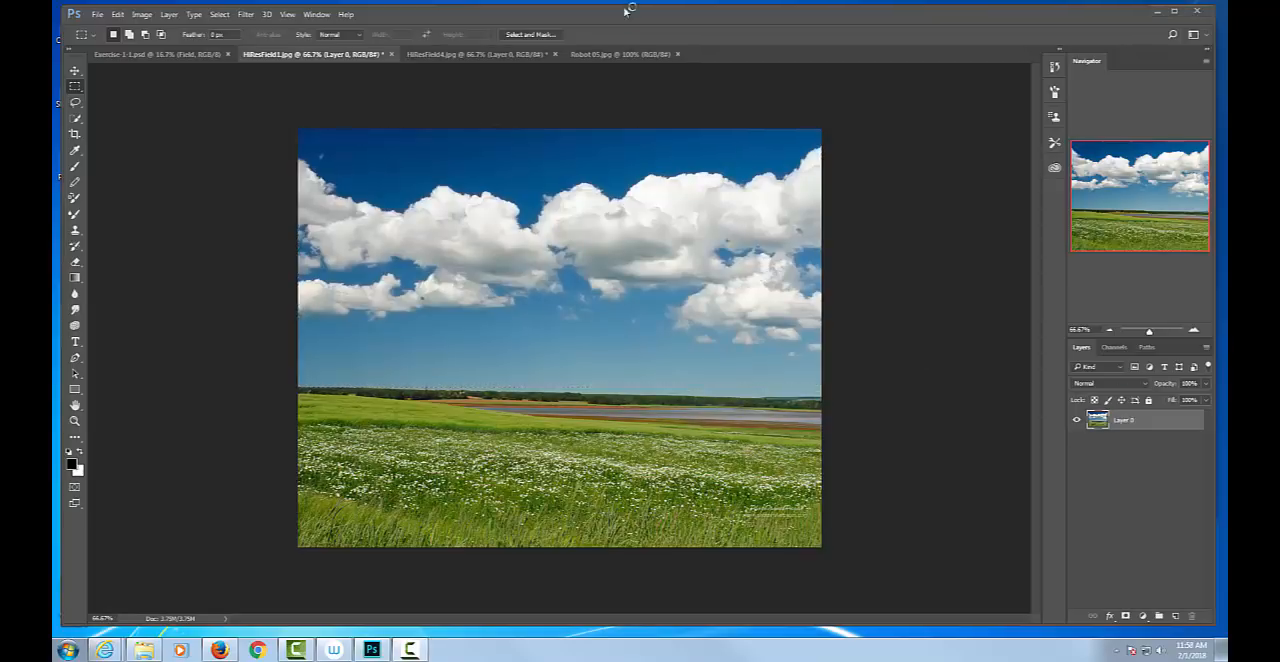
key(ctrl+shift+d)
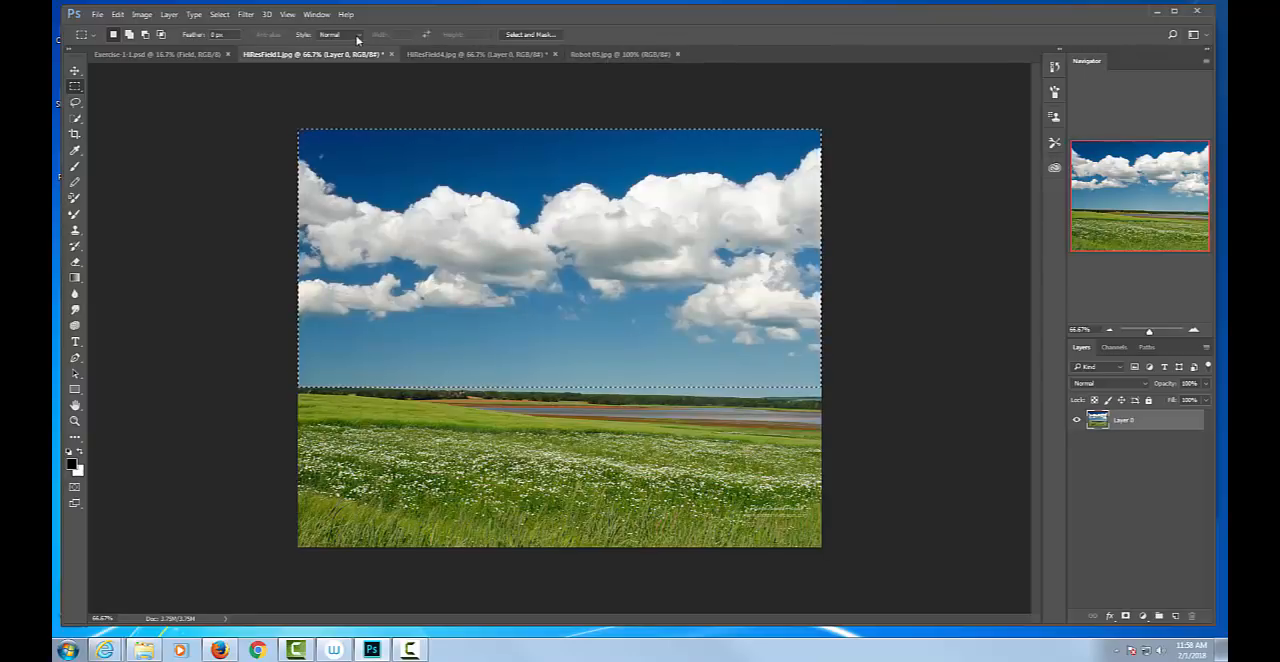
Paste the copied sky above the Field layer in Exercise-1-1.psd and move it into the canvas's top-left corner.
click(155, 55)
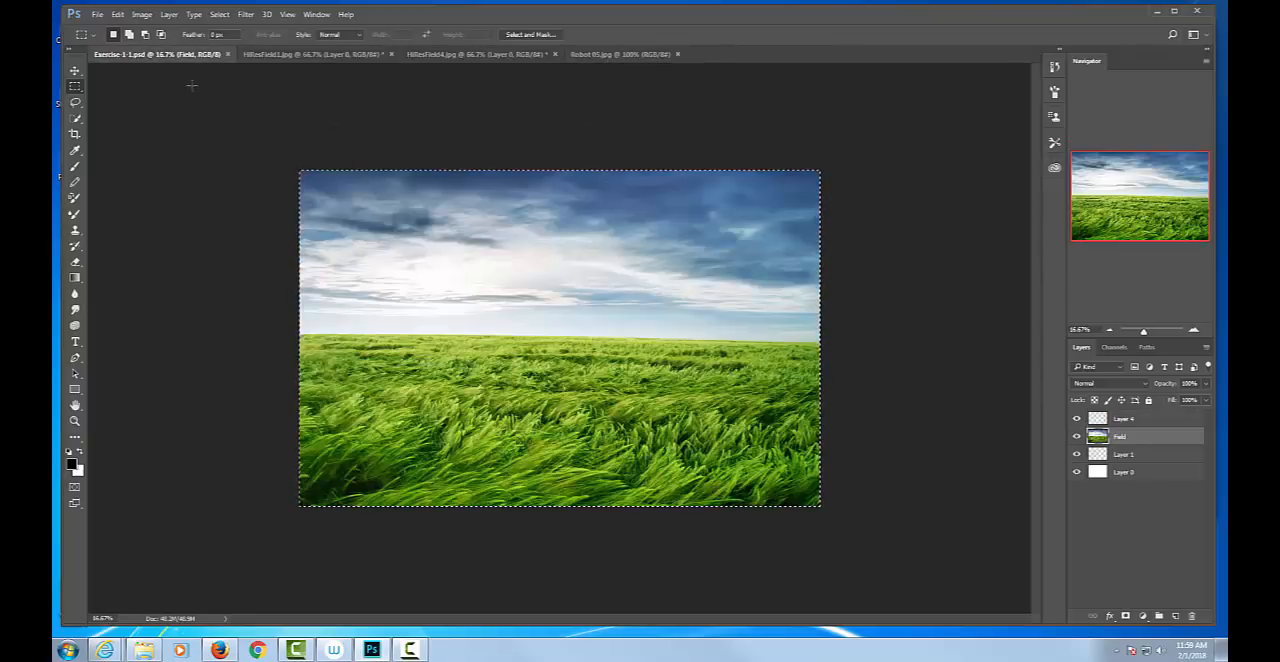
key(ctrl+v)
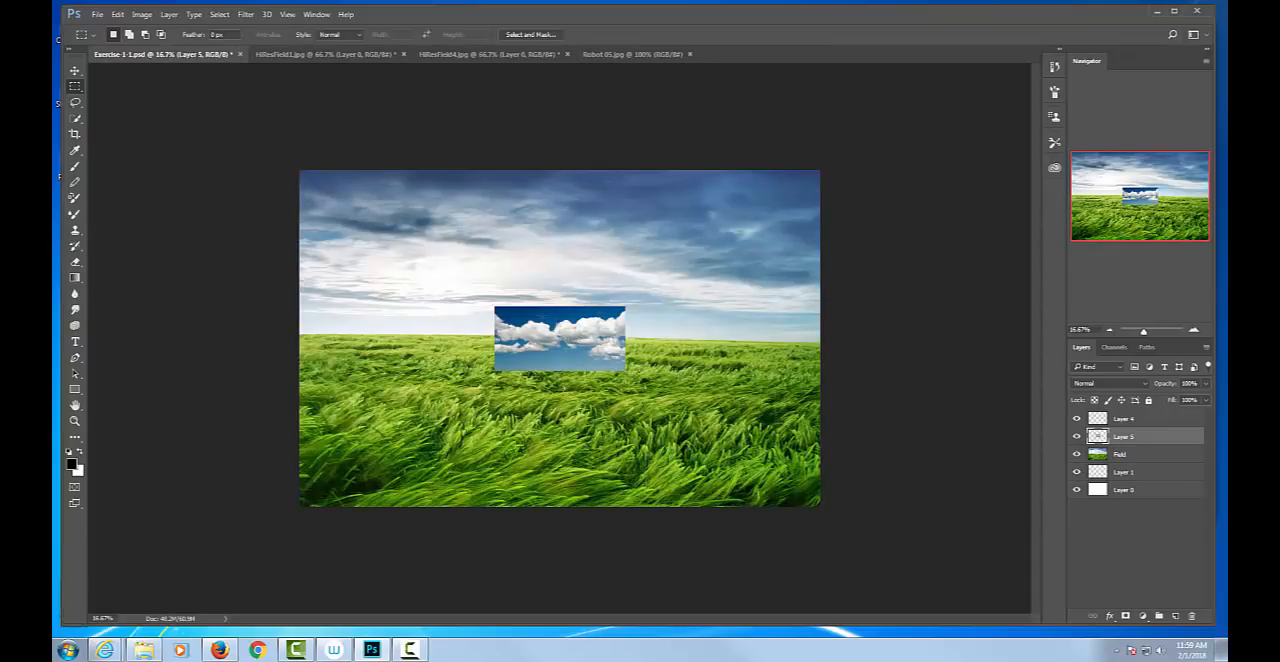
key(v)
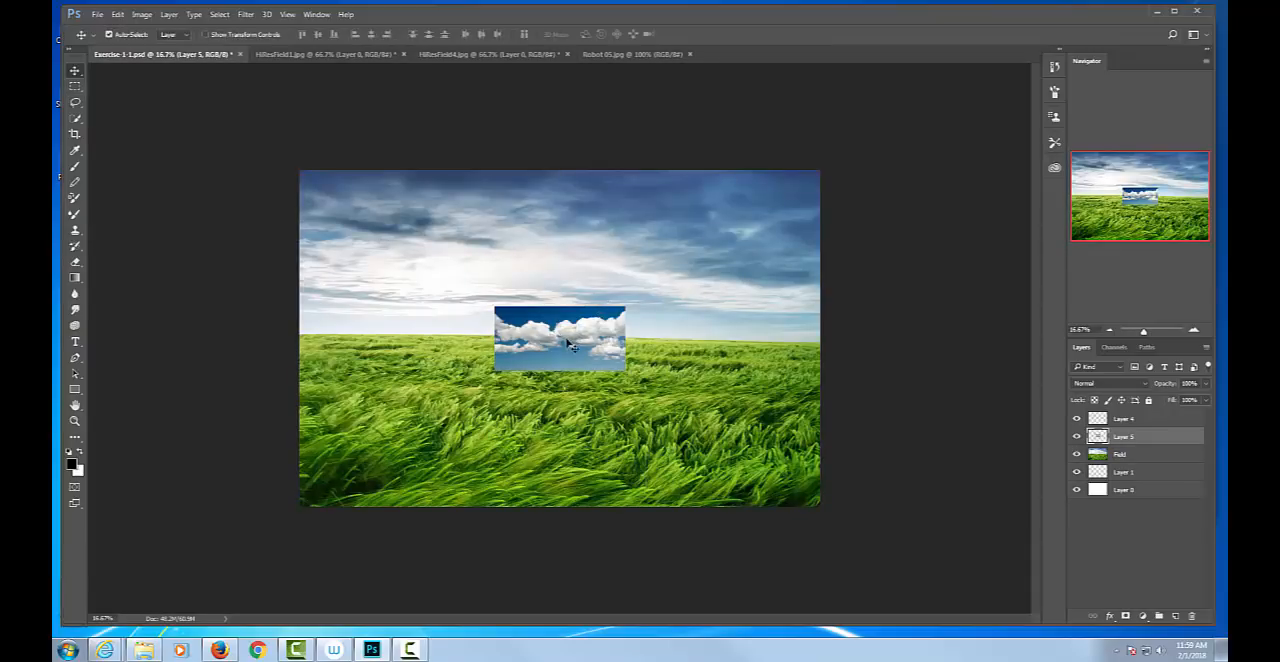
drag(564, 337, 380, 210)
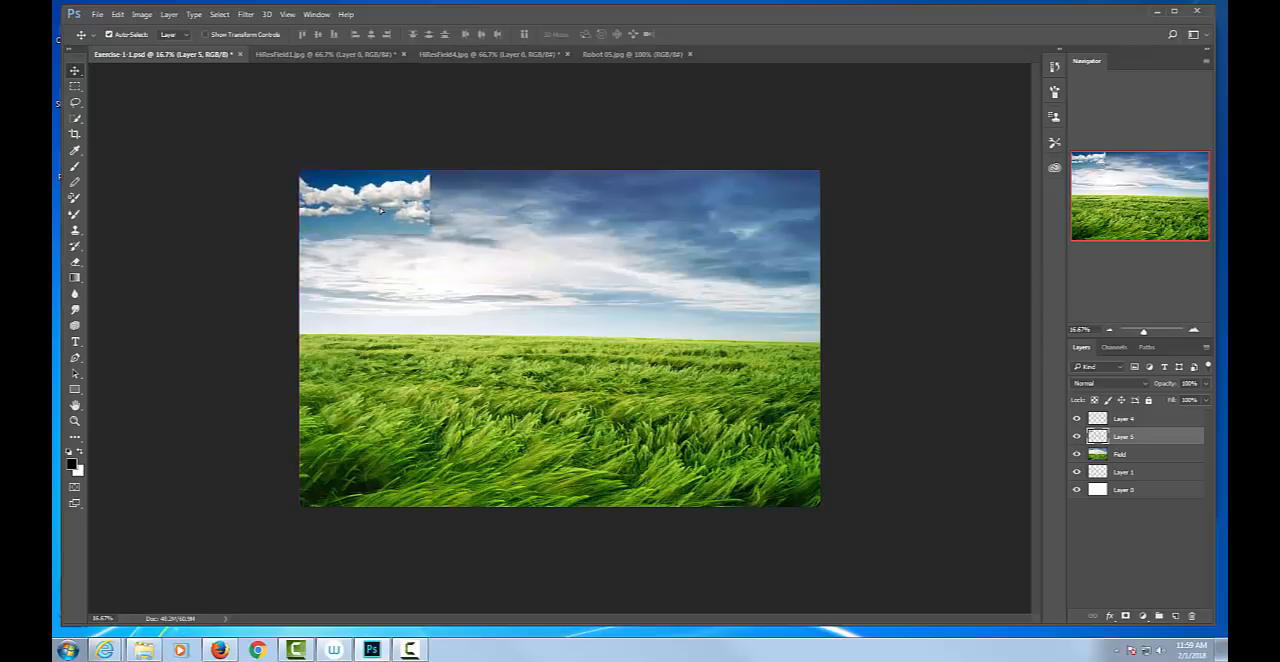
Scale the pasted sky with Free Transform to about 413% width and 261% height so it covers the area above the grass horizon.
key(ctrl+t)
drag(429, 232, 835, 334)
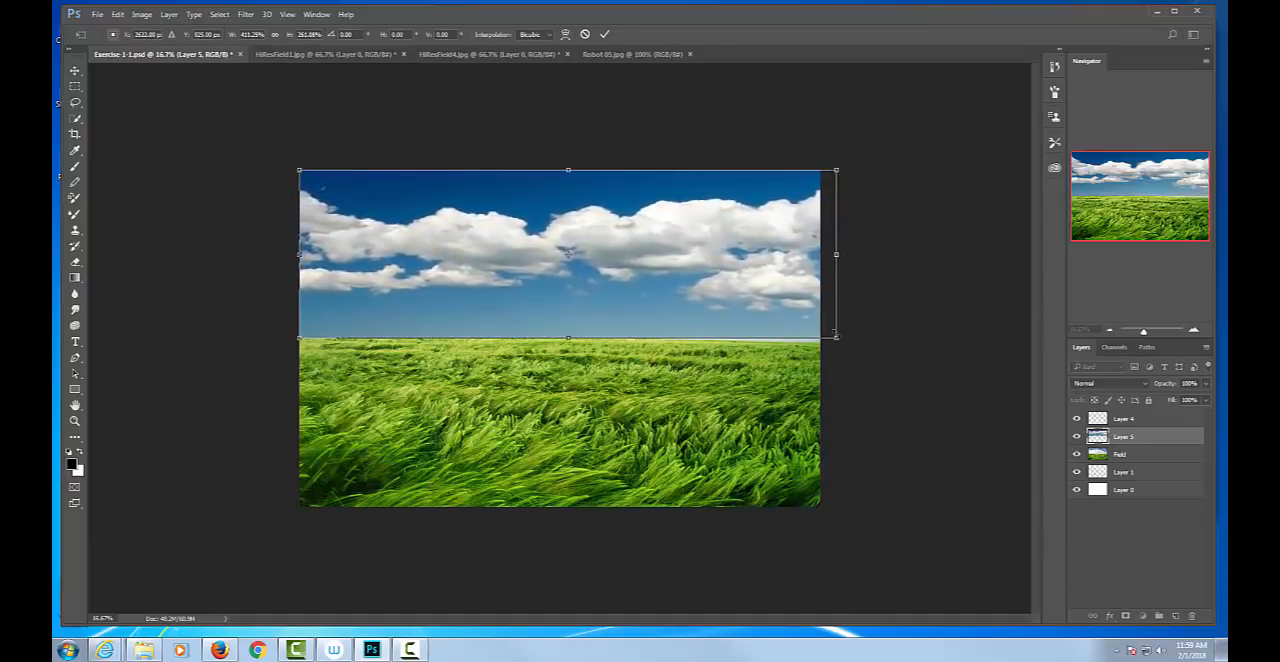
key(Return)
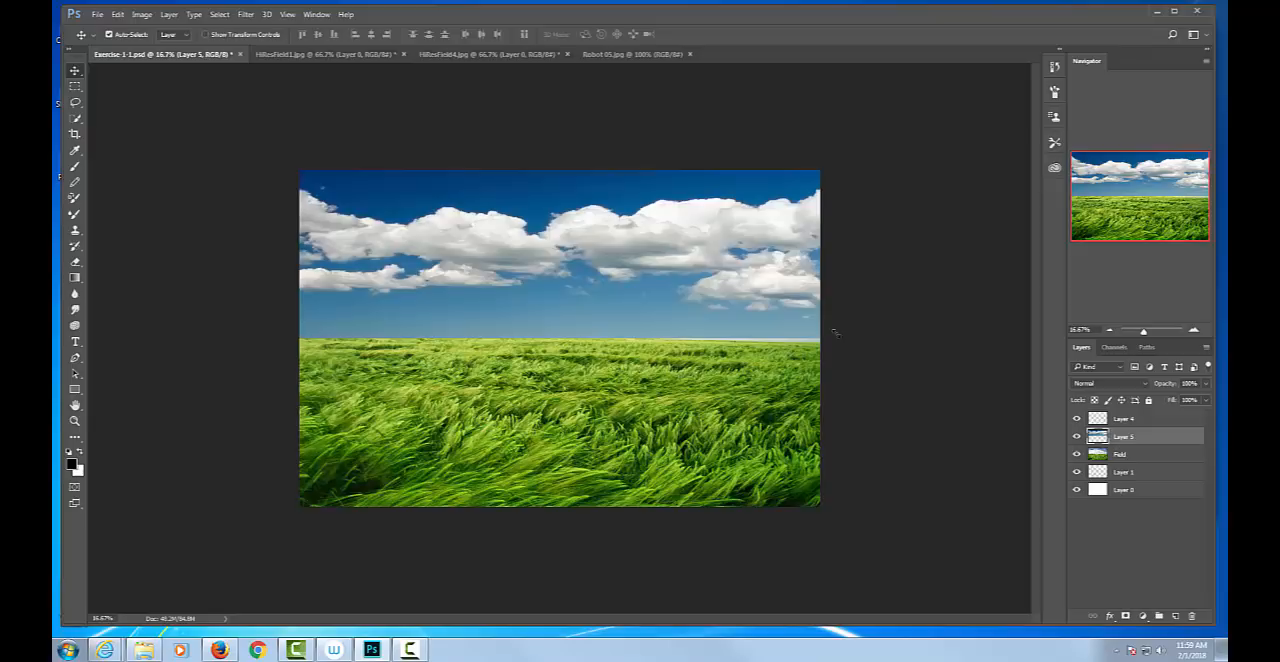
Toggle the visibility of the cloudy sky's Layer 5 to compare both skies, leaving the layer hidden.
click(1077, 437)
click(1077, 437)
click(1077, 437)
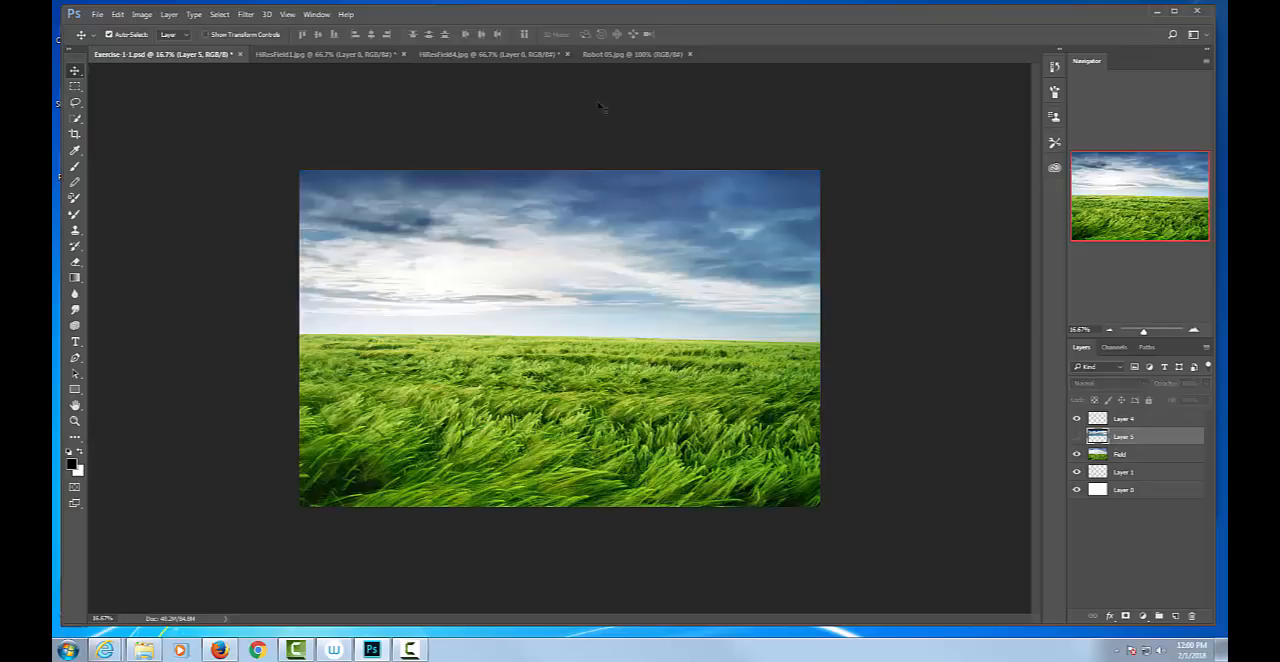
Switch to Robot 05.jpg and examine the robot zoomed in to 400%, returning to 100%.
click(620, 56)
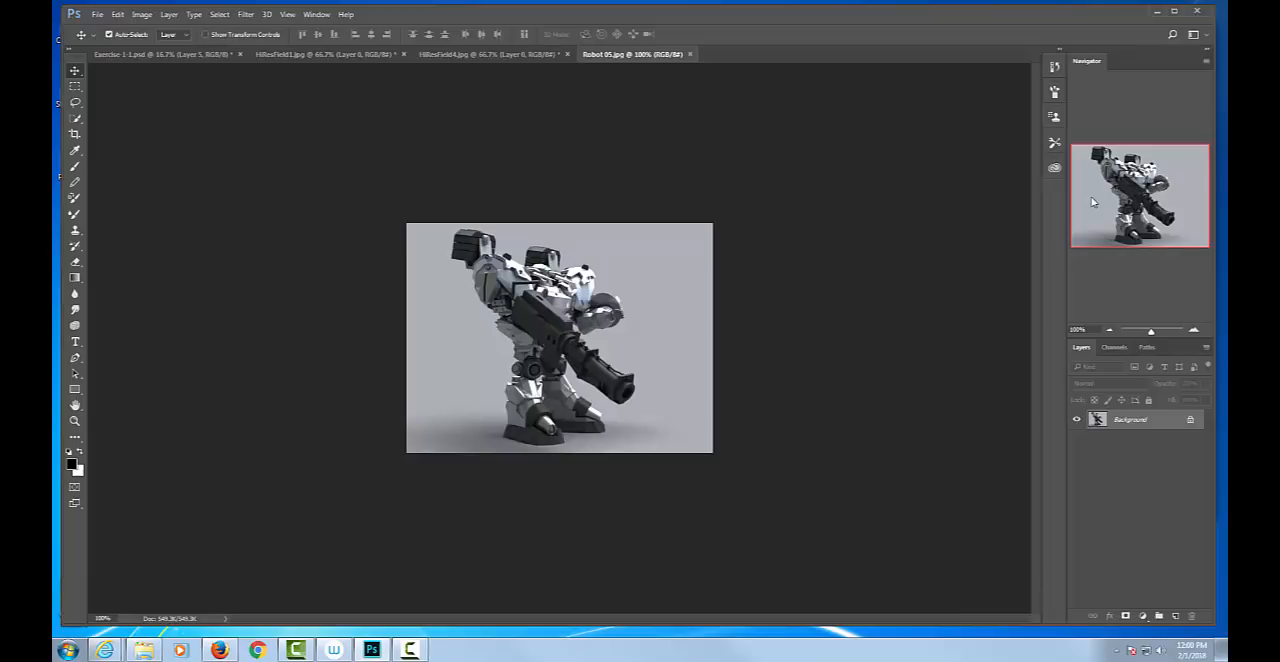
key(ctrl)
key(ctrl+plus)
key(ctrl+plus)
key(ctrl+plus)
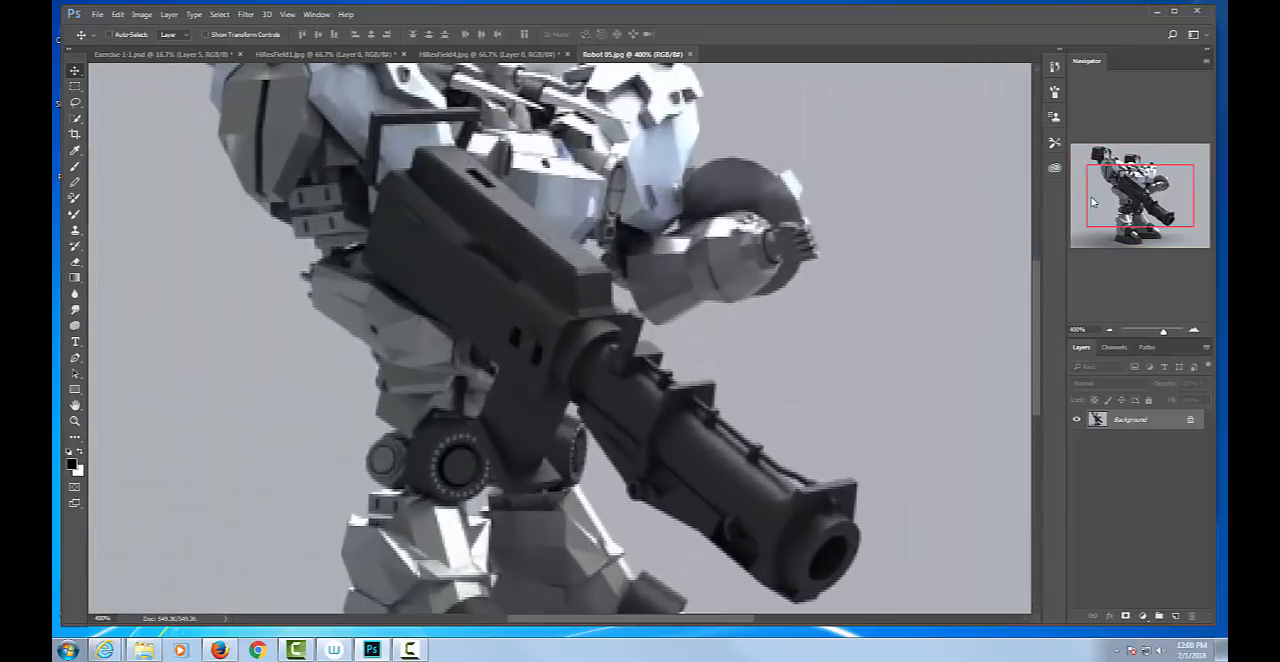
key(ctrl+minus)
key(ctrl+minus)
key(ctrl+minus)
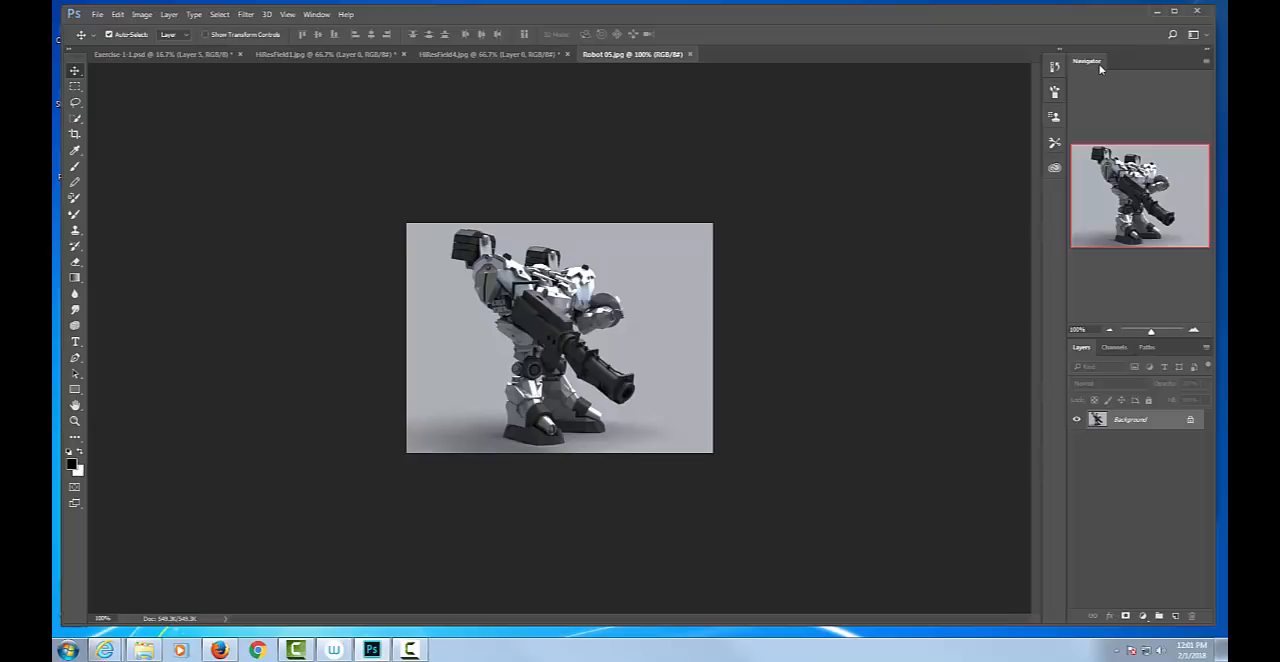
Undock the Navigator panel so it floats over the canvas, close it and show it again.
drag(1091, 60, 820, 83)
click(923, 72)
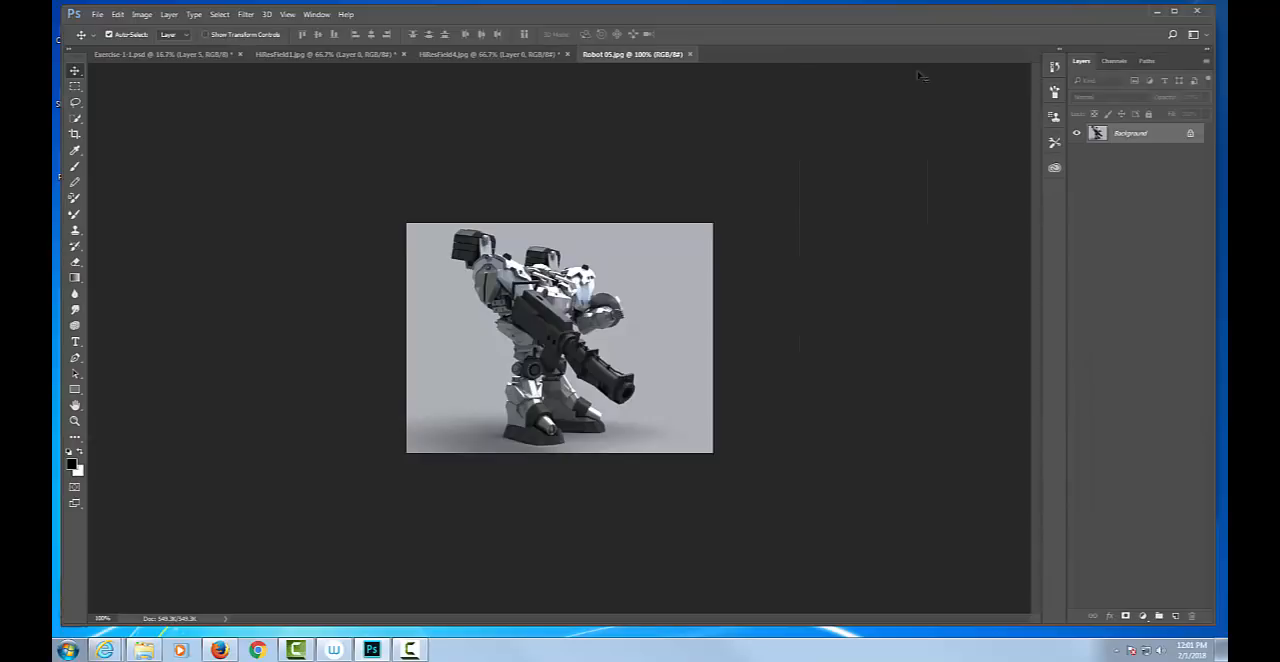
click(314, 14)
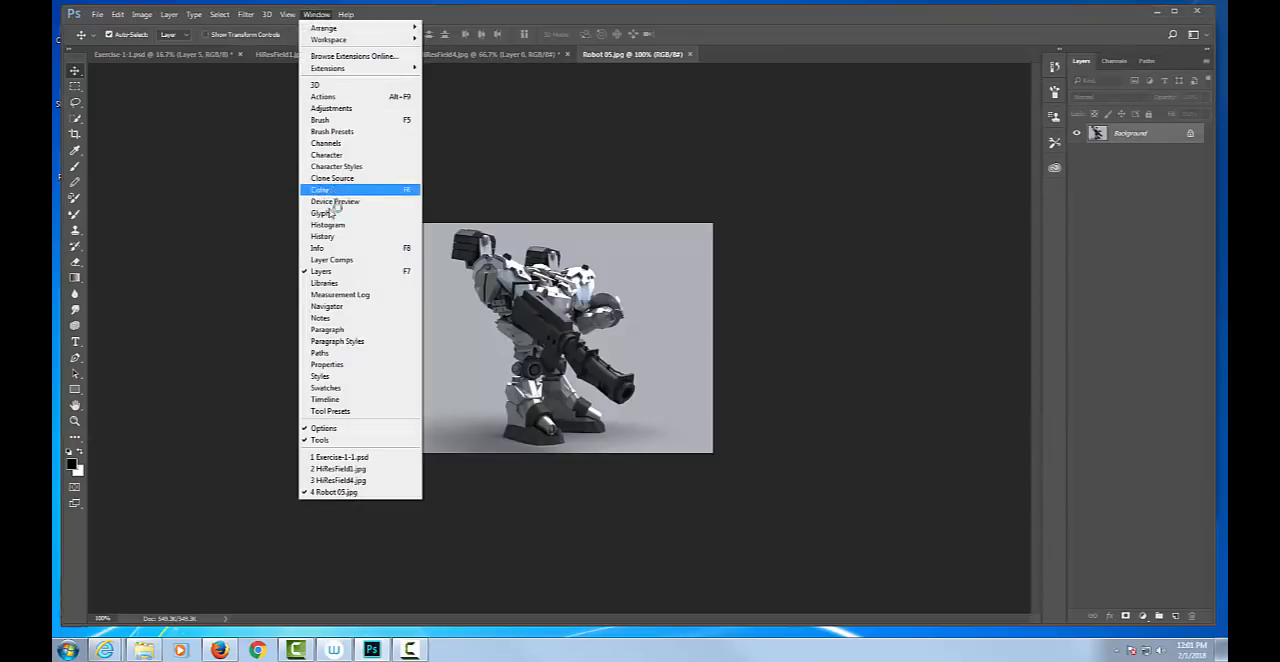
click(350, 307)
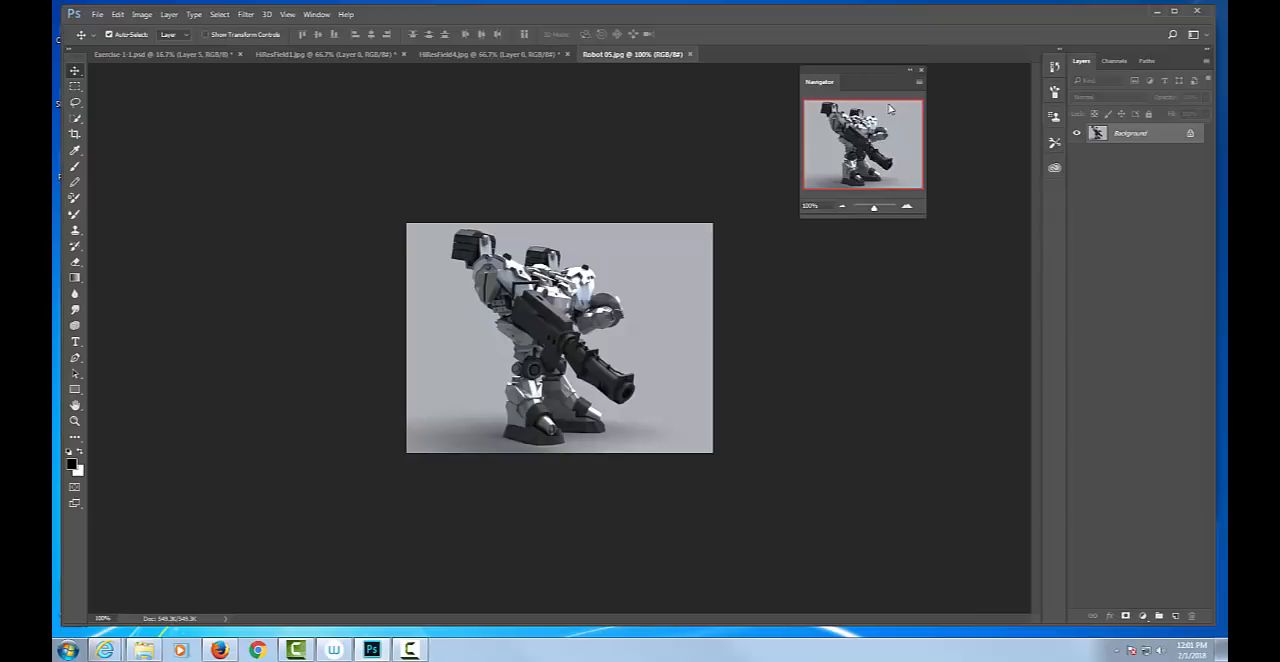
Examine the robot through the Navigator at zooms up to about 1415%, return to about 212% and close the Navigator.
drag(874, 210, 884, 210)
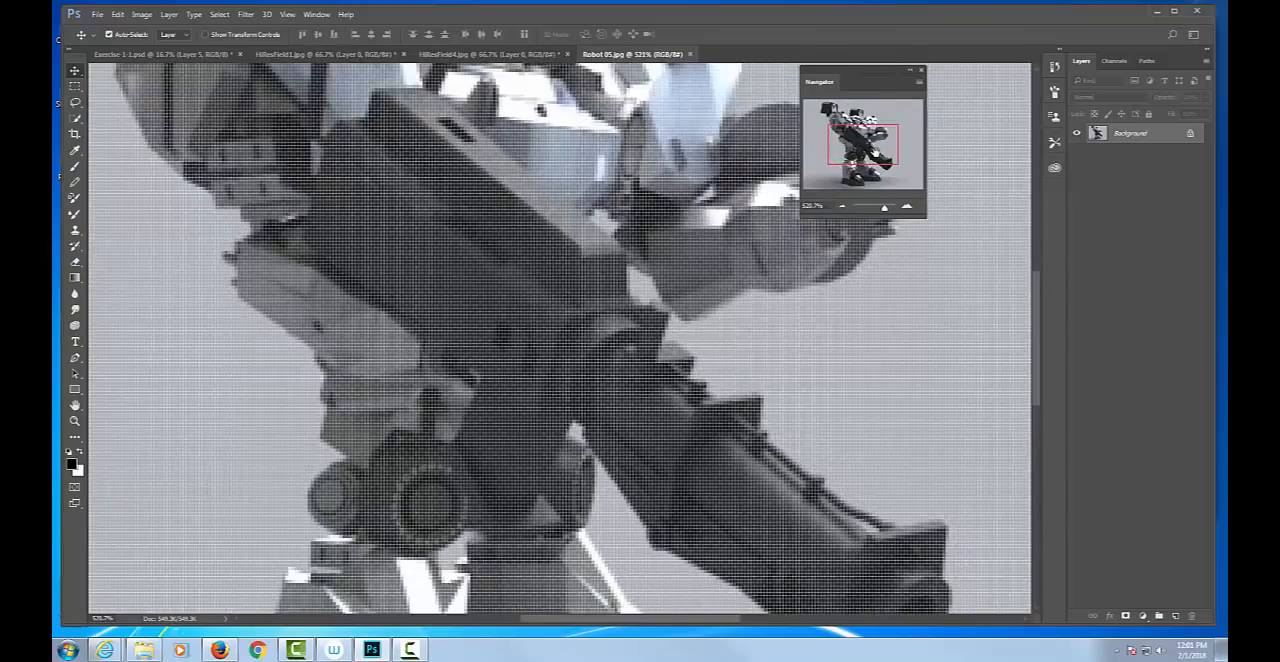
mouse_move(877, 152)
mouse_down()
mouse_move(872, 128)
mouse_move(880, 140)
mouse_move(864, 166)
mouse_move(857, 127)
mouse_move(877, 144)
mouse_up()
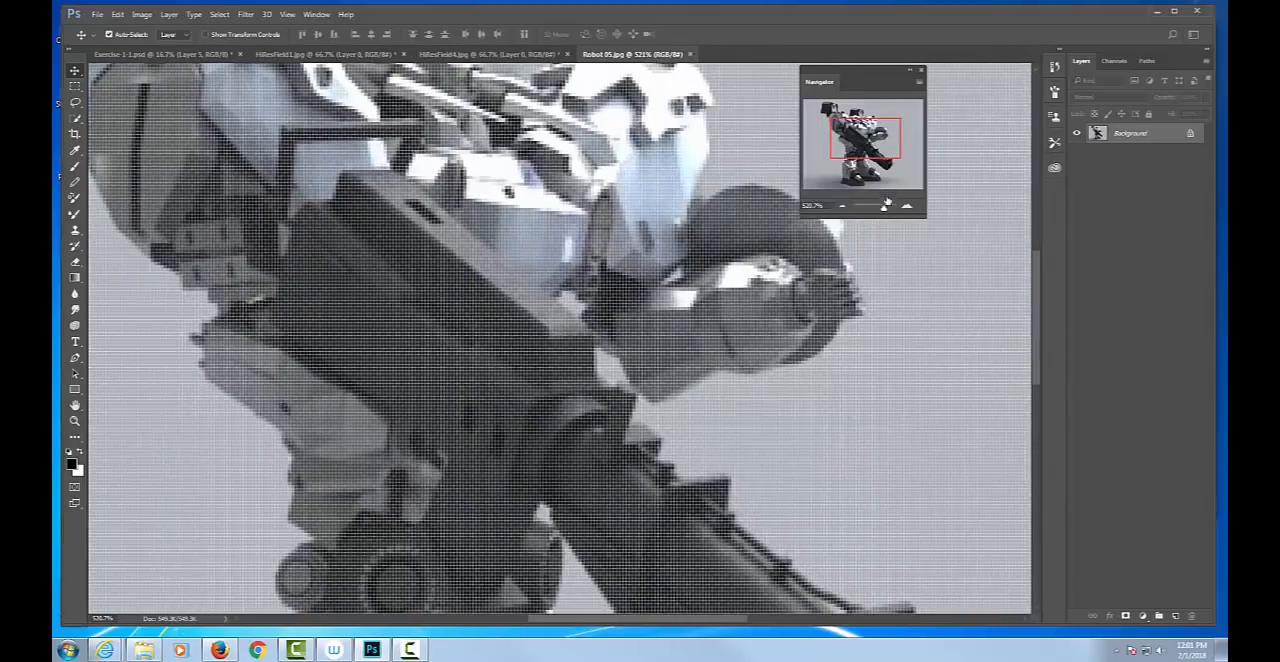
drag(886, 207, 894, 209)
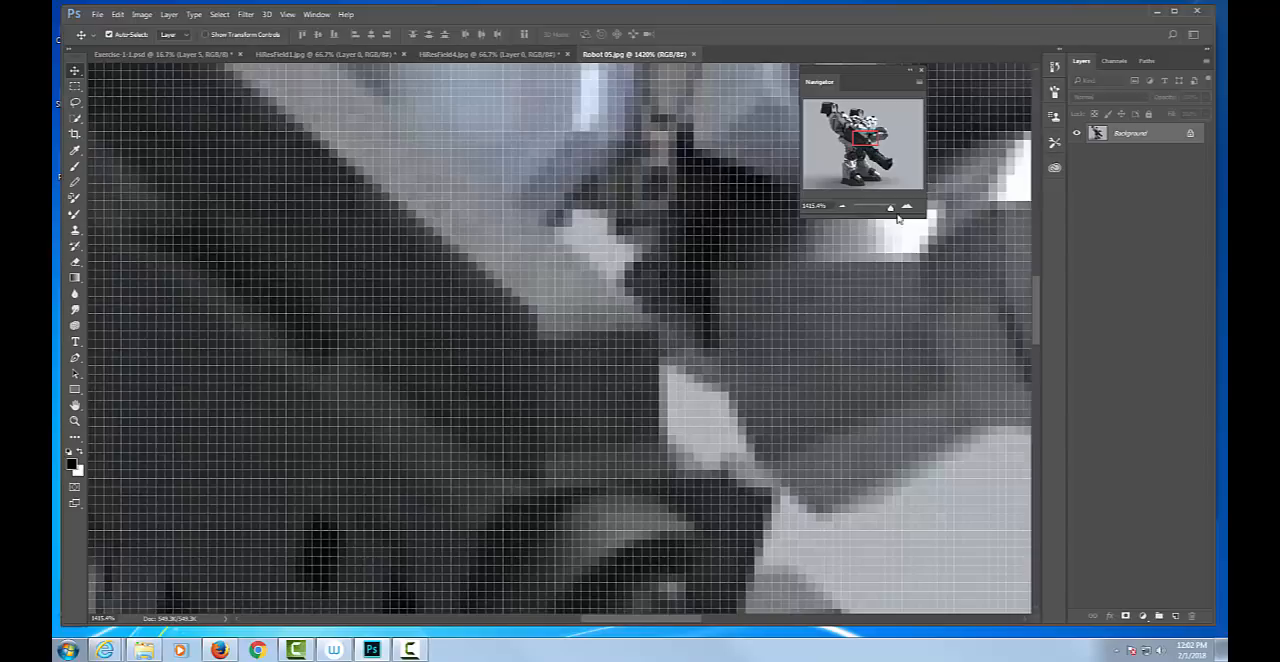
drag(889, 214, 878, 212)
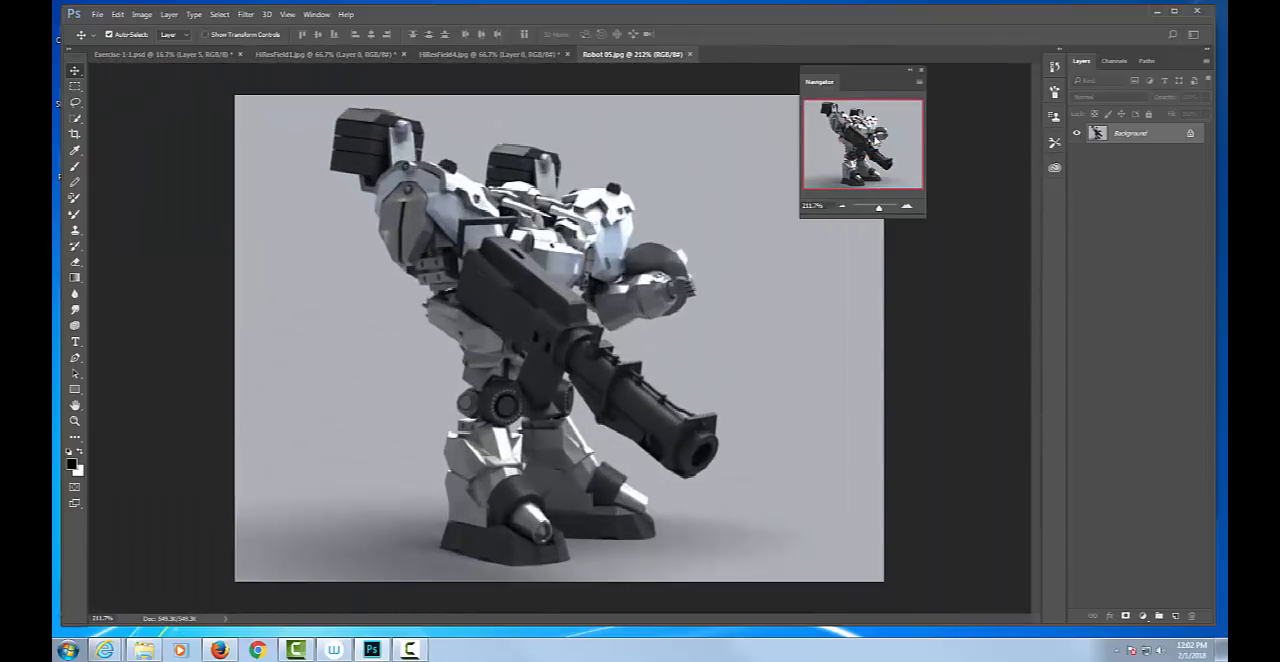
click(921, 74)
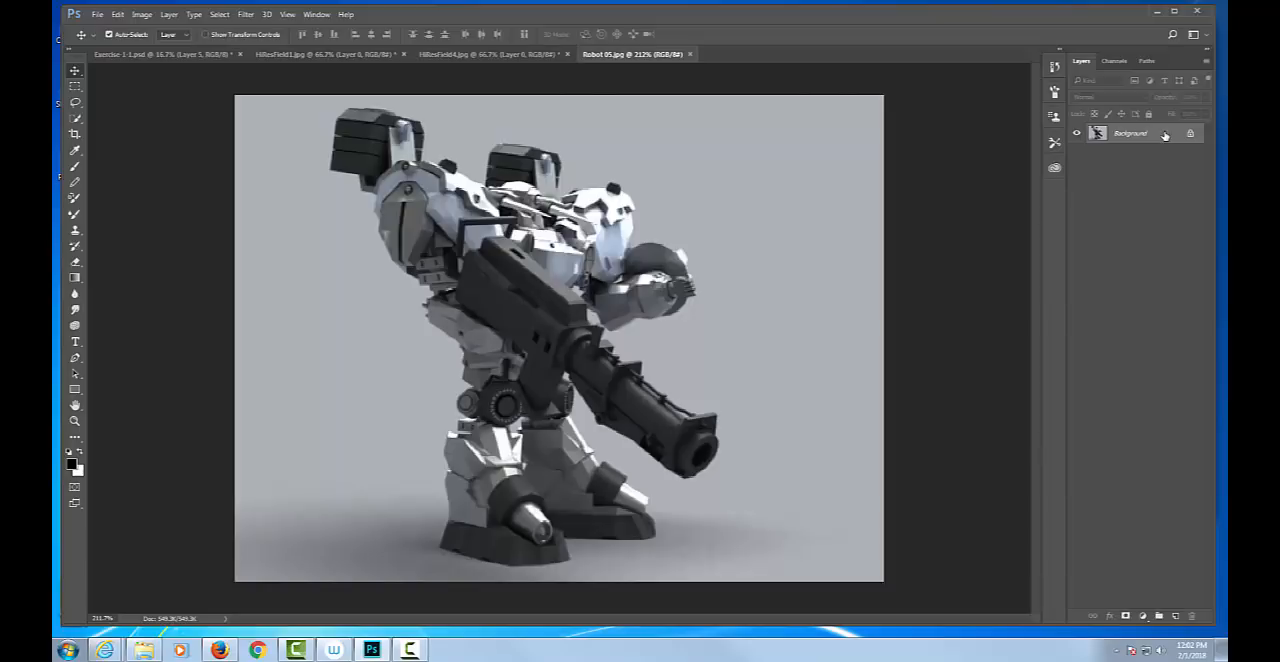
Choose the Lasso tool and convert the locked Background into a regular layer named Layer 0.
click(76, 104)
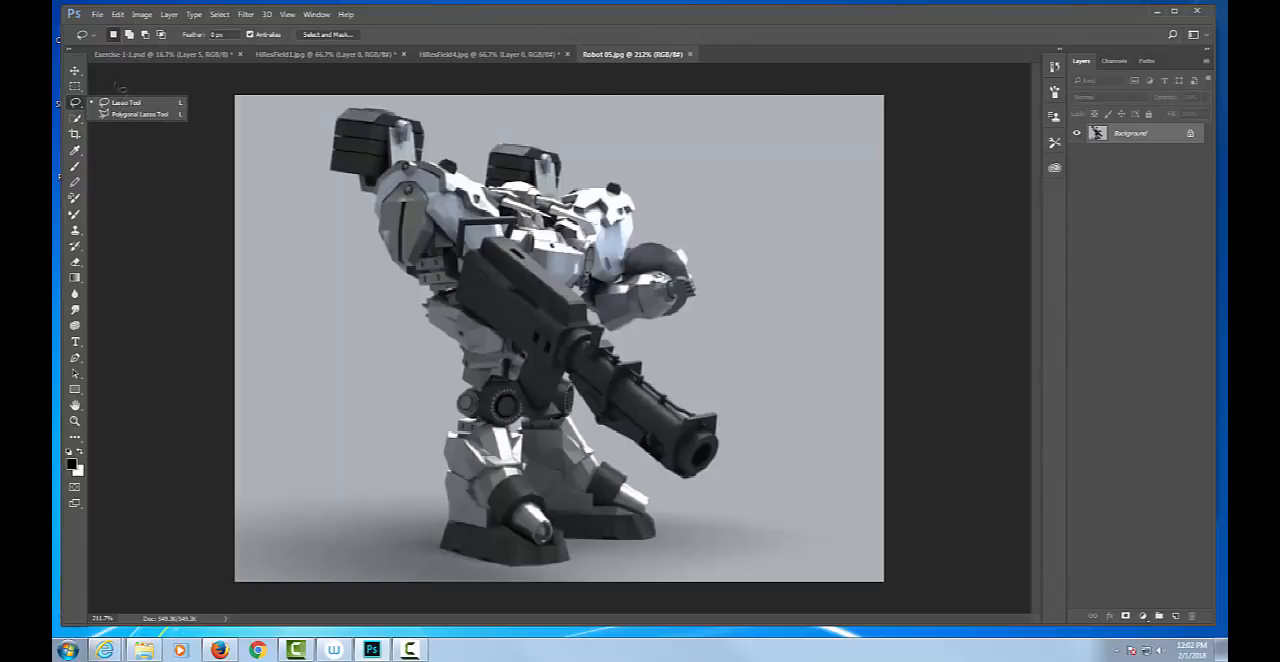
click(115, 104)
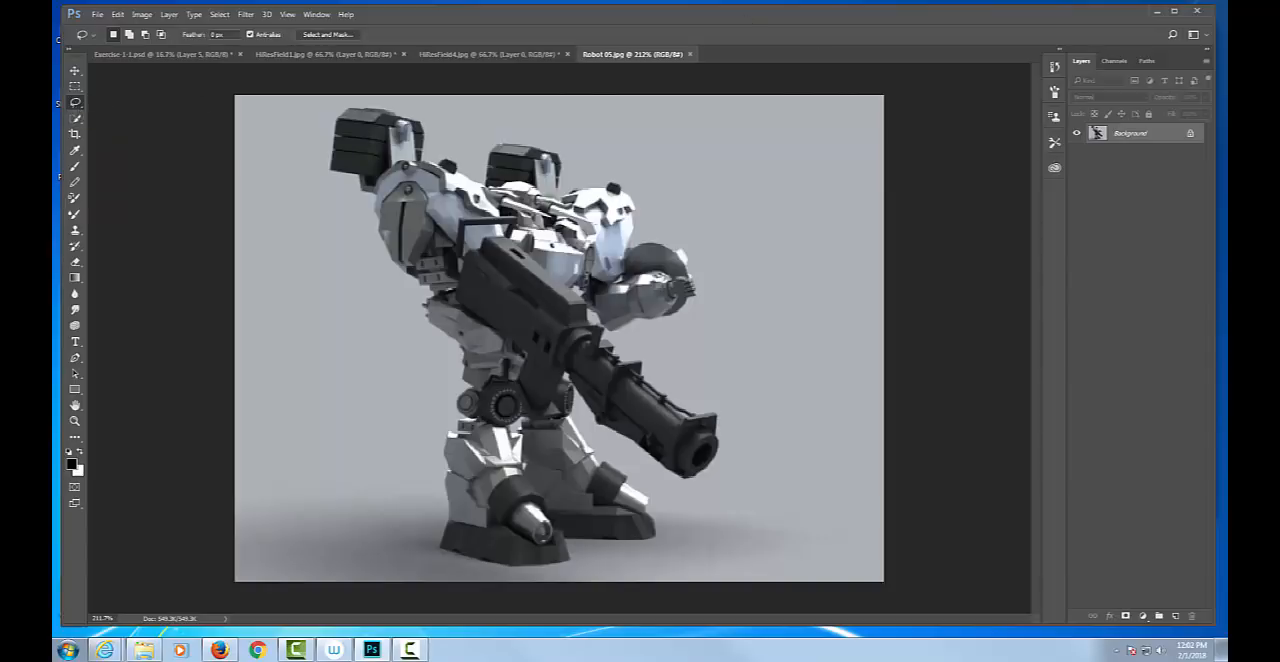
double_click(1152, 136)
click(745, 209)
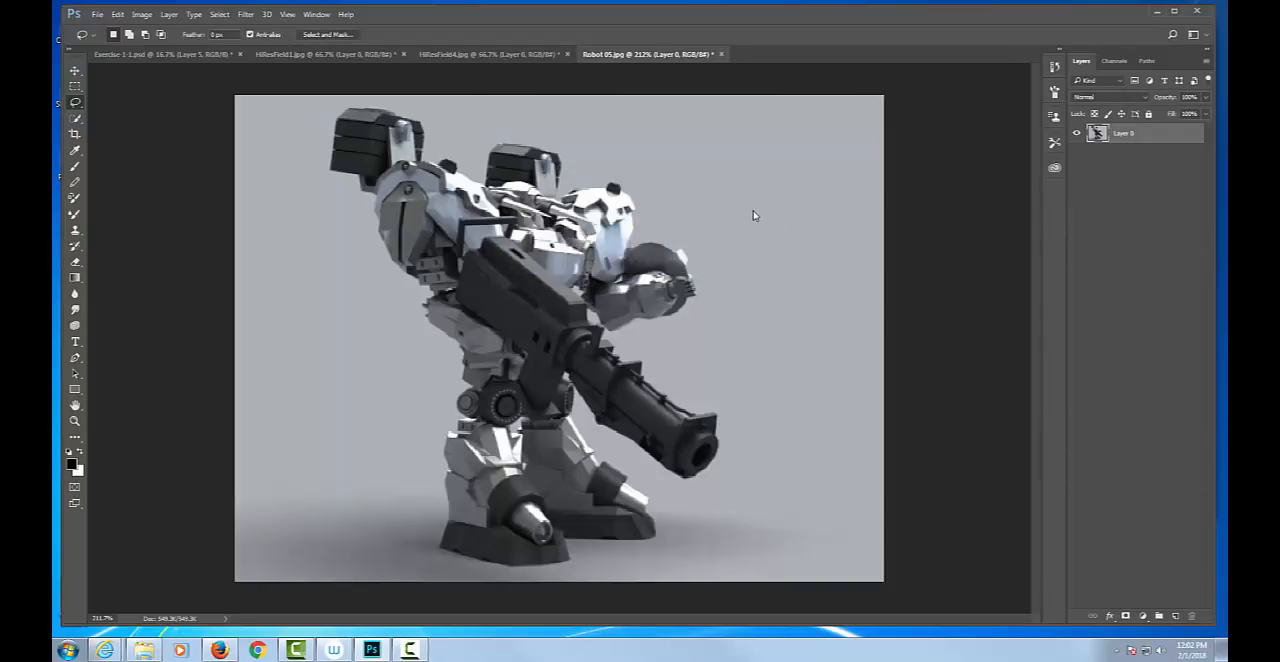
Lasso and delete a rounded patch in the image's upper-right corner and an irregular patch along its top edge, ending with nothing selected.
mouse_move(860, 82)
mouse_down()
mouse_move(802, 134)
mouse_move(865, 205)
mouse_move(940, 121)
mouse_move(751, 106)
mouse_up()
key(Delete)
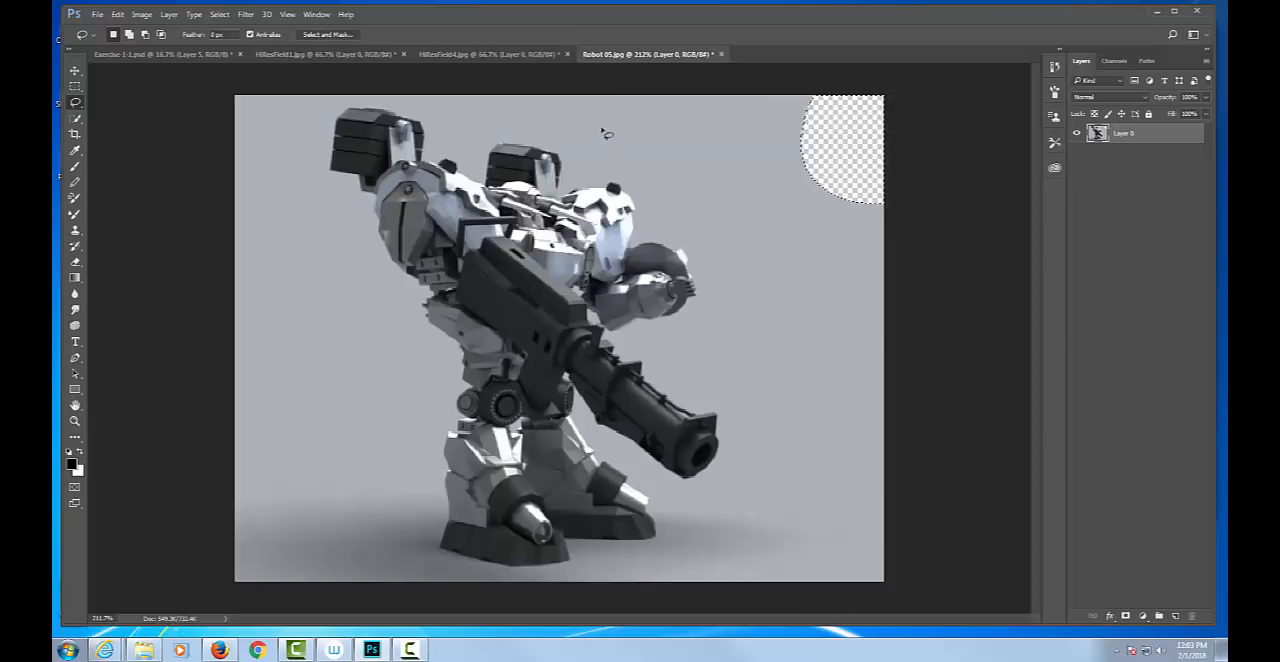
mouse_move(611, 102)
mouse_down()
mouse_move(628, 130)
mouse_move(686, 152)
mouse_move(771, 103)
mouse_move(596, 97)
mouse_up()
key(Delete)
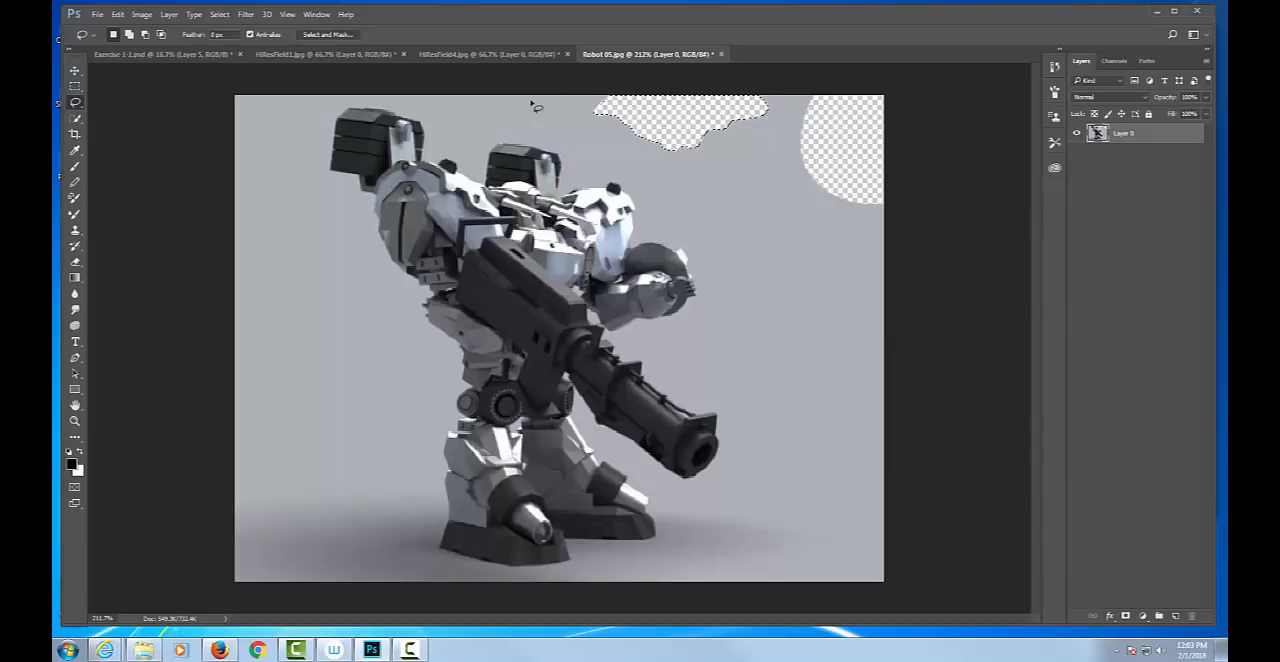
drag(721, 175, 775, 244)
key(ctrl+d)
Switch from the Lasso to the Polygonal Lasso tool.
right_click(75, 103)
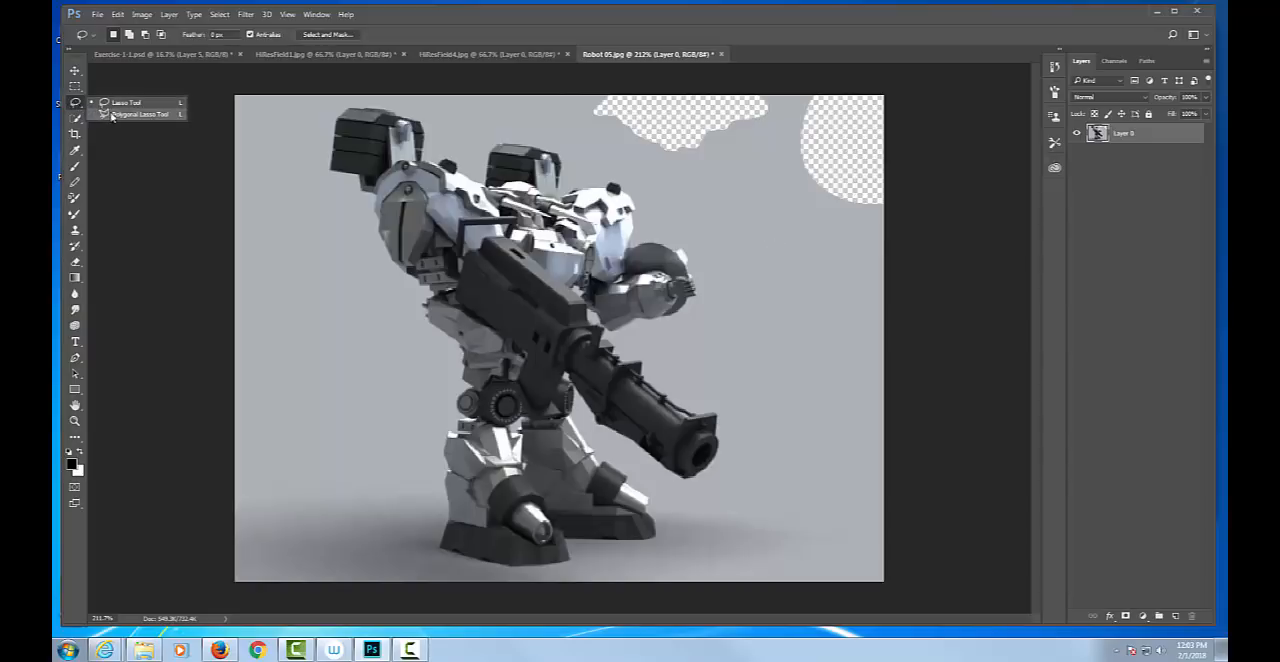
click(111, 116)
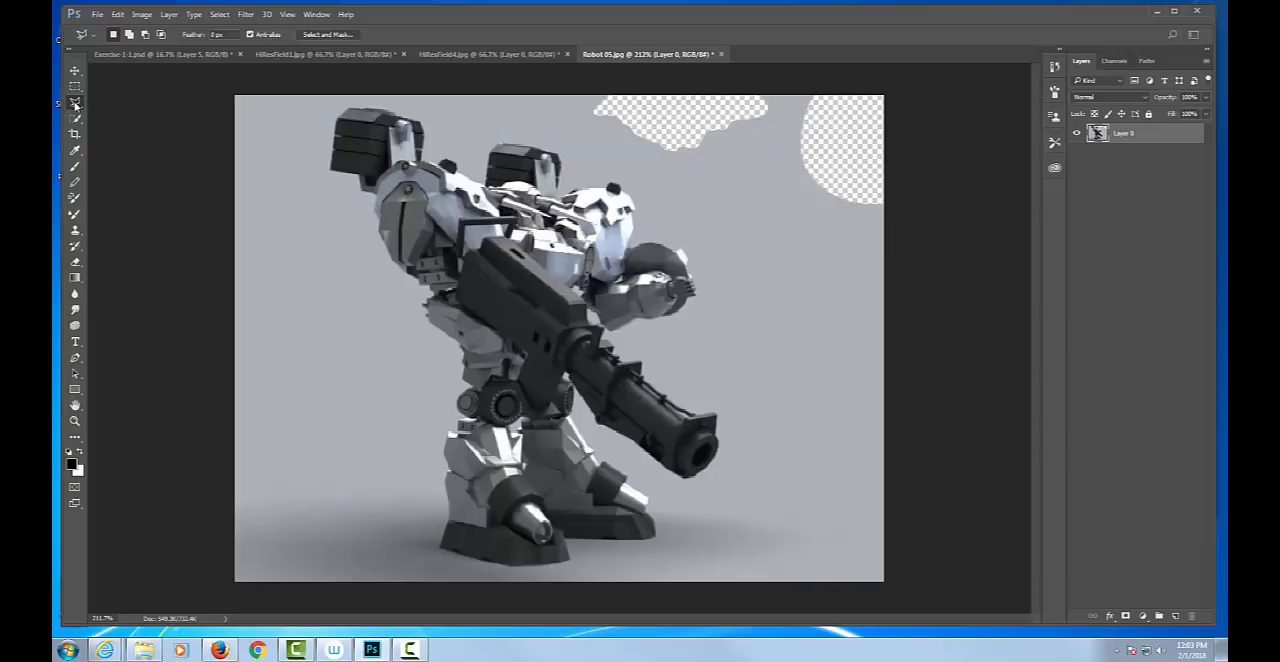
right_click(78, 100)
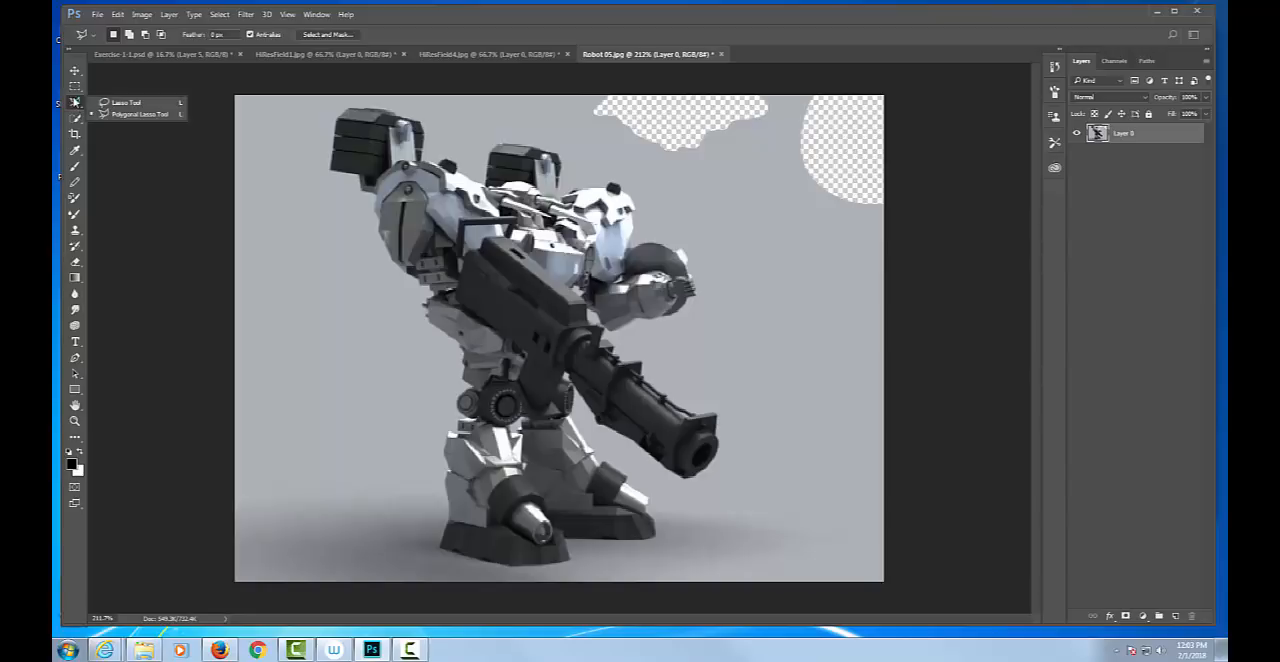
click(119, 116)
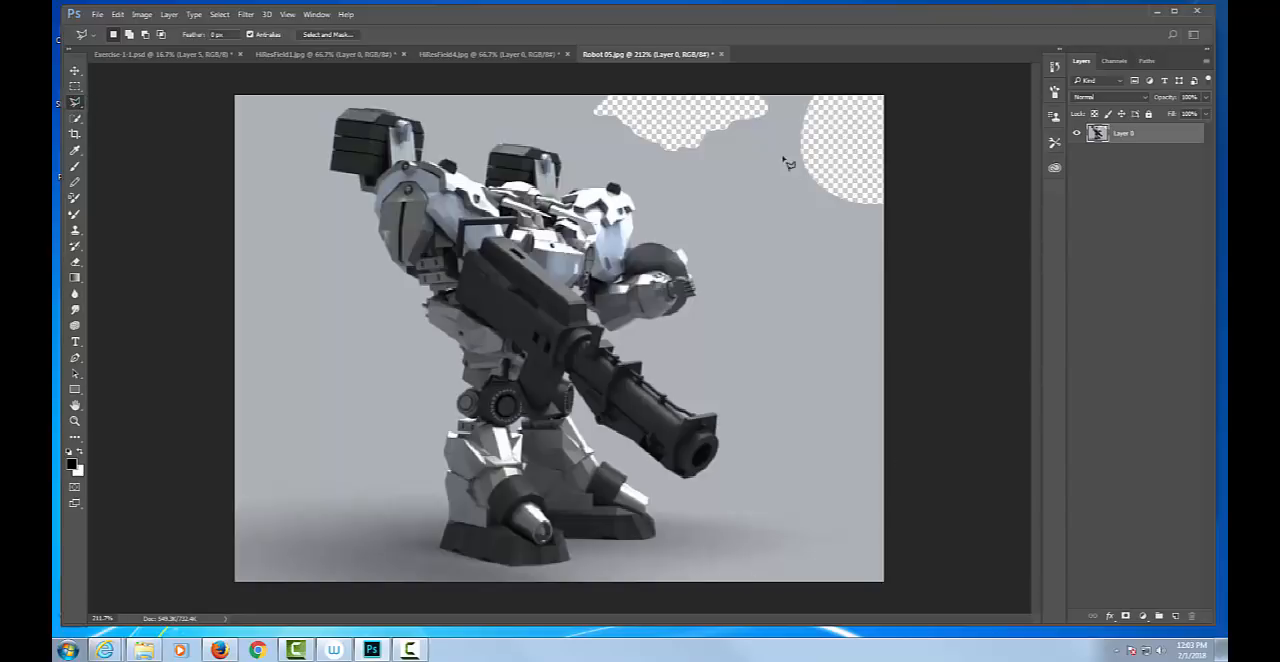
click(723, 167)
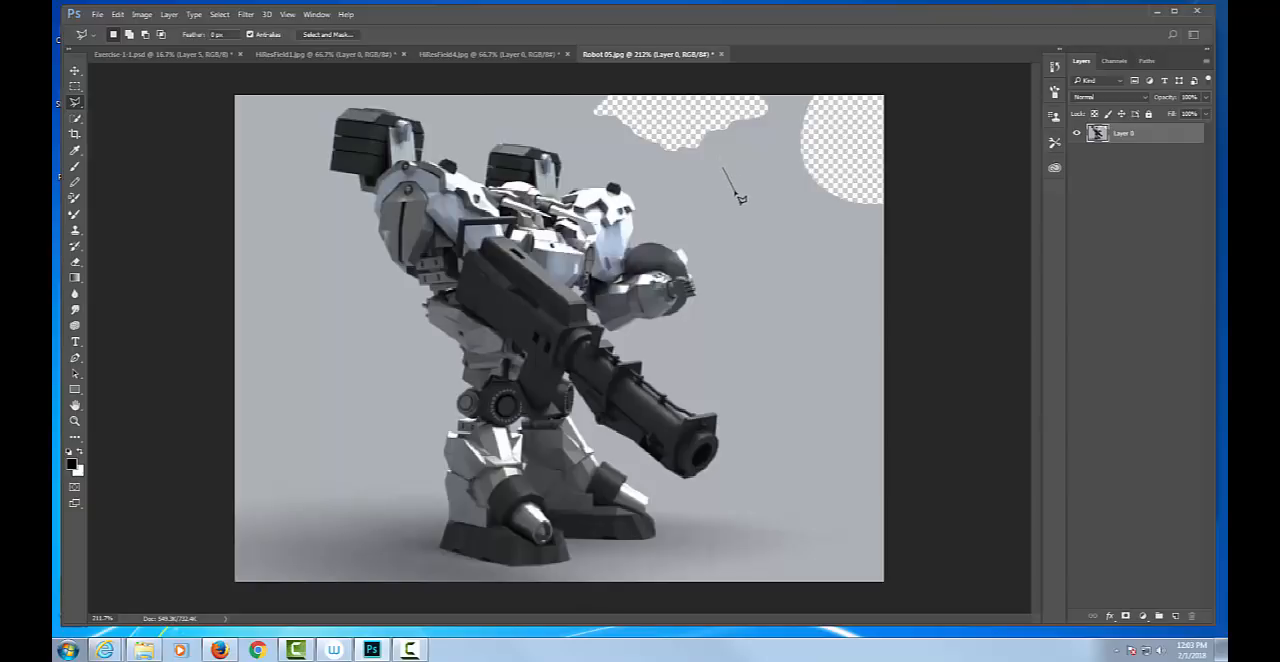
click(728, 248)
click(765, 283)
click(781, 240)
click(779, 216)
click(793, 217)
key(BackSpace)
key(BackSpace)
key(BackSpace)
click(781, 184)
key(BackSpace)
key(BackSpace)
key(BackSpace)
click(813, 265)
click(775, 115)
key(Escape)
Draw a closed polygonal selection in the empty gray background between the robot's raised arm and the deleted corner patch.
click(727, 152)
click(738, 138)
click(771, 298)
click(795, 222)
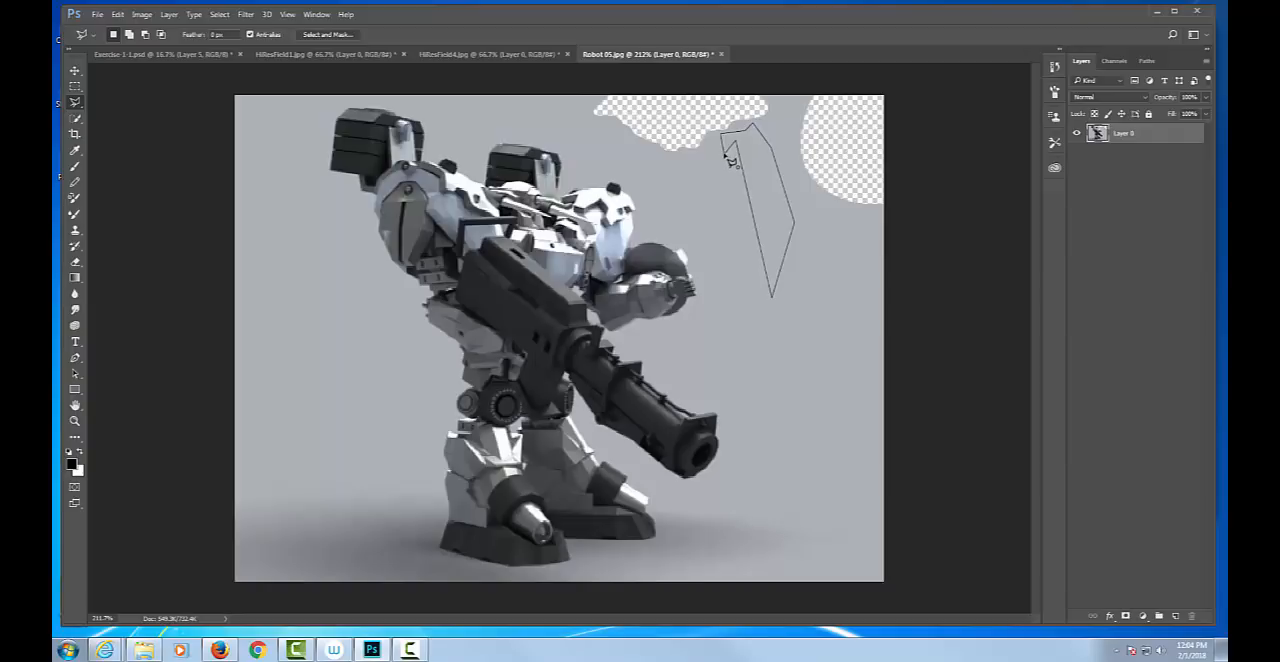
click(729, 157)
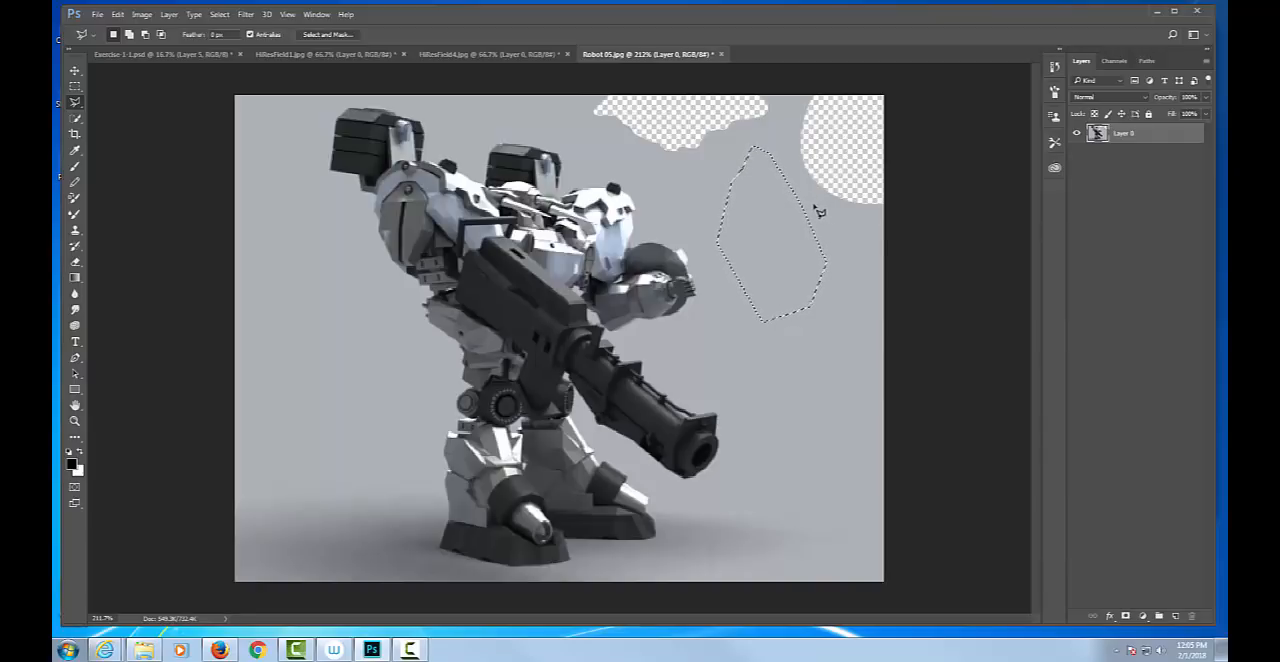
Add a small area to the polygonal selection's right edge, and subtract a polygon that cuts a notch into that side.
key(shift)
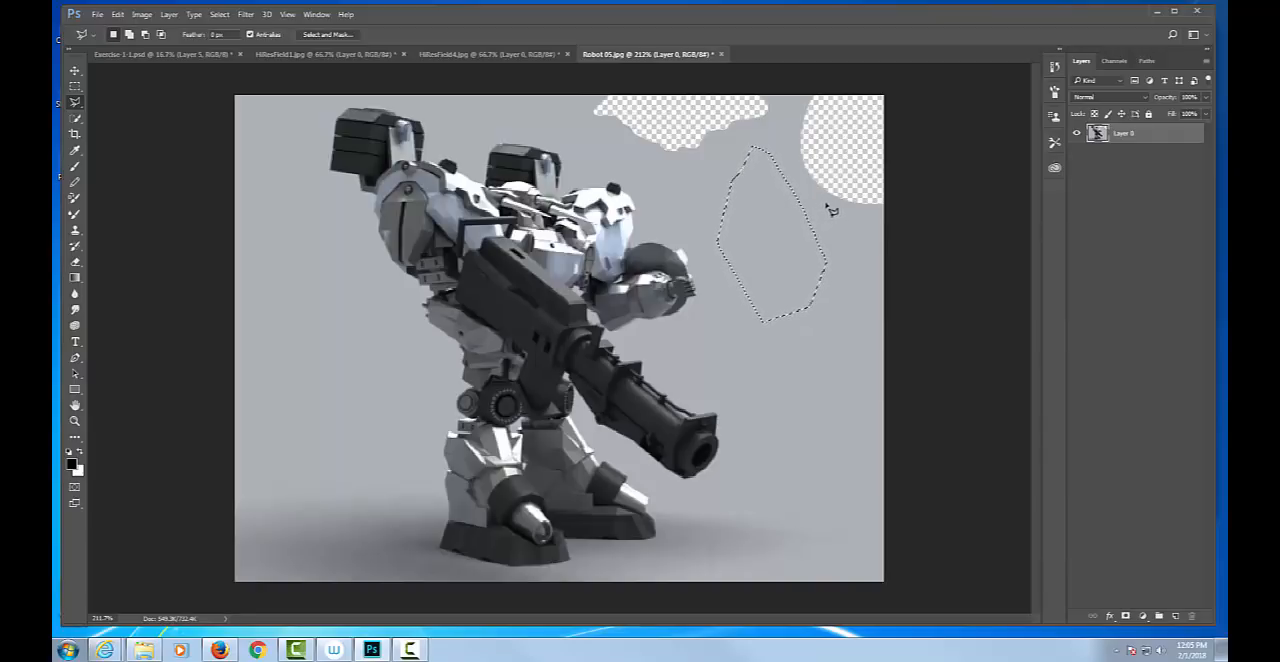
key(shift)
key(alt)
click(860, 258)
click(876, 208)
click(836, 143)
click(802, 142)
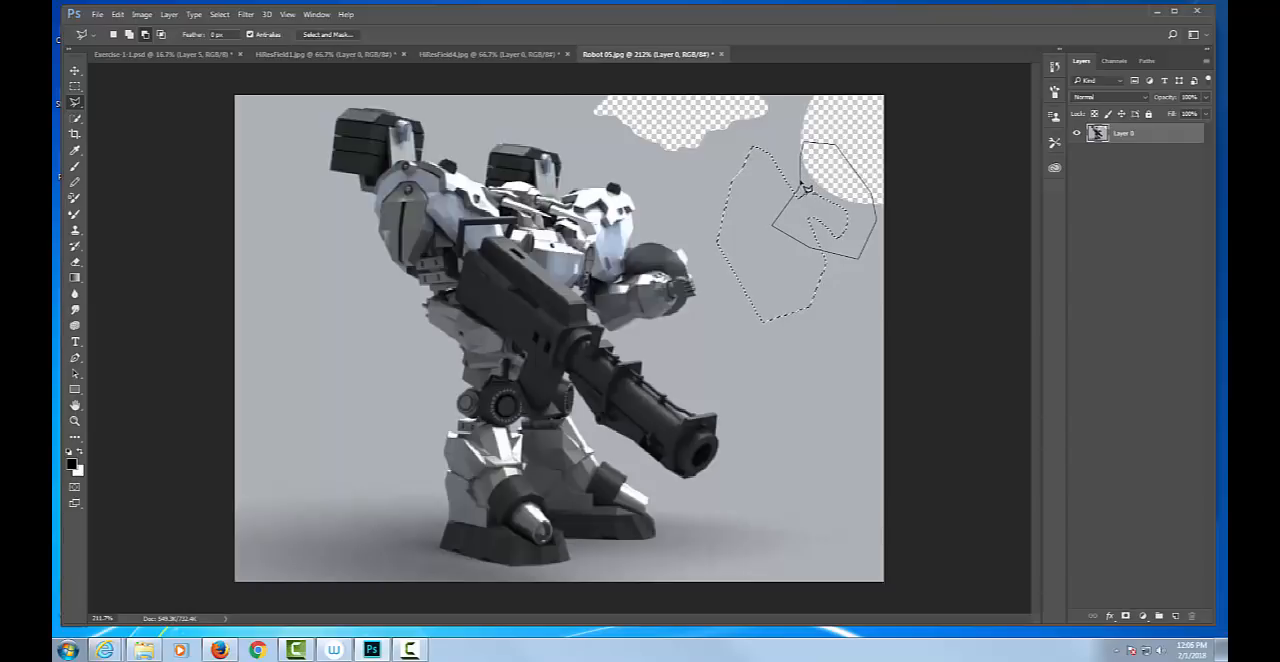
double_click(806, 192)
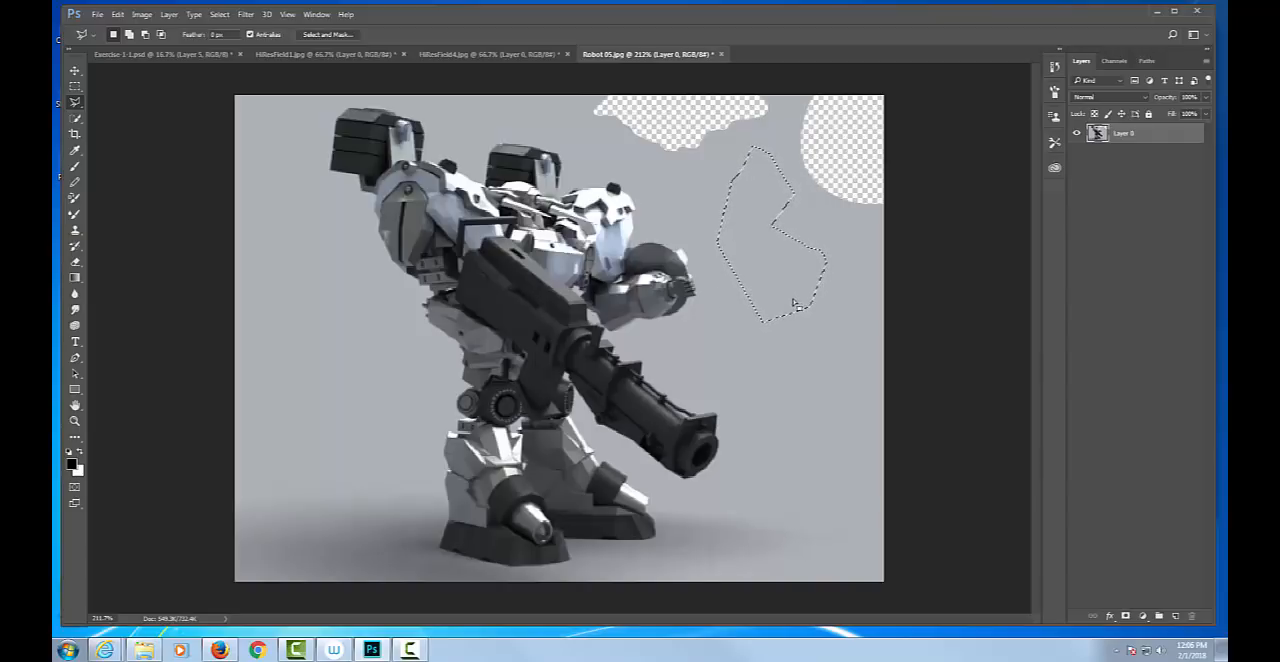
Subtract the selection's lower end and add a small separate loop beneath it, finishing by deselecting everything.
key(alt)
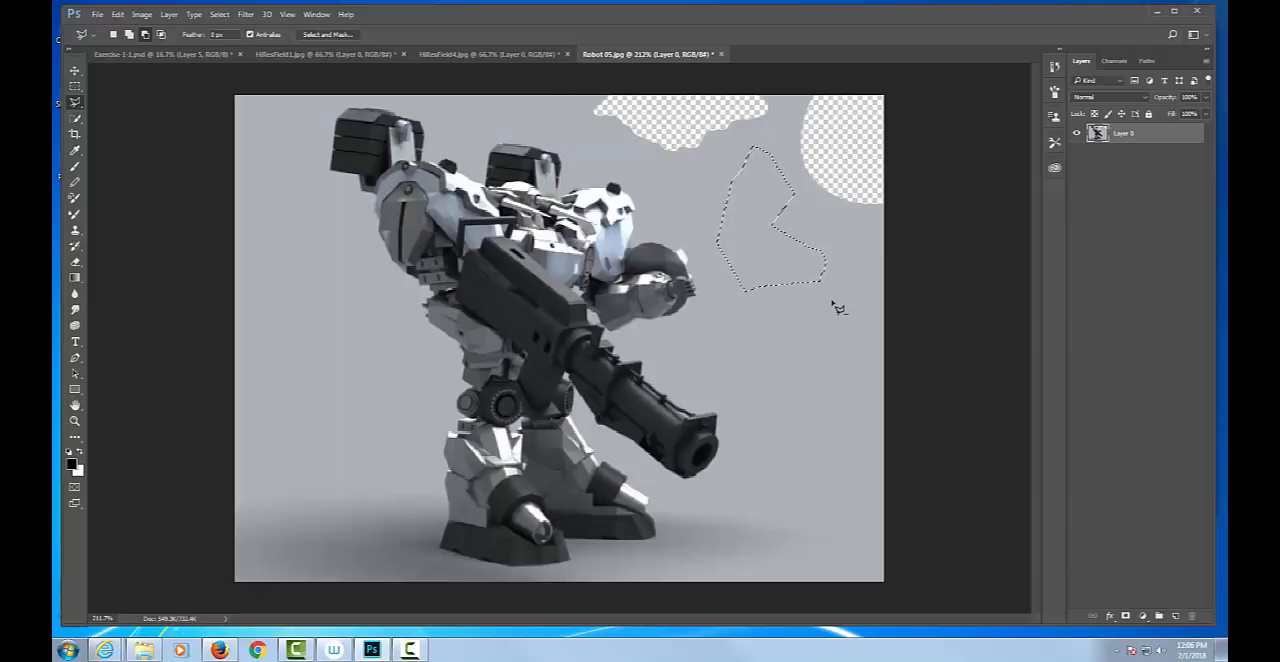
key(alt)
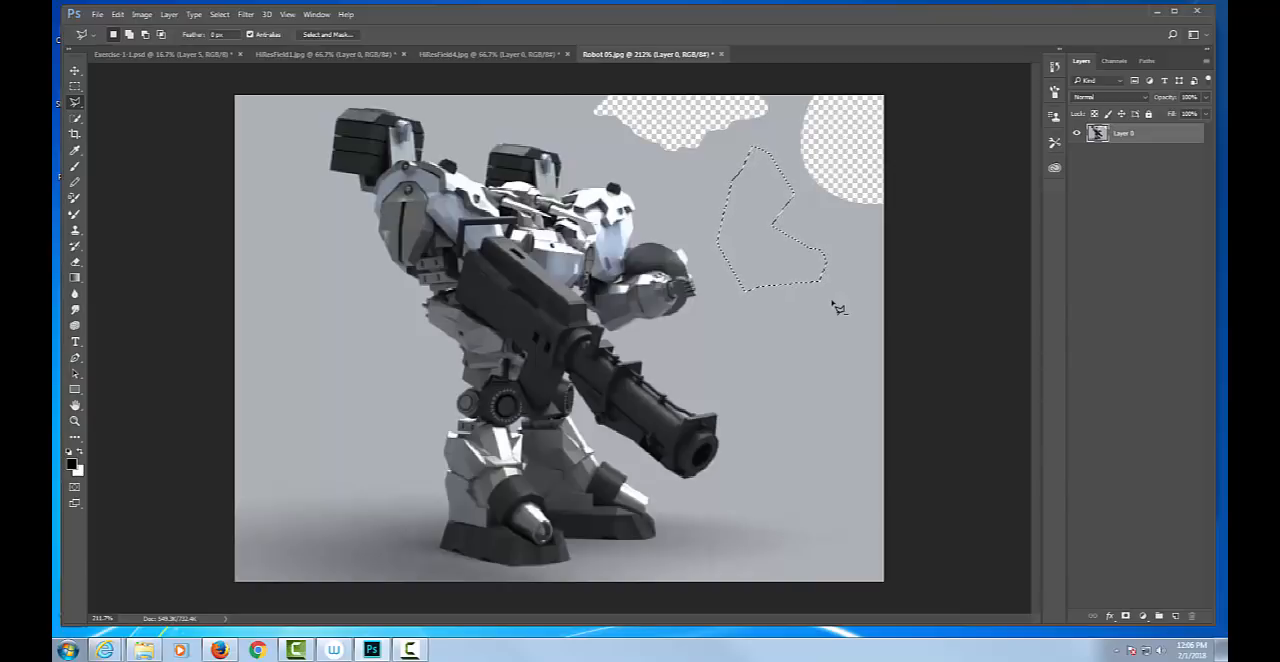
key(shift)
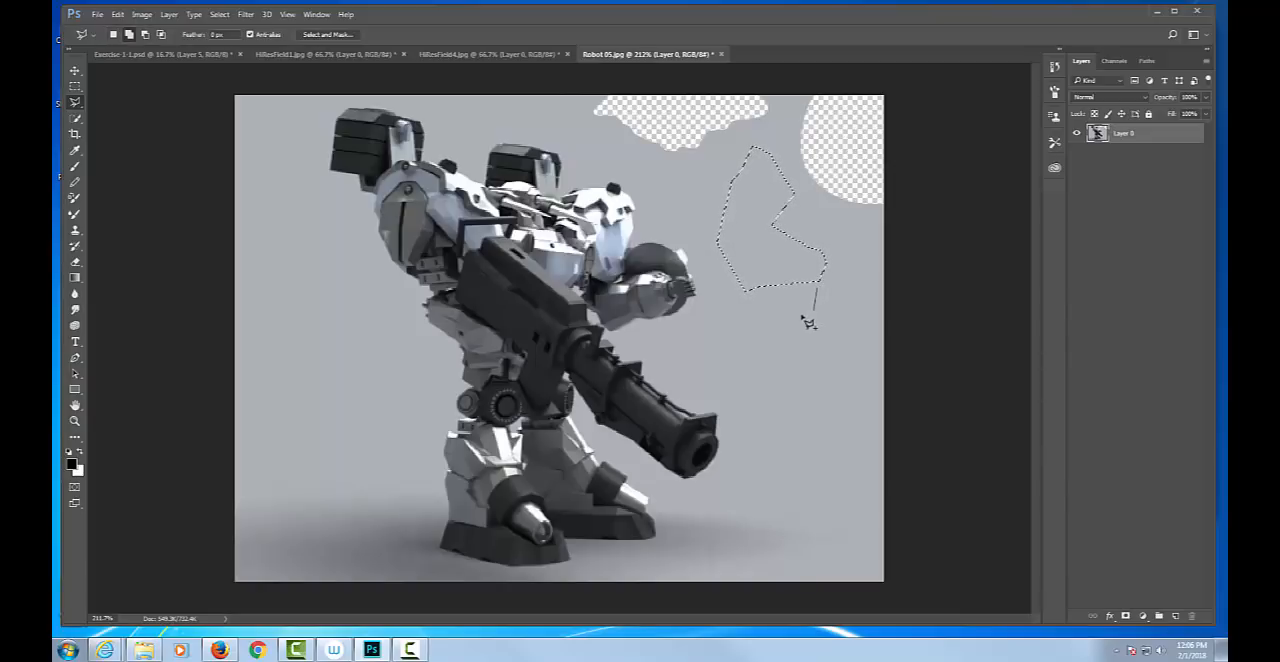
drag(823, 296, 792, 292)
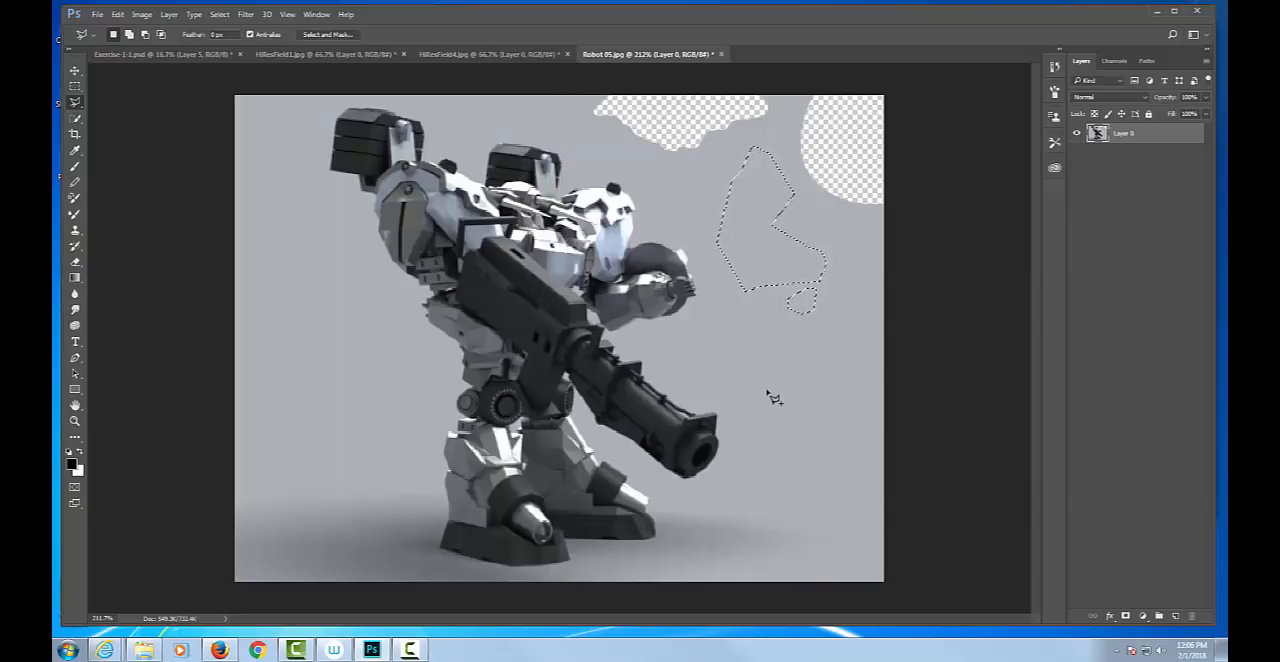
key(ctrl+d)
Select the gray background around the robot using the Magic Wand tool with tolerance 32 and Contiguous enabled.
click(75, 119)
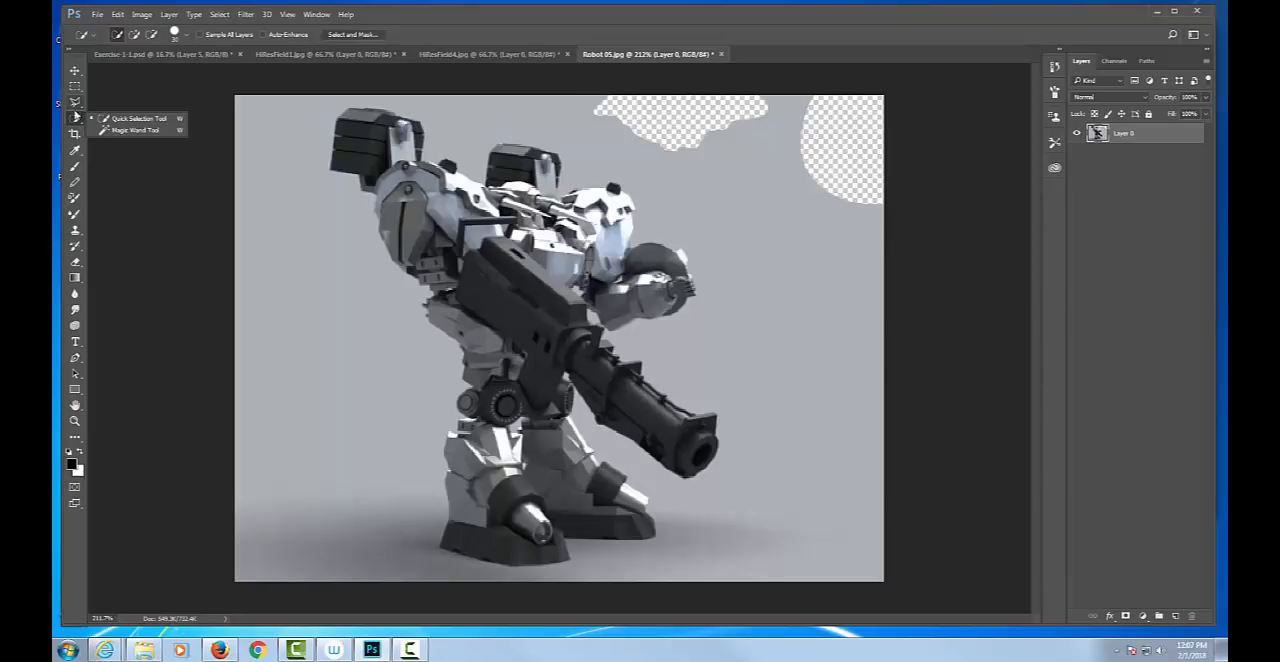
click(142, 131)
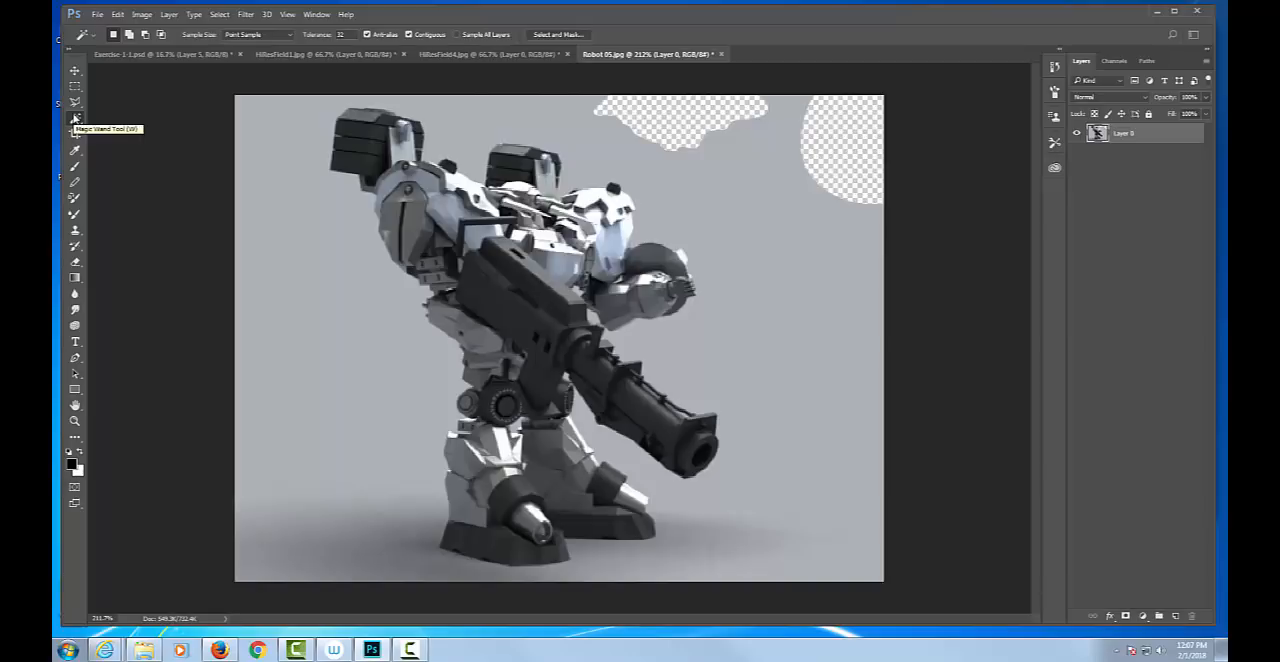
click(461, 130)
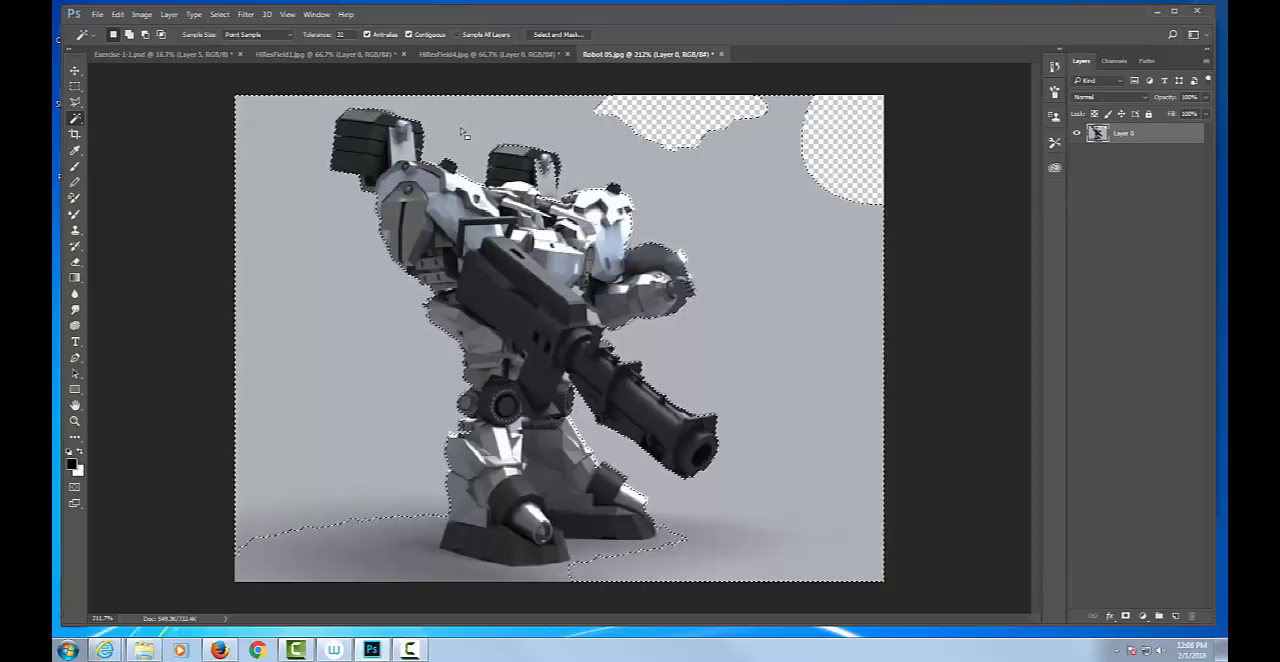
Delete the selected gray background as a trial, undo the deletion and deselect.
key(Delete)
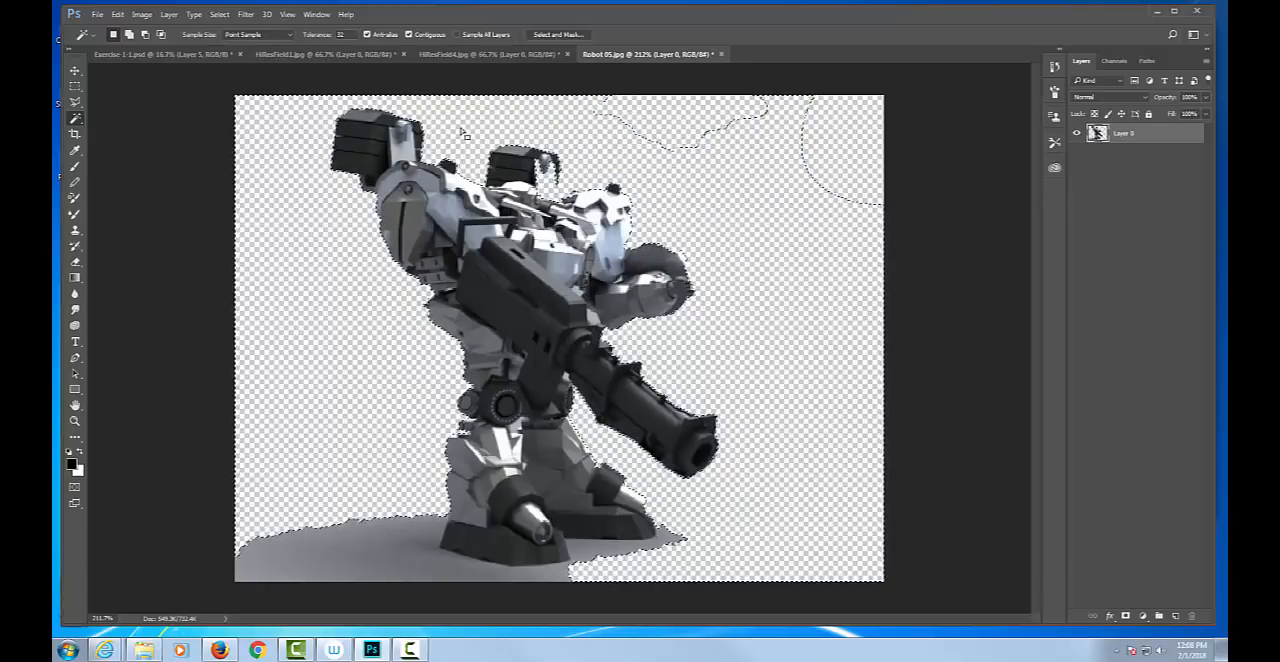
key(ctrl+z)
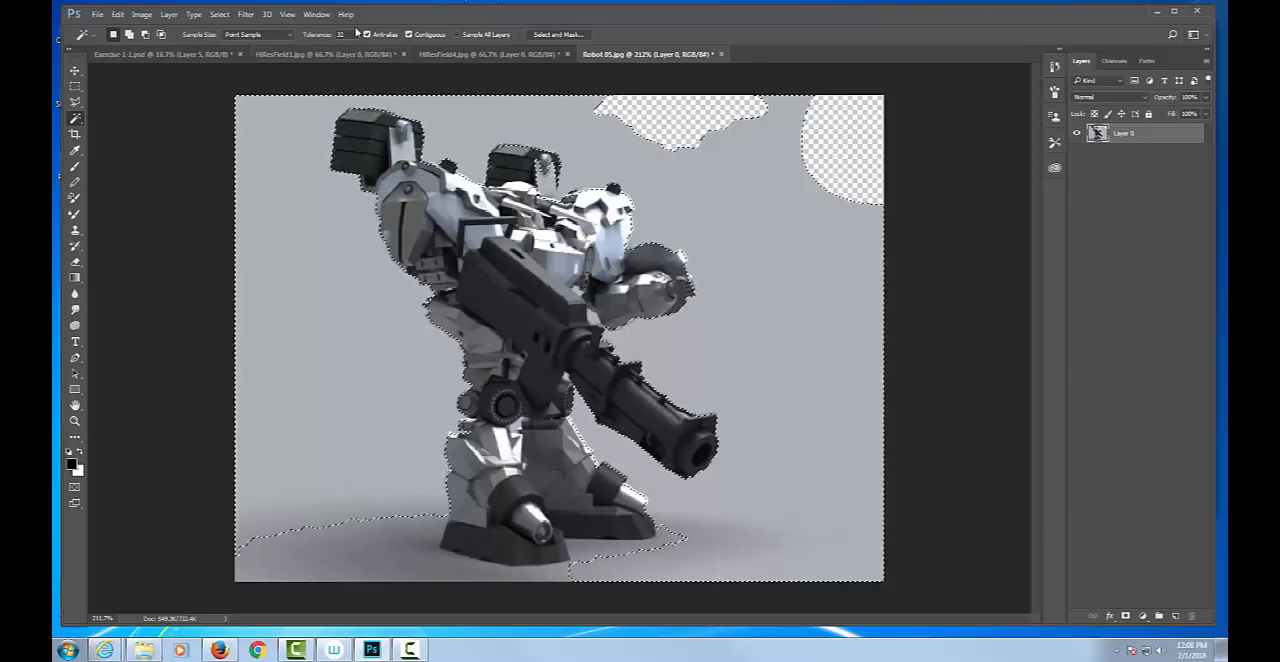
key(ctrl+d)
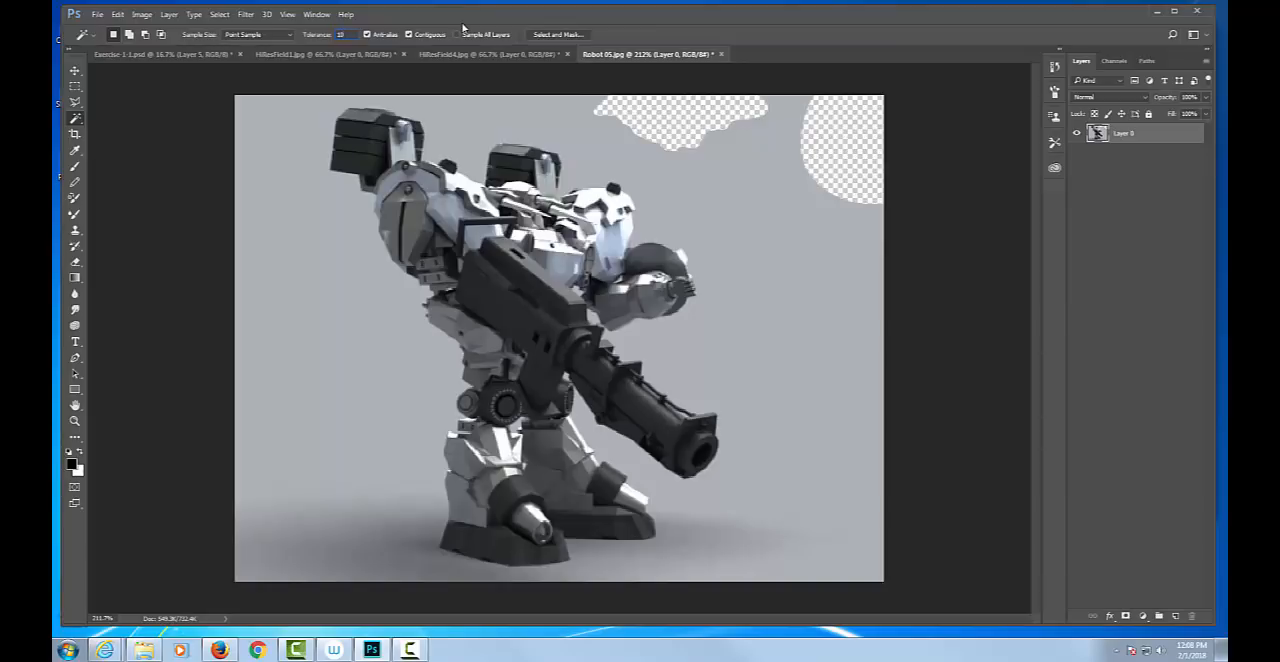
Compare Magic Wand selections of the gray background at tolerance 10 and tolerance 50.
click(450, 131)
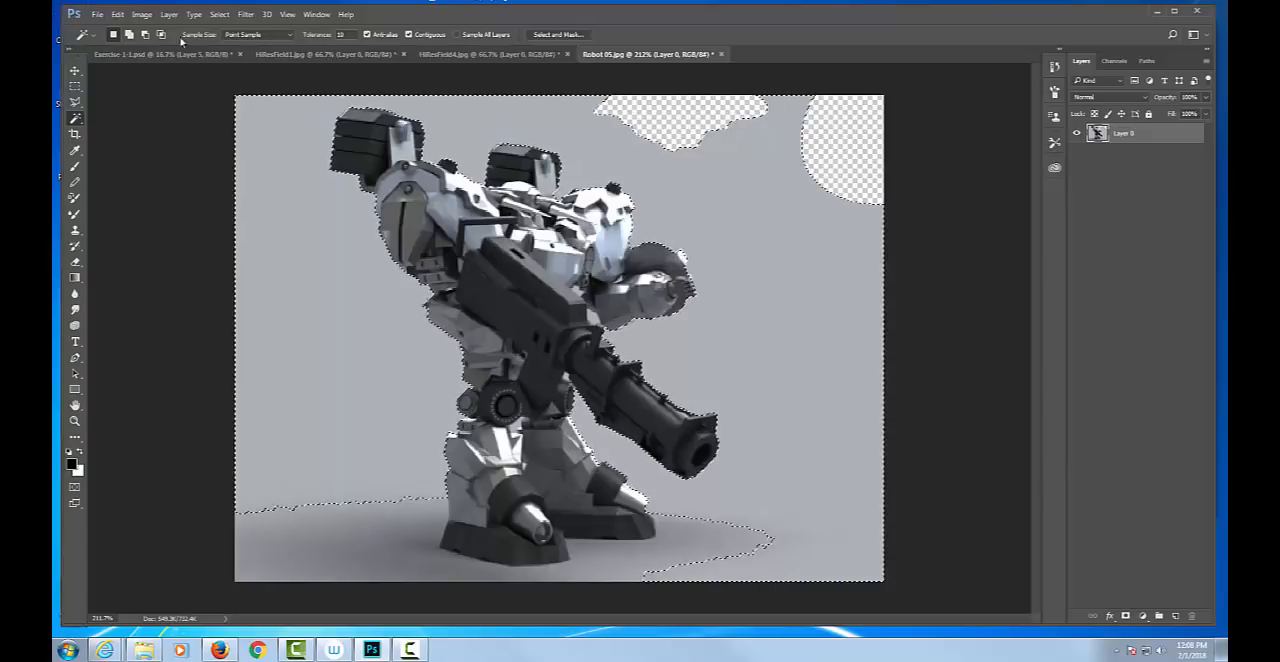
right_click(78, 120)
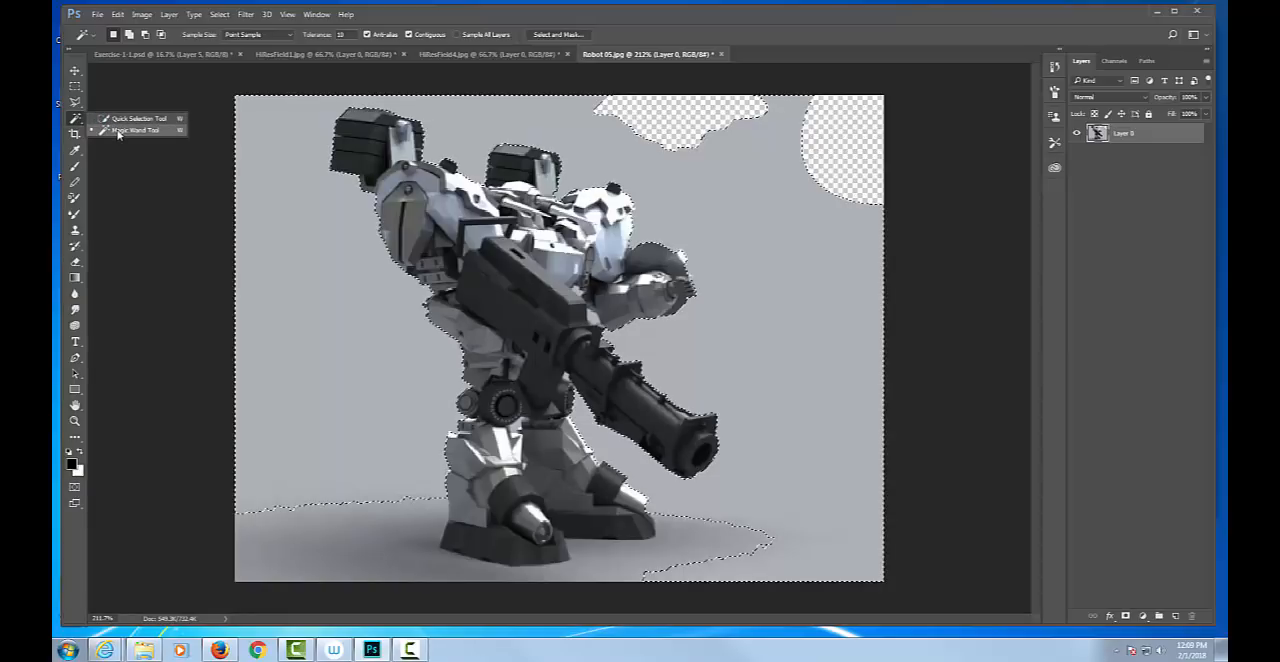
click(117, 134)
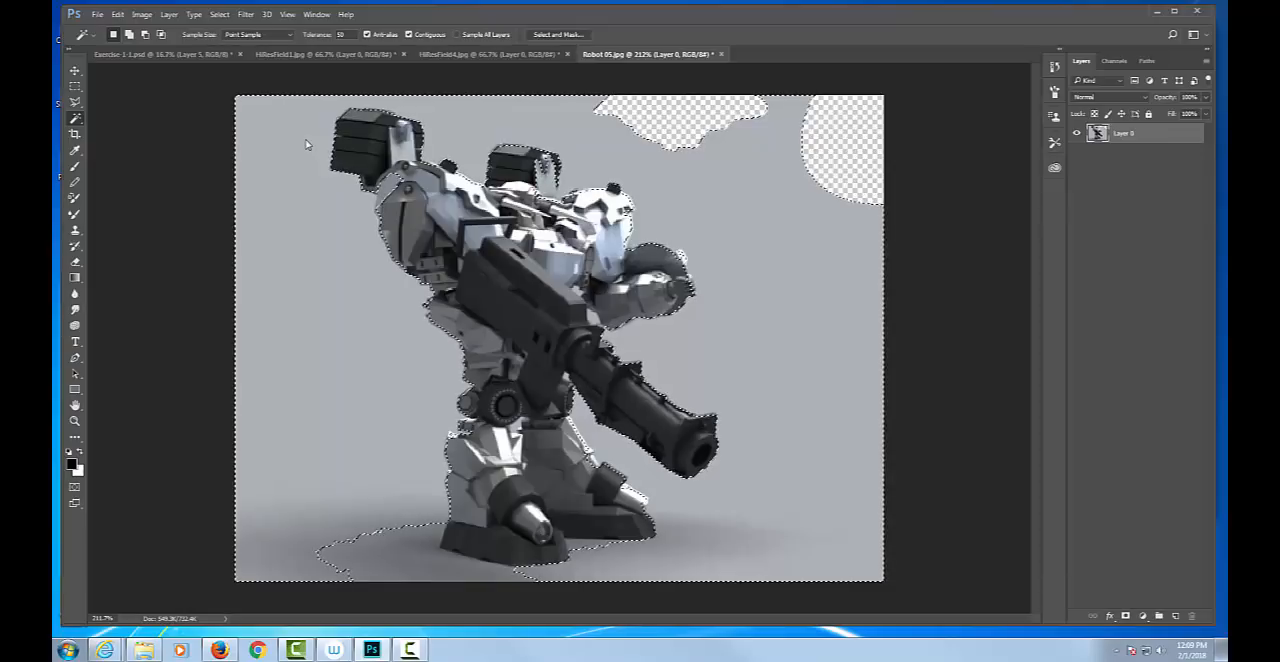
Clear the selection, set the Magic Wand tolerance to 5, reselect the gray background above the floor shadow and delete it.
key(ctrl+d)
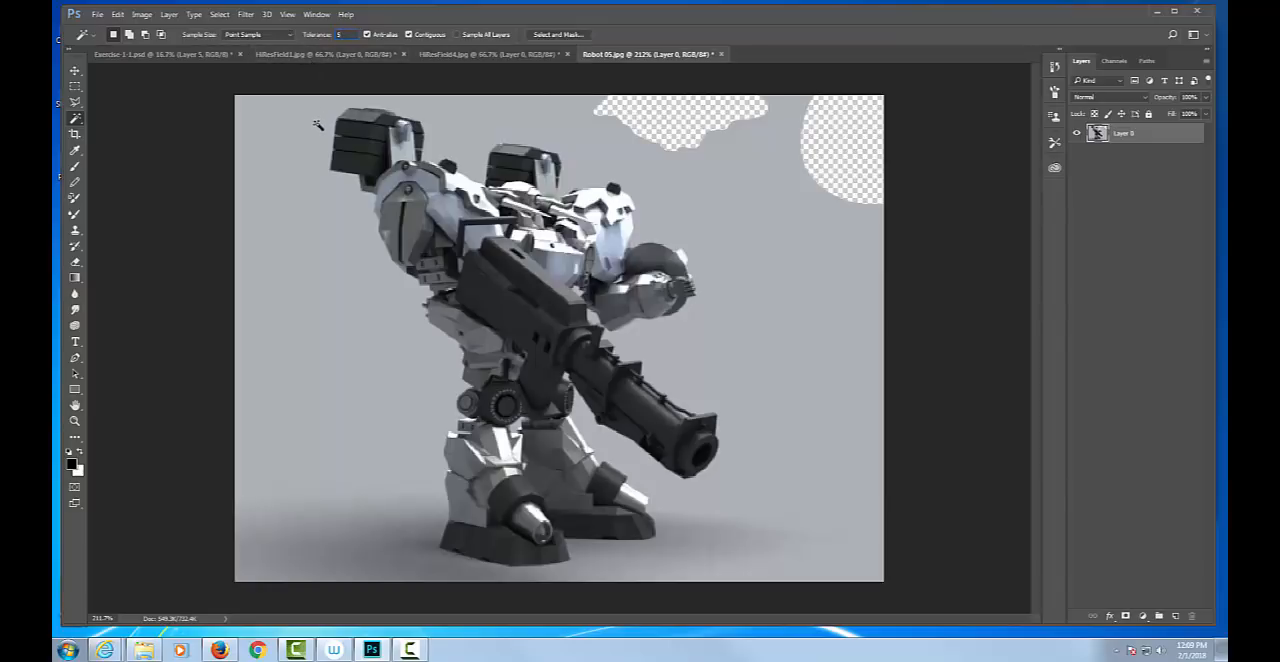
click(502, 117)
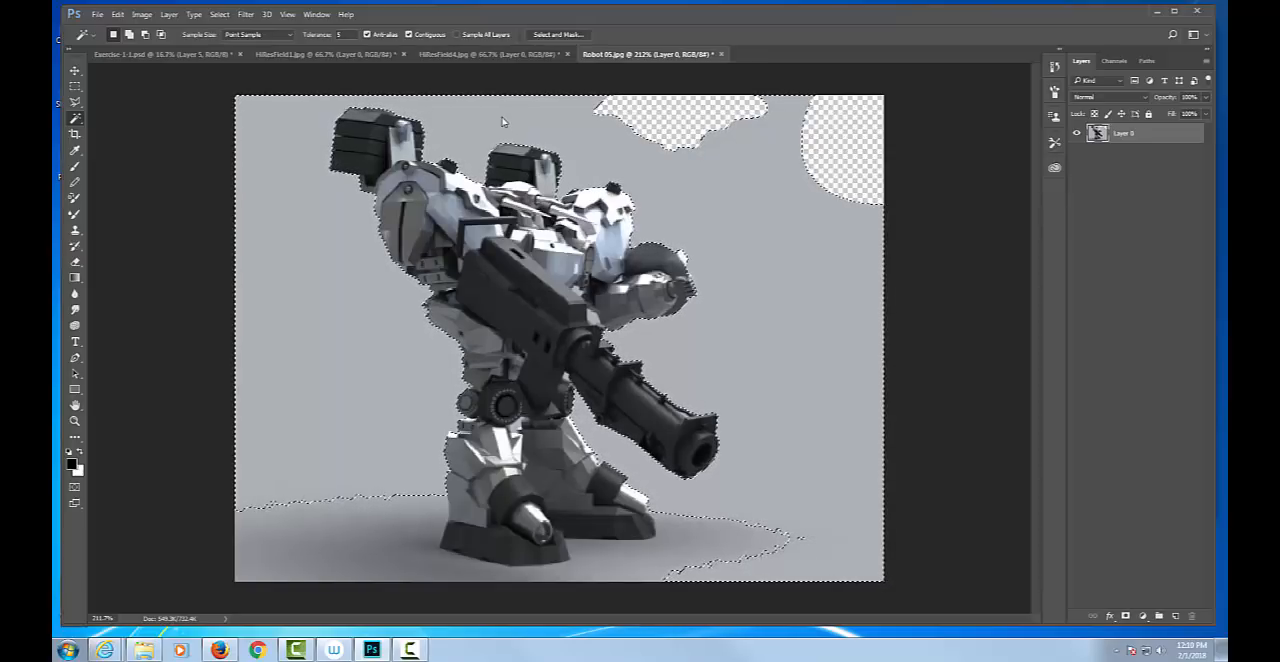
key(Delete)
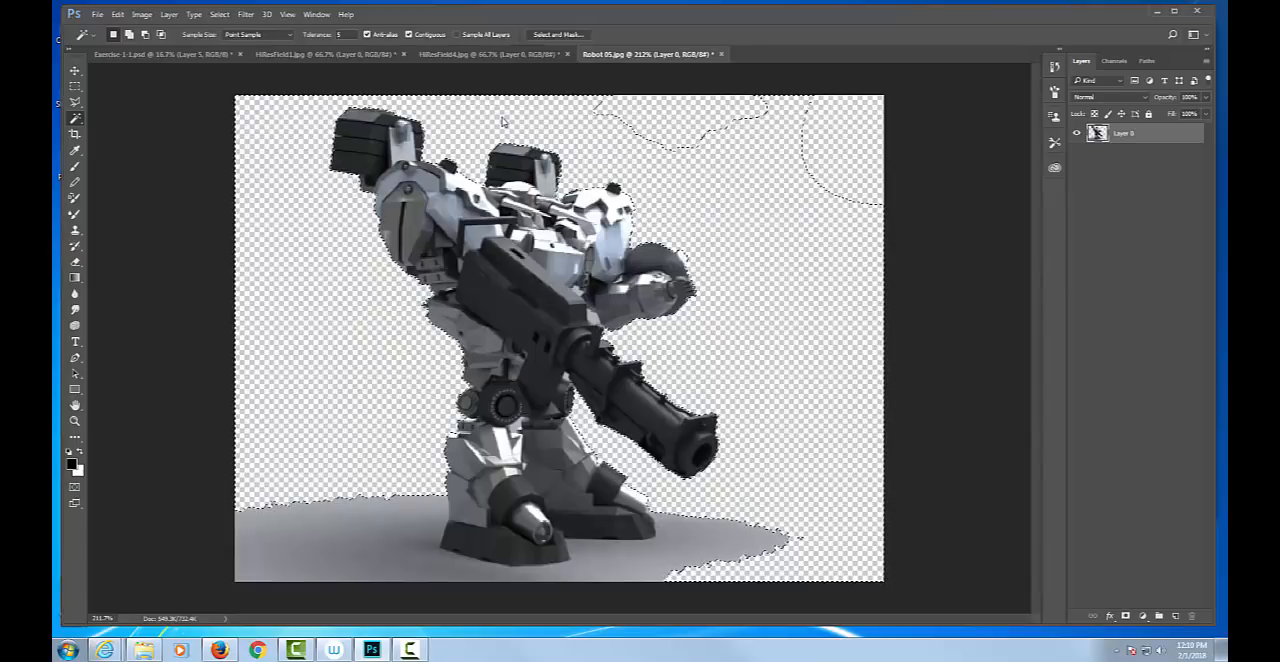
Clear the selection, outline the floor shadow in front of the near foot and out past the canvas with the Polygonal Lasso, delete it and deselect.
key(ctrl+d)
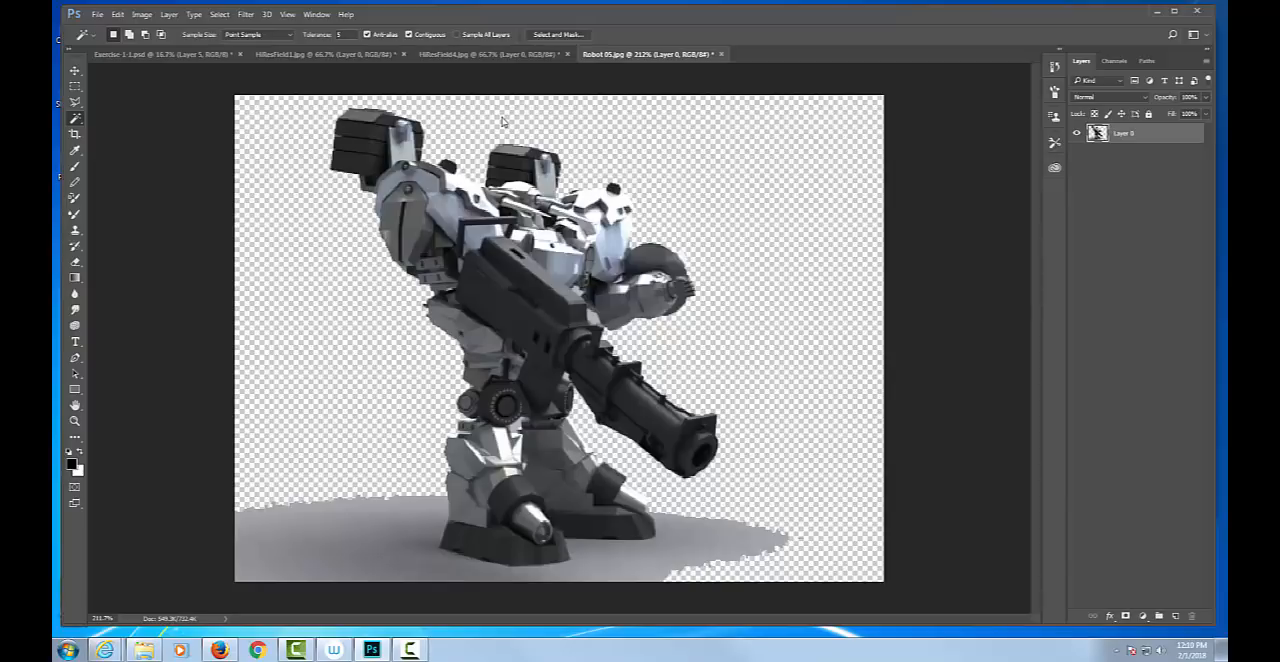
click(76, 103)
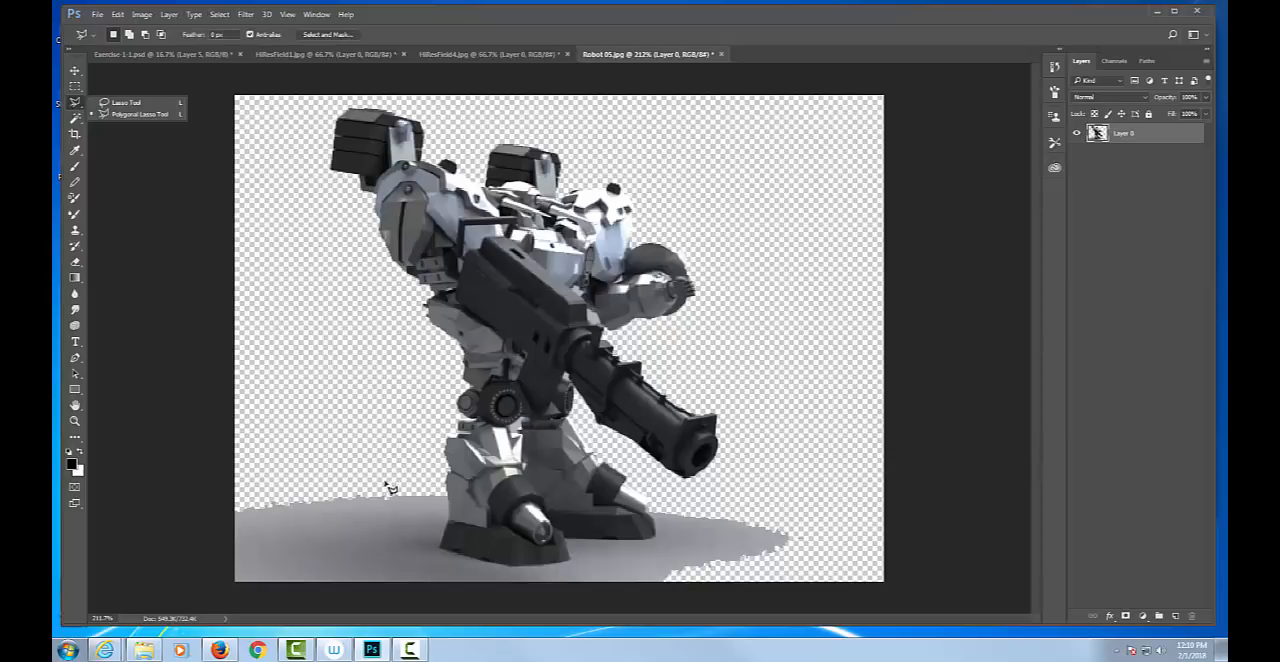
click(448, 495)
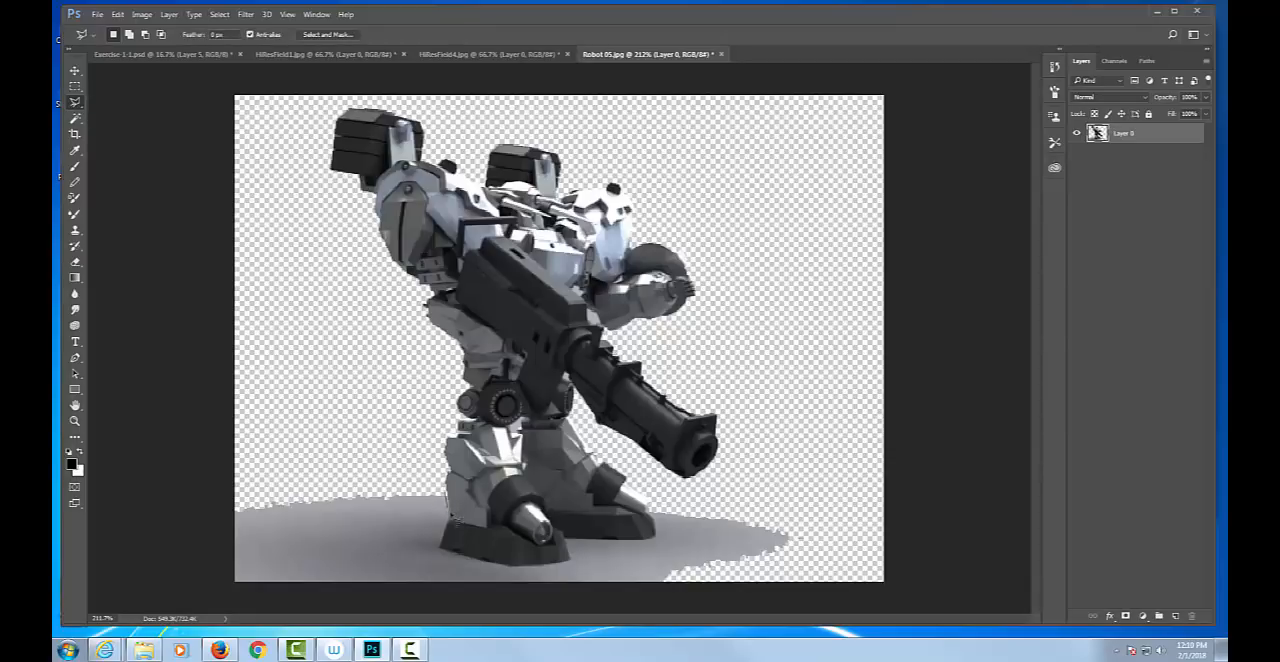
click(452, 521)
scroll(446, 552, up, 2)
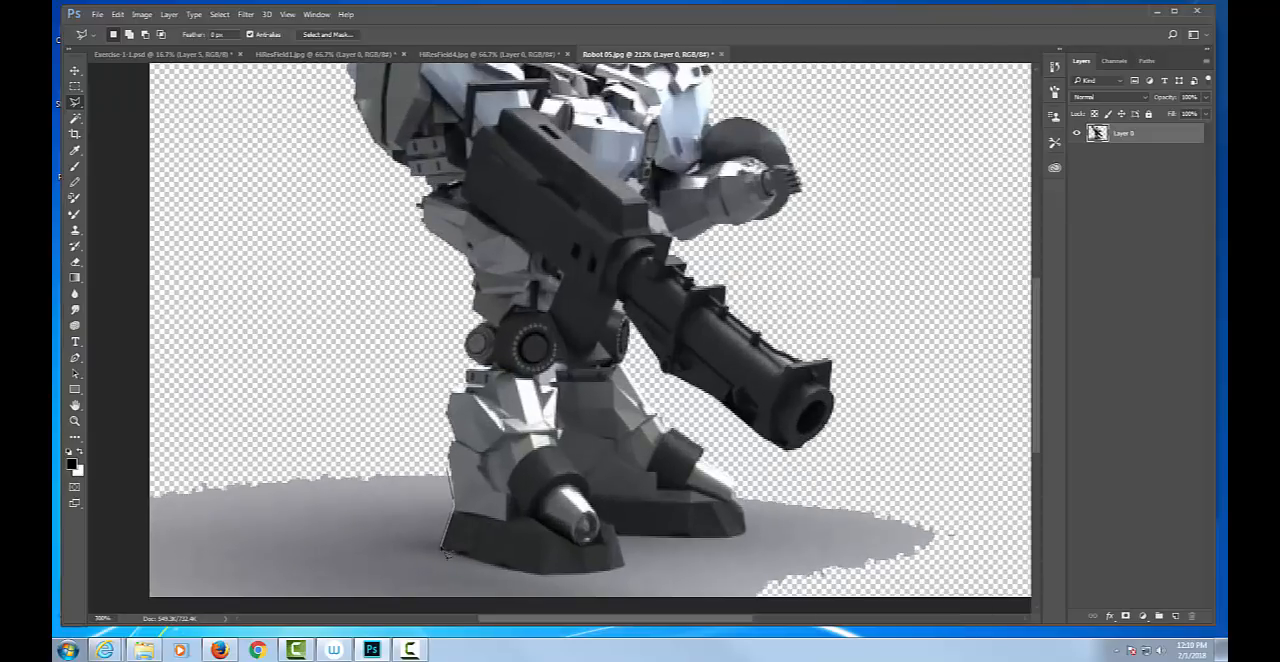
click(441, 548)
click(542, 575)
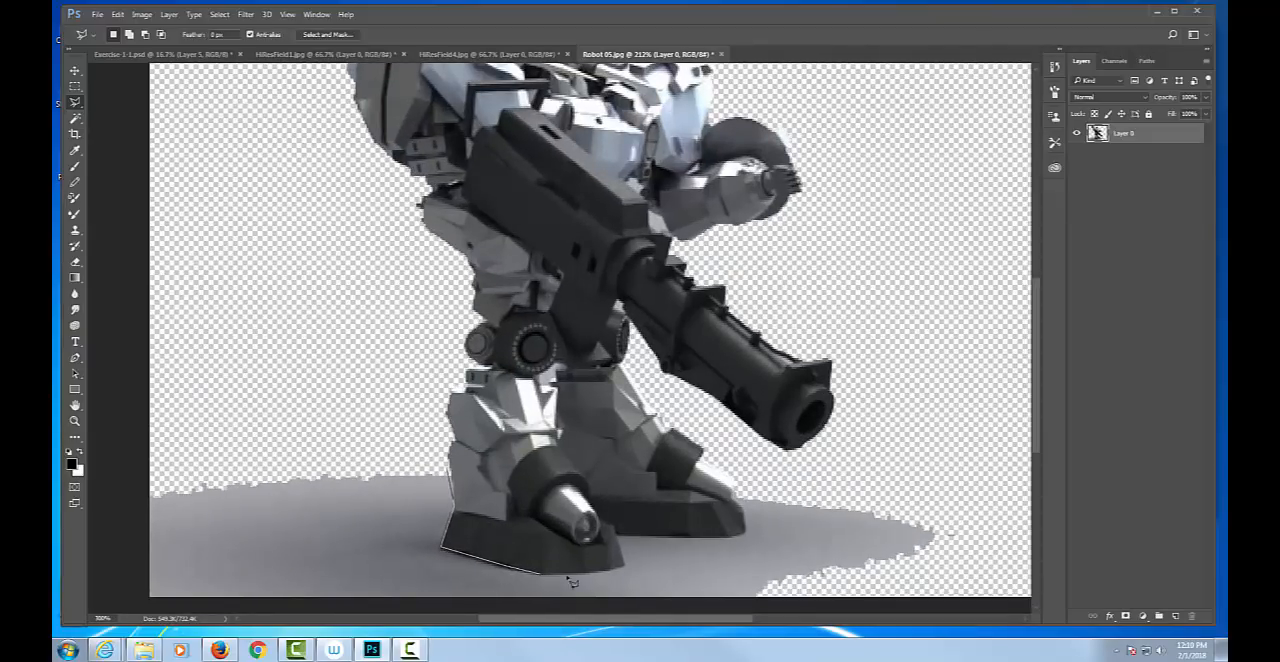
click(622, 569)
click(662, 551)
click(824, 579)
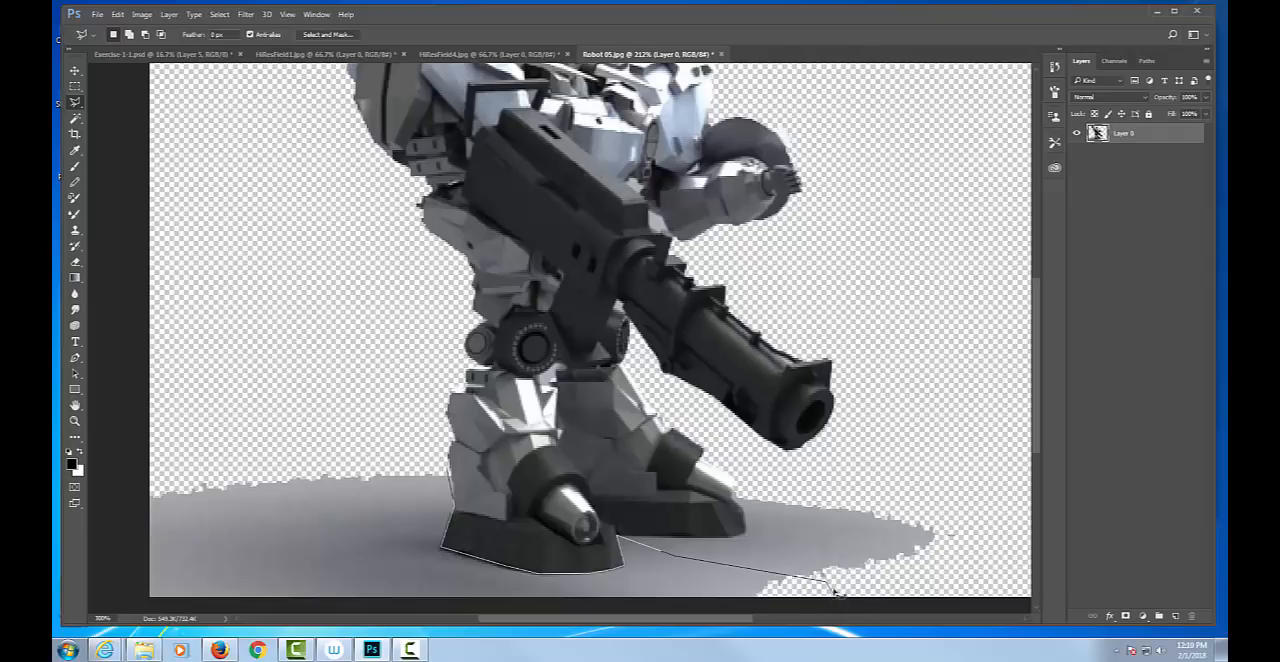
key(ctrl+minus)
key(ctrl+minus)
click(630, 463)
click(471, 494)
click(326, 509)
click(285, 422)
click(303, 395)
click(386, 379)
click(436, 381)
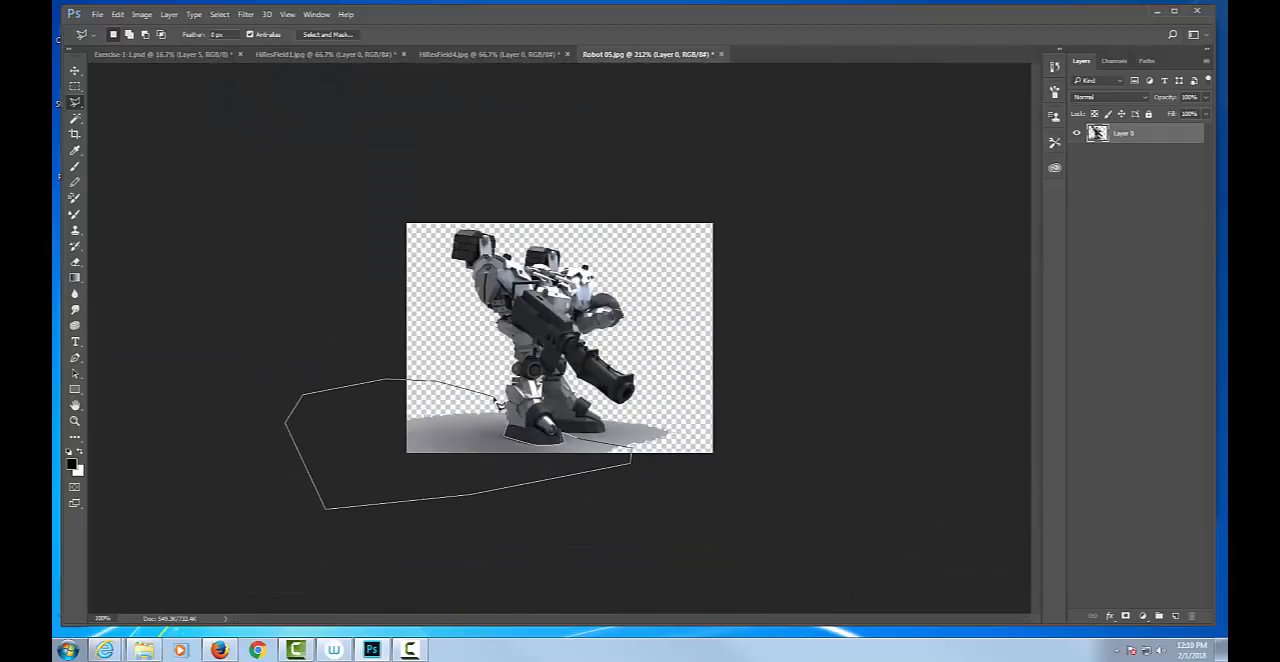
click(497, 402)
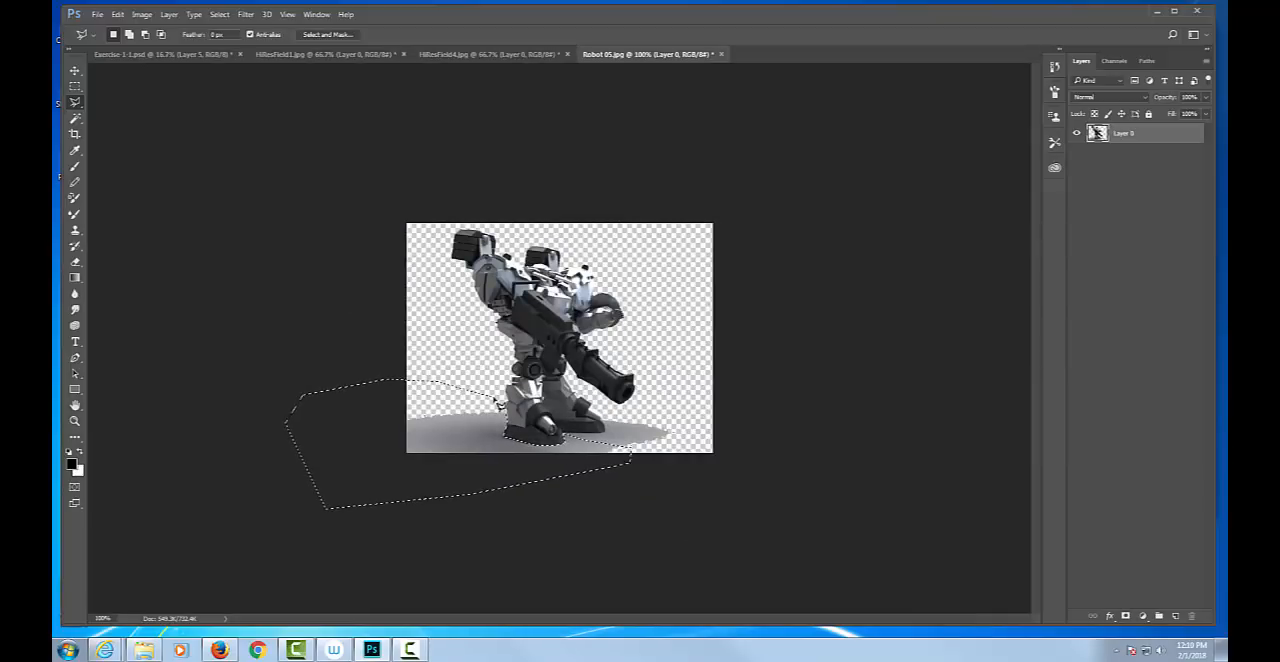
key(Delete)
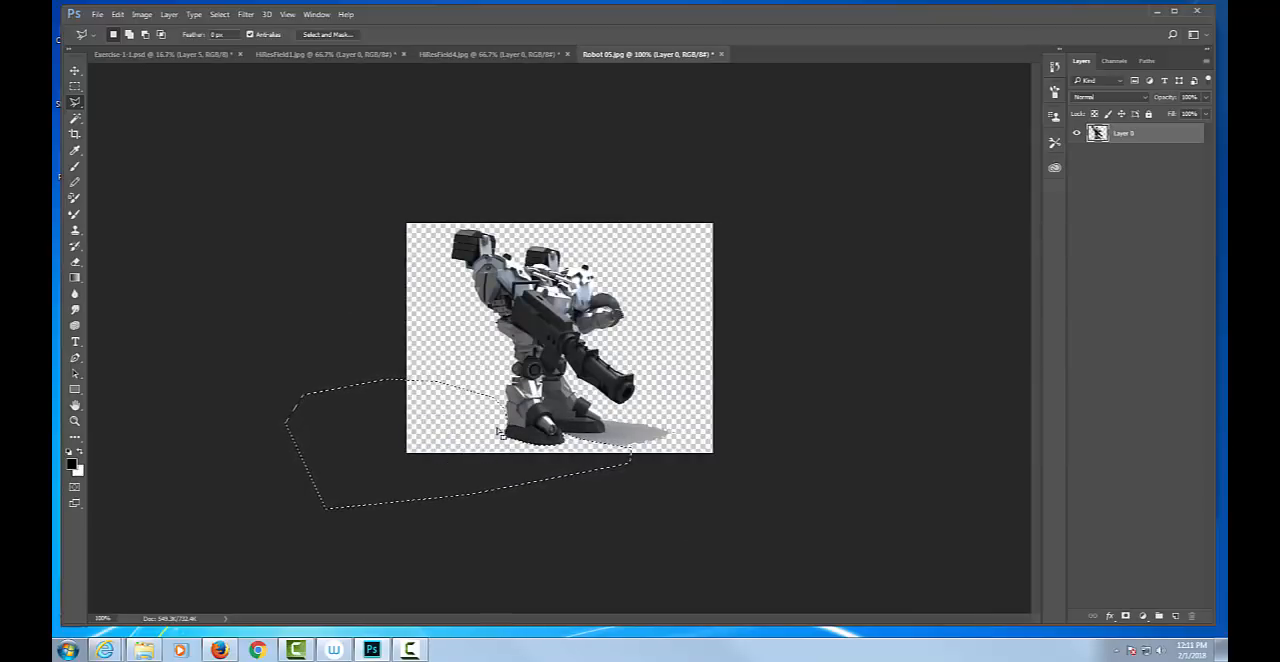
key(ctrl+plus)
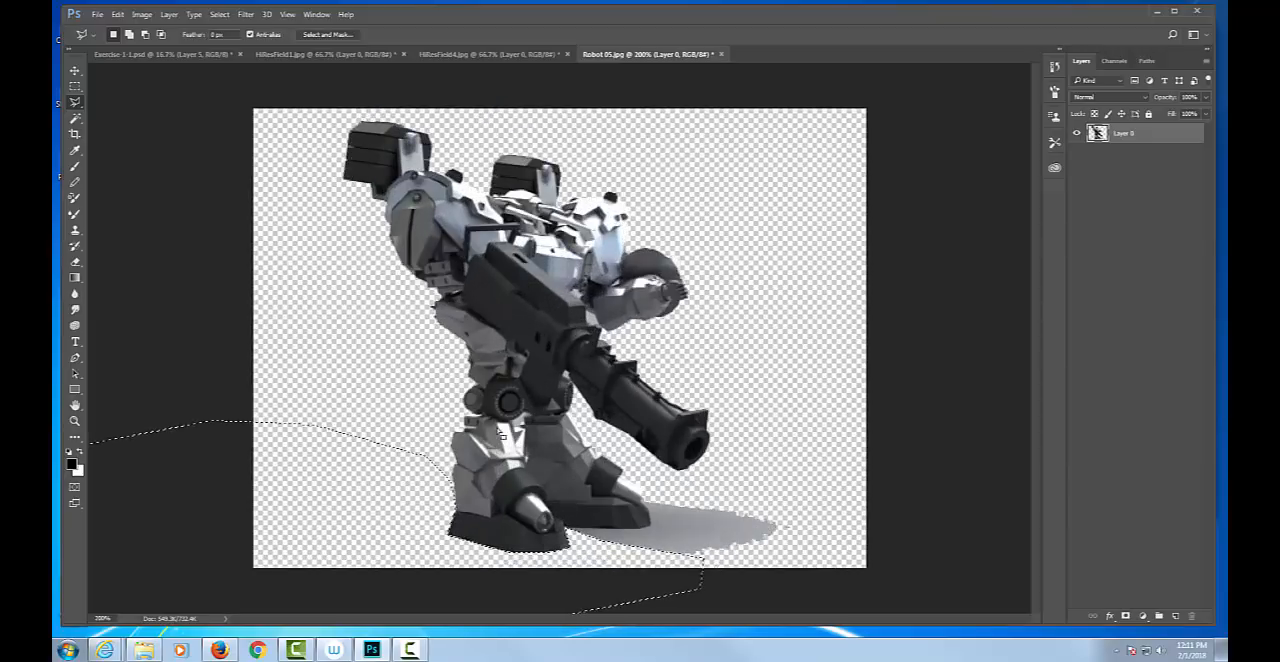
key(ctrl+d)
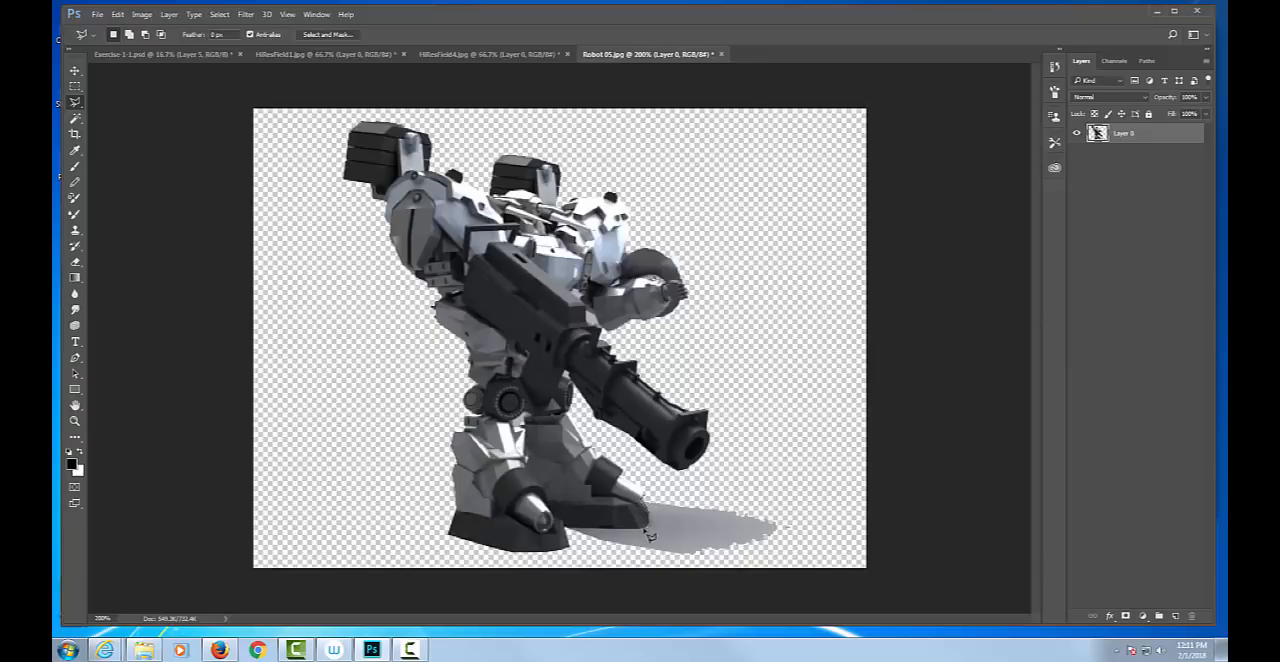
Outline the remaining floor shadow beside the rear foot with the Polygonal Lasso, delete it and deselect.
click(569, 531)
click(596, 557)
click(760, 570)
click(815, 549)
click(801, 492)
click(713, 484)
double_click(657, 491)
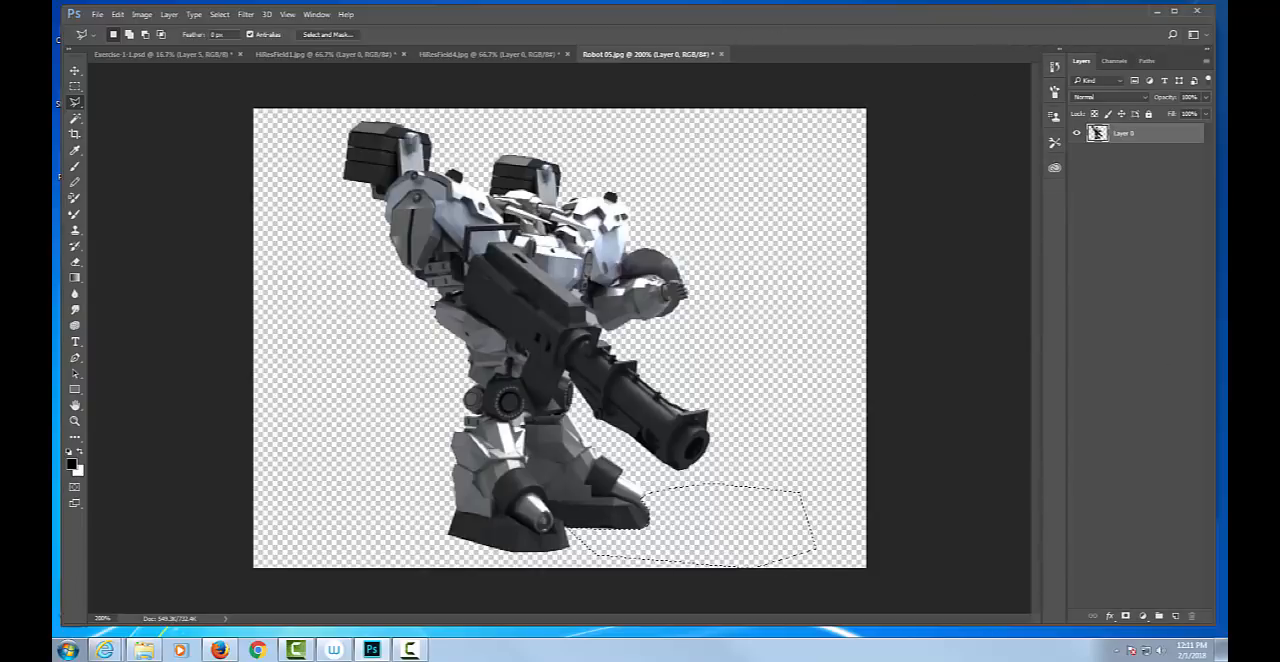
key(ctrl+d)
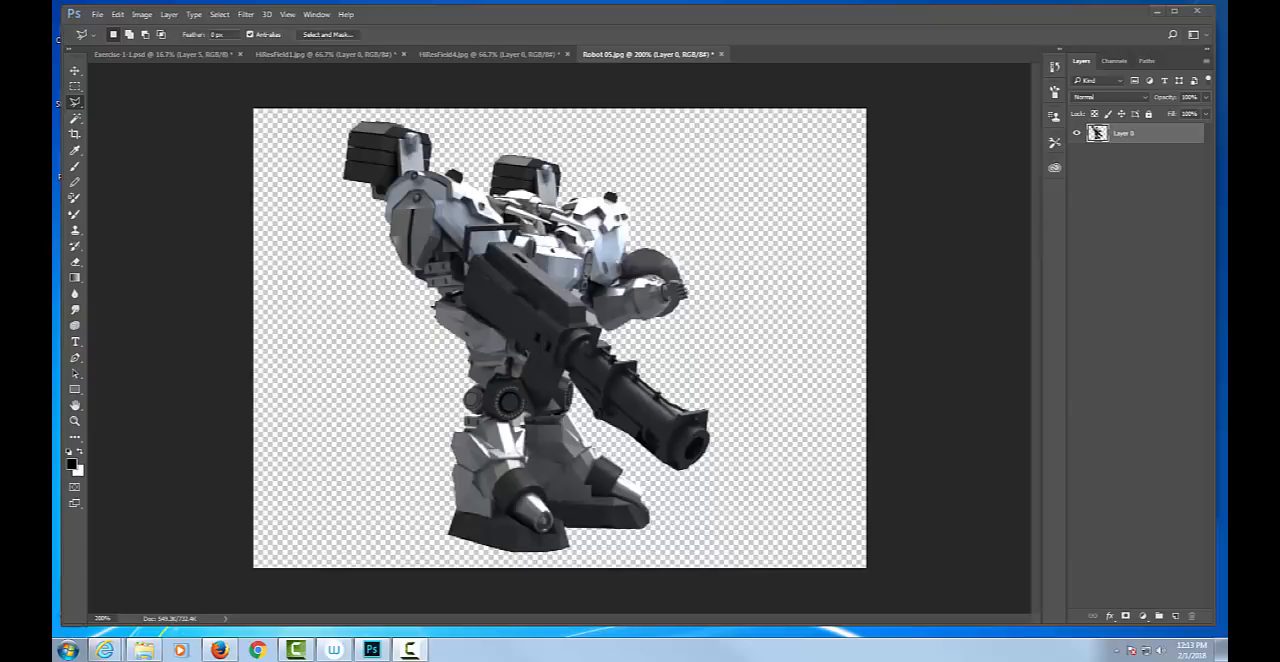
Select the entire canvas and nudge the layer up once with the Move tool to shrink the selection to the robot's outline.
click(787, 203)
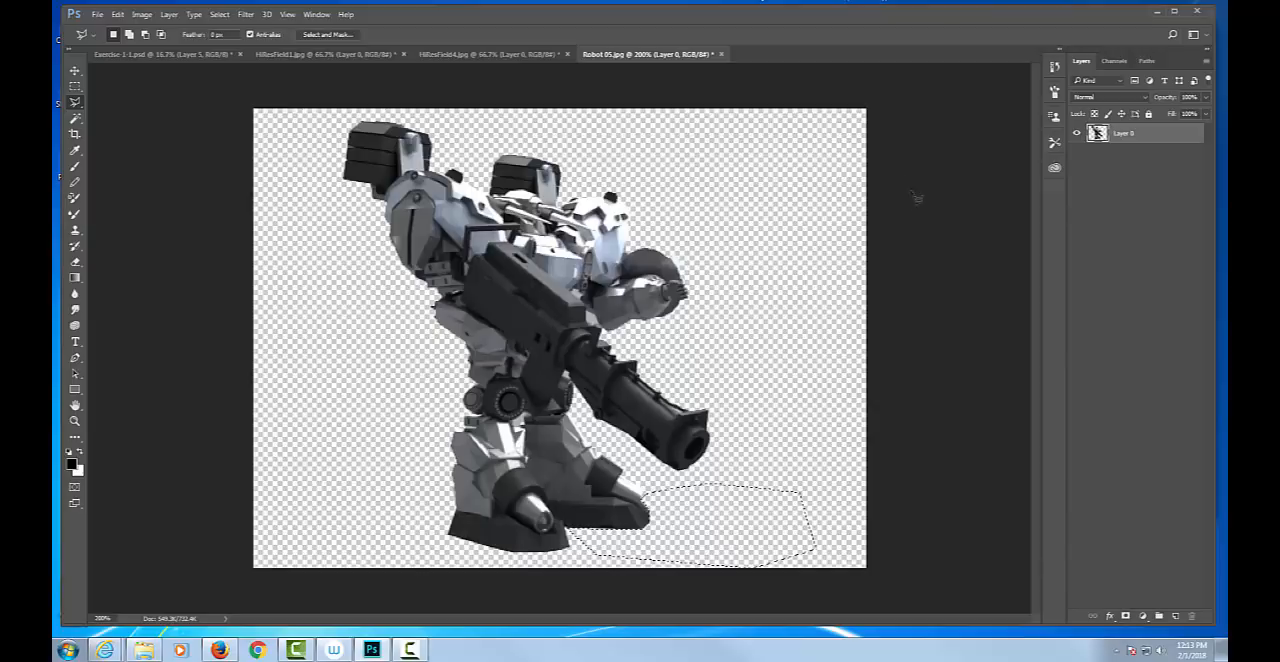
key(ctrl+d)
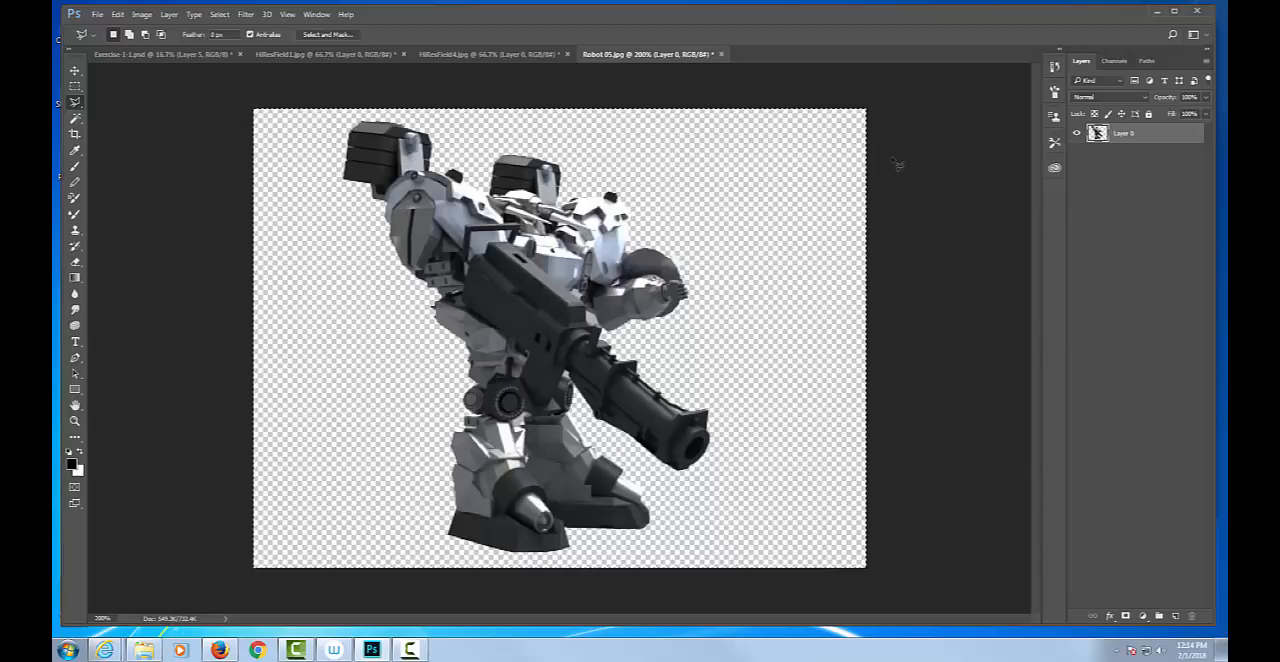
key(v)
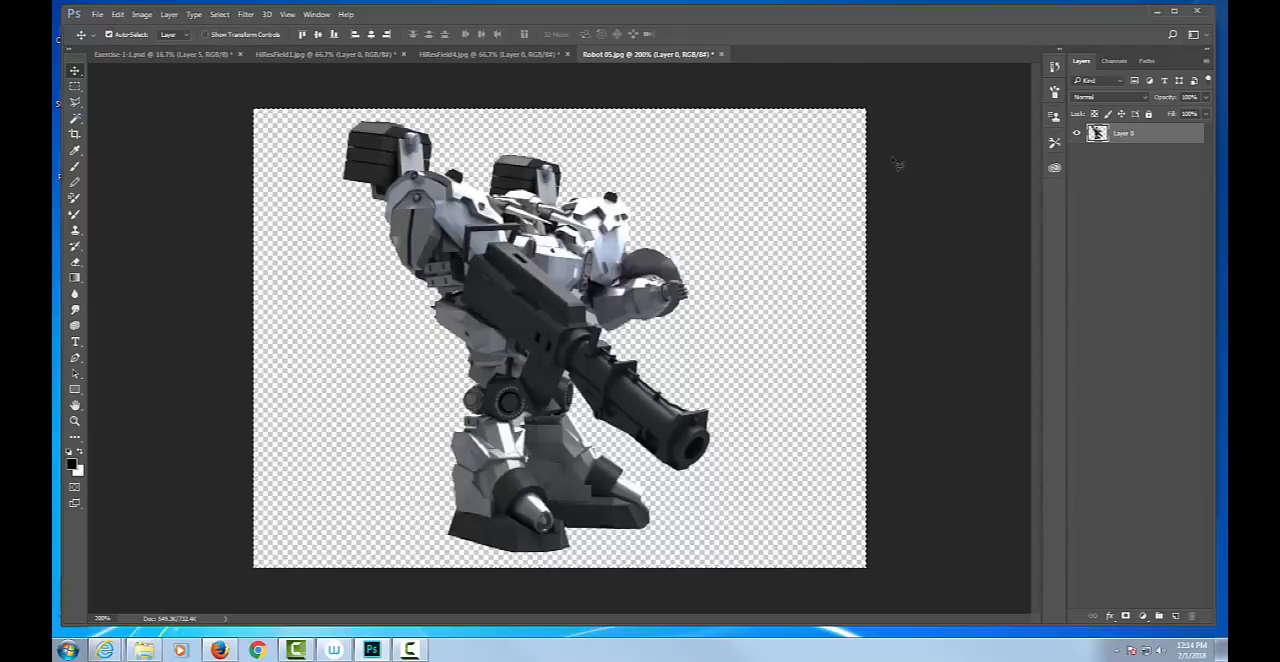
key(Up)
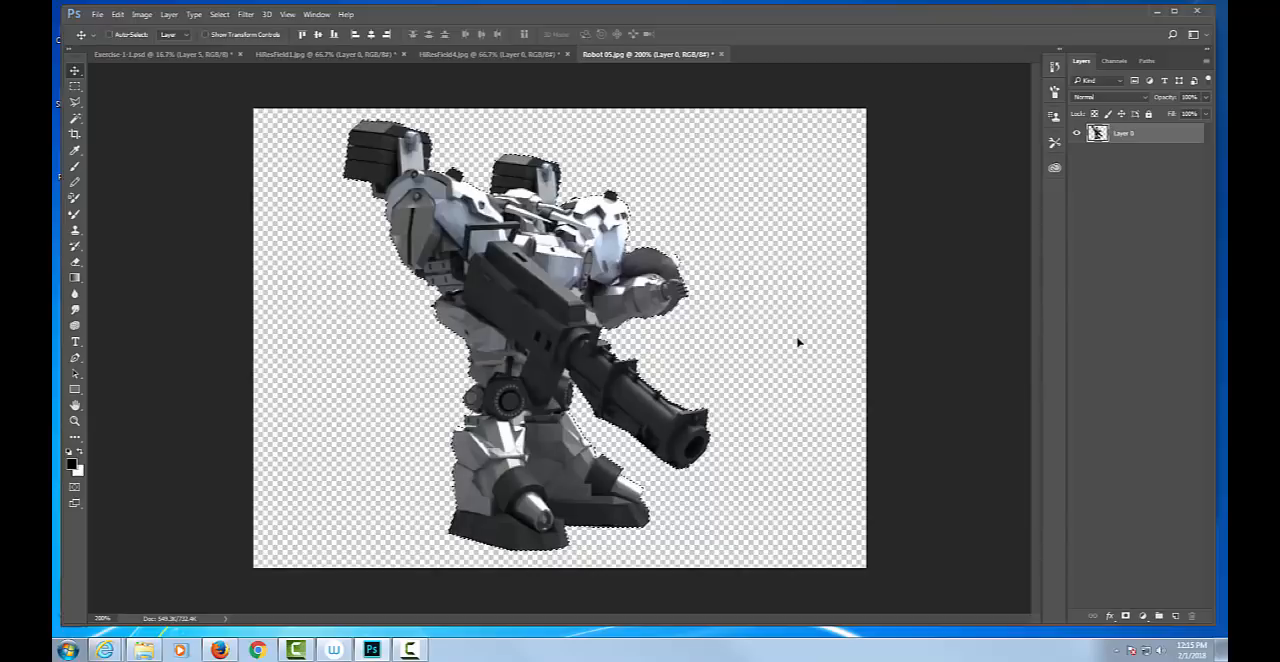
Paste the robot cutout into Exercise-1-1.psd, scale it to 650% and place it on the left side of the field.
click(160, 54)
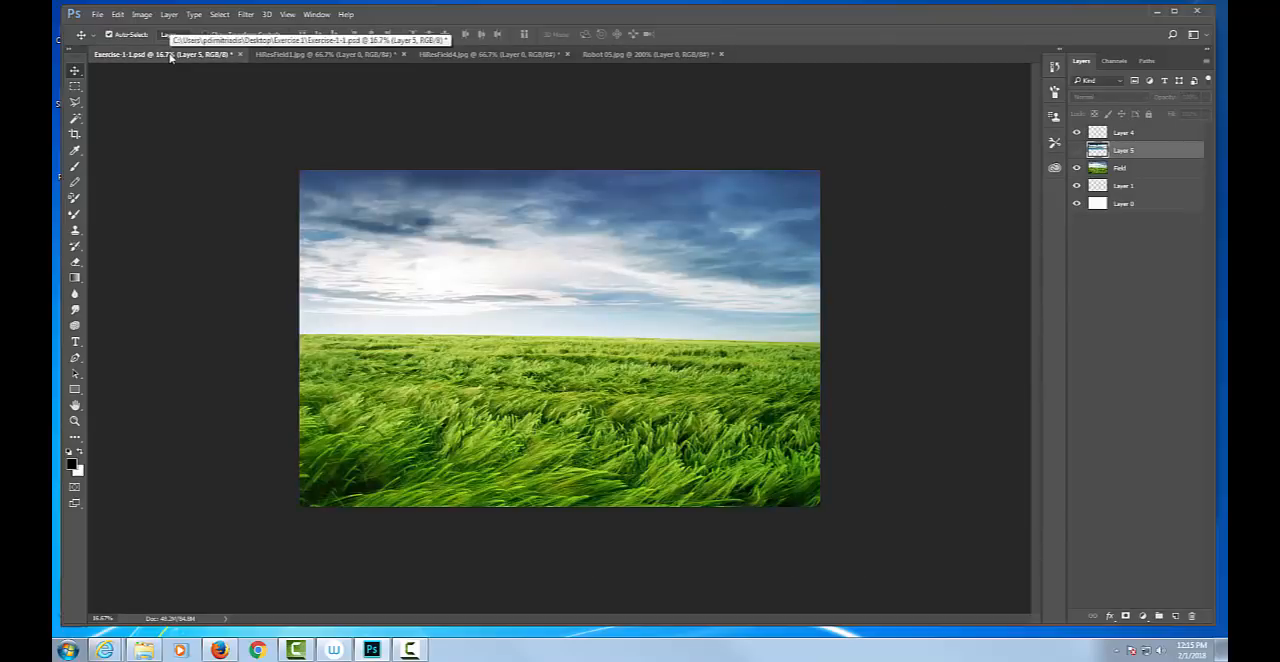
key(ctrl+v)
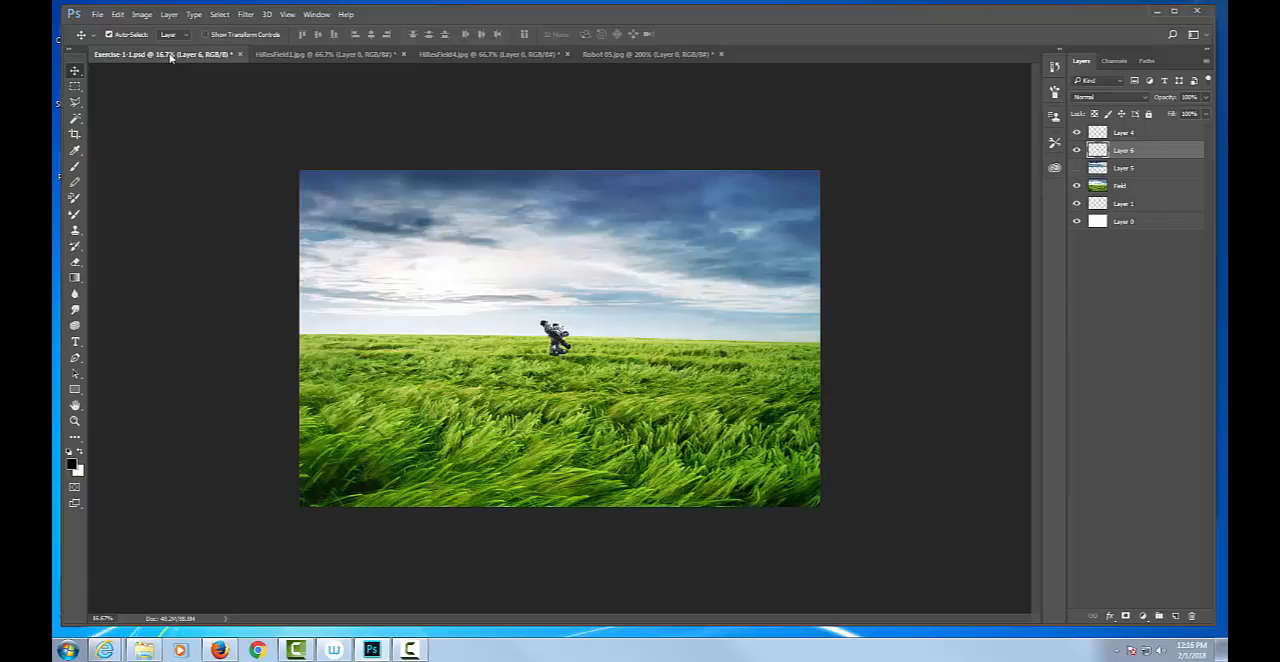
key(ctrl+t)
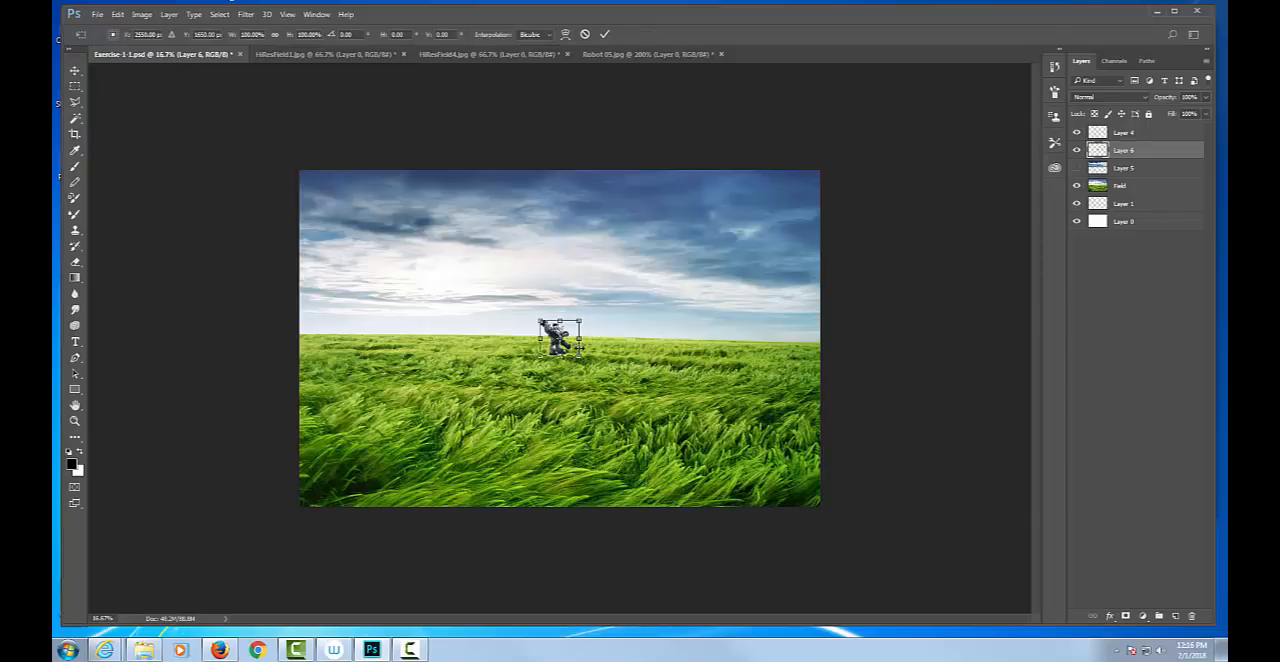
drag(579, 355, 743, 506)
drag(691, 433, 507, 384)
drag(560, 460, 648, 498)
drag(556, 414, 541, 385)
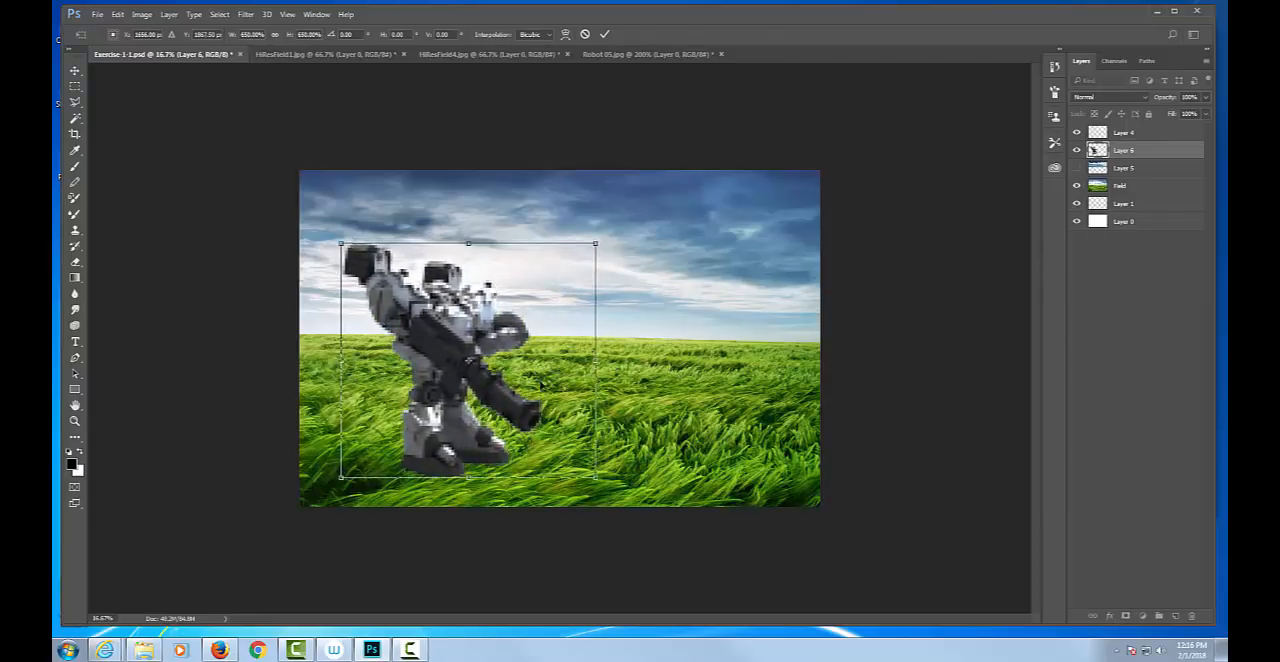
key(Return)
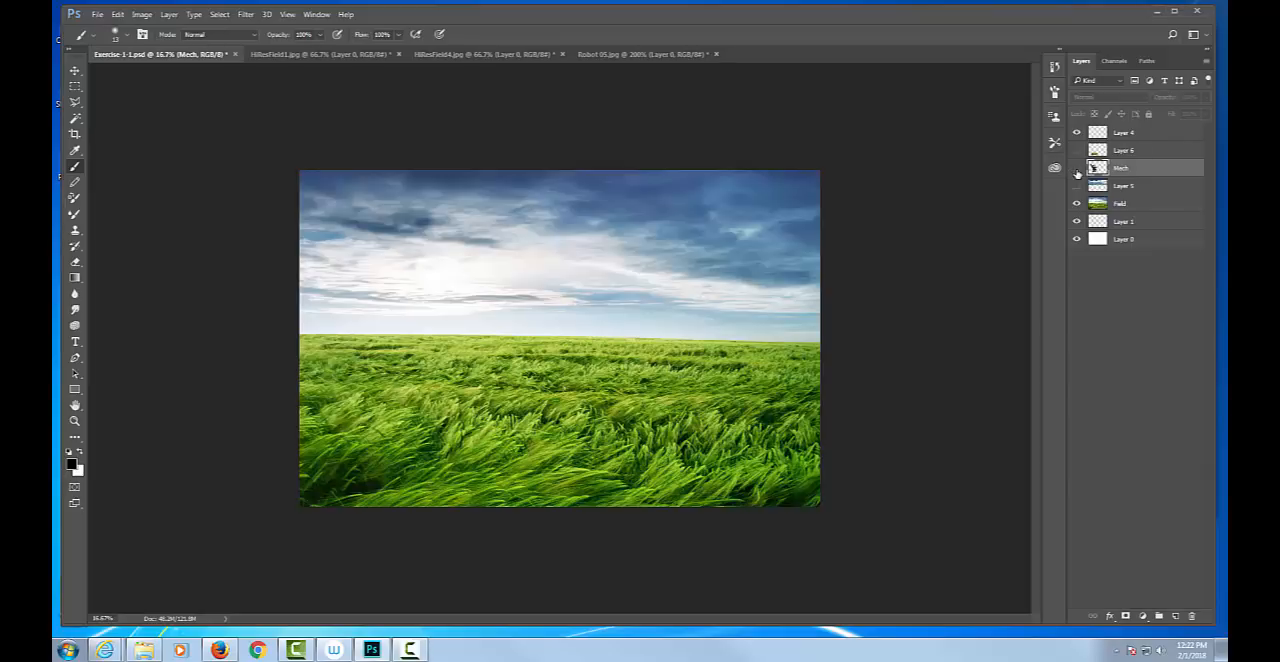
In Robot 05.jpg, replace the selection with the whole canvas and nudge the layer down once to shrink it to the robot's outline.
click(1077, 168)
click(1077, 168)
click(637, 54)
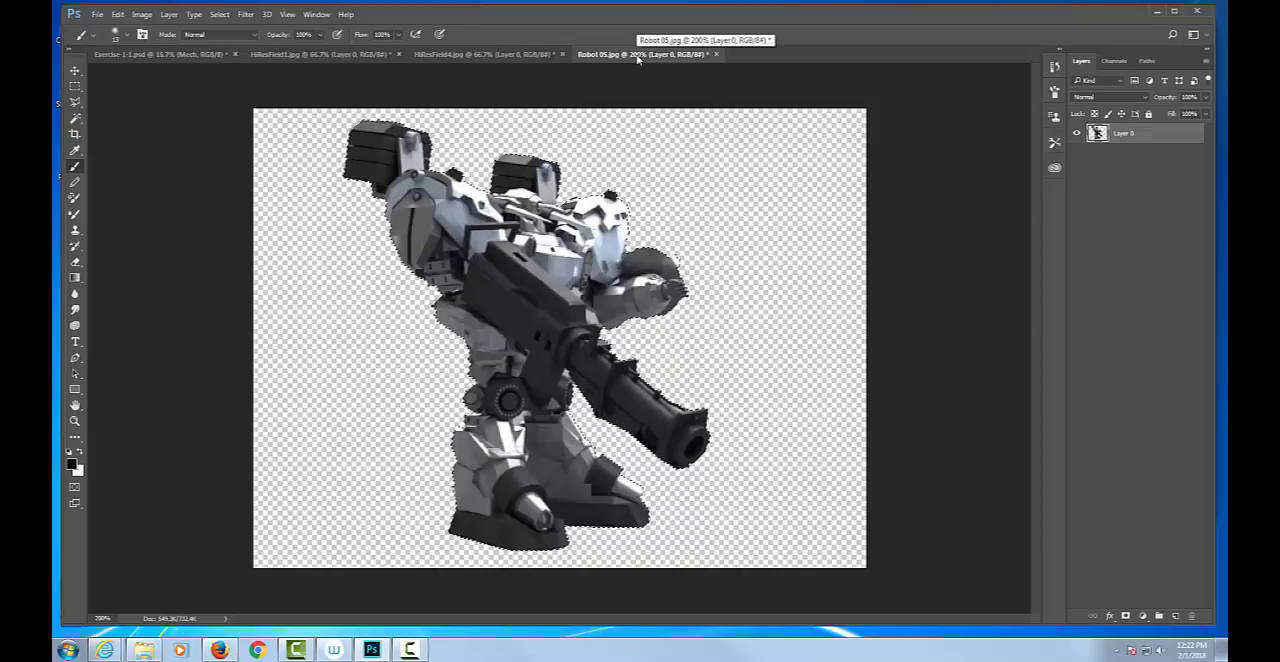
key(ctrl+d)
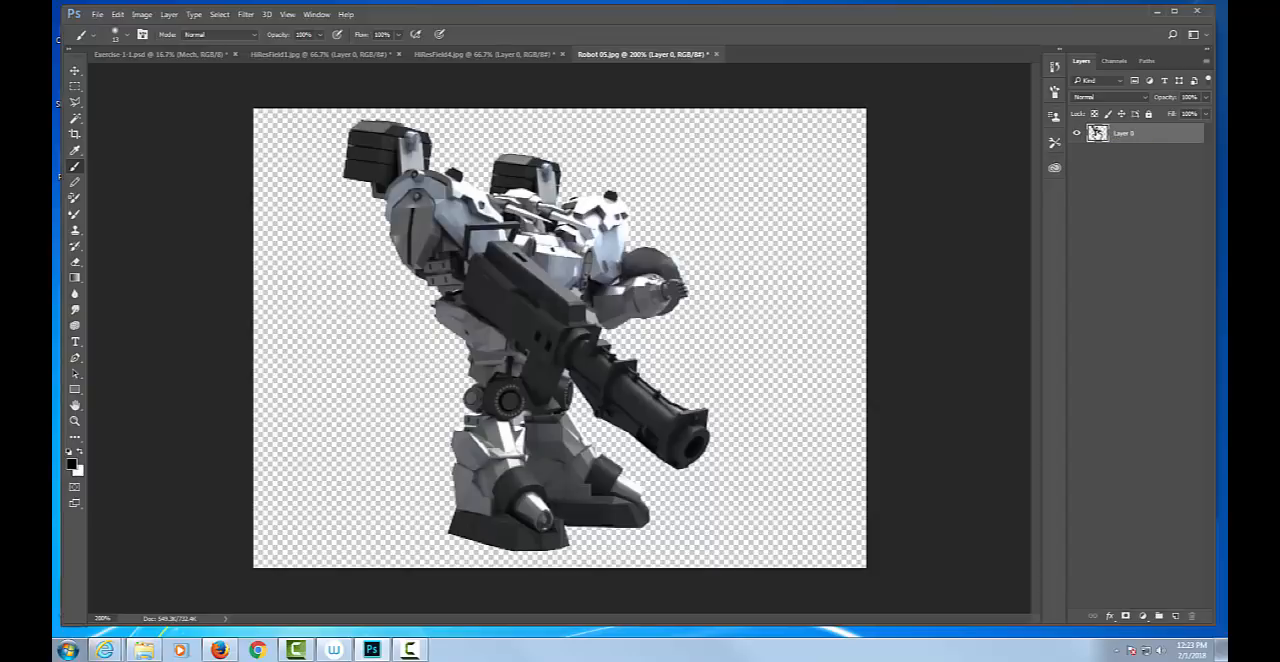
key(Tab)
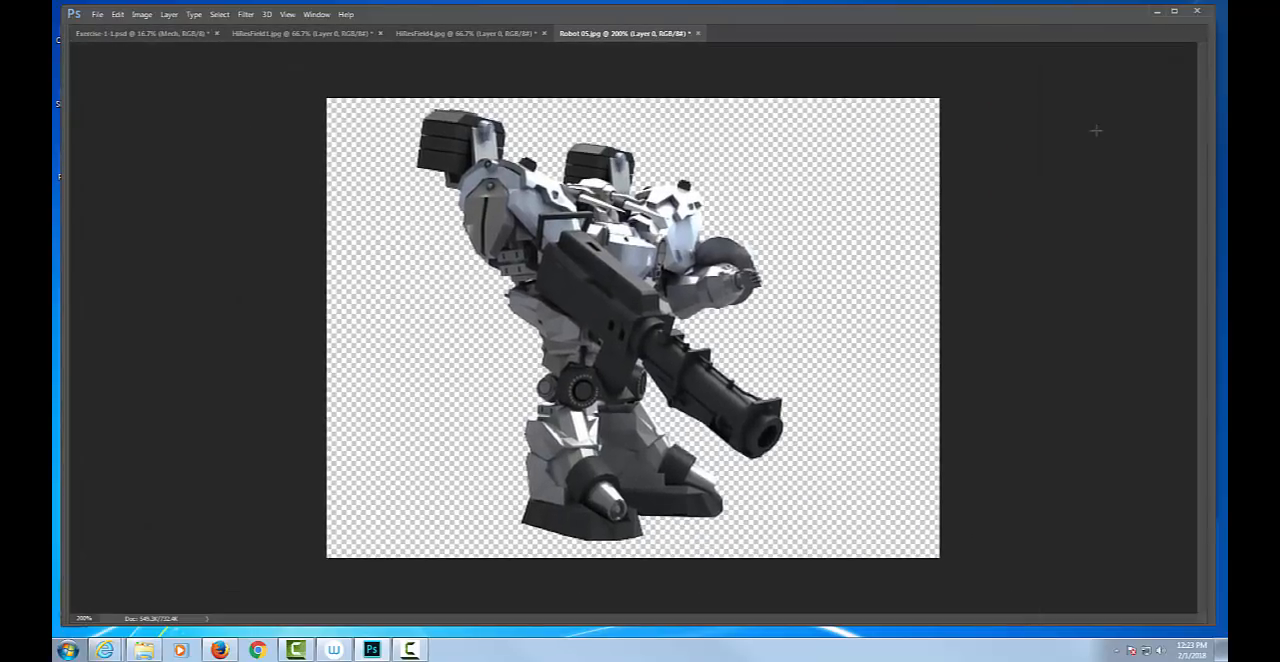
key(Tab)
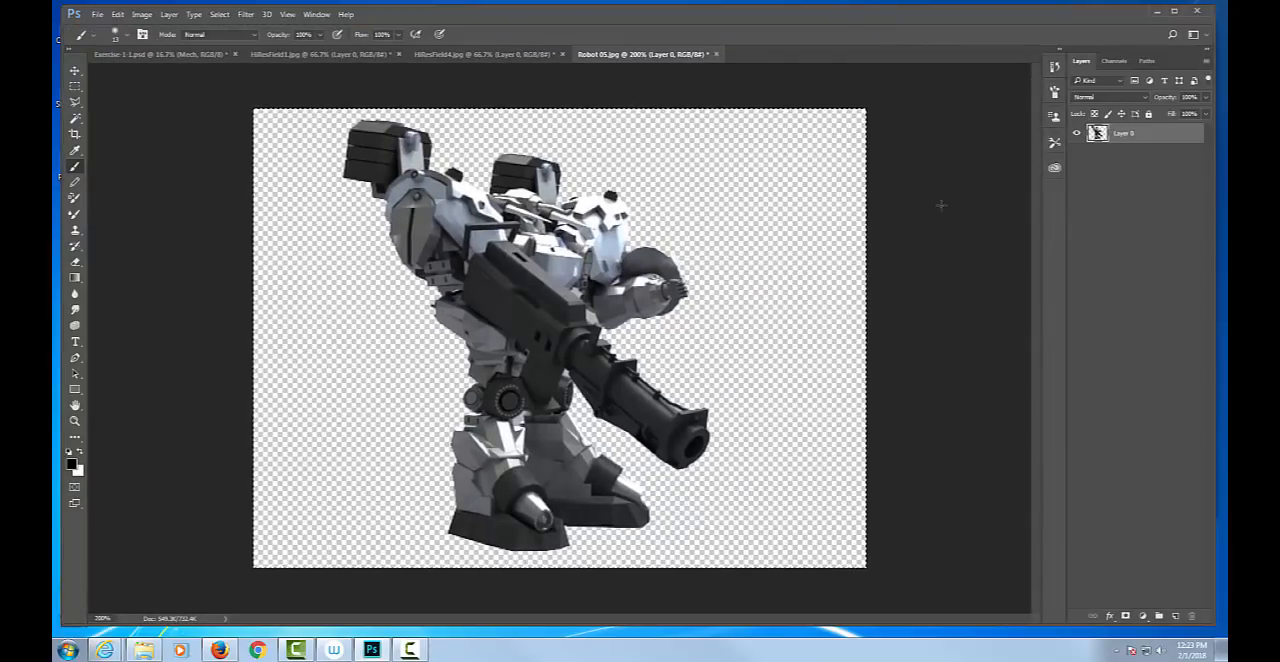
key(v)
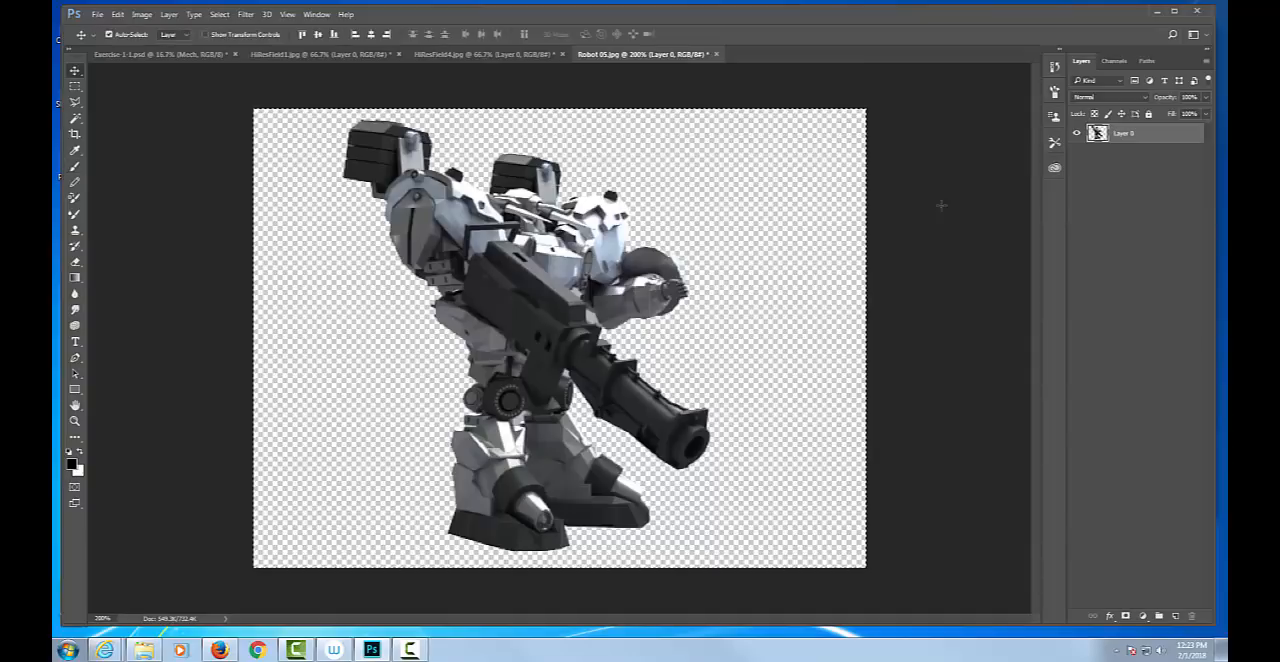
key(Down)
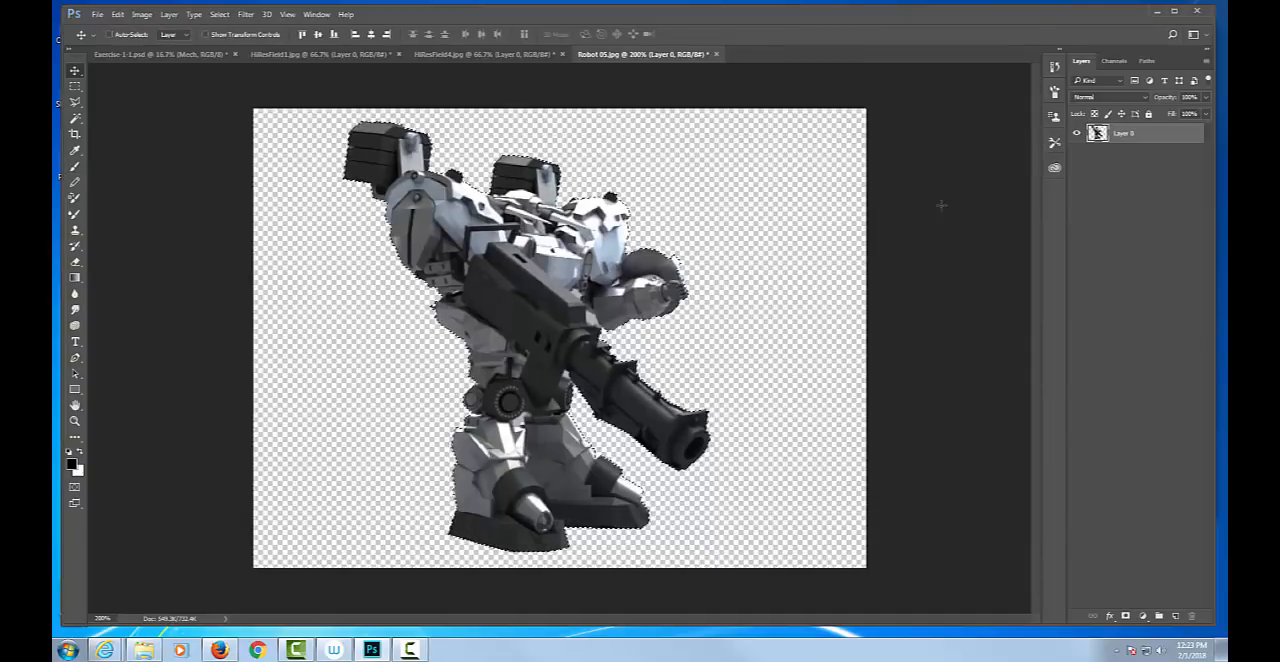
Try pasting a second robot into Exercise-1-1.psd, enlarged over the middle of the field, and delete that extra layer.
click(180, 57)
key(ctrl+v)
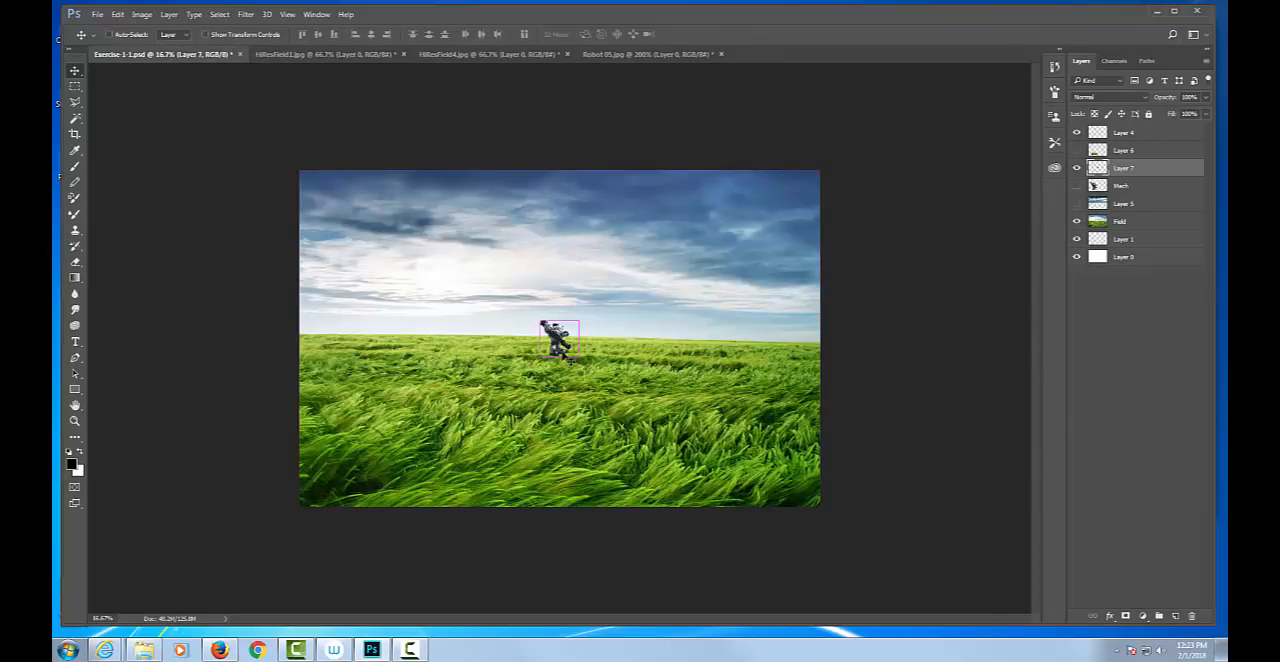
key(ctrl+t)
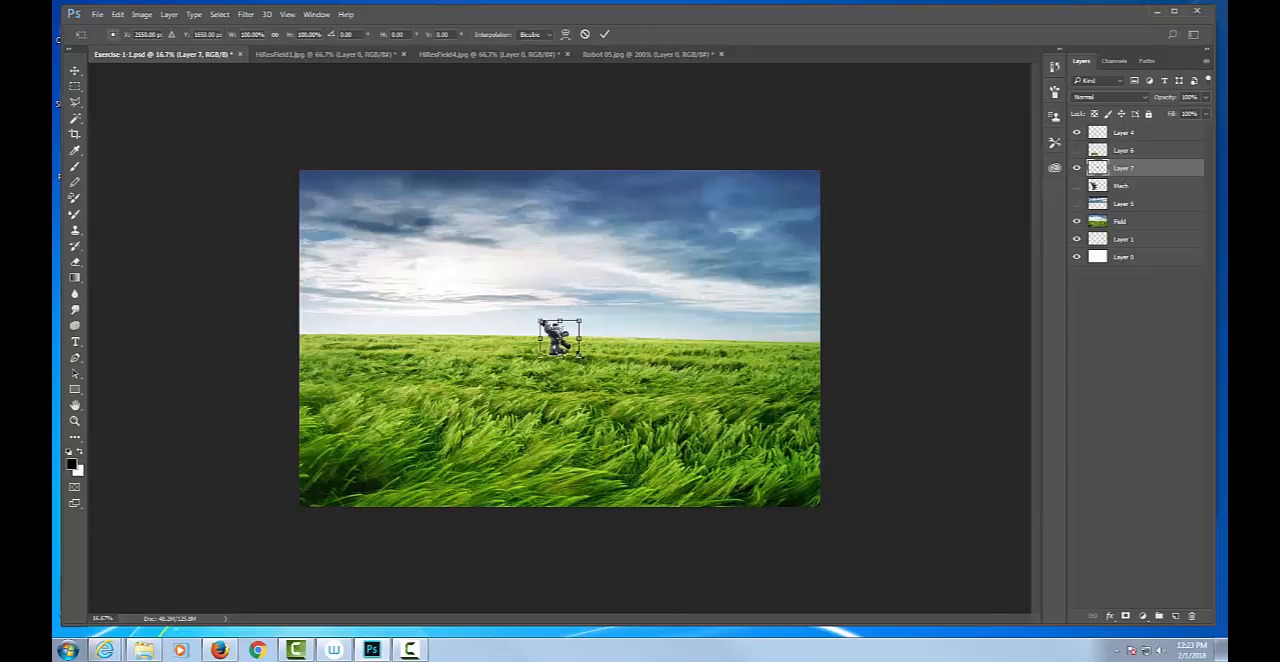
drag(579, 354, 710, 476)
drag(540, 320, 456, 249)
key(Return)
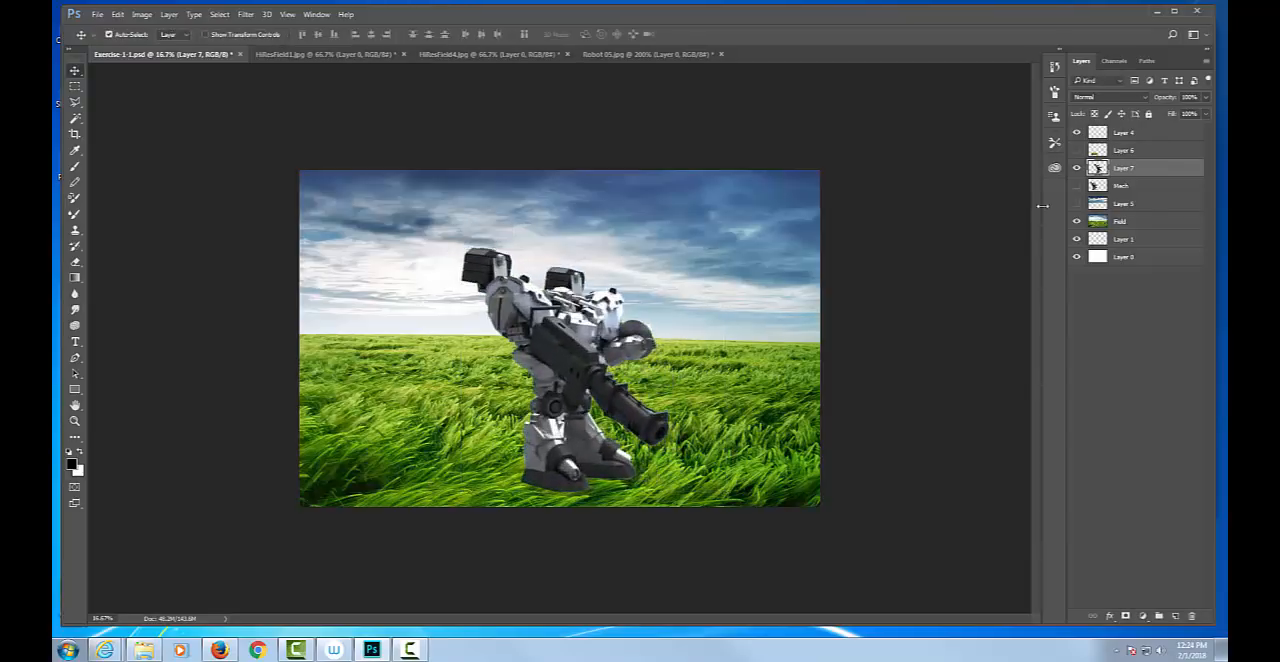
key(Delete)
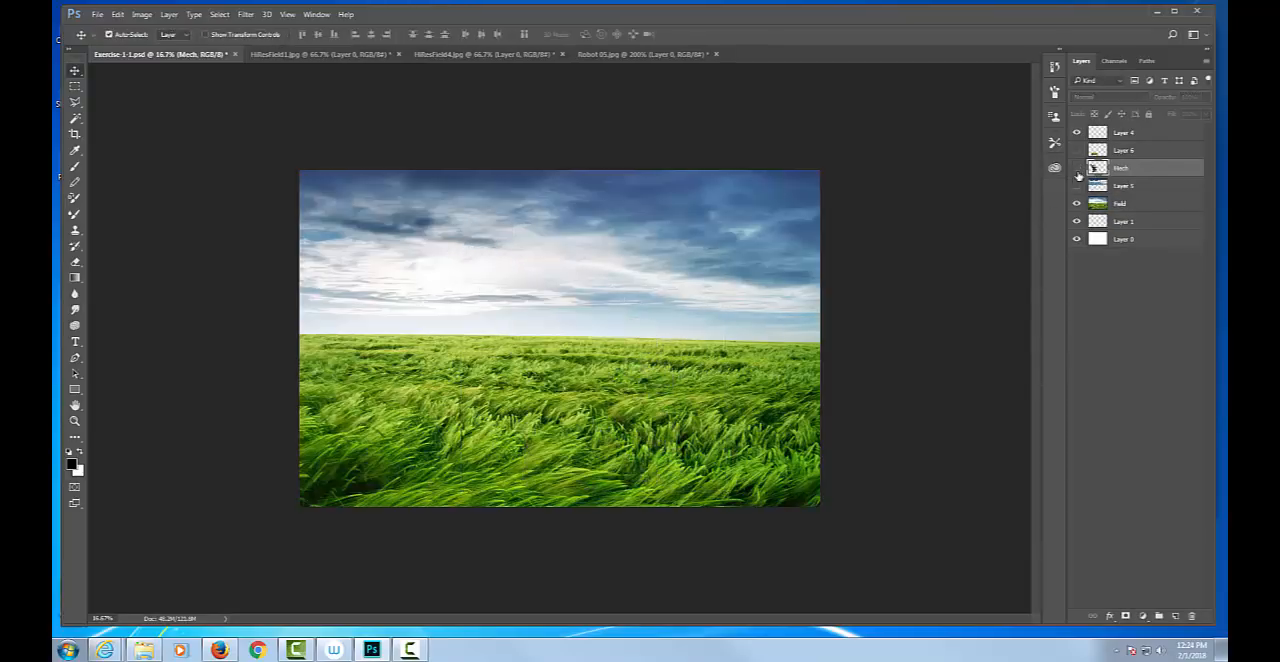
Show the Mech layer and, with the Field layer active, draw a rectangular marquee around the area of the robot's feet.
click(1076, 168)
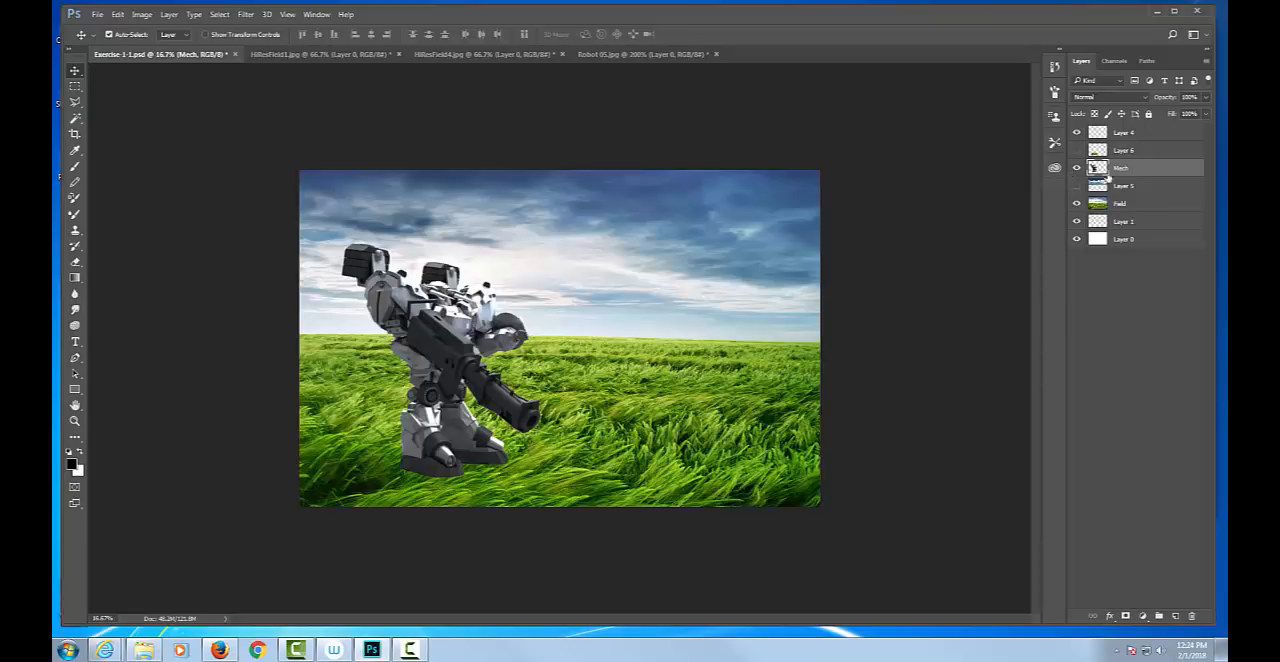
click(1148, 211)
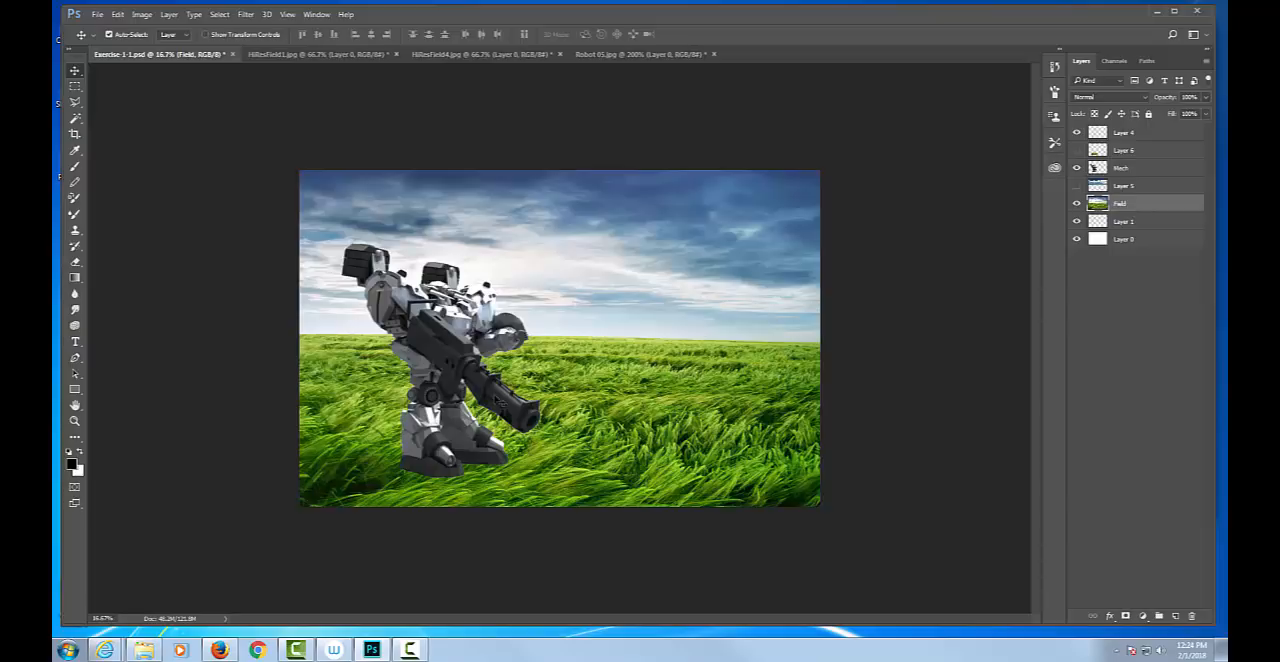
key(m)
drag(342, 408, 565, 492)
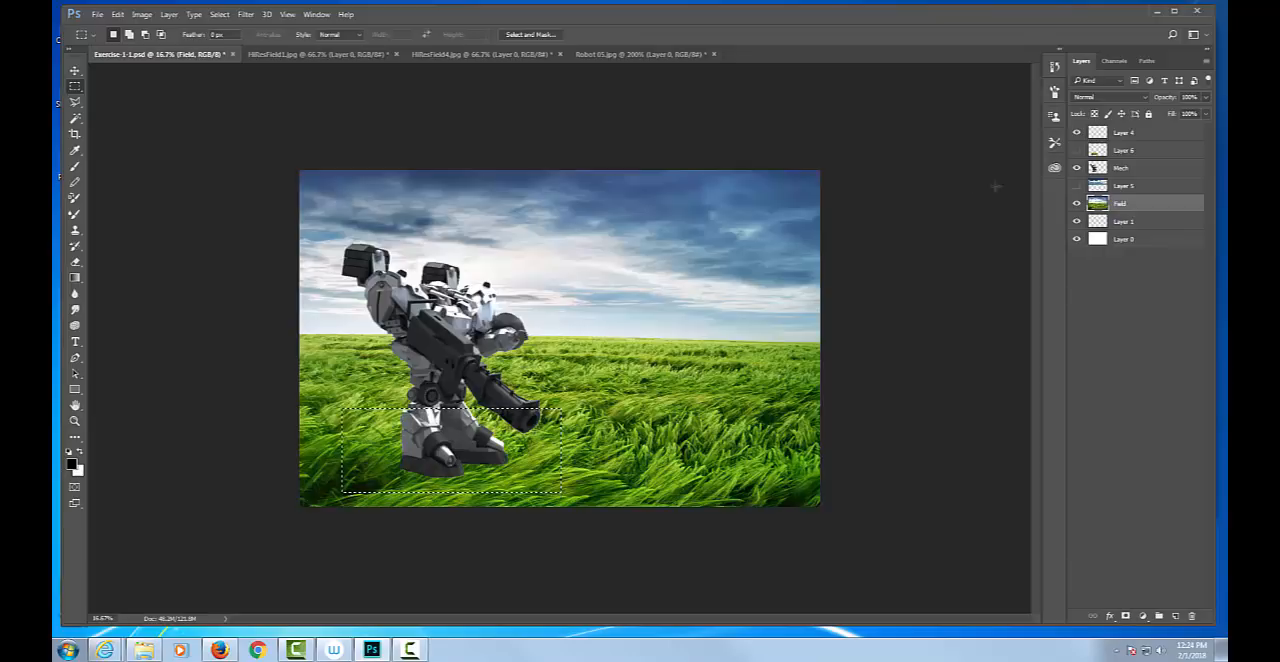
Lower the Mech layer's opacity to 43% to see the grass behind the feet, and make the Field layer active again.
click(1137, 170)
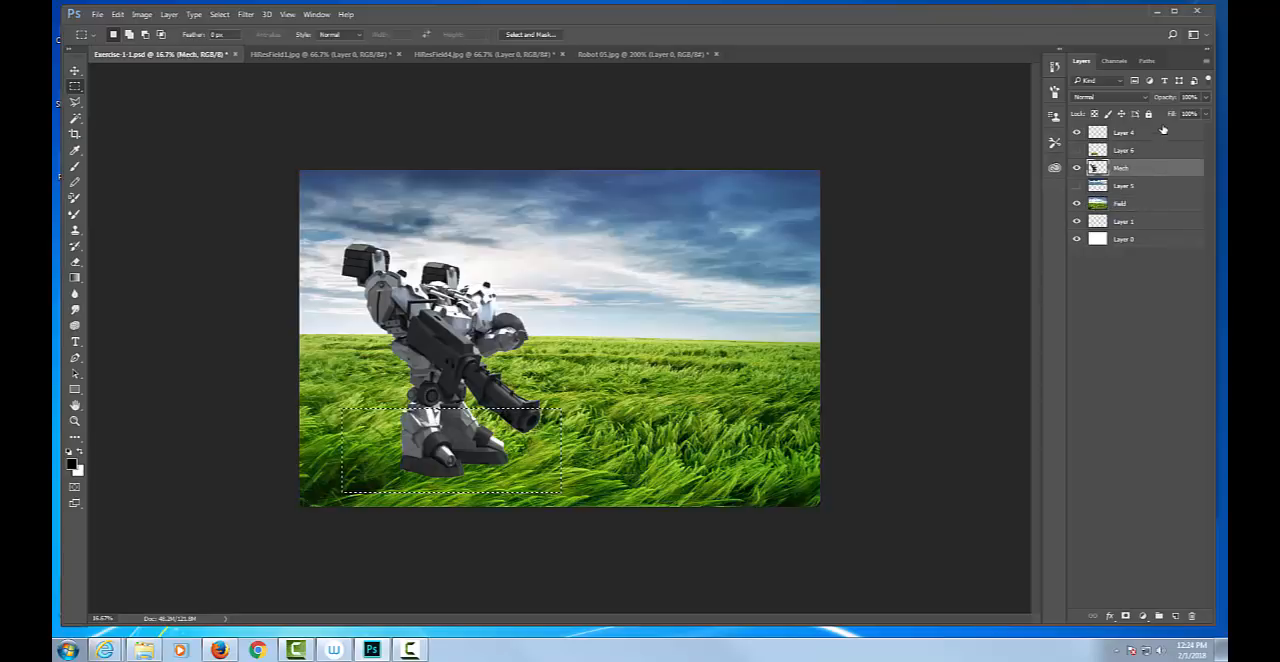
click(1208, 96)
drag(1191, 114, 1174, 114)
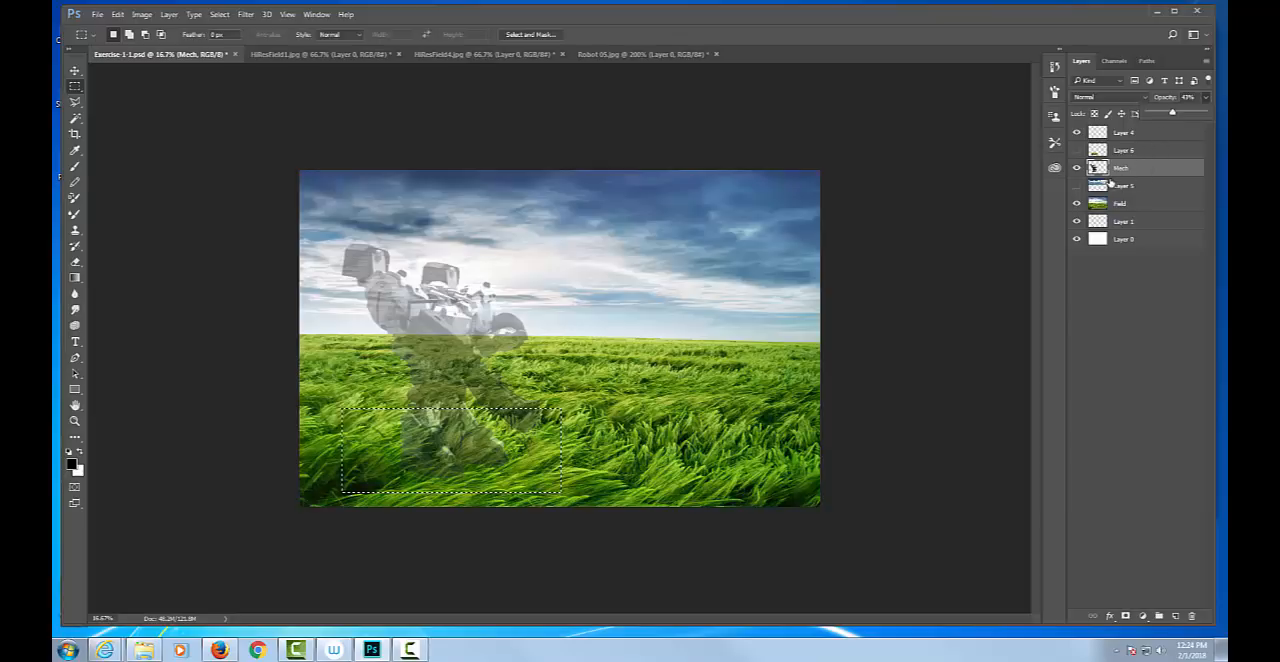
click(1135, 205)
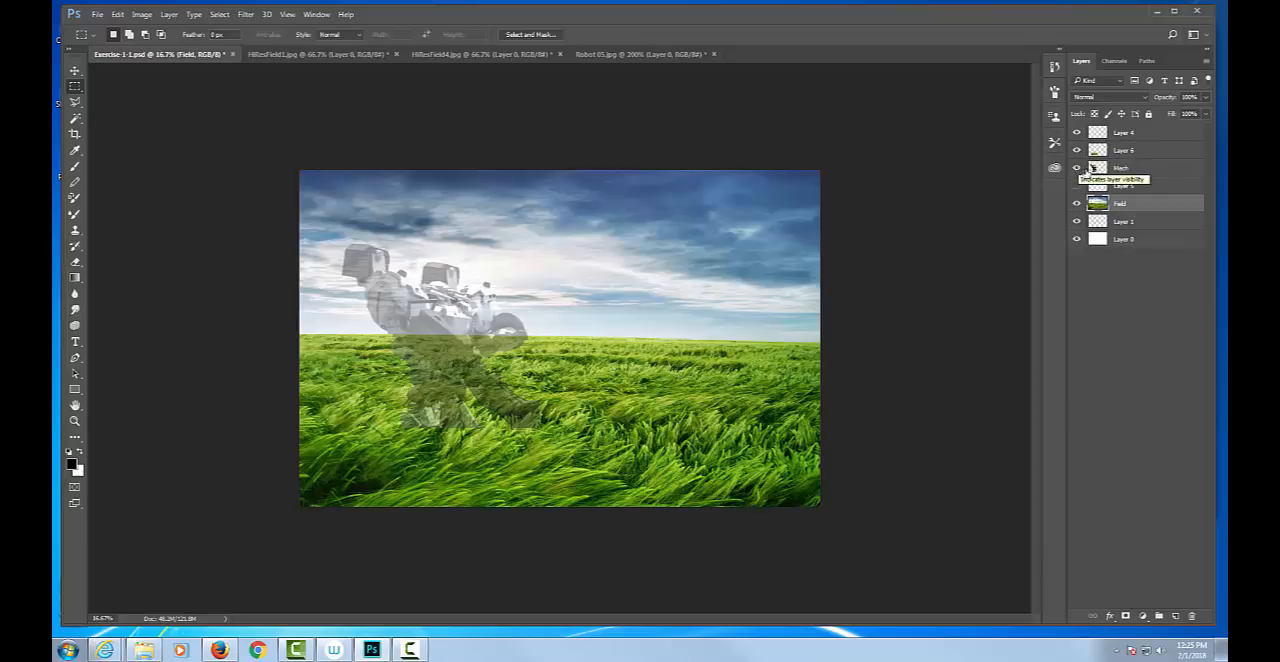
Restore the Mech layer's opacity to 100%.
click(1093, 166)
click(1206, 98)
drag(1174, 113, 1205, 114)
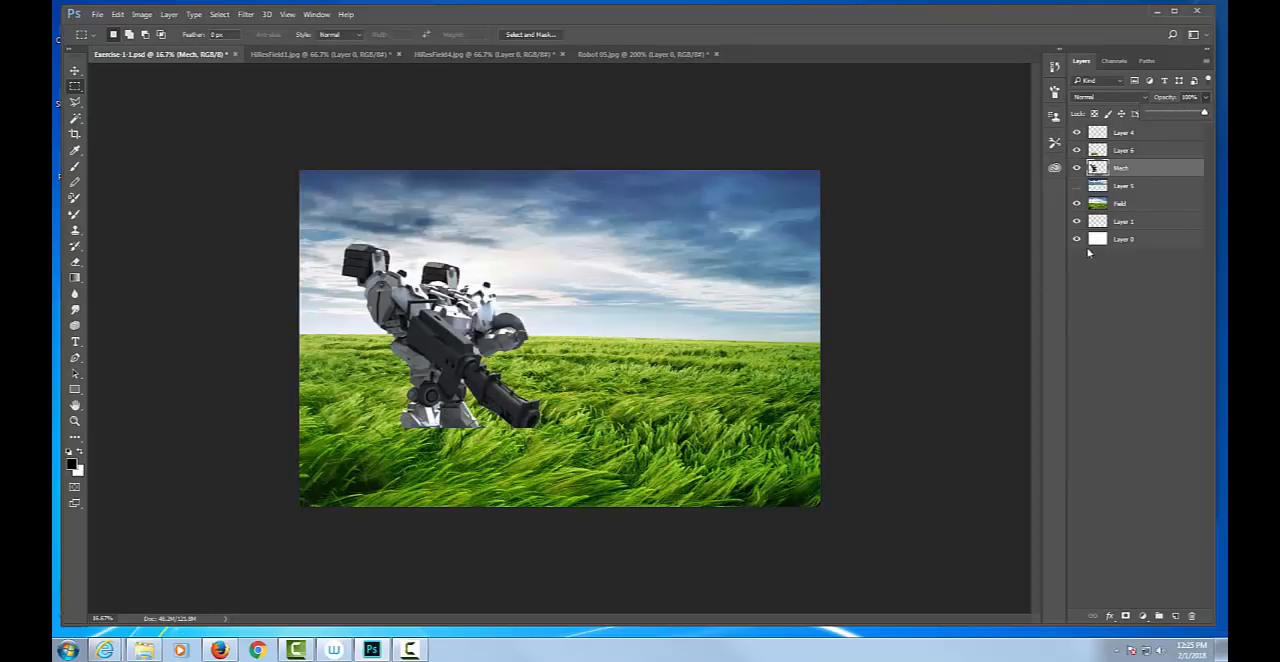
Select Layer 6 and toggle its visibility to compare the robot's feet with and without the copied grass in front.
click(1142, 150)
click(1077, 150)
click(1077, 150)
click(1077, 150)
click(1077, 150)
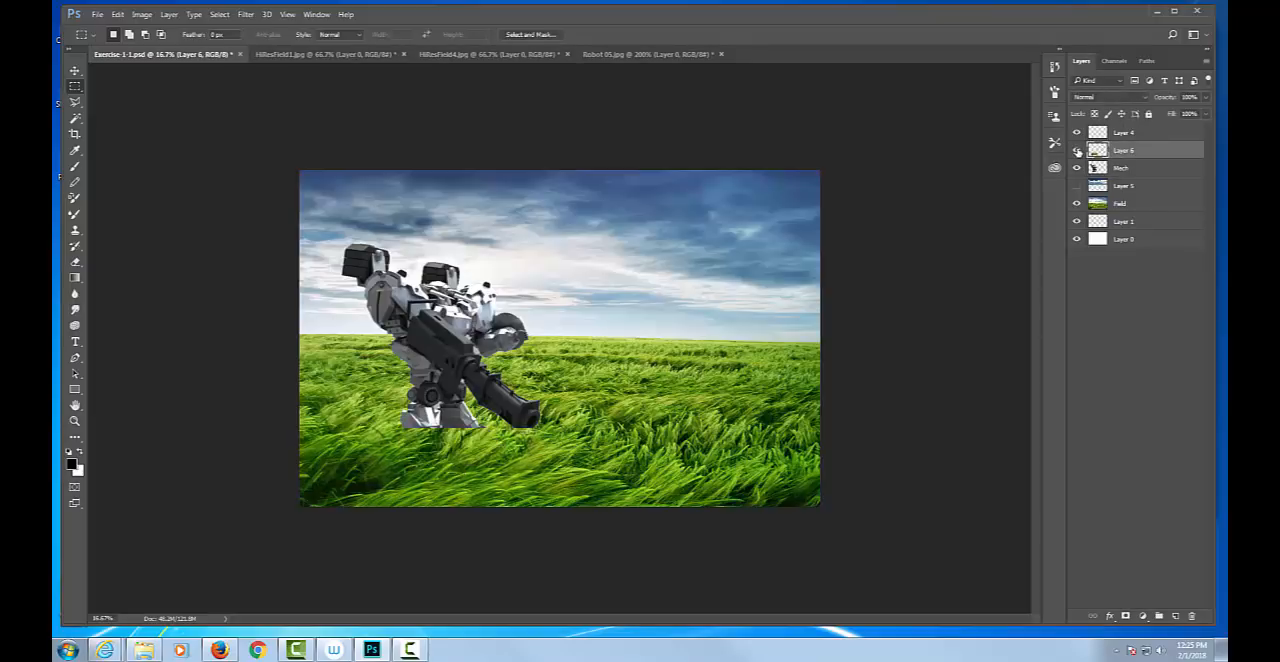
Show the Brush tool's presets as large thumbnails and pick the soft round 45 px tip.
key(ctrl+plus)
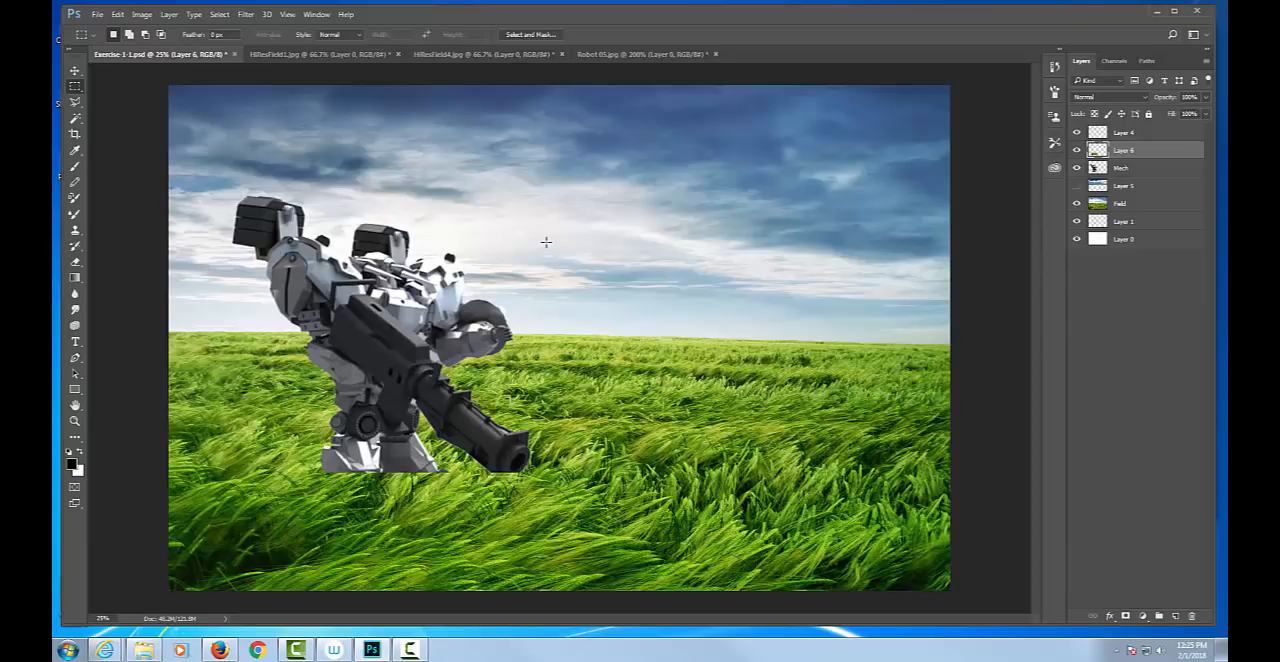
click(73, 160)
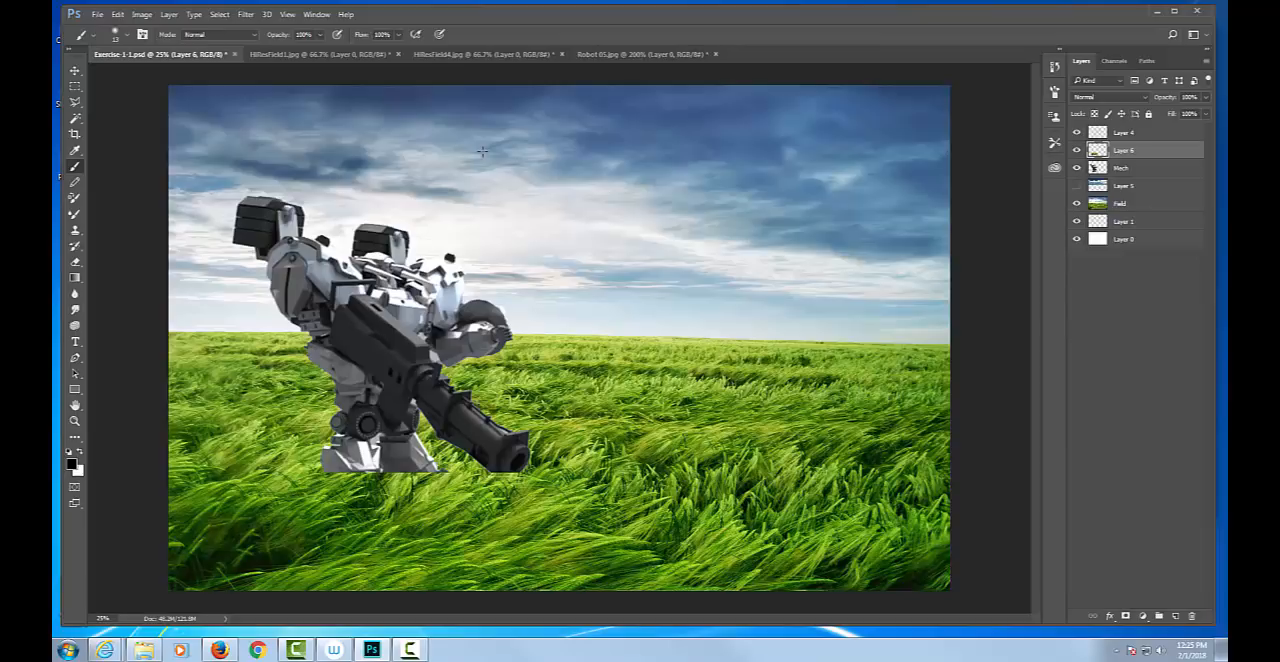
right_click(482, 151)
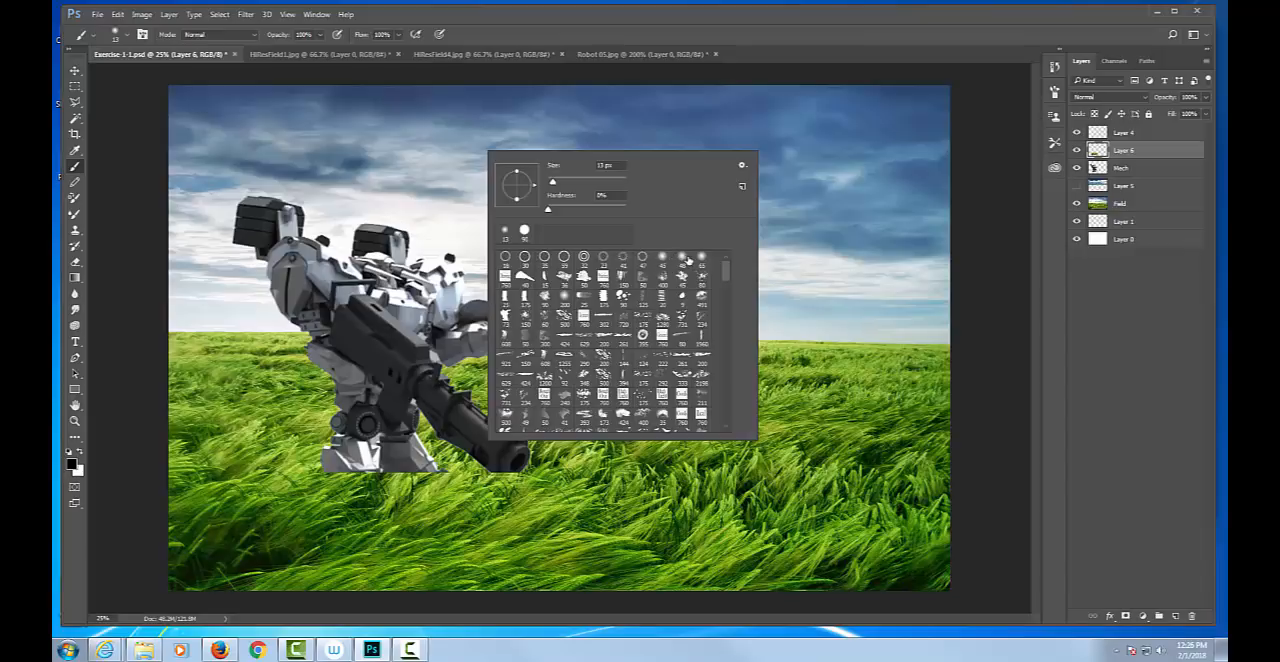
click(742, 165)
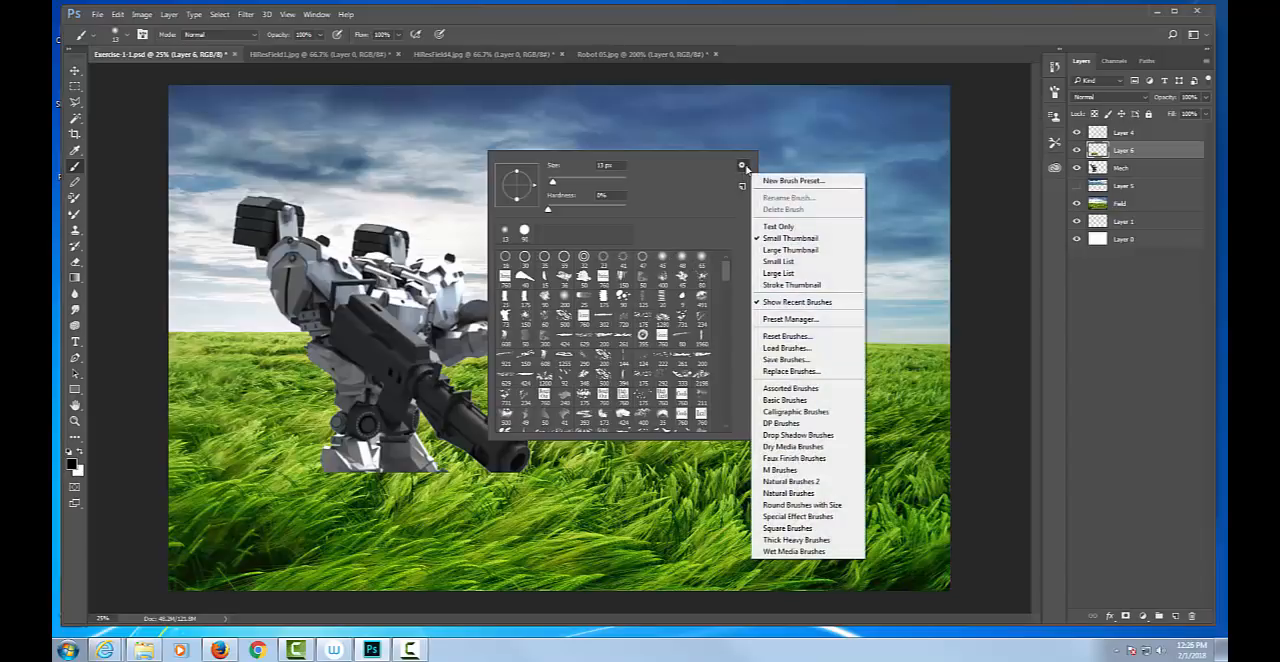
click(790, 249)
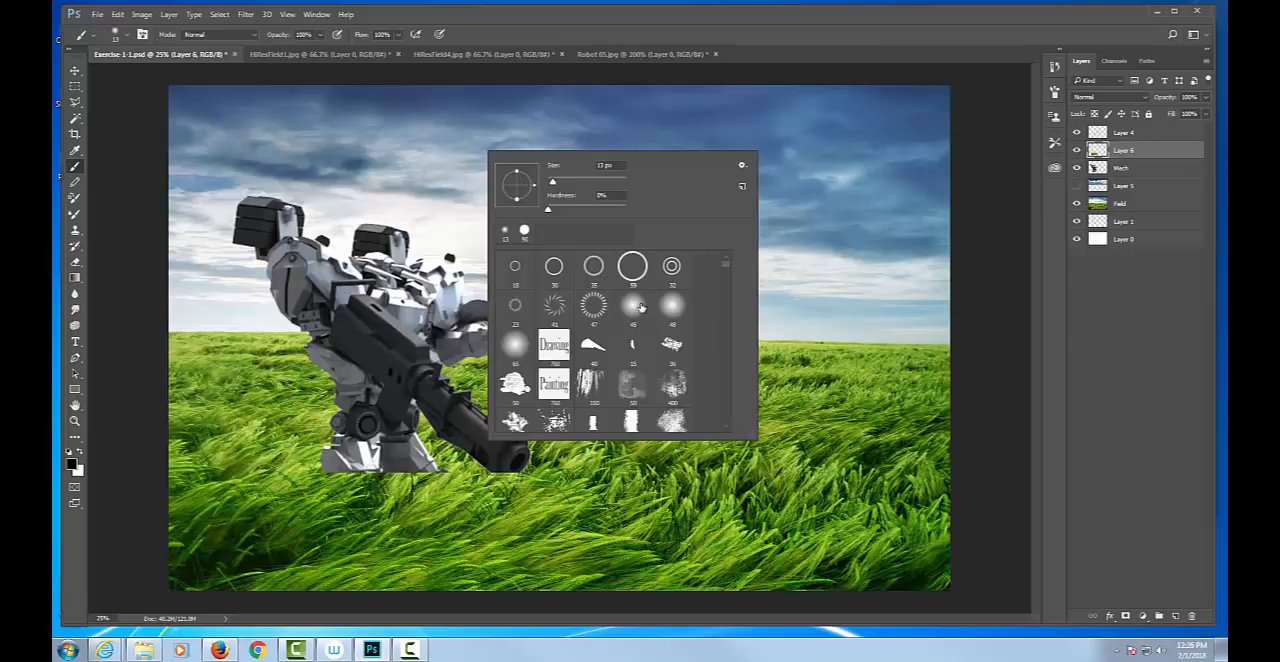
click(641, 307)
click(751, 68)
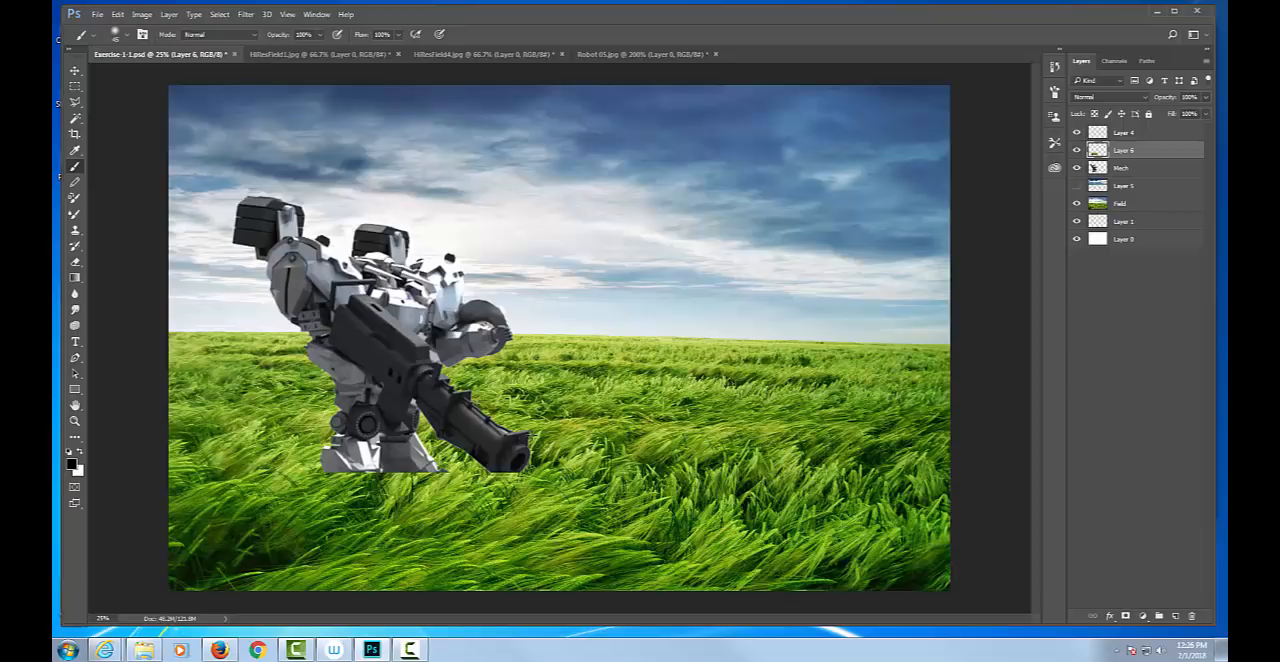
Switch to the regular Eraser tool and give it the Soft Mechanical 45 pixels tip.
key(e)
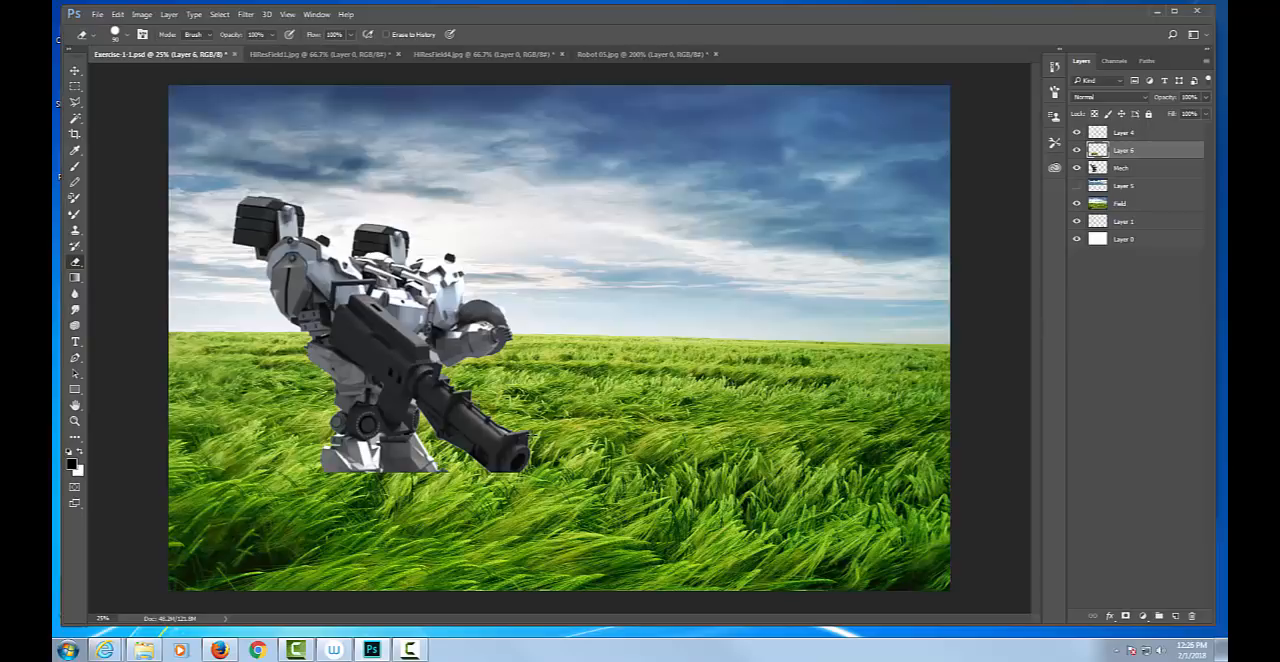
right_click(74, 263)
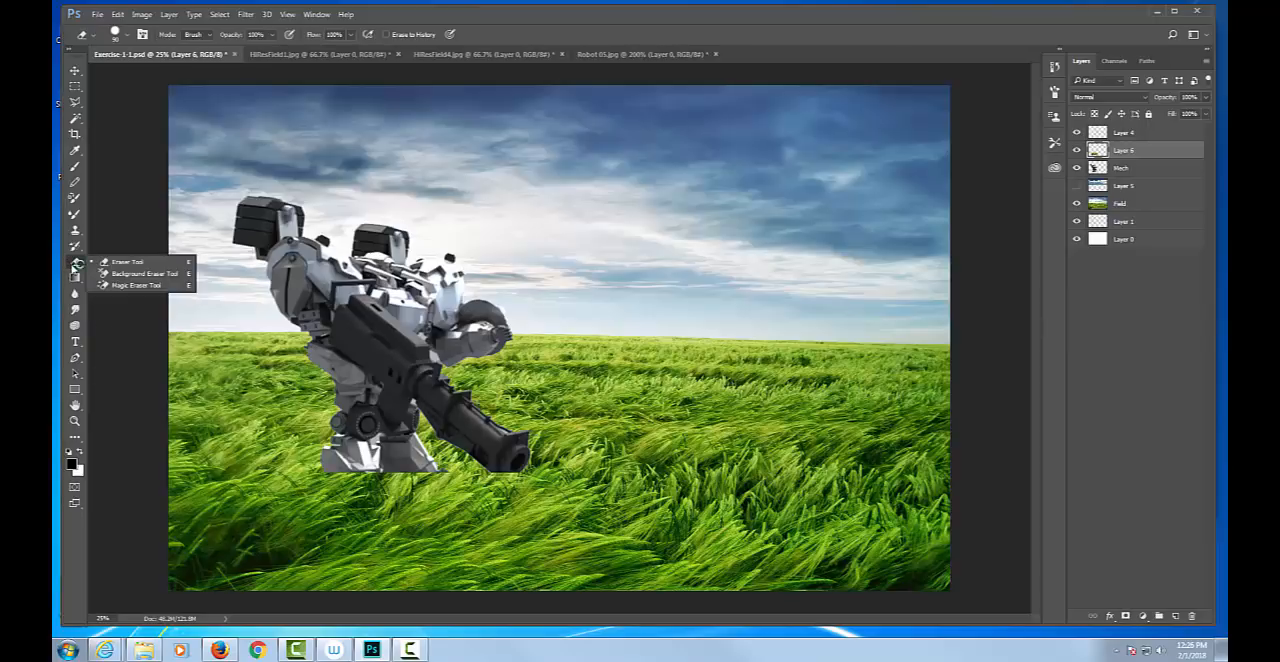
click(131, 266)
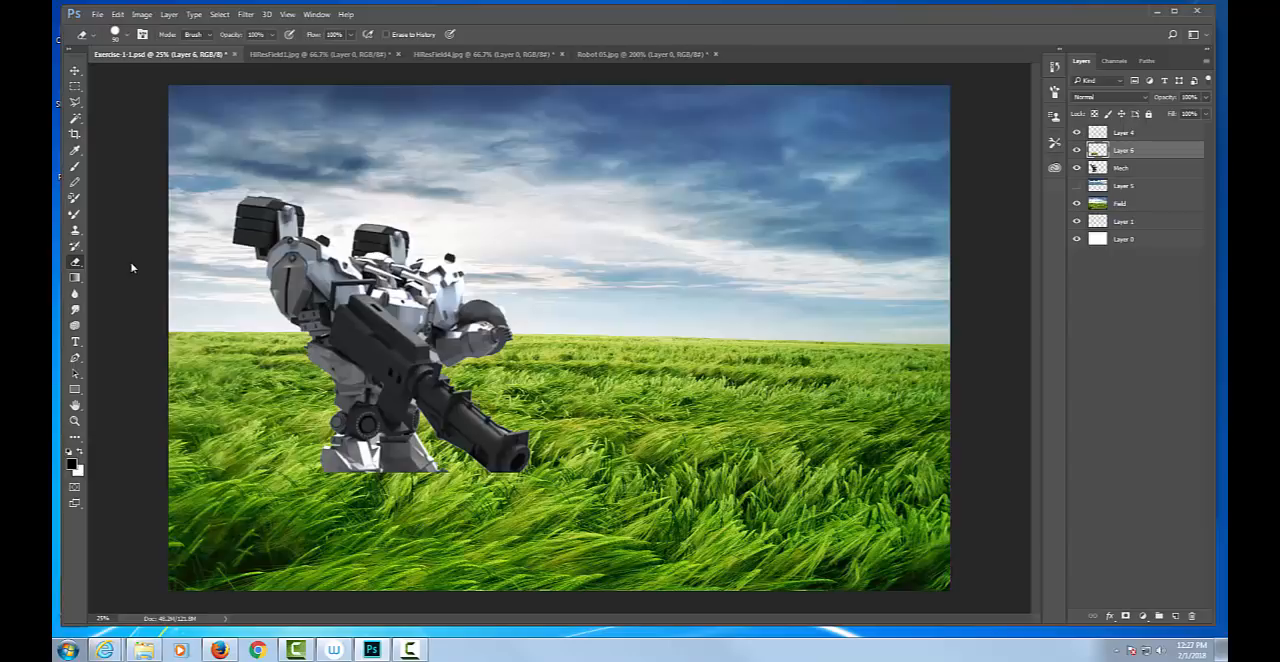
right_click(568, 218)
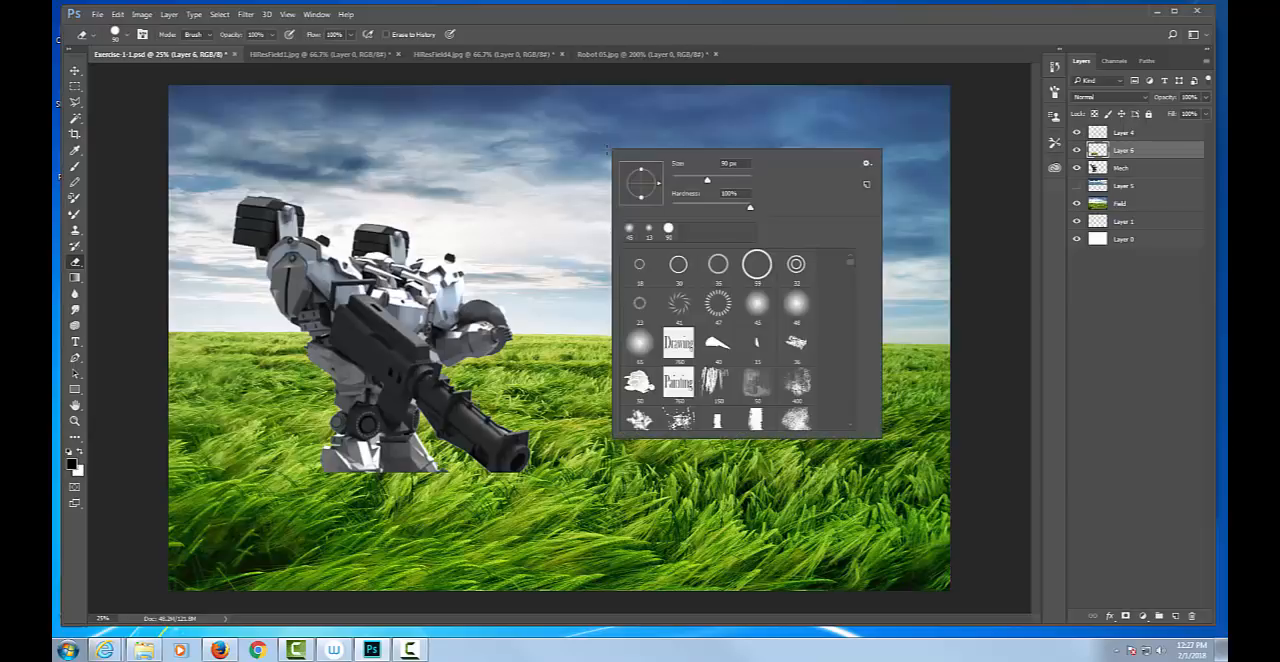
click(760, 309)
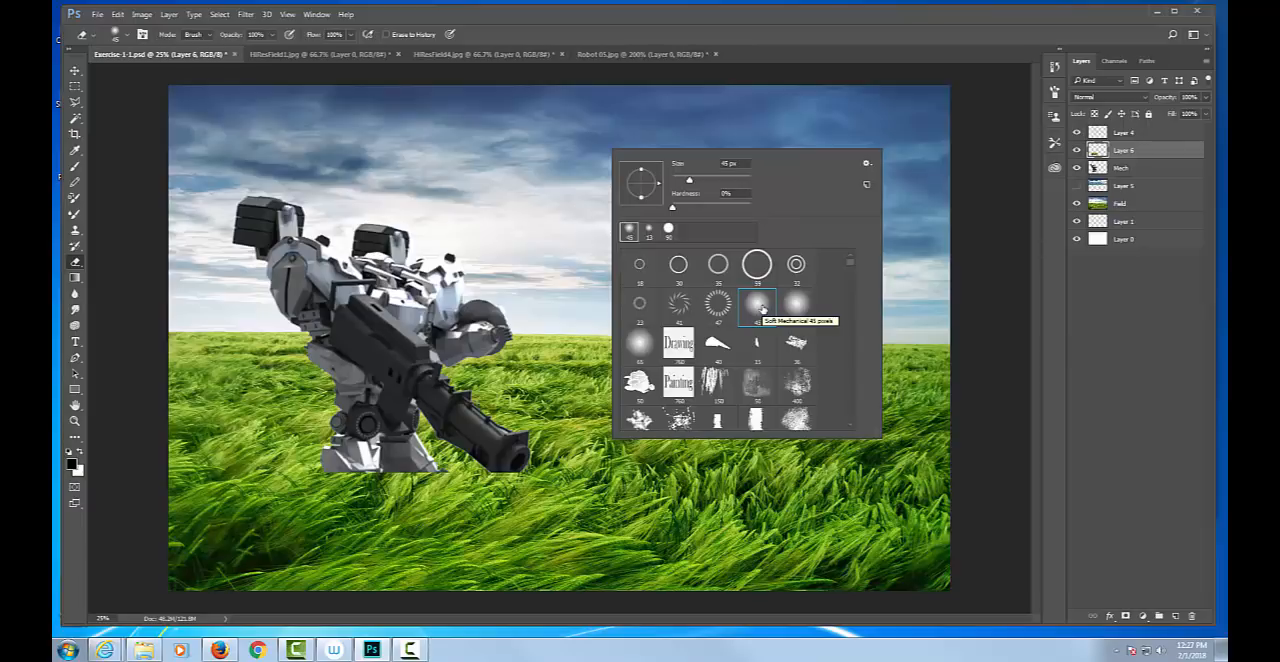
click(913, 64)
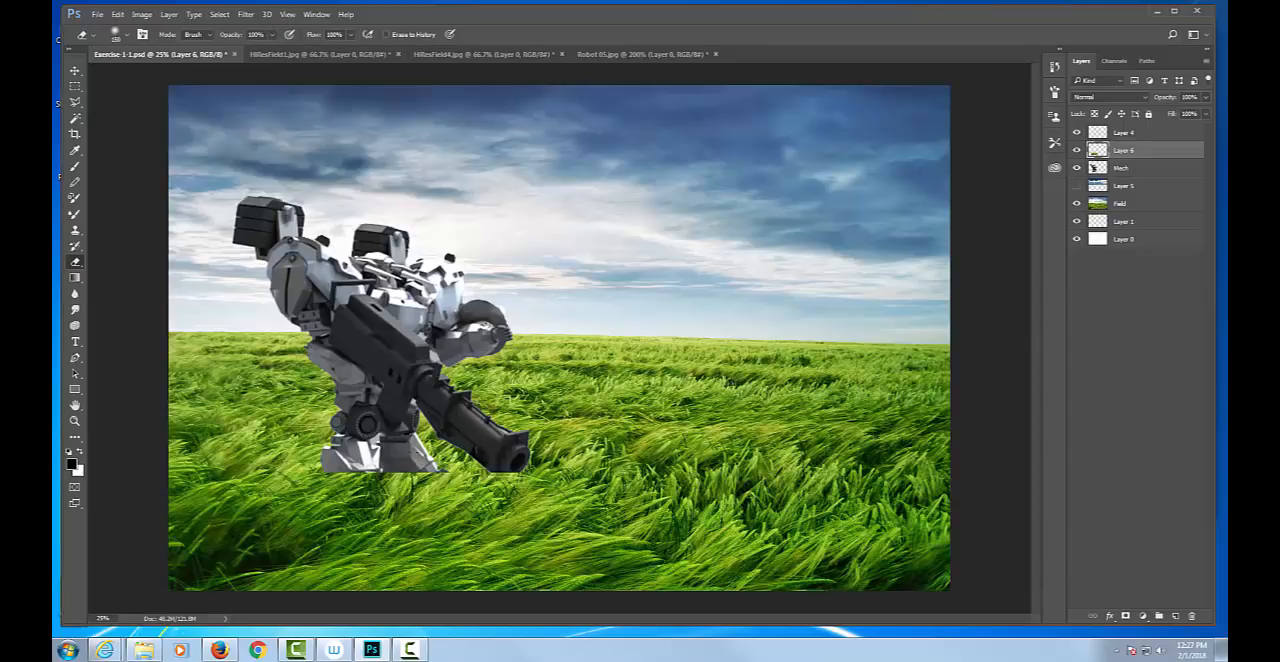
Hide all tools and panels to enlarge the canvas area, and bring them back.
key(bracketleft)
key(Tab)
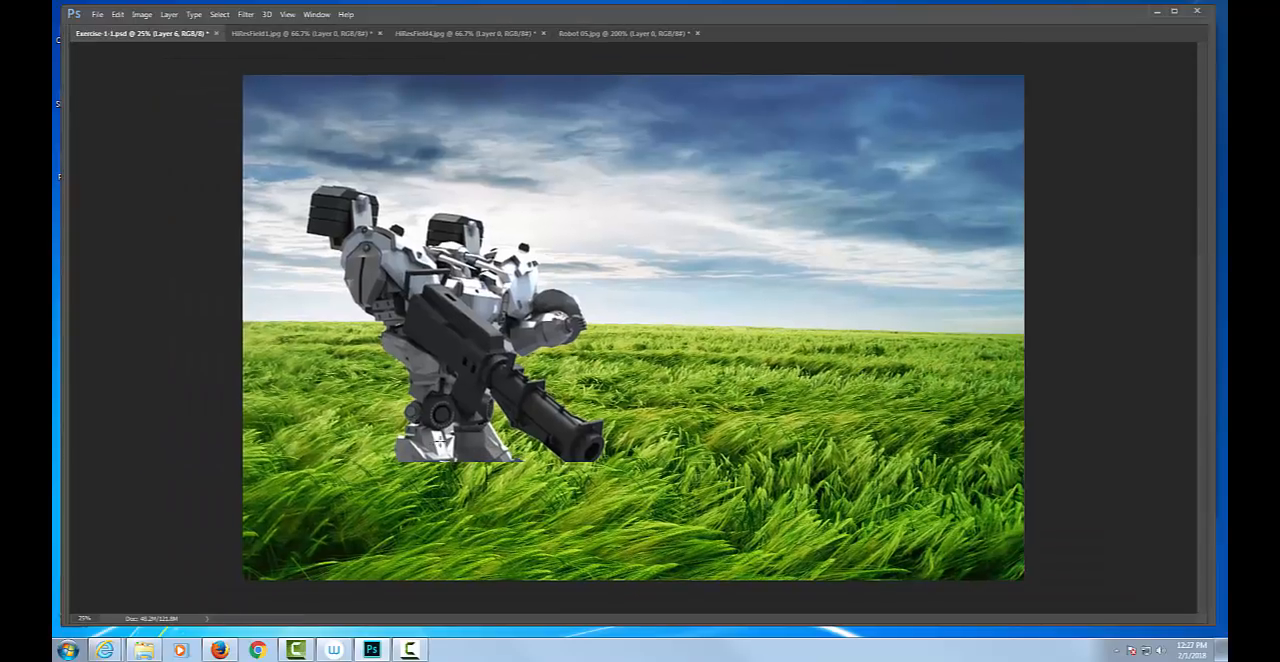
key(Tab)
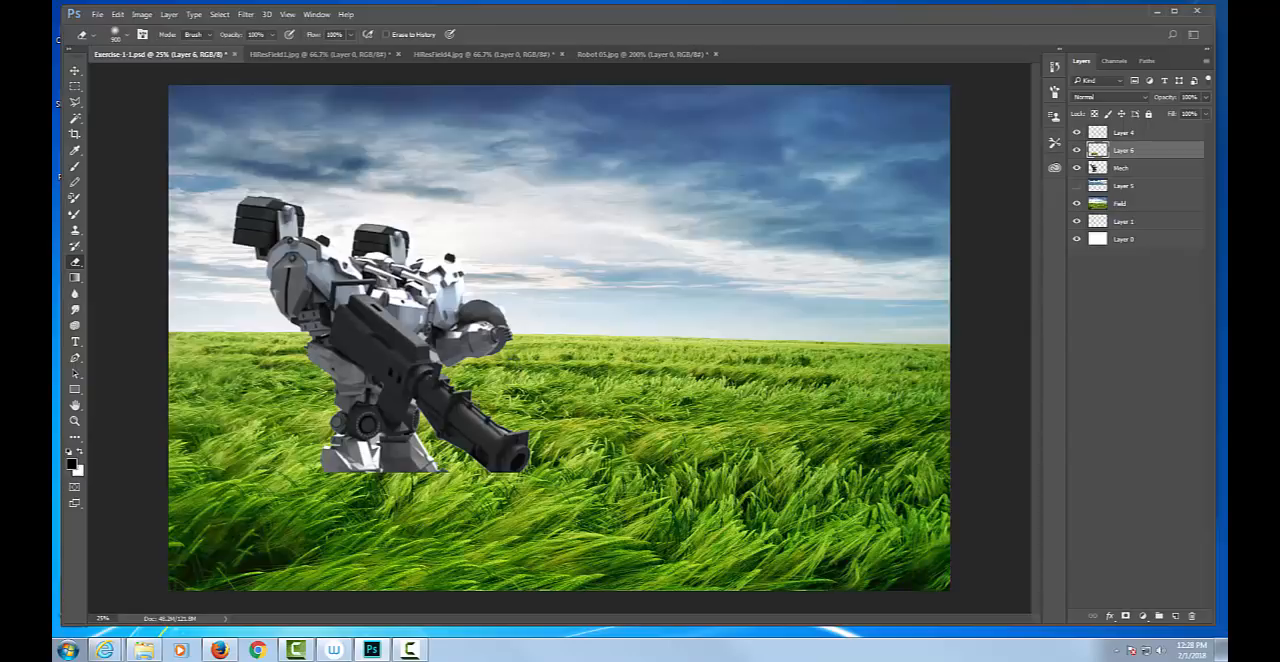
Switch to the Brush tool, toggle its precise cursor on and off, and enlarge the tip to 1000 px.
key(b)
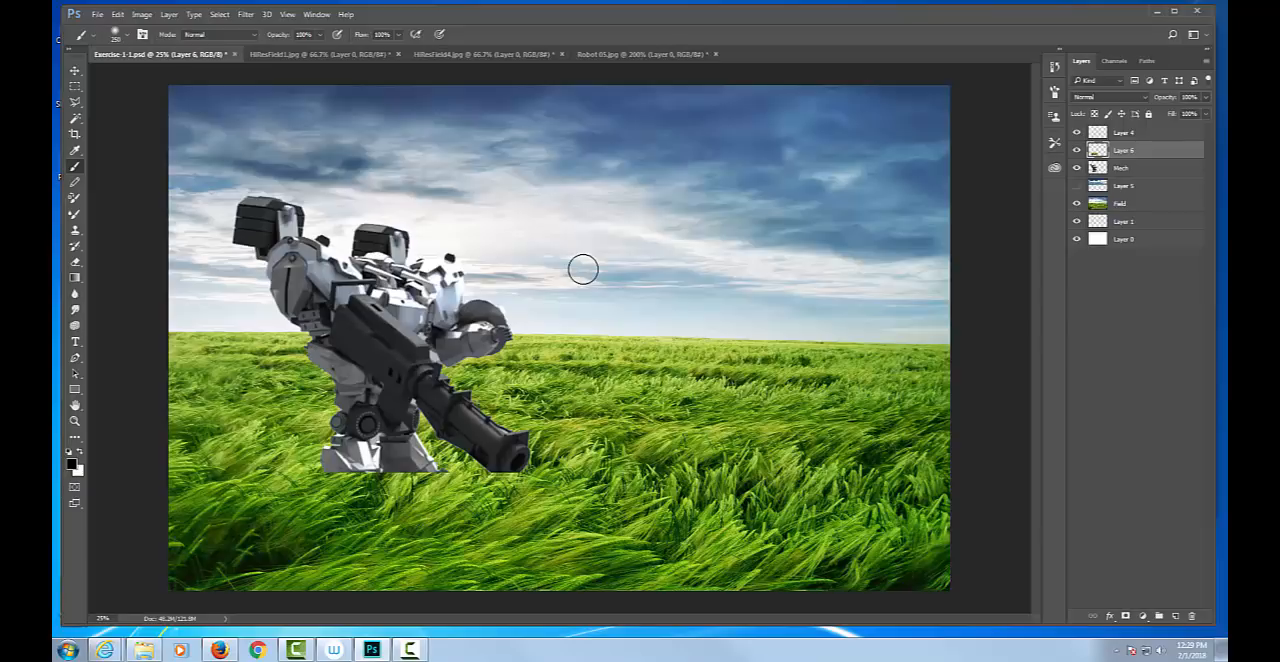
key(Caps_Lock)
key(Caps_Lock)
key(bracketright)
key(bracketright)
key(bracketright)
key(bracketright)
key(bracketright)
key(bracketright)
key(bracketright)
key(bracketright)
key(bracketright)
key(bracketright)
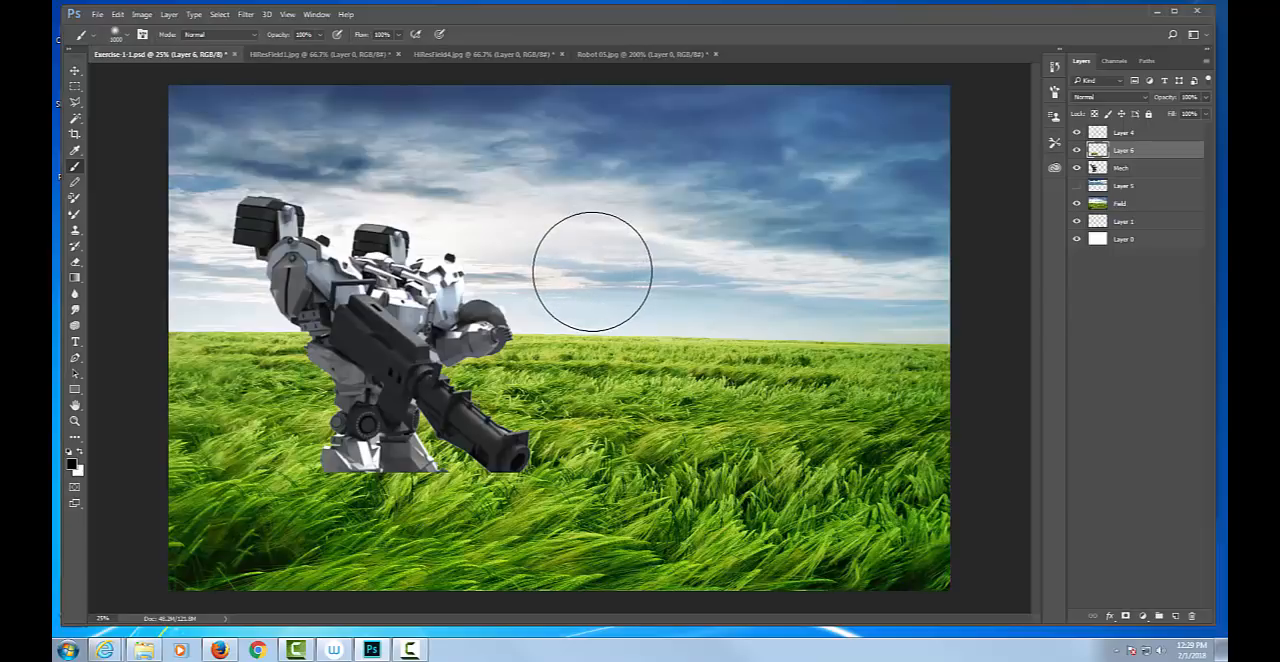
Practise stepping the brush tip's size up and down, ending at 200 px.
key(bracketleft)
key(bracketleft)
key(bracketleft)
key(bracketleft)
key(bracketleft)
key(bracketleft)
key(bracketleft)
key(bracketleft)
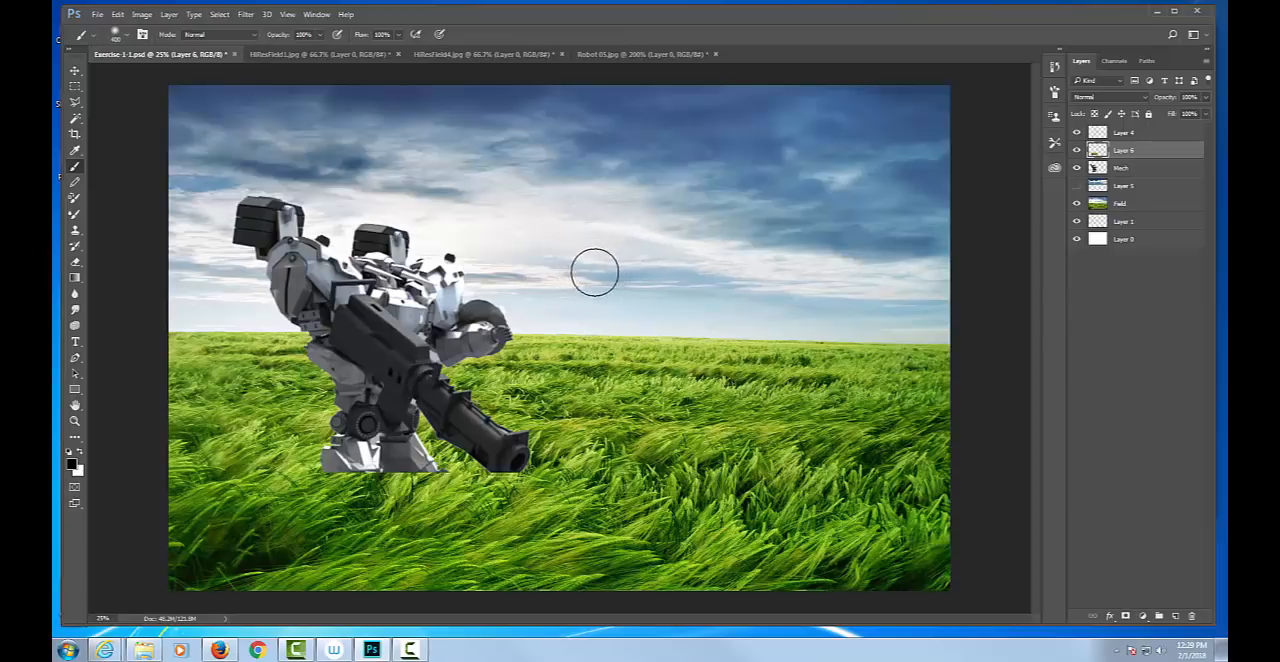
key(bracketright)
key(bracketright)
key(bracketright)
key(bracketright)
key(bracketright)
key(bracketright)
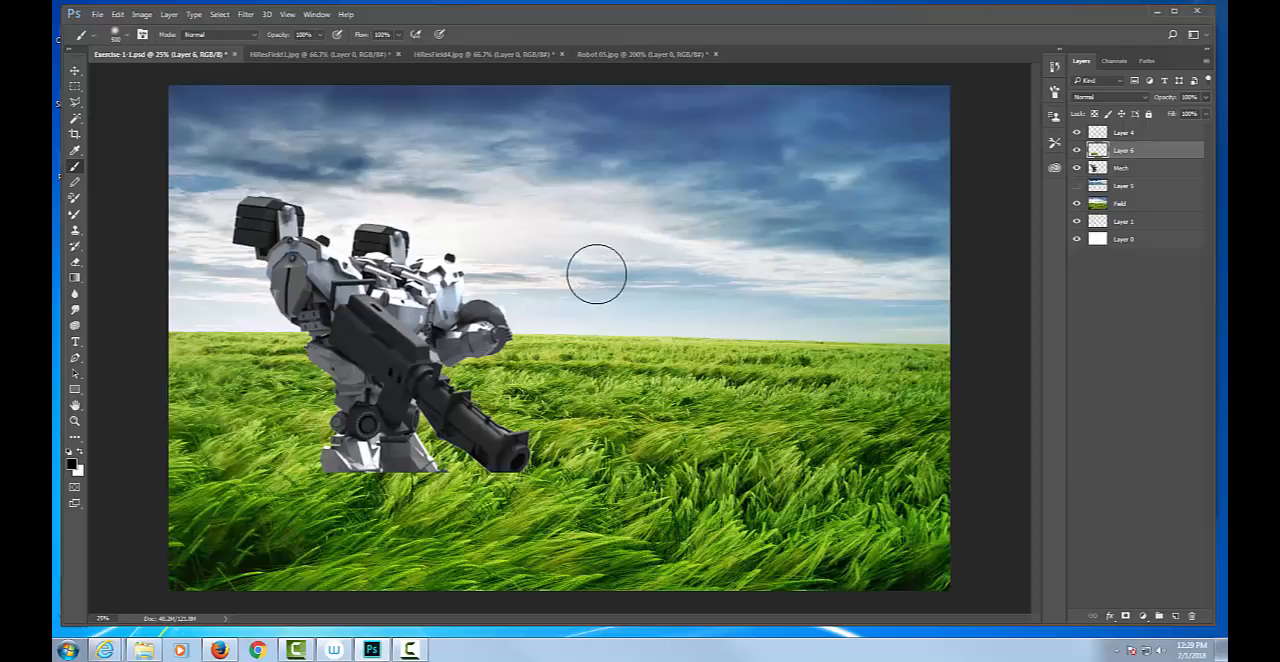
key(bracketright)
key(bracketleft)
key(bracketleft)
key(bracketleft)
key(bracketleft)
key(bracketleft)
key(bracketleft)
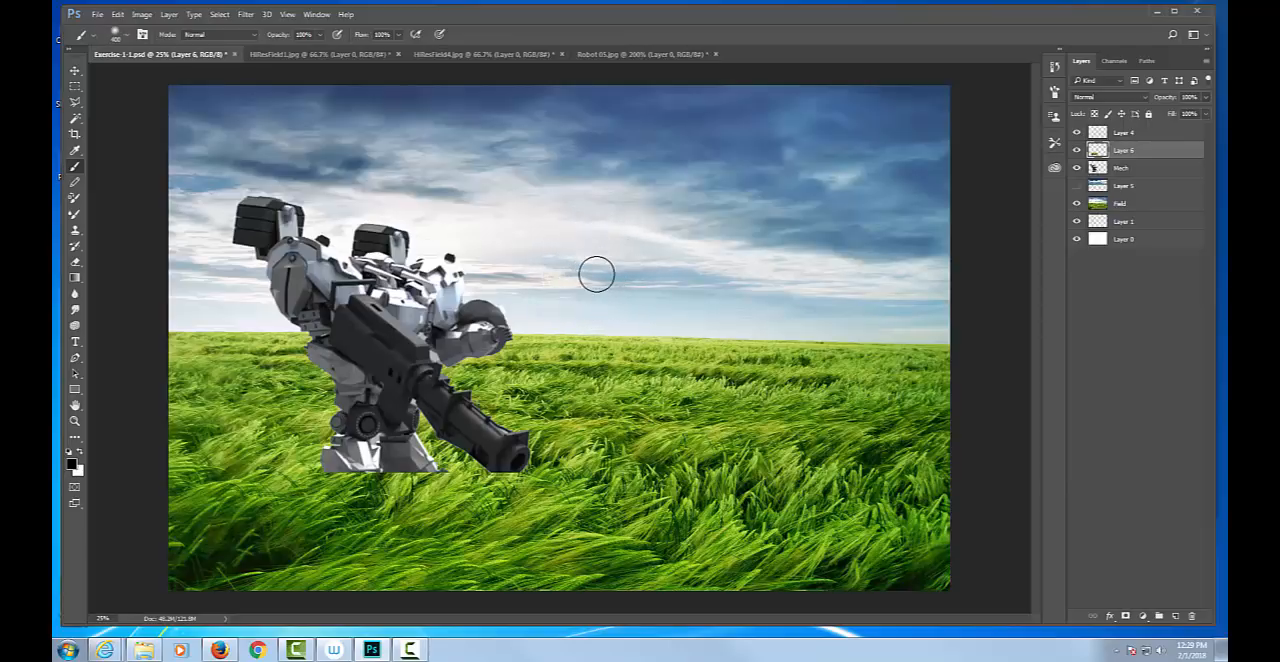
key(bracketright)
key(bracketright)
key(bracketleft)
key(bracketleft)
key(bracketright)
key(bracketright)
key(bracketright)
key(bracketright)
key(bracketright)
key(bracketright)
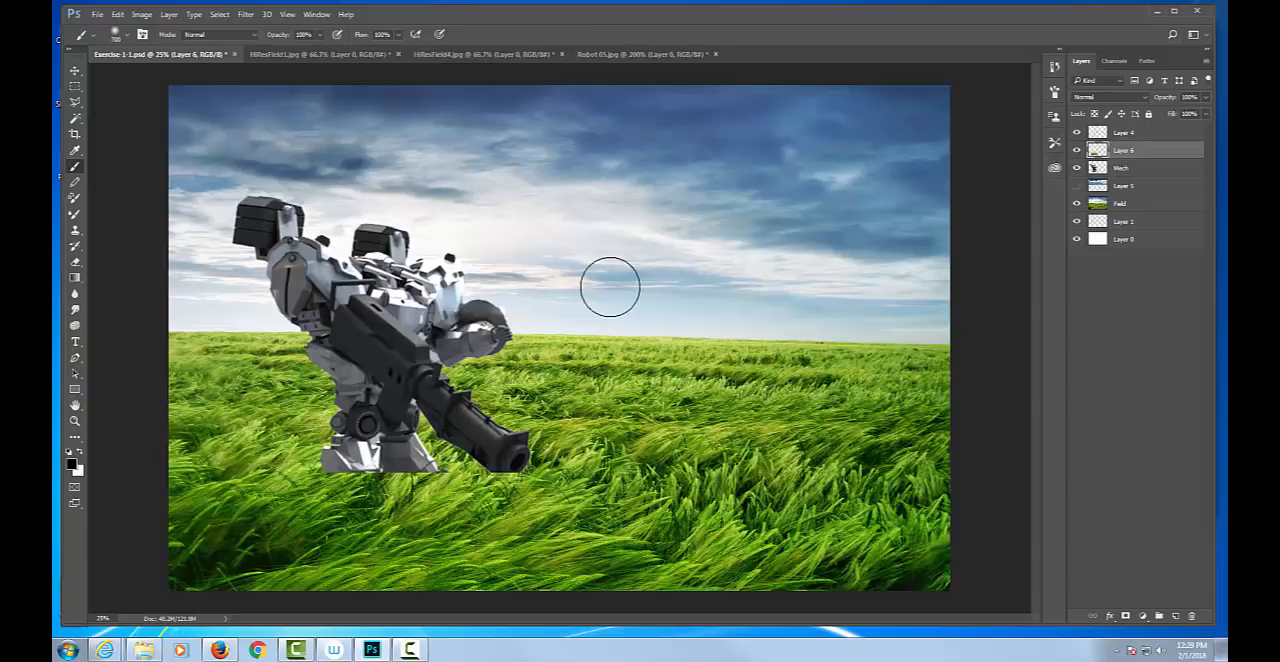
key(bracketleft)
key(bracketleft)
key(bracketleft)
key(bracketleft)
key(bracketleft)
key(bracketleft)
key(bracketleft)
key(bracketleft)
key(bracketleft)
key(bracketleft)
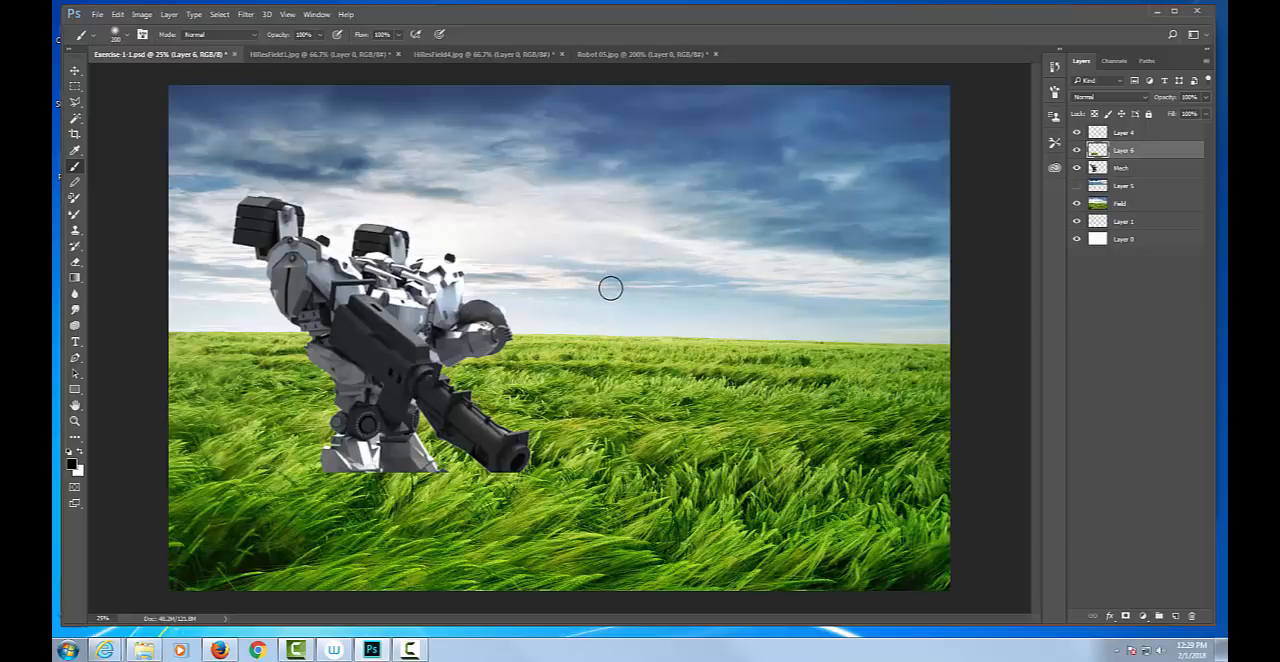
Try a black brush stroke across the robot's legs and an eraser stroke over the grass at its feet, undoing each.
key(bracketleft)
key(bracketright)
key(bracketright)
key(bracketright)
key(bracketright)
key(bracketright)
key(bracketleft)
key(bracketleft)
mouse_move(473, 413)
mouse_down()
mouse_move(406, 461)
mouse_move(345, 536)
mouse_move(377, 514)
mouse_up()
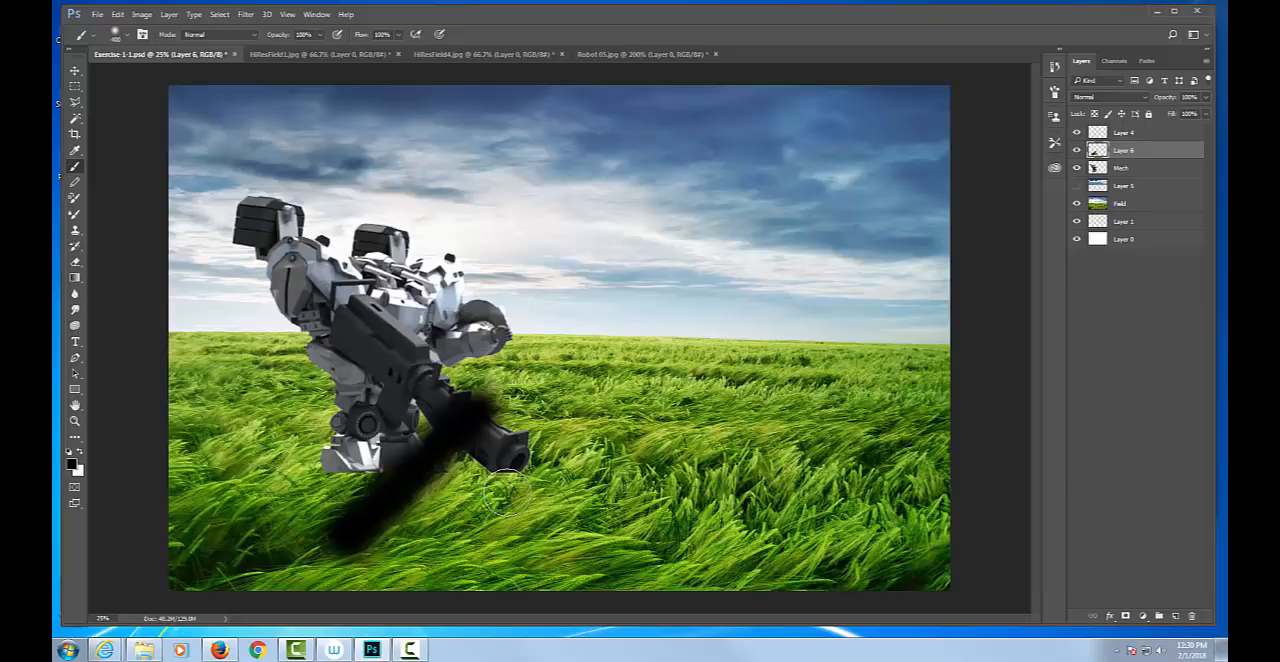
key(ctrl+z)
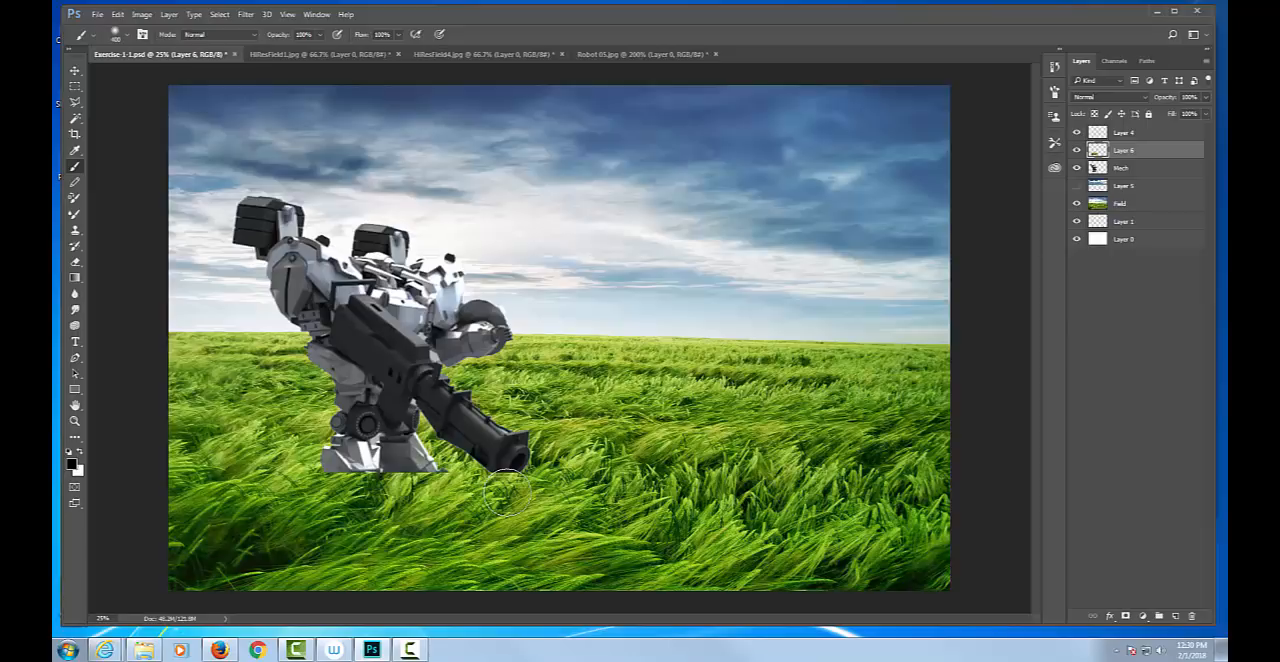
mouse_move(470, 480)
mouse_down()
mouse_move(408, 530)
mouse_move(400, 582)
mouse_move(388, 560)
mouse_up()
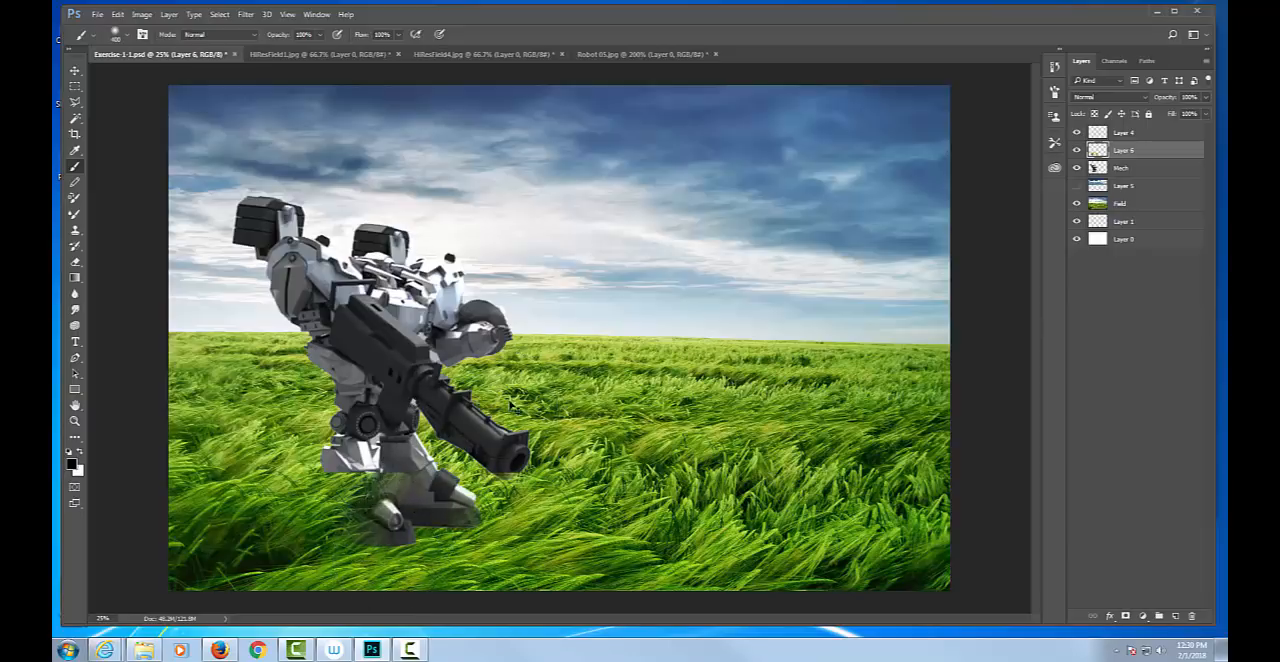
key(ctrl+z)
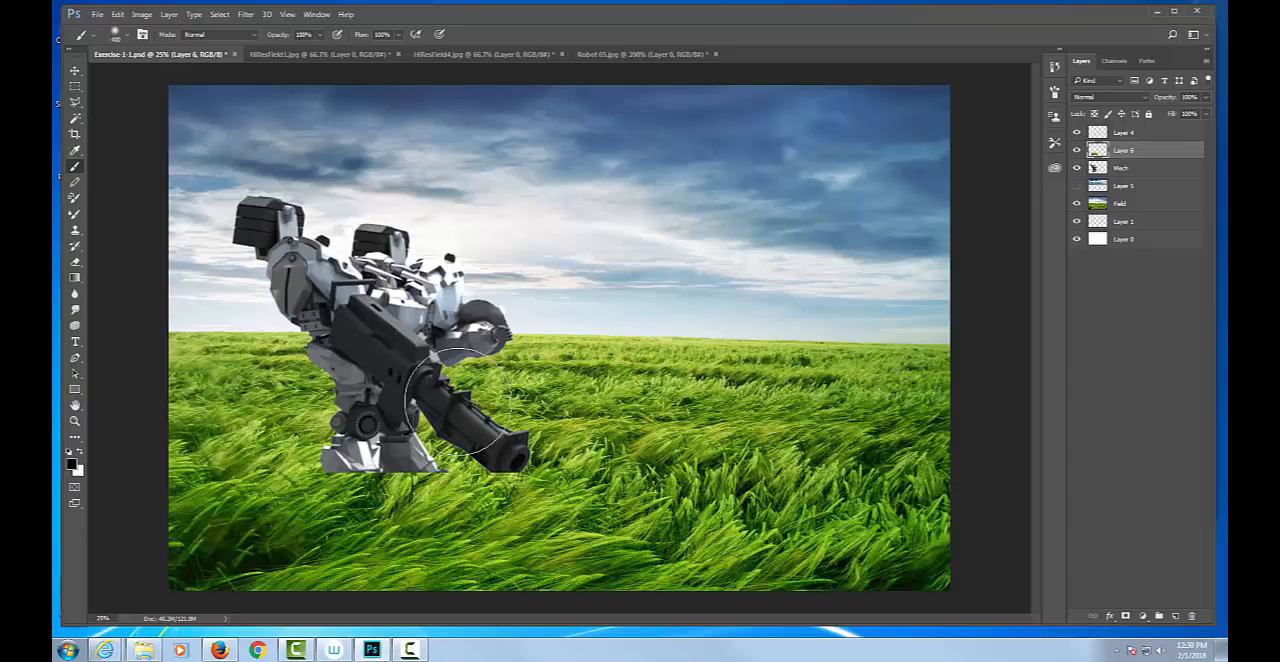
Shrink the tip and set the Brush tool's opacity to 5% after trying 30%.
key(bracketleft)
key(bracketleft)
key(bracketleft)
key(bracketleft)
key(bracketleft)
key(bracketleft)
key(bracketleft)
key(bracketleft)
key(bracketleft)
key(3)
key(0)
key(0)
key(5)
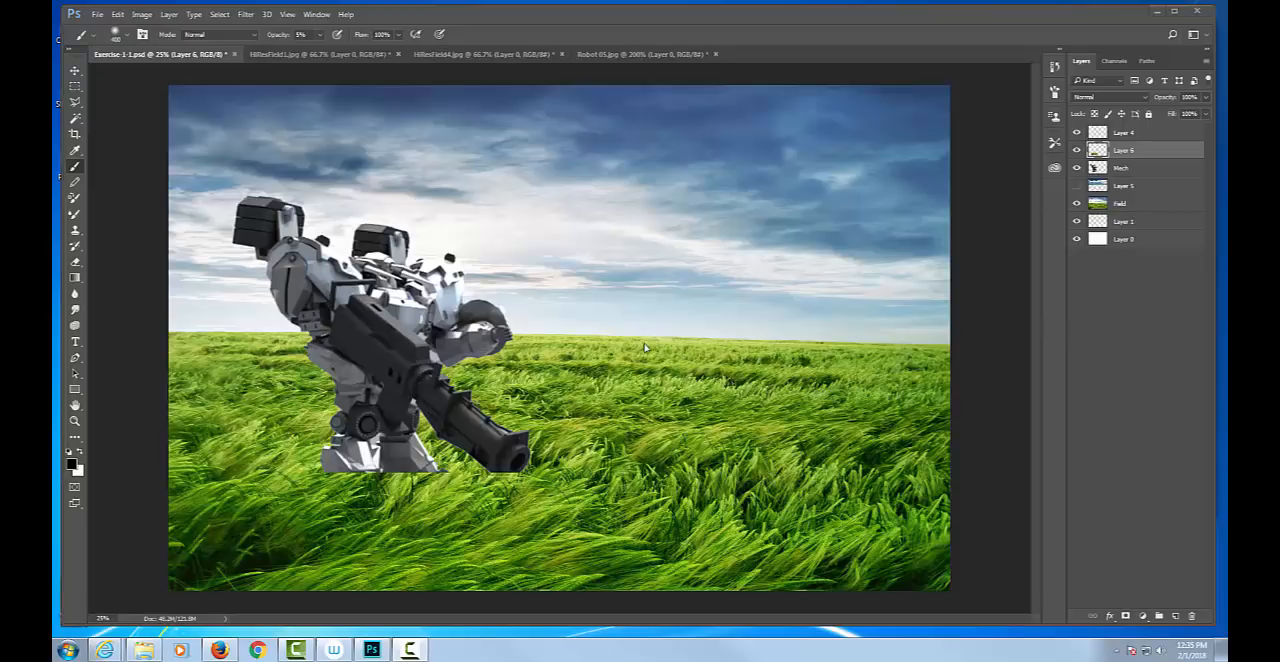
Softly erase Layer 6's grass over the robot's feet using a 200 px Eraser at 30% and 20% opacity.
key(e)
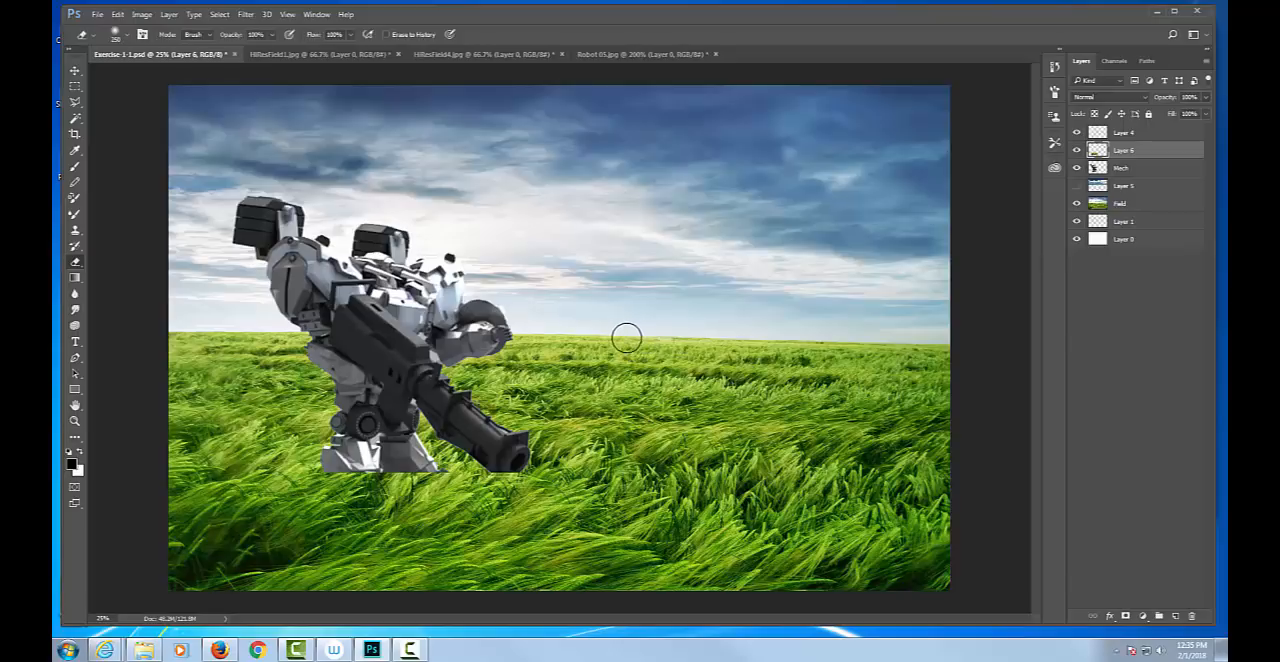
key(])
key(])
key(])
key(])
key([)
key([)
key([)
key([)
key(3)
mouse_move(411, 476)
mouse_down()
mouse_move(341, 477)
mouse_move(367, 464)
mouse_move(363, 492)
mouse_move(332, 468)
mouse_move(478, 481)
mouse_move(448, 498)
mouse_move(500, 485)
mouse_move(465, 490)
mouse_up()
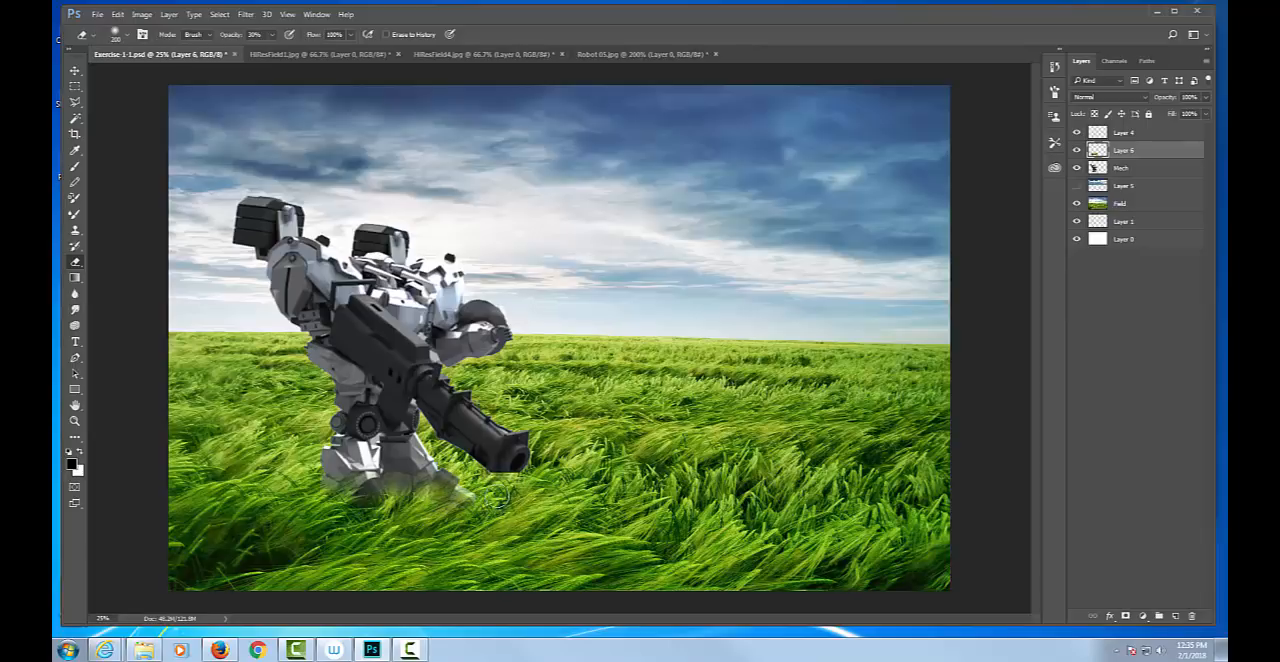
mouse_move(432, 476)
mouse_down()
mouse_move(349, 507)
mouse_move(331, 490)
mouse_move(350, 521)
mouse_move(412, 482)
mouse_move(391, 481)
mouse_up()
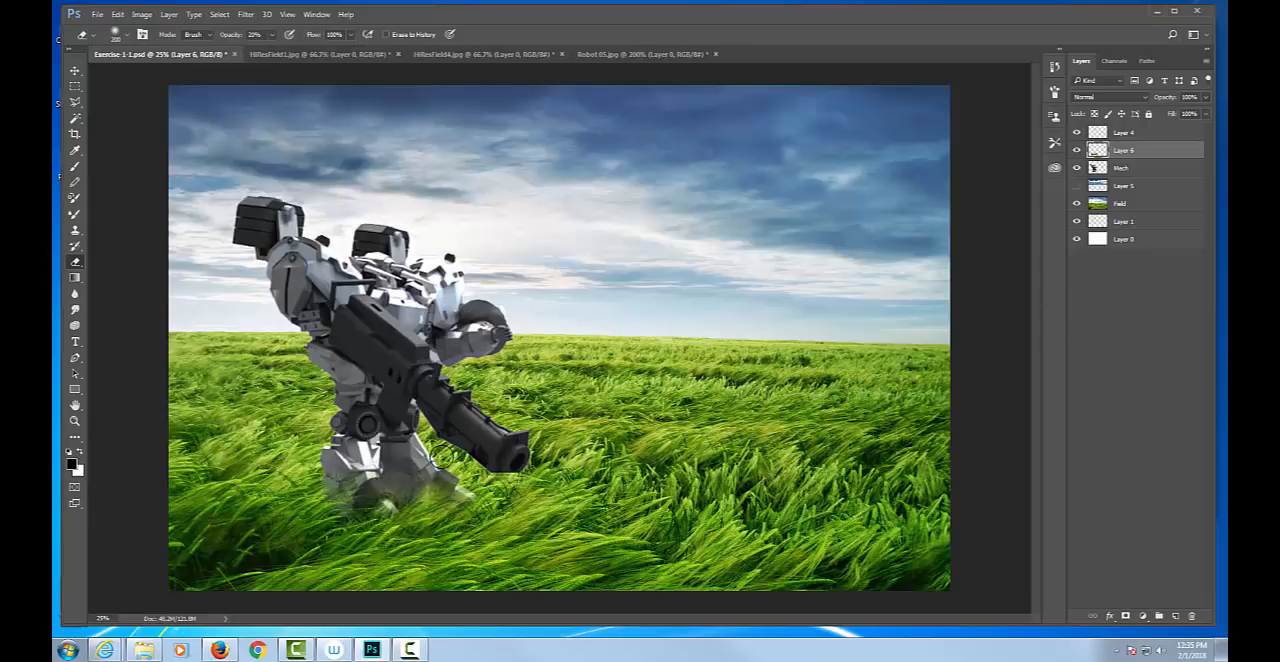
mouse_move(455, 480)
mouse_down()
mouse_move(425, 507)
mouse_move(437, 483)
mouse_move(410, 487)
mouse_move(445, 479)
mouse_up()
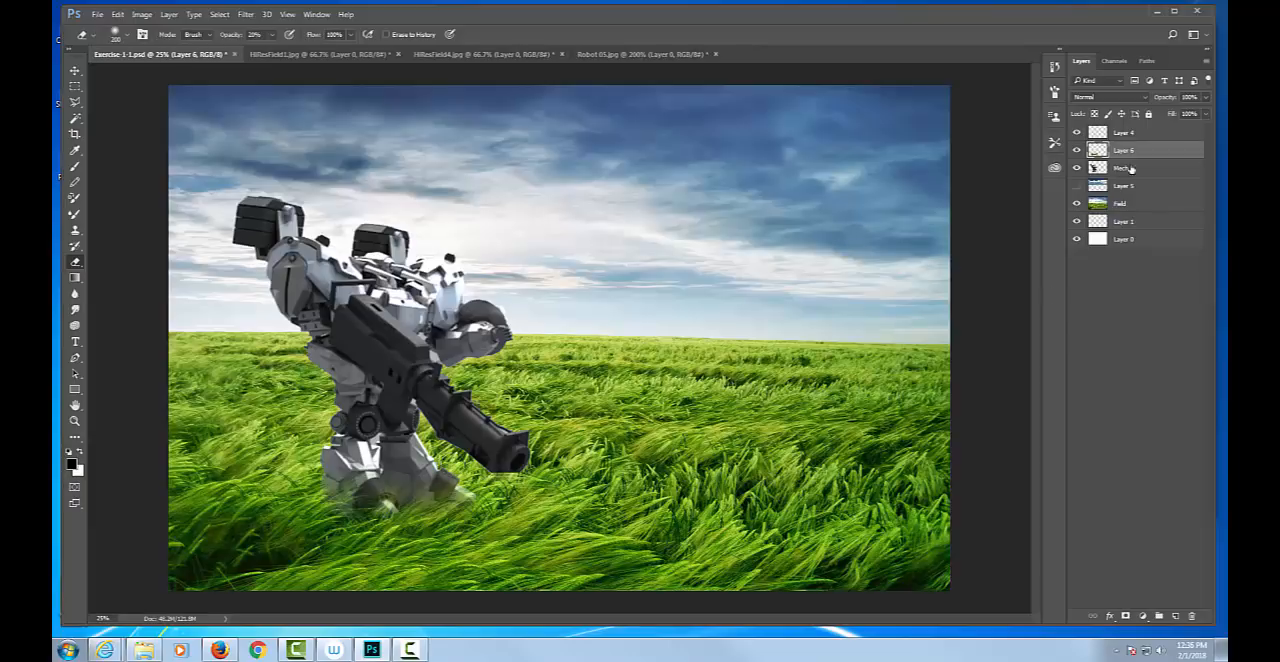
Toggle Layer 6's visibility repeatedly to compare the robot's feet with and without the blended grass.
click(1077, 150)
click(1077, 150)
click(1077, 150)
click(1077, 150)
click(1077, 150)
click(1077, 150)
click(1077, 150)
click(1077, 150)
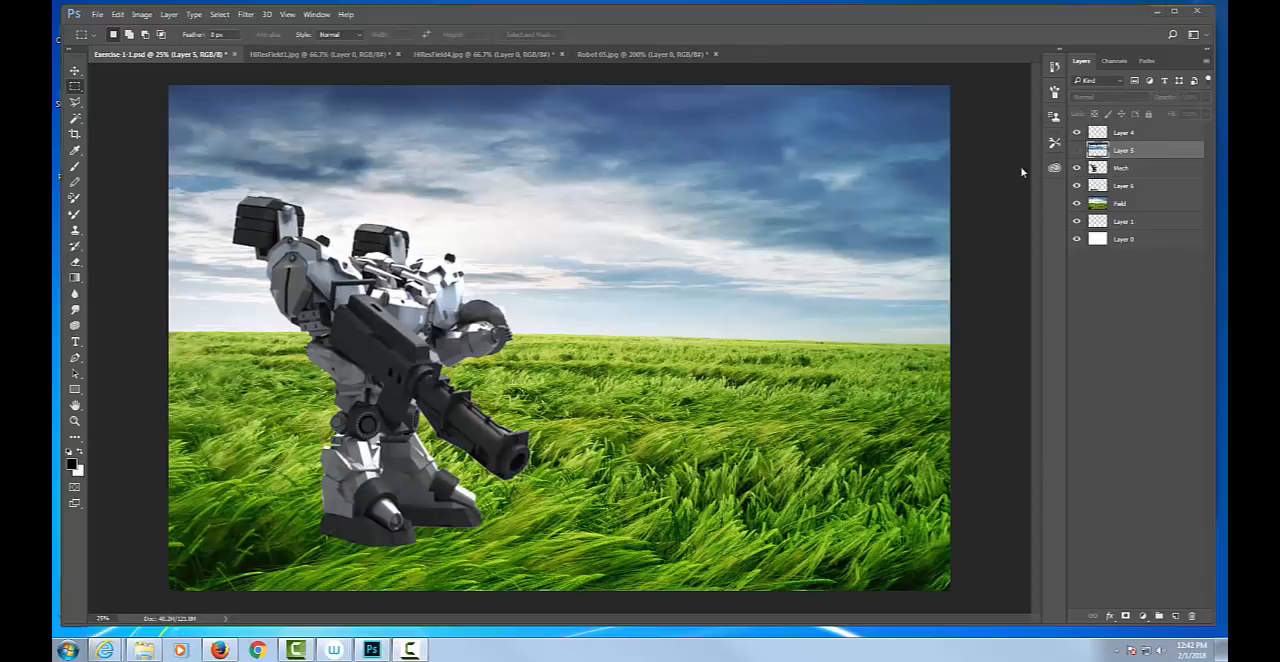
Move Layer 6 directly above the Mech layer, with Layer 5 hidden.
click(1077, 150)
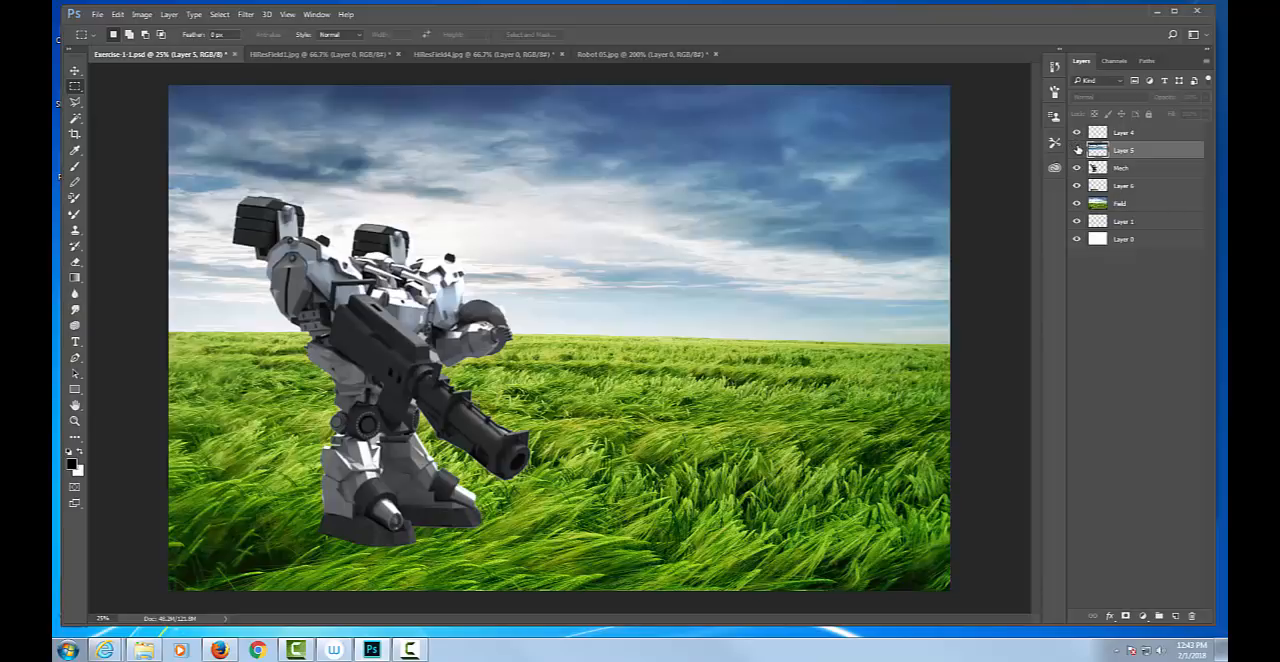
click(1122, 187)
drag(1122, 187, 1121, 163)
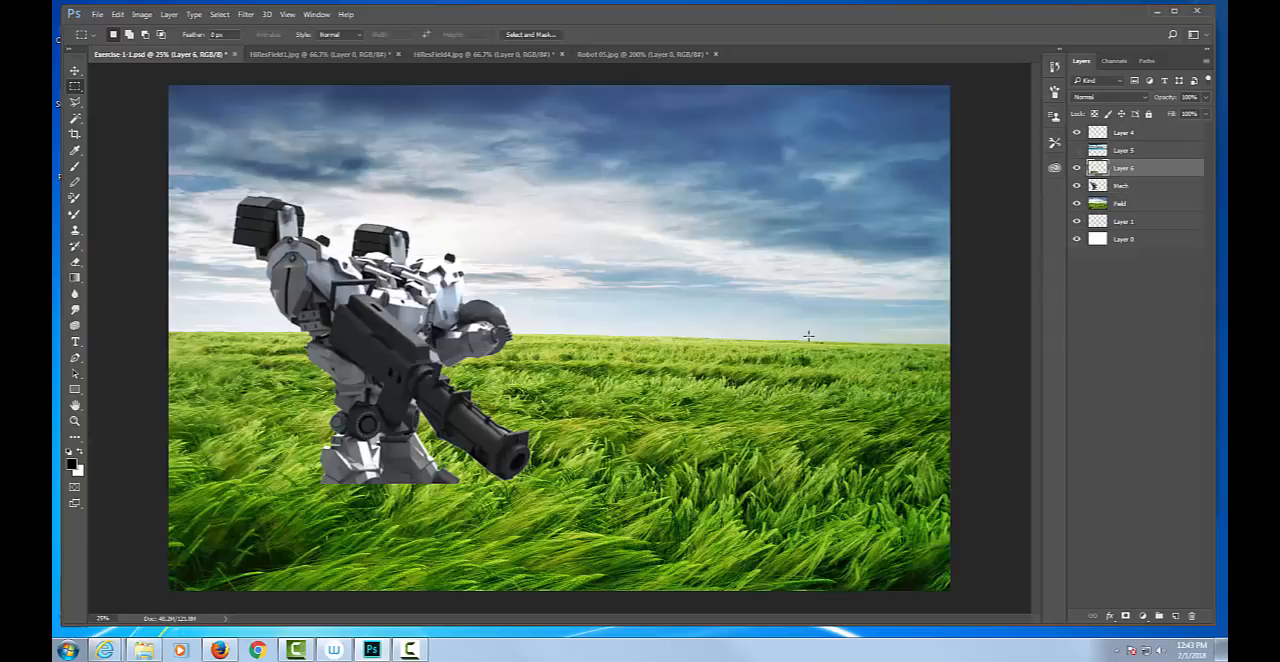
Try a 100% opacity Eraser stroke through the grass over the robot's feet and undo it.
key(e)
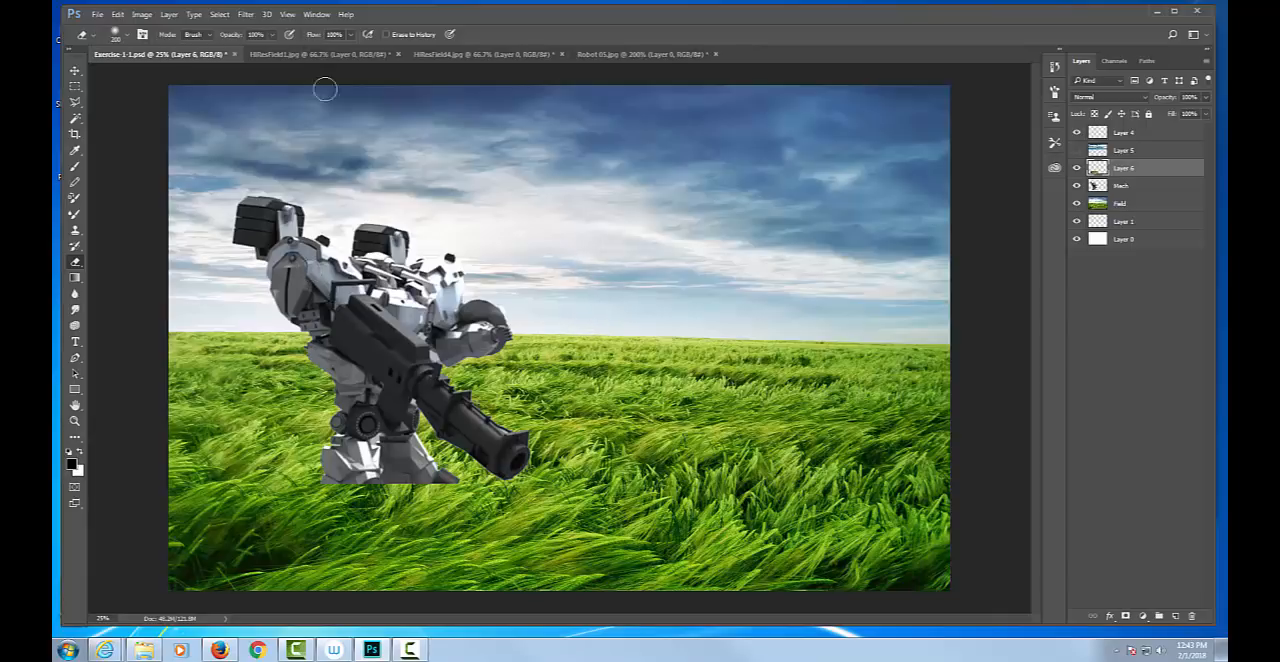
drag(442, 484, 343, 545)
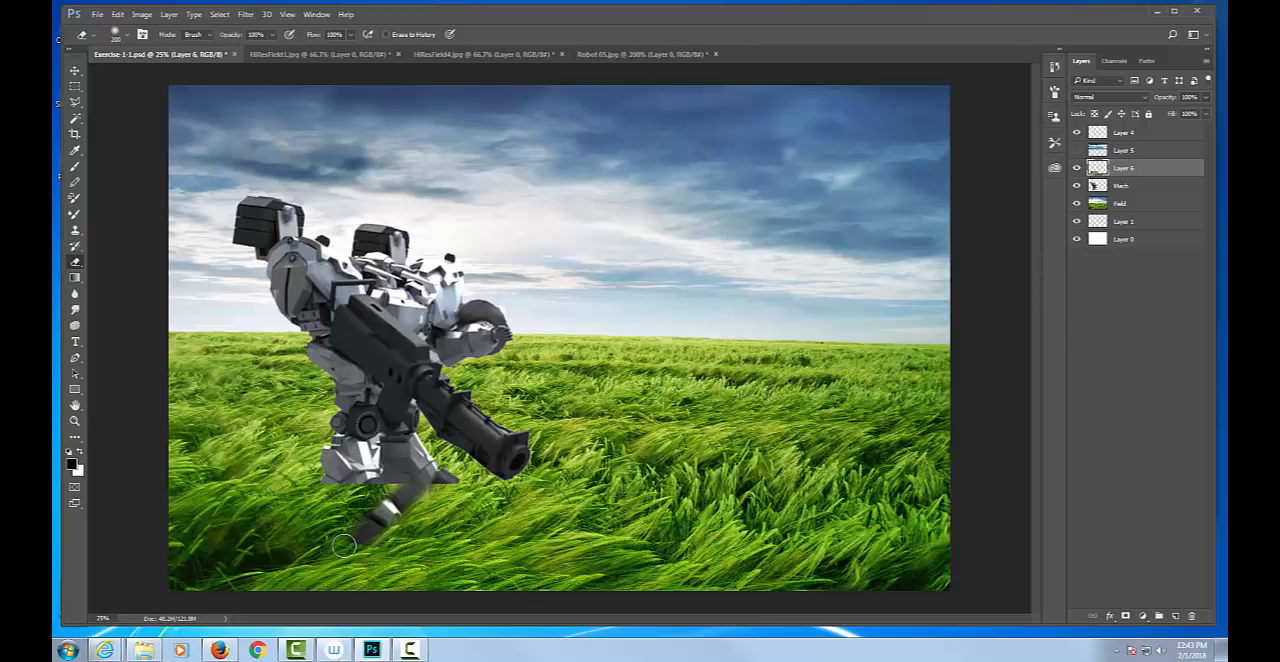
key(ctrl+z)
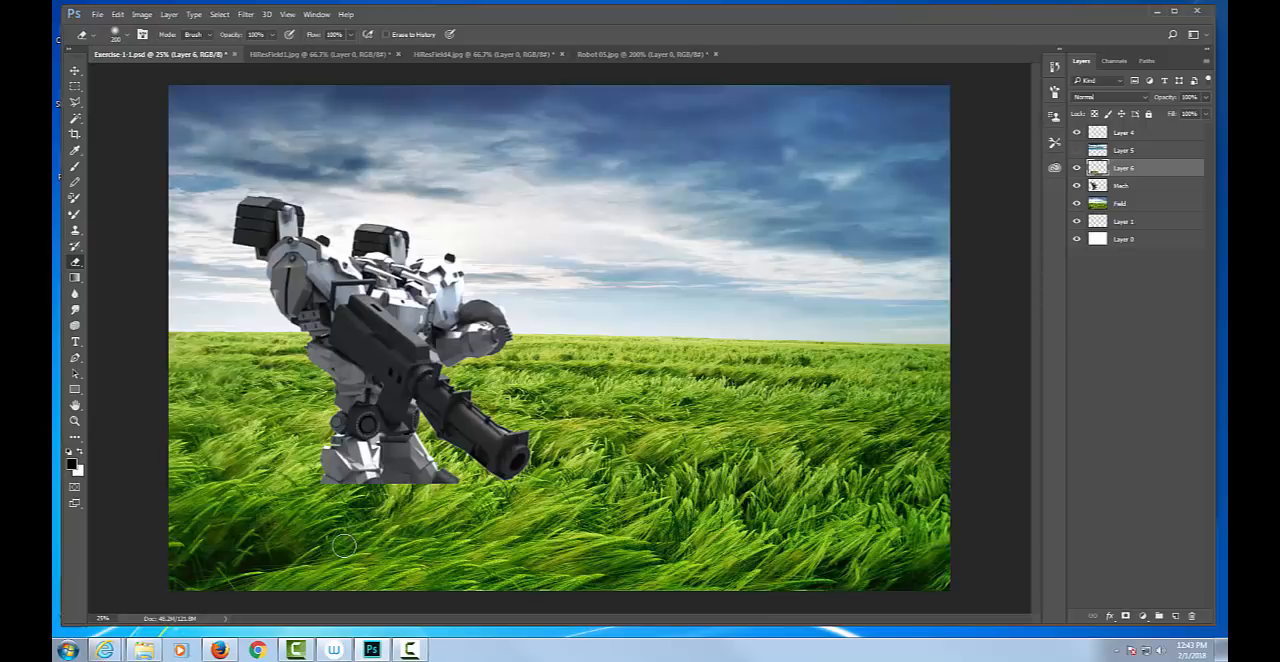
Set the Eraser's opacity to 33% and enlarge its tip to 1500 px.
key(3)
key(3)
key(bracketright)
key(bracketright)
key(bracketright)
key(bracketright)
key(bracketleft)
key(bracketleft)
key(bracketleft)
key(bracketleft)
key(bracketleft)
key(bracketleft)
key(bracketright)
key(bracketright)
key(bracketright)
key(bracketright)
key(bracketright)
key(bracketright)
key(bracketright)
key(bracketright)
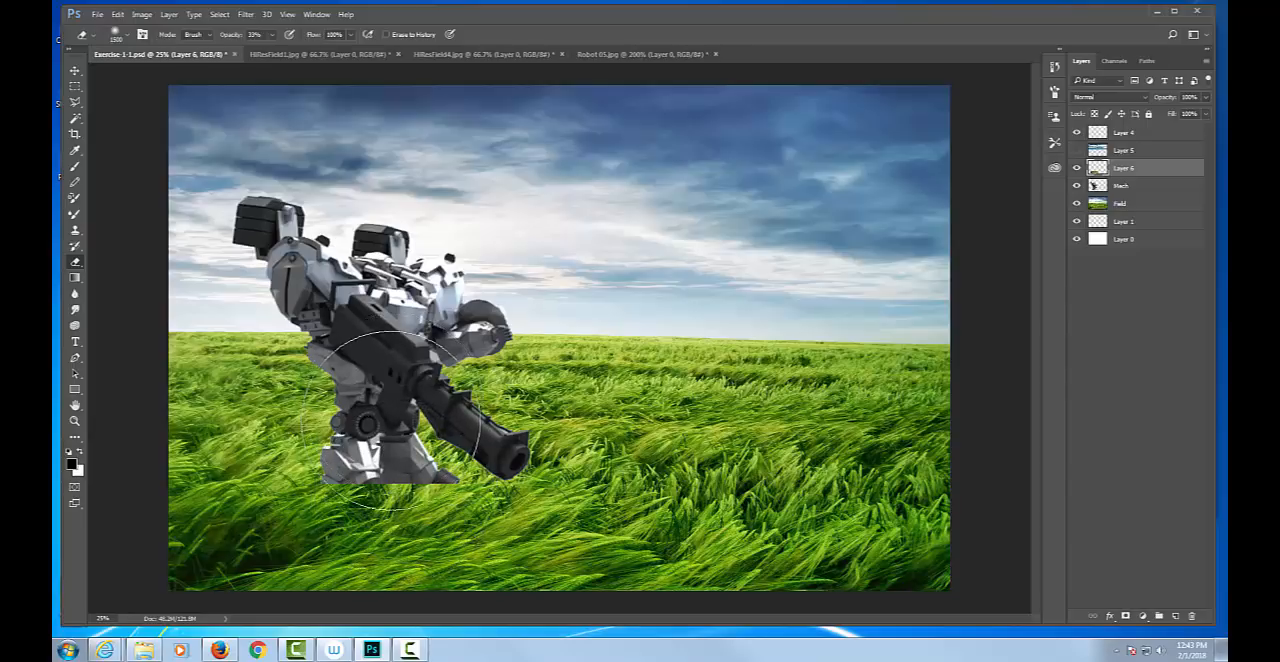
Softly erase Layer 6's grass edge around the robot's feet with a smaller Eraser tip, lowering the opacity from 33% to 20%.
key(bracketleft)
key(bracketleft)
key(bracketleft)
key(bracketleft)
key(bracketleft)
key(bracketleft)
key(bracketleft)
key(bracketleft)
key(bracketleft)
key(bracketleft)
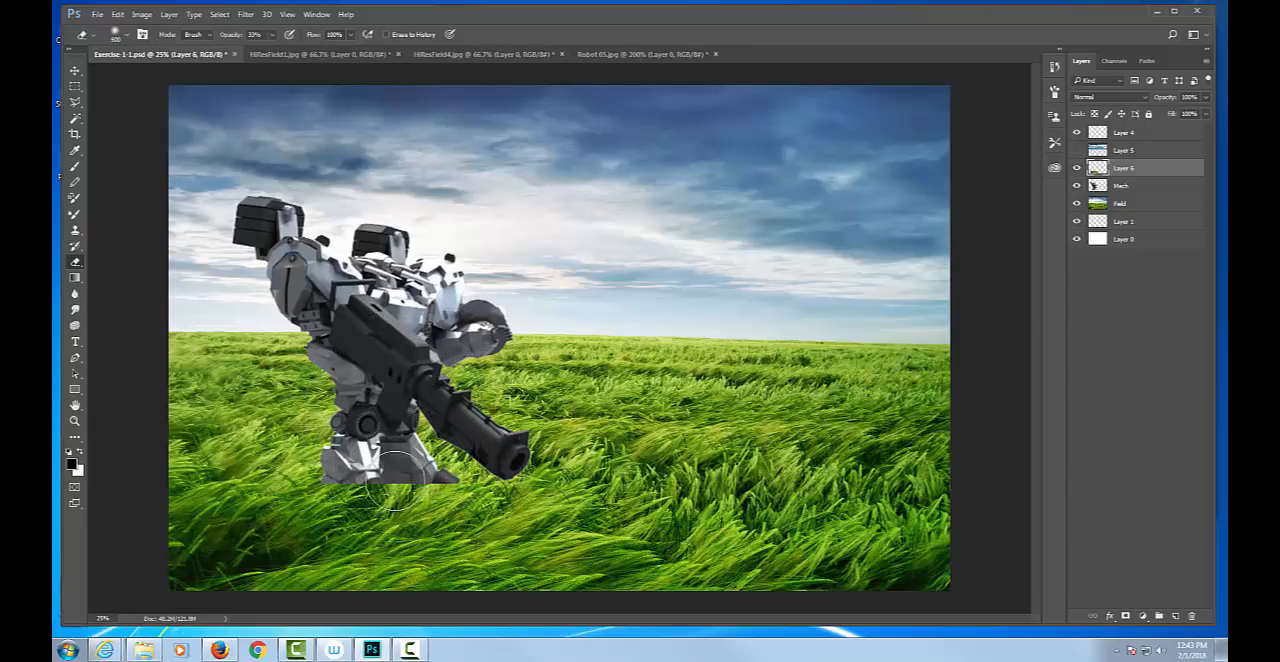
key(bracketleft)
key(bracketleft)
key(bracketleft)
key(bracketleft)
key(bracketleft)
key(bracketleft)
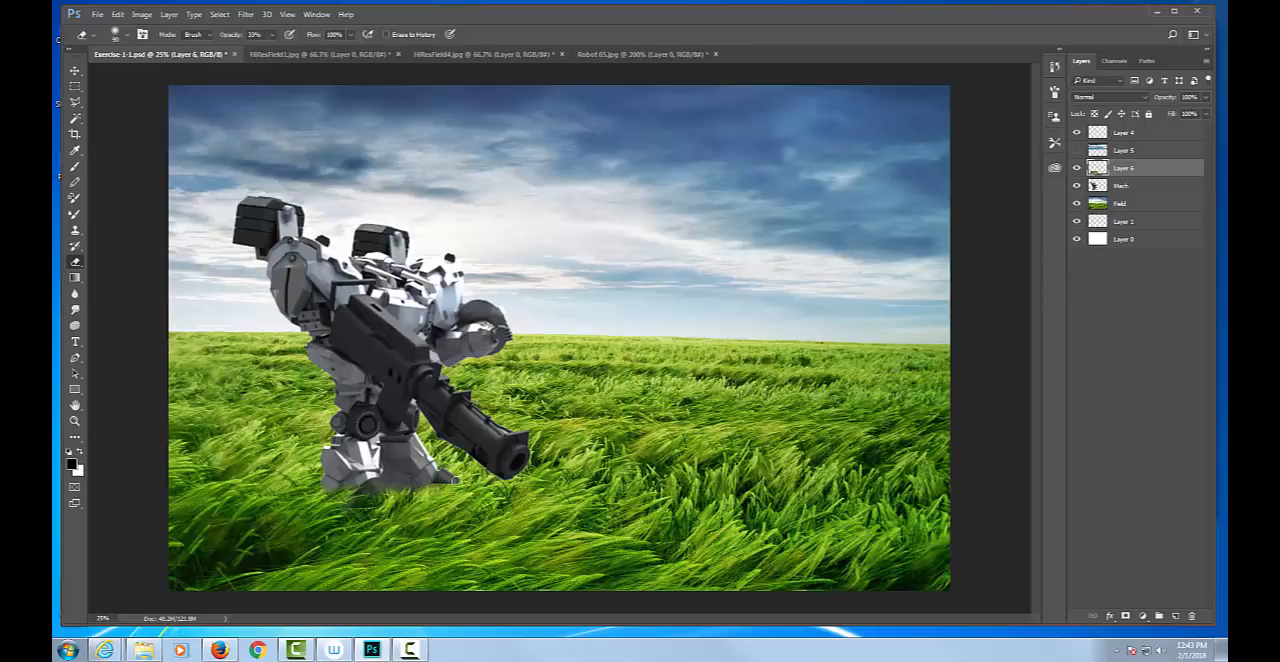
mouse_move(448, 481)
mouse_down()
mouse_move(431, 493)
mouse_move(442, 494)
mouse_move(457, 487)
mouse_move(436, 484)
mouse_up()
key(2)
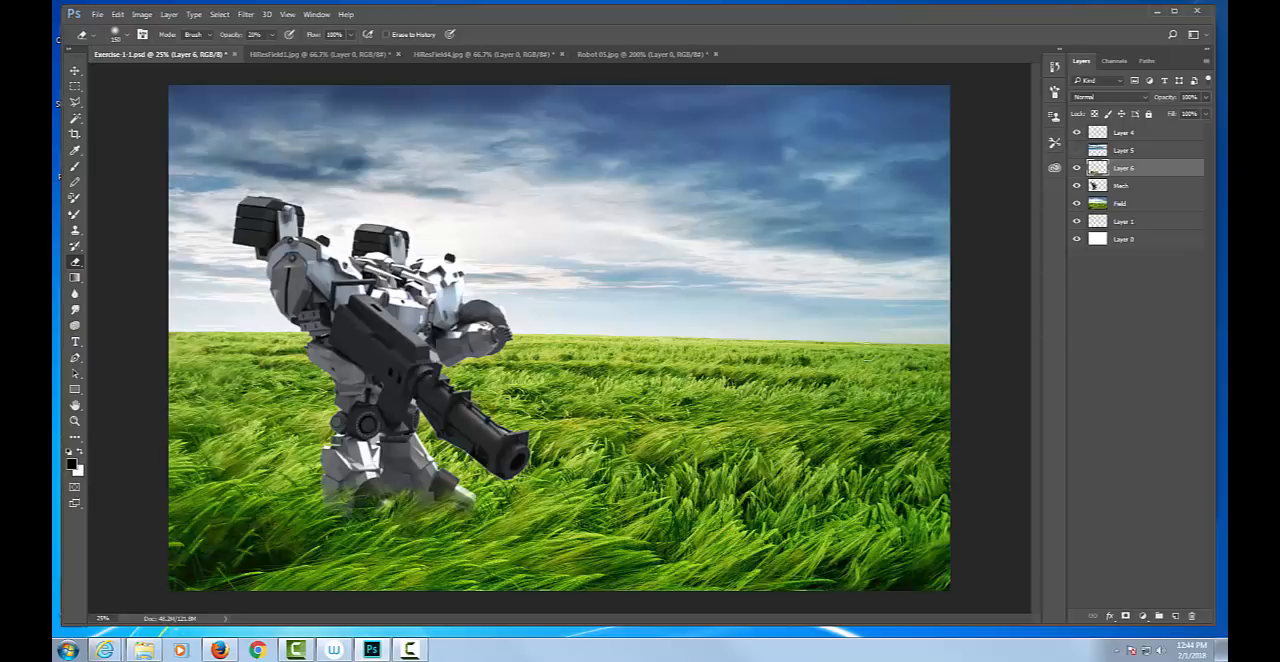
Select the Mech layer and look over the available image adjustments without applying any.
click(1153, 190)
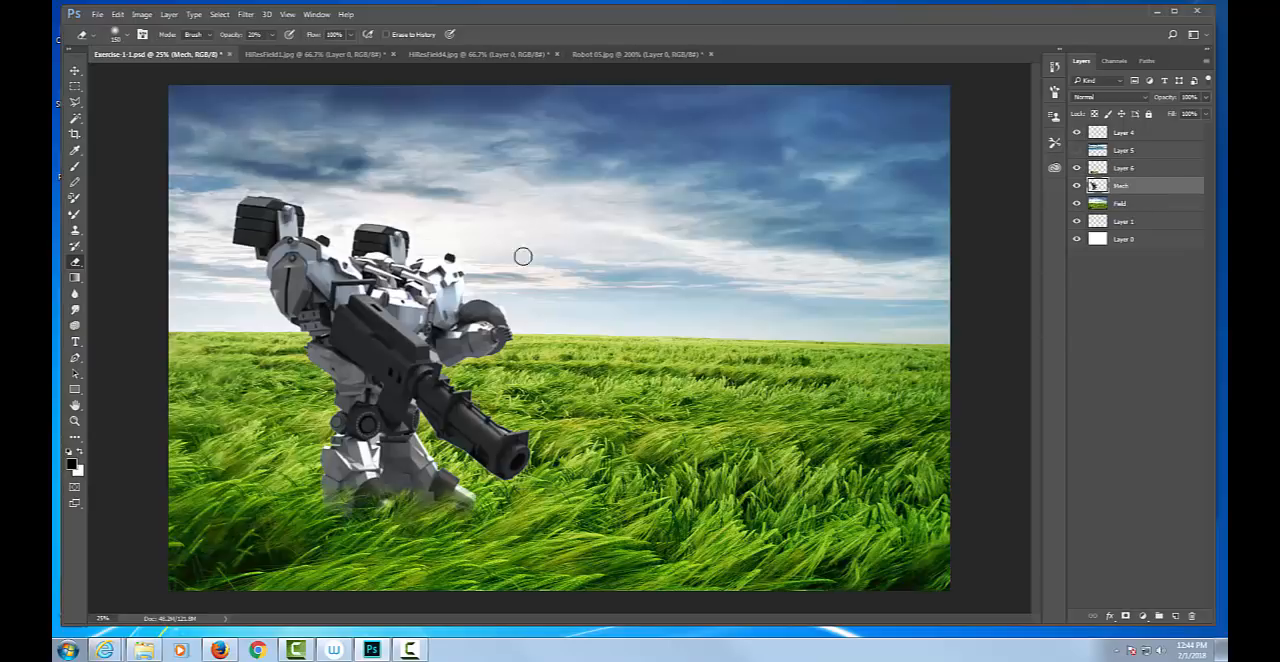
click(143, 15)
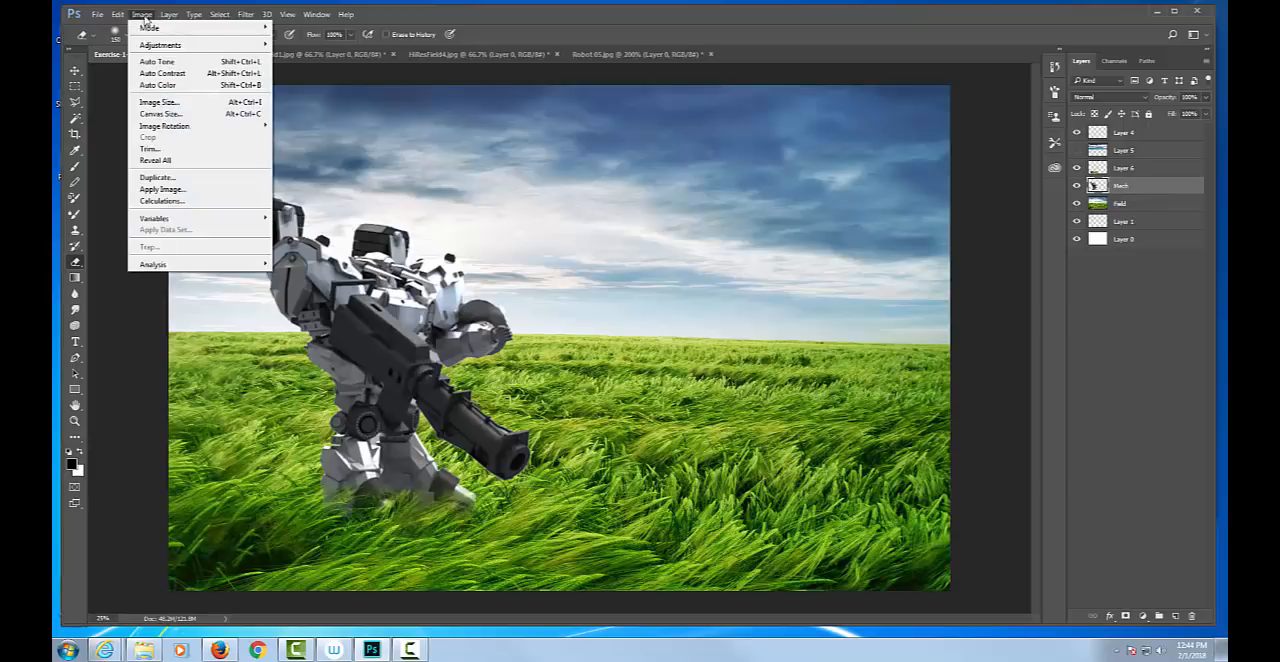
mouse_move(147, 46)
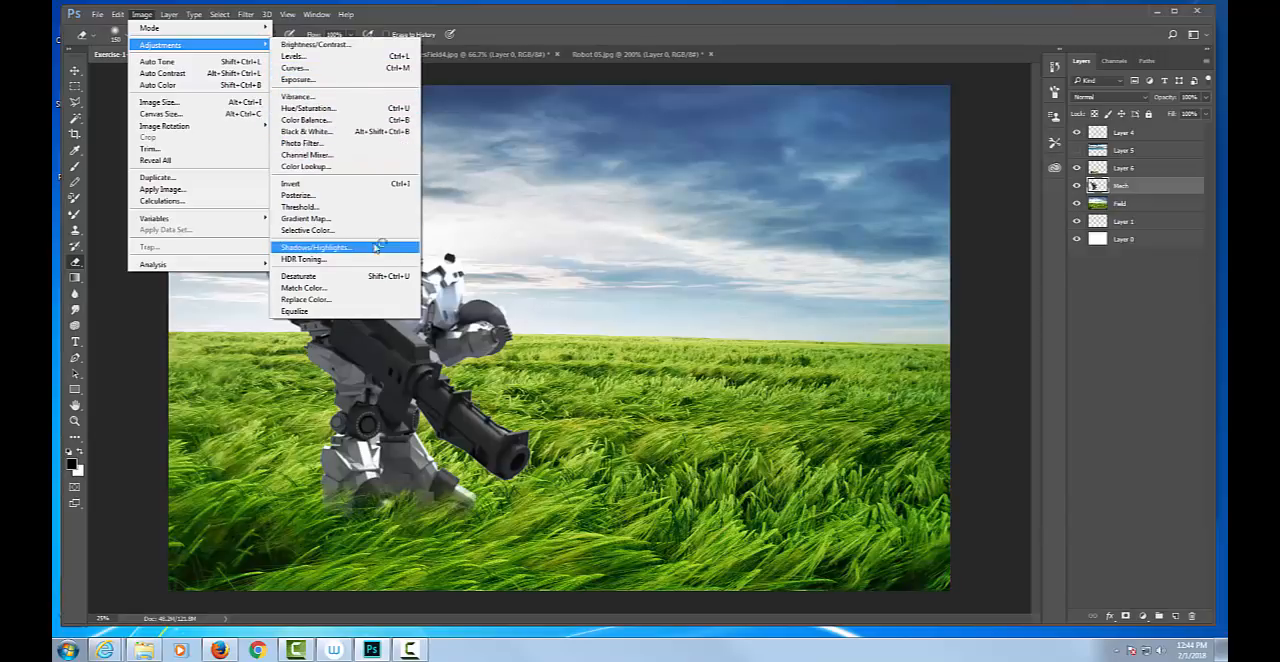
click(598, 33)
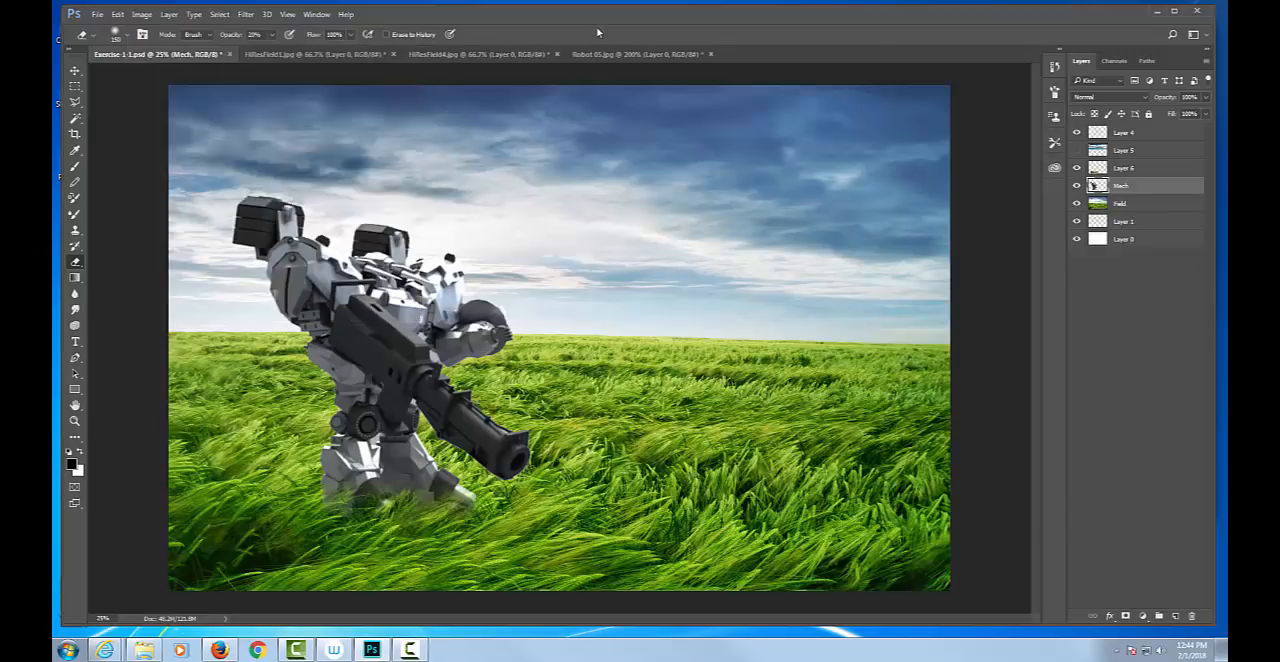
Open Color Balance for the Mech layer and shift its midtones slightly toward green.
key(ctrl+b)
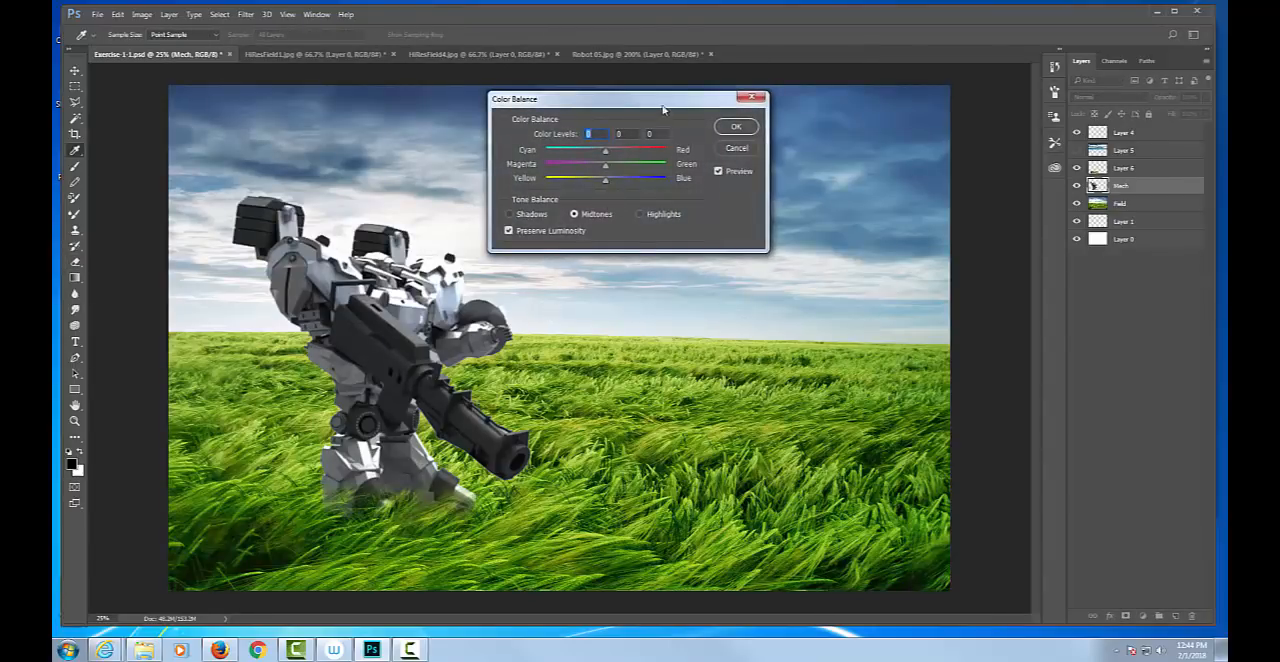
drag(667, 104, 697, 95)
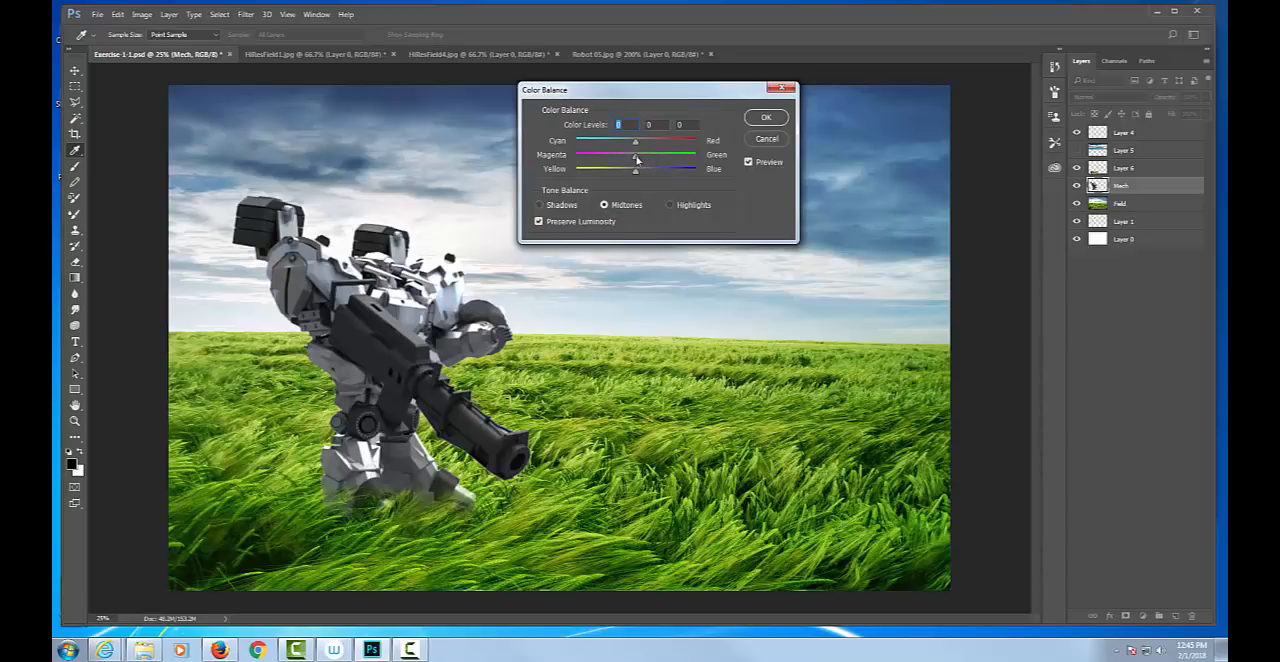
drag(637, 158, 655, 160)
Test the highlights' magenta-green level at -100 and about +95, return it close to 0, and apply the color balance.
click(671, 205)
drag(636, 158, 524, 163)
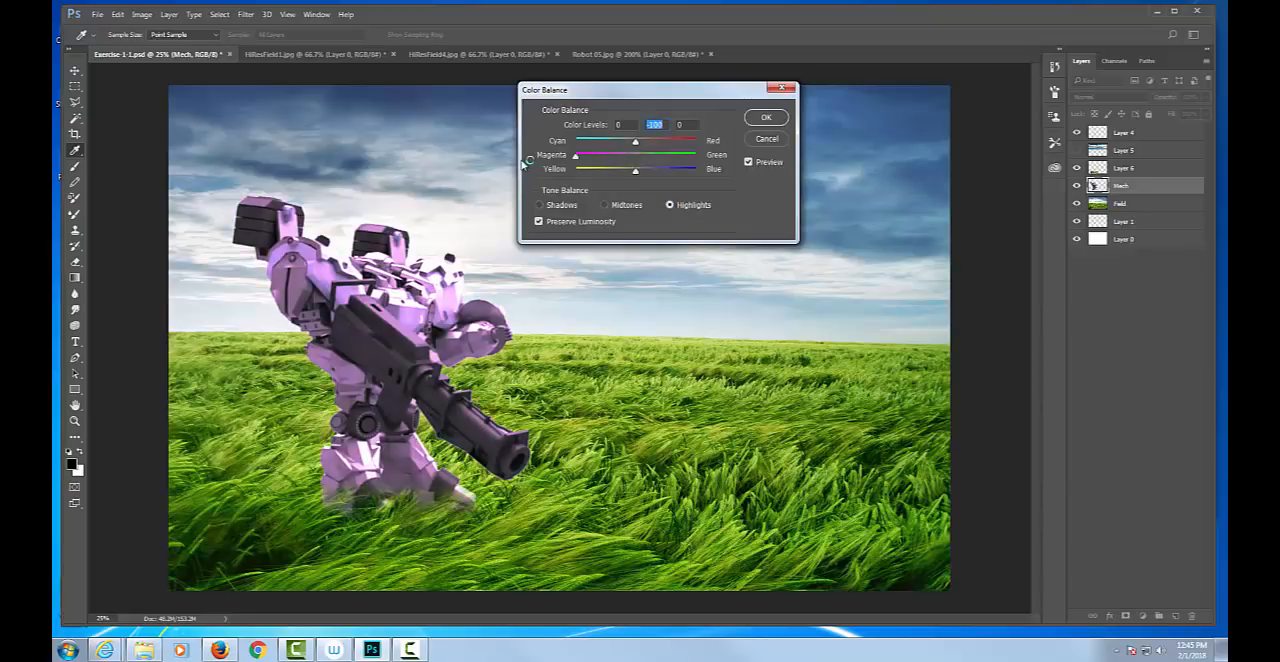
click(642, 157)
drag(643, 157, 694, 158)
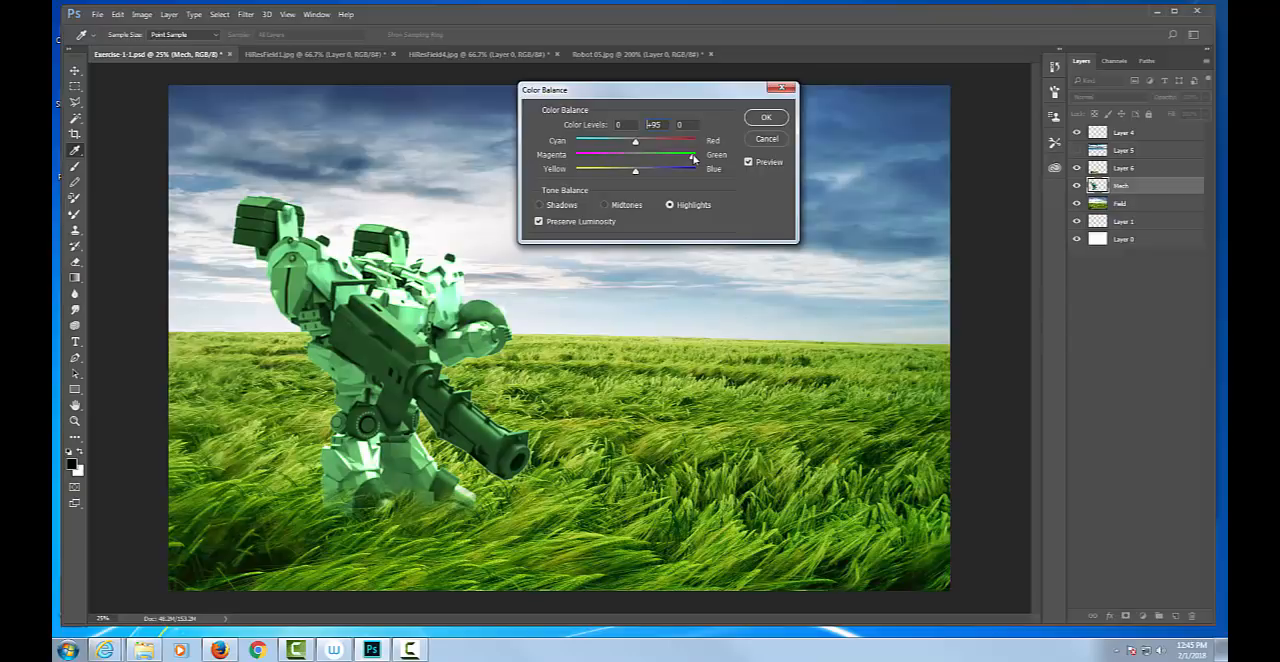
drag(693, 158, 690, 156)
text(0)
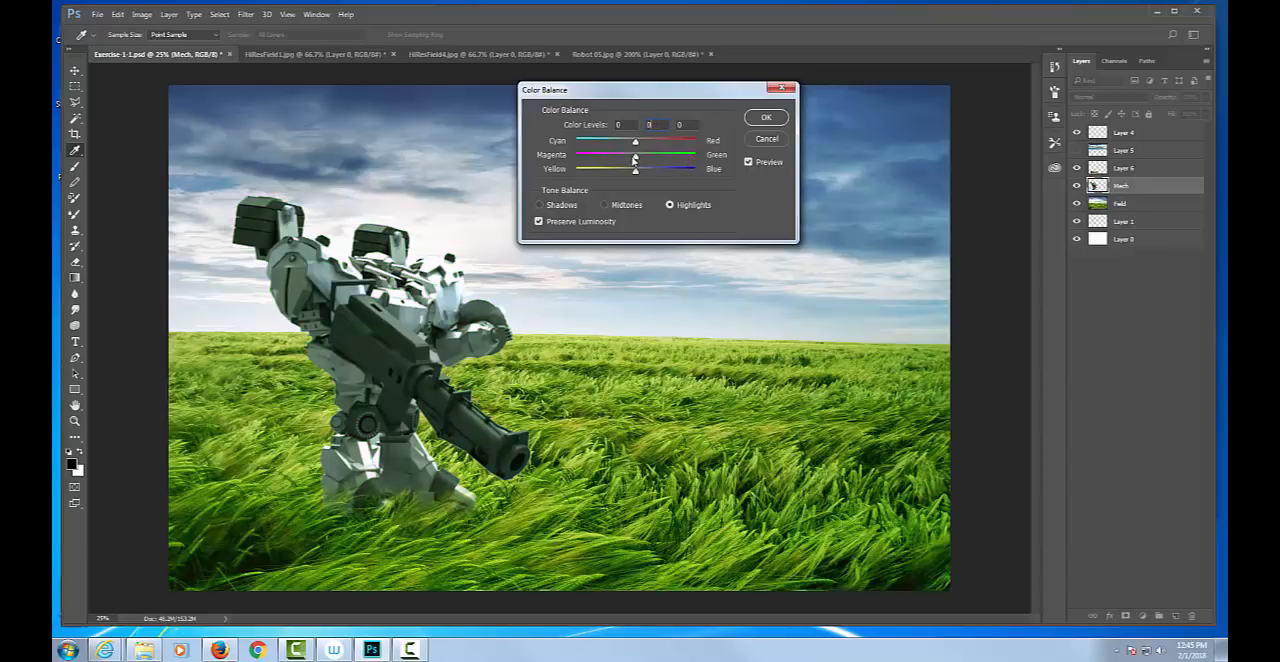
drag(636, 158, 639, 159)
click(765, 118)
key(e)
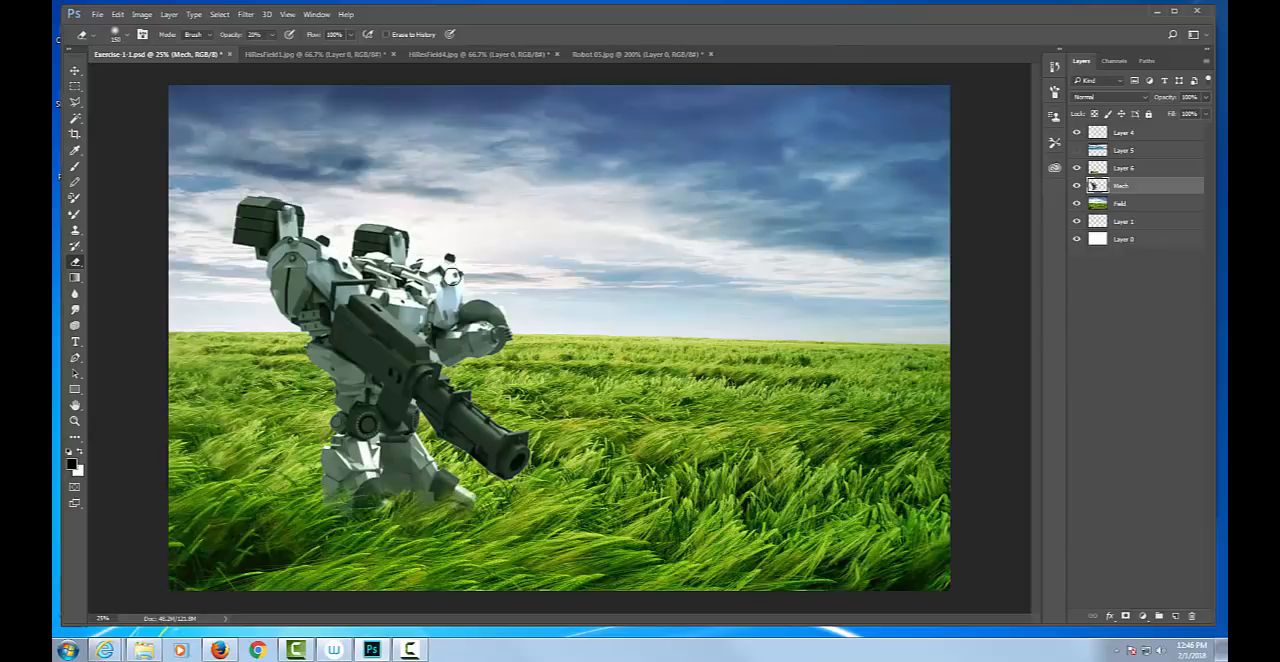
Duplicate the Mech layer and move the copy to the right of and slightly above the original robot.
right_click(1138, 187)
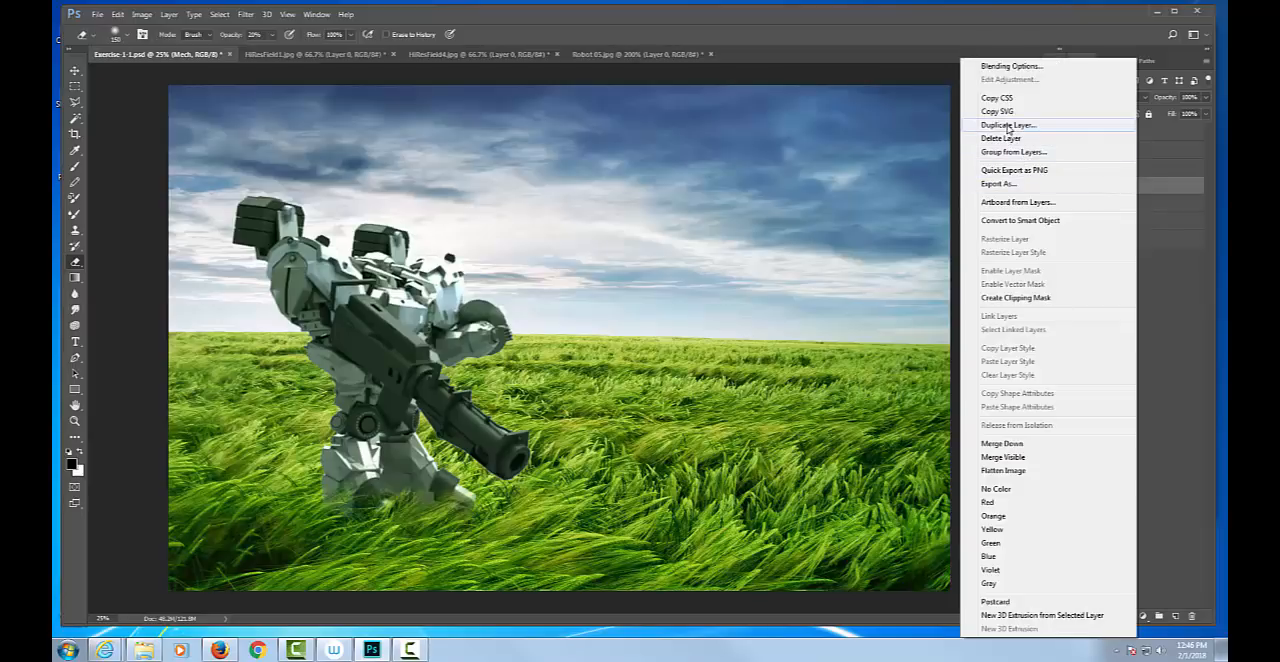
click(1202, 268)
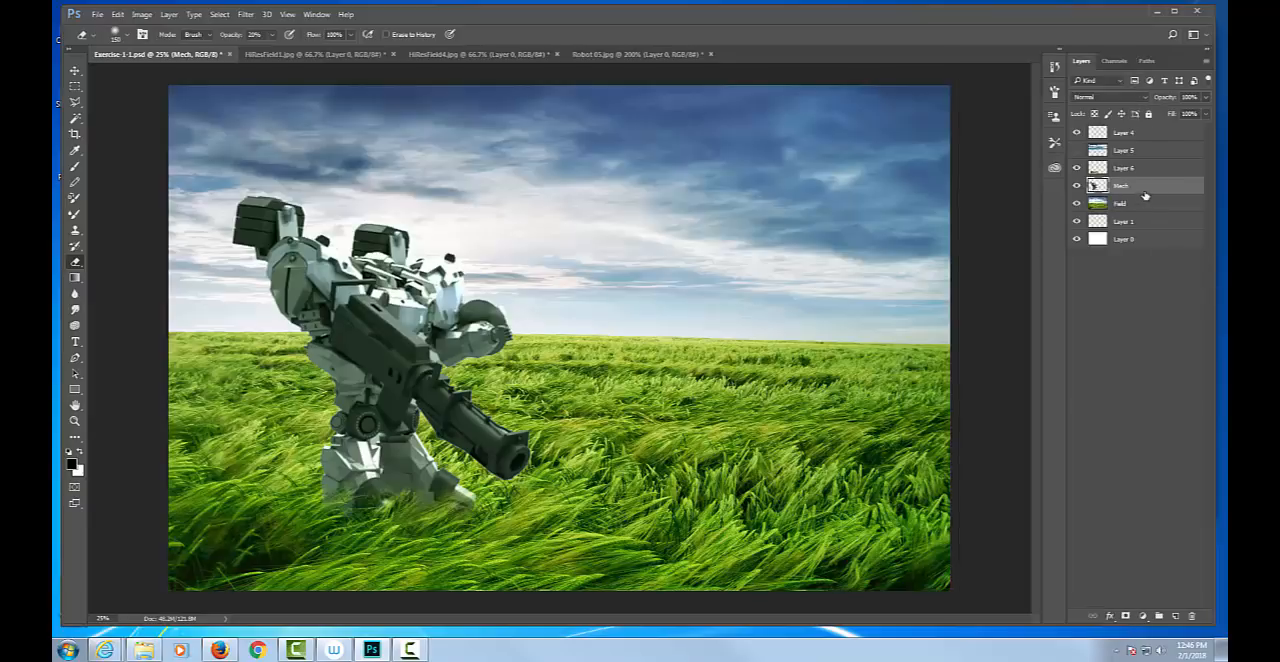
drag(1140, 187, 1177, 619)
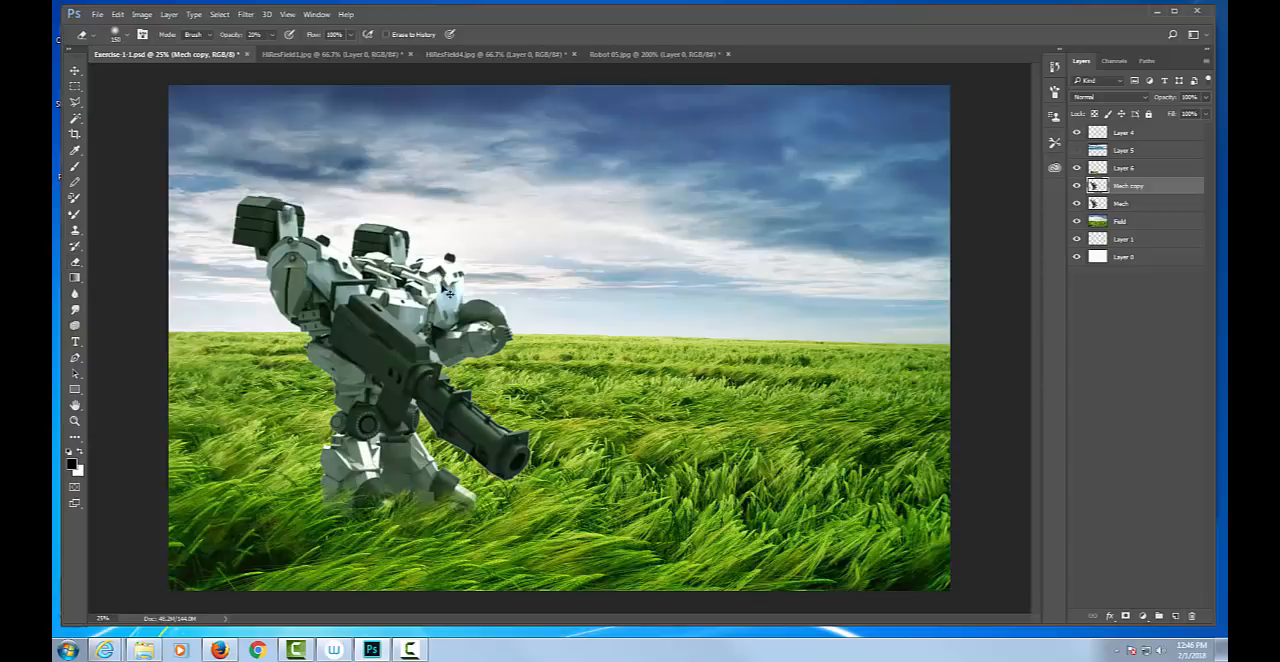
key(v)
mouse_move(387, 307)
mouse_down()
mouse_move(592, 257)
mouse_move(620, 268)
mouse_move(609, 261)
mouse_up()
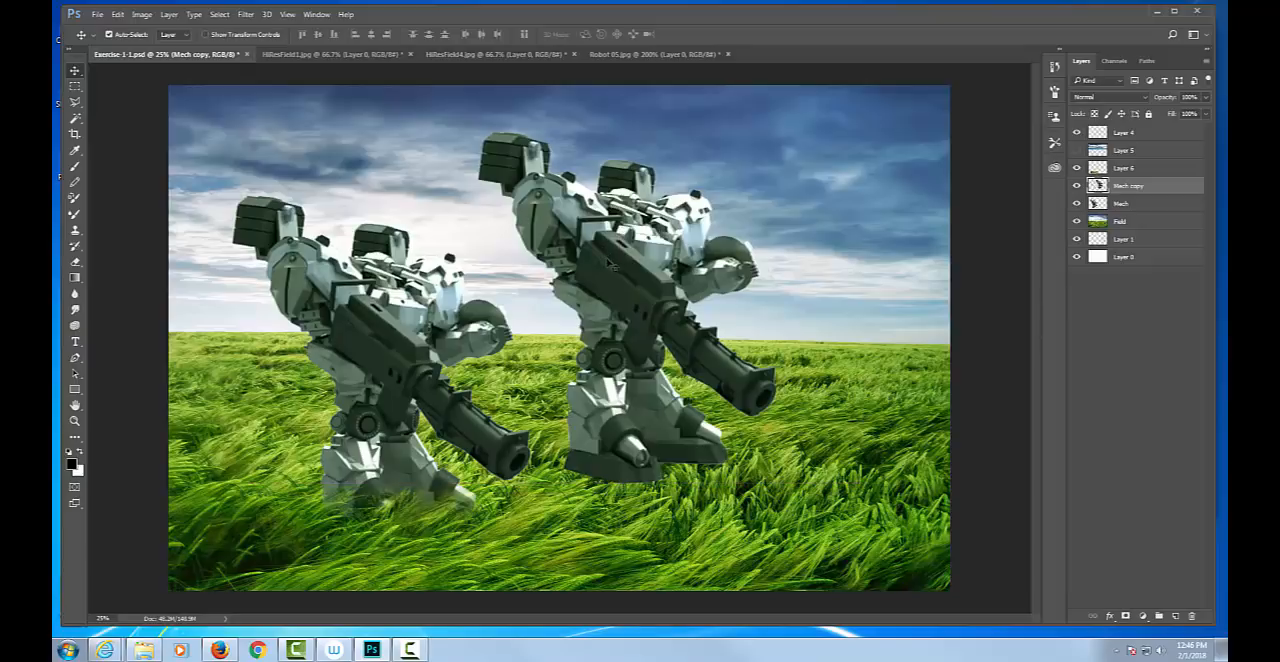
Try to black out the robot copy with Levels by lowering the white output level to 0.
click(140, 15)
mouse_move(140, 53)
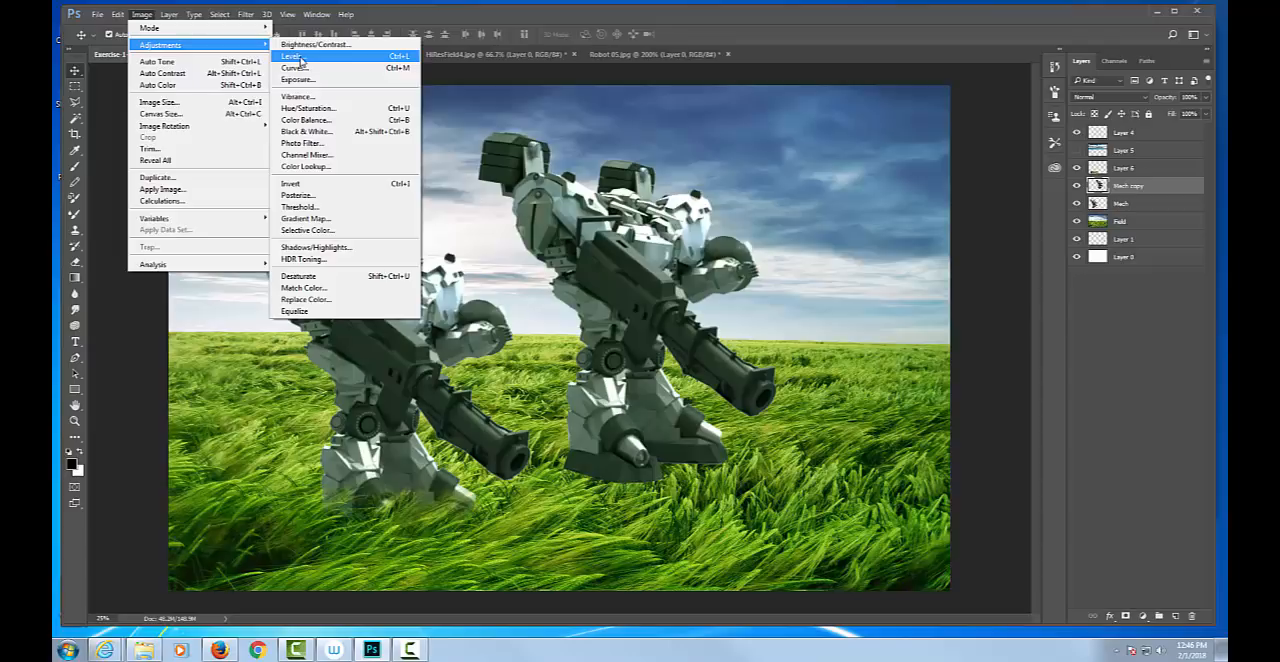
click(299, 58)
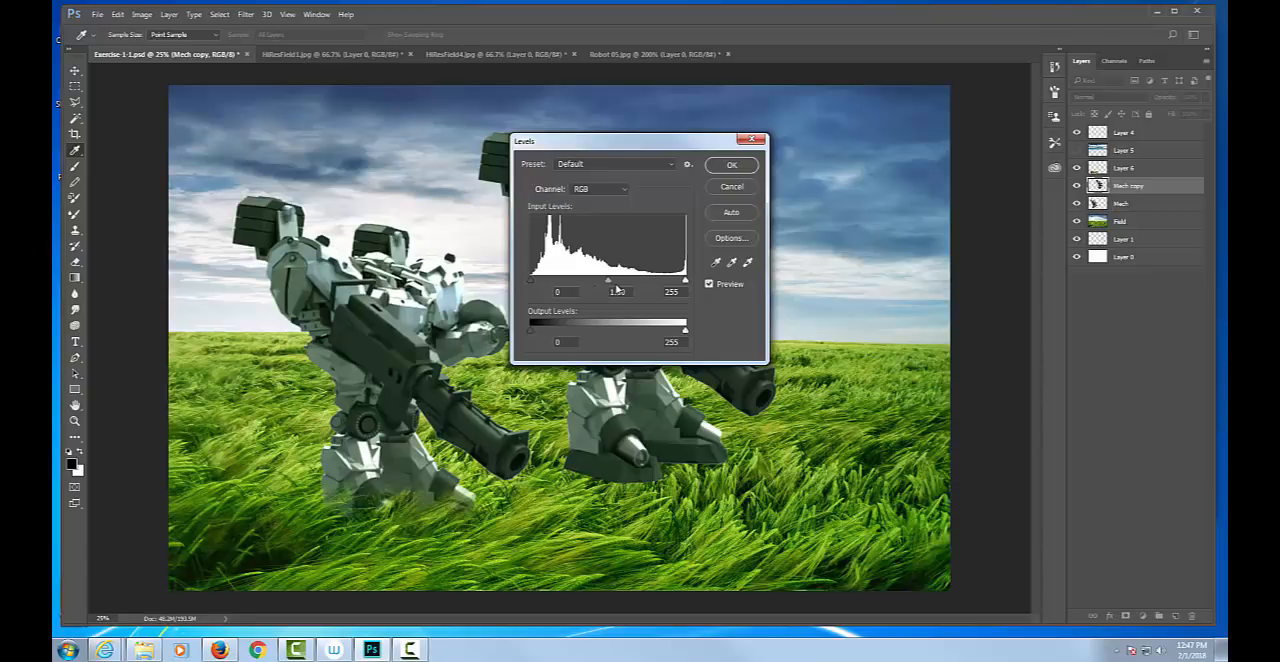
click(530, 332)
drag(570, 145, 536, 175)
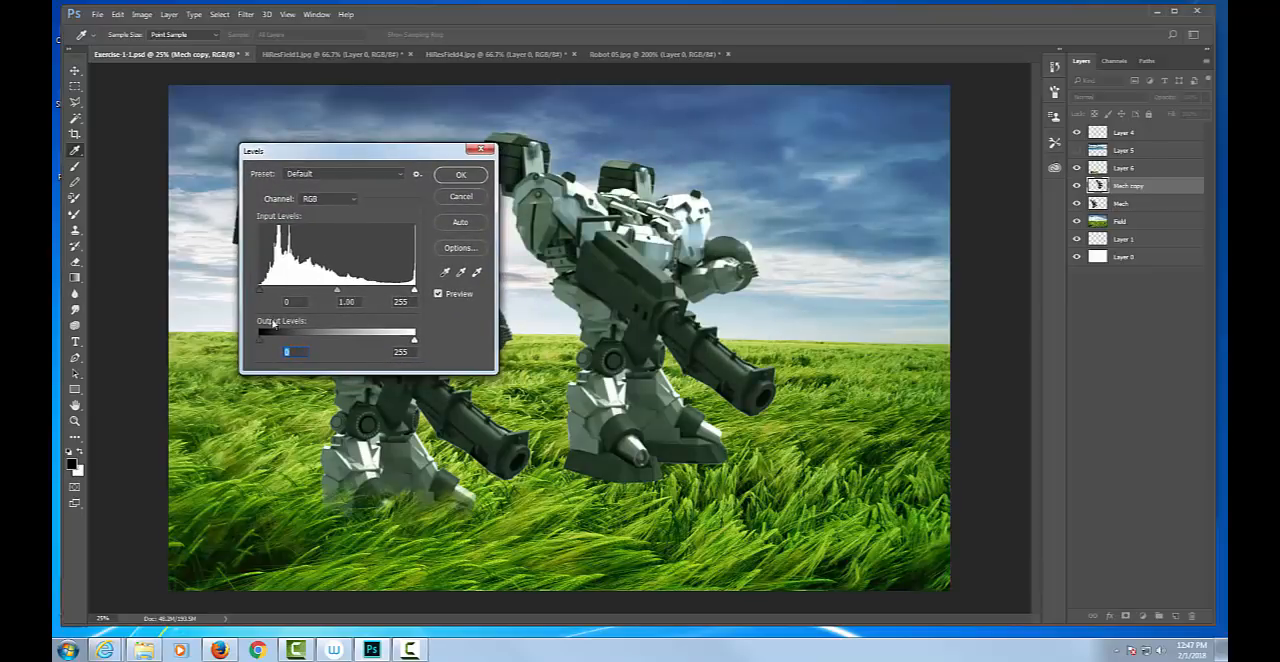
drag(264, 338, 237, 339)
drag(416, 343, 259, 341)
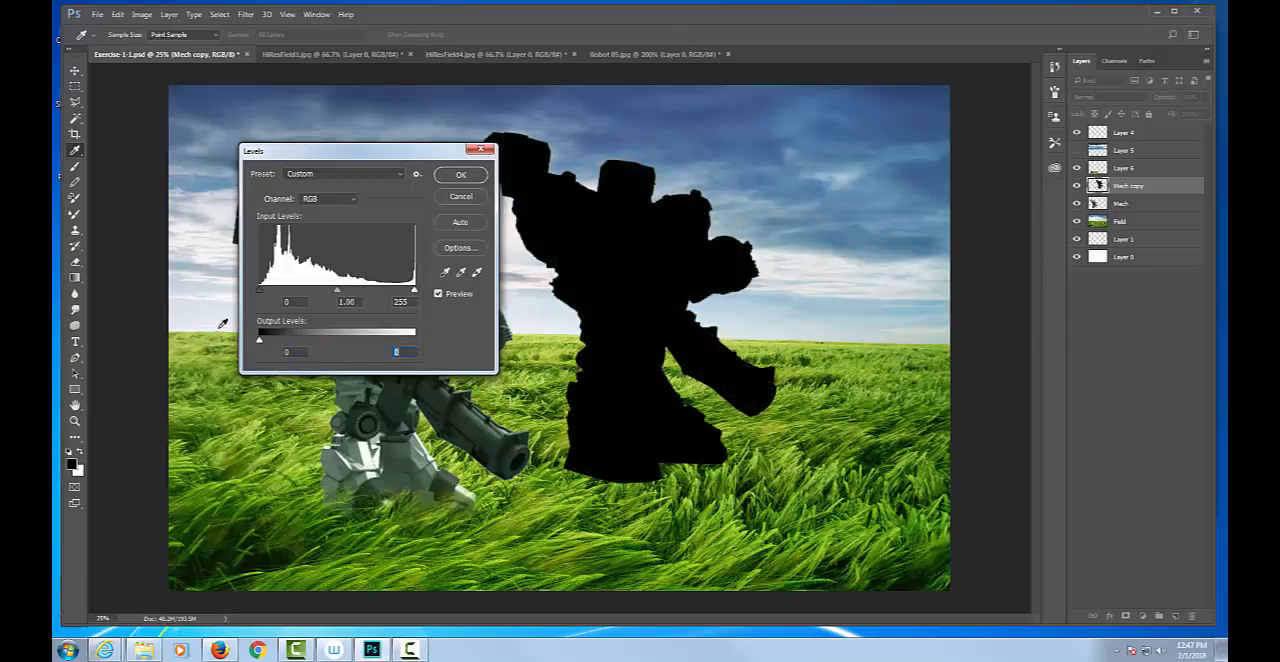
click(467, 197)
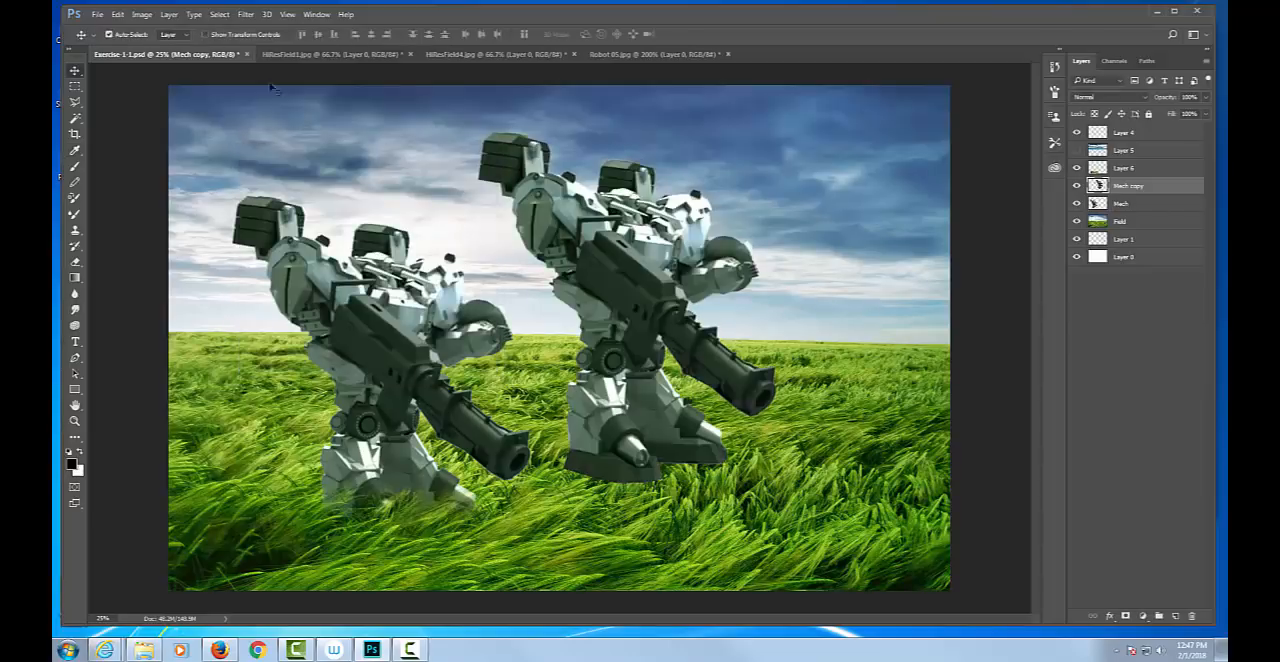
Turn the robot copy into a black silhouette with Hue/Saturation, setting saturation and lightness to -100.
click(147, 14)
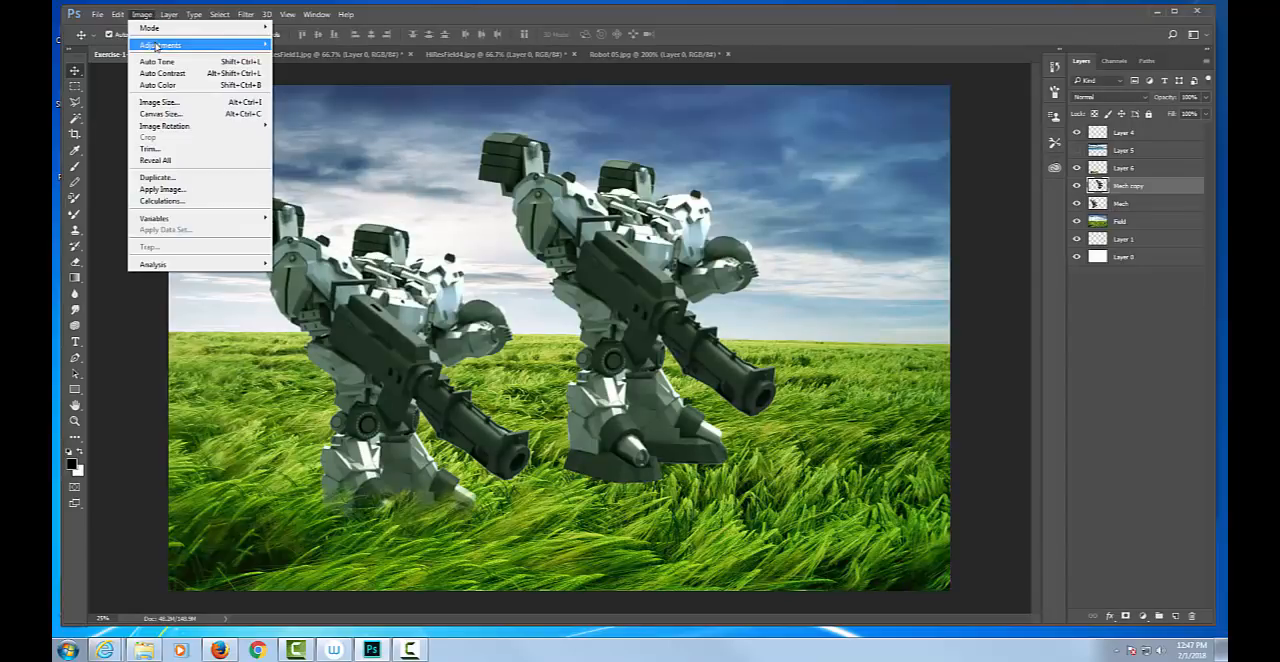
mouse_move(185, 47)
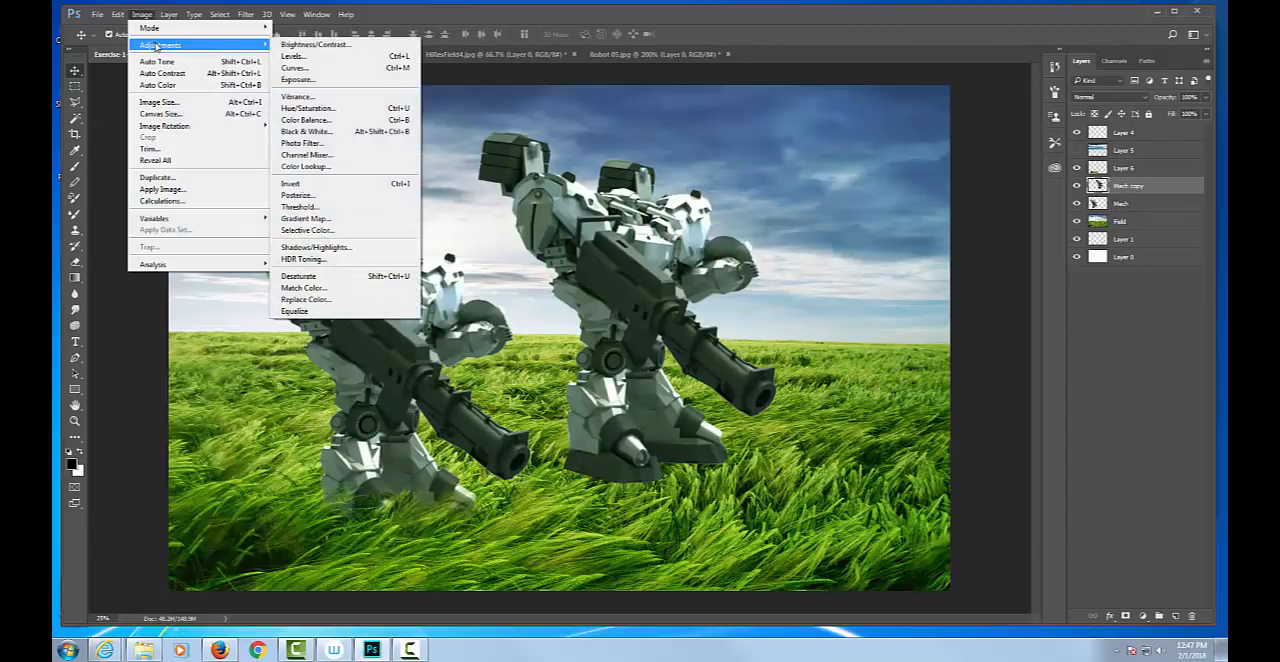
click(334, 110)
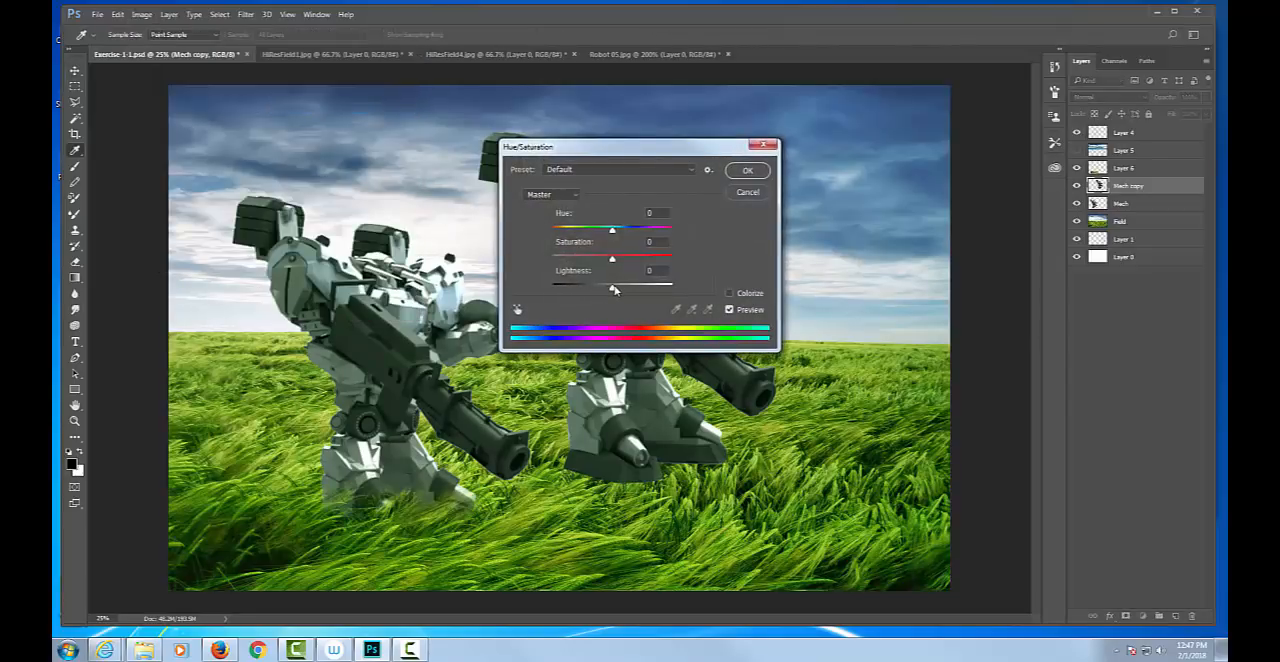
drag(630, 150, 947, 74)
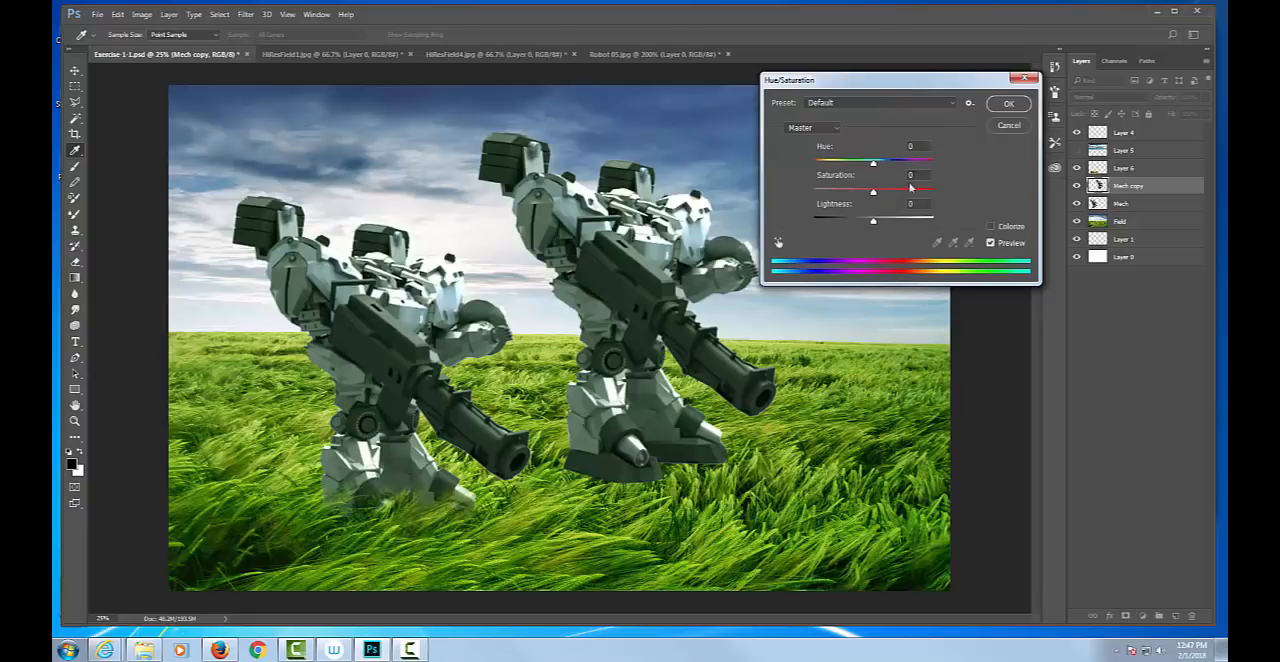
drag(873, 193, 772, 200)
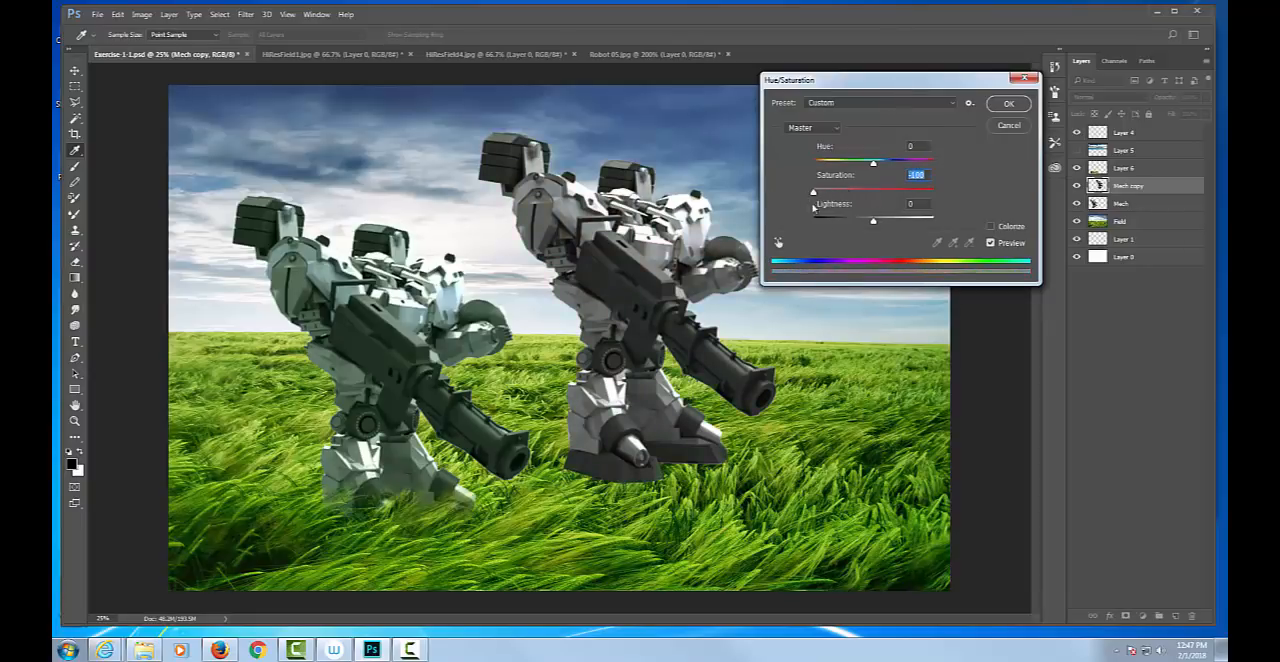
drag(874, 222, 805, 222)
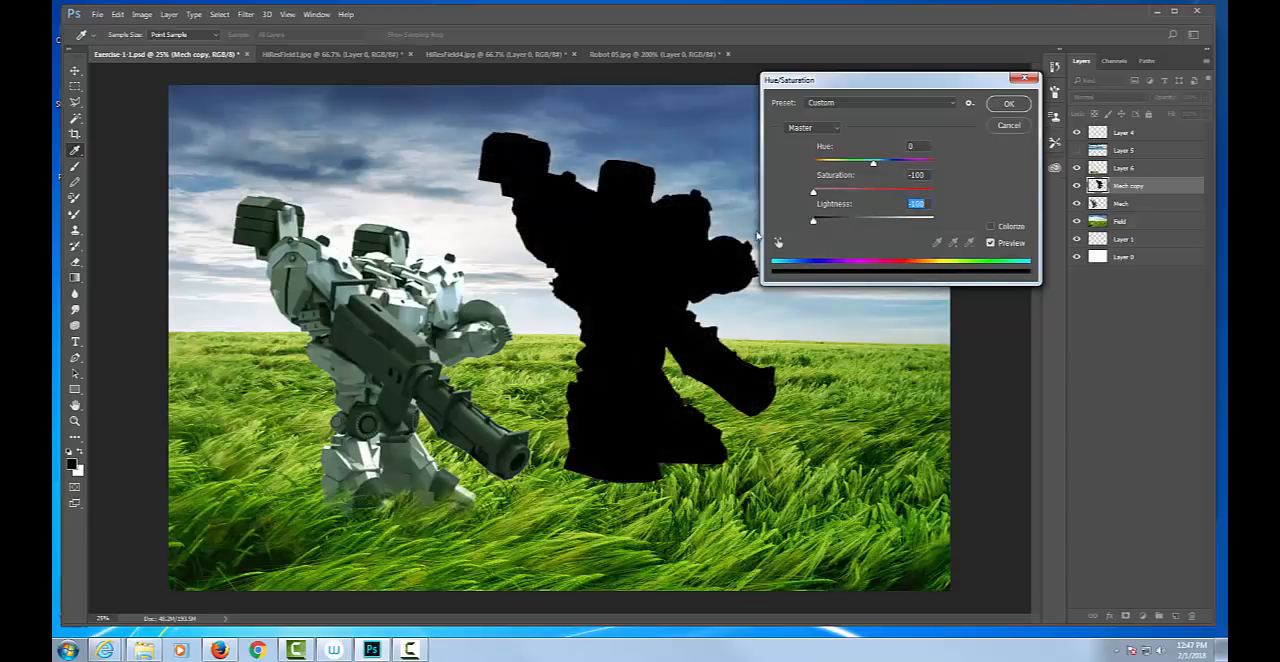
click(1009, 106)
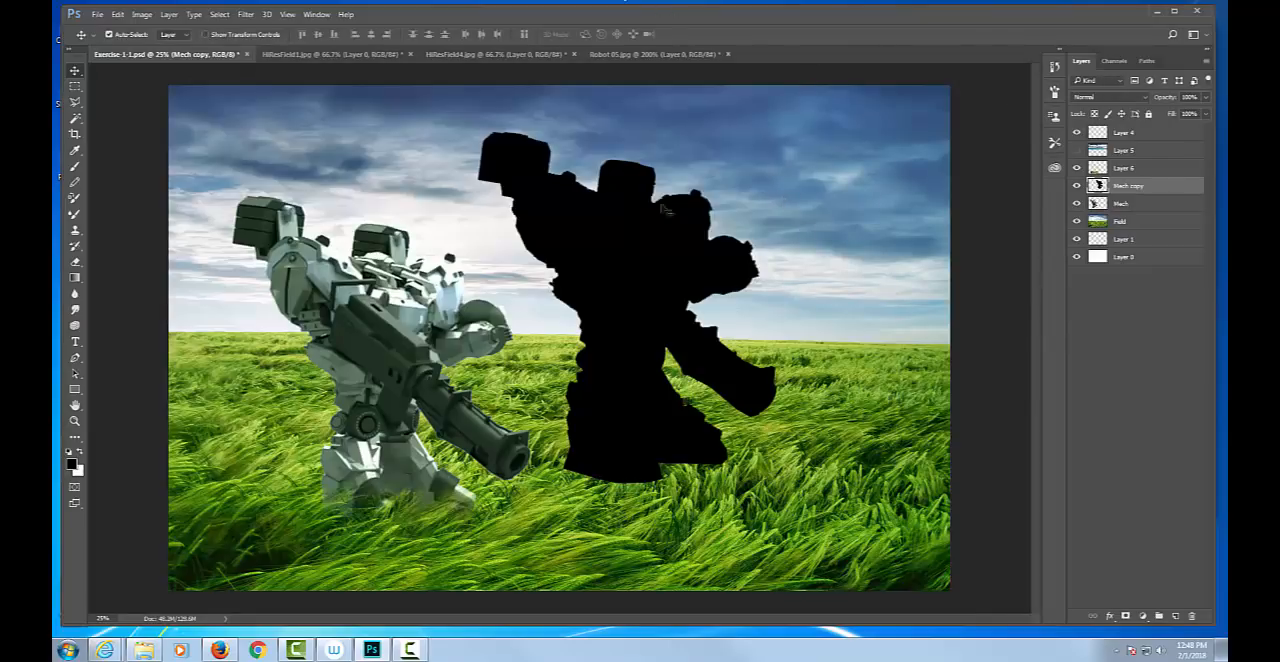
Shift the black silhouette up and to the right, and rotate it by -90 degrees with Free Transform.
drag(618, 258, 610, 238)
drag(621, 188, 641, 220)
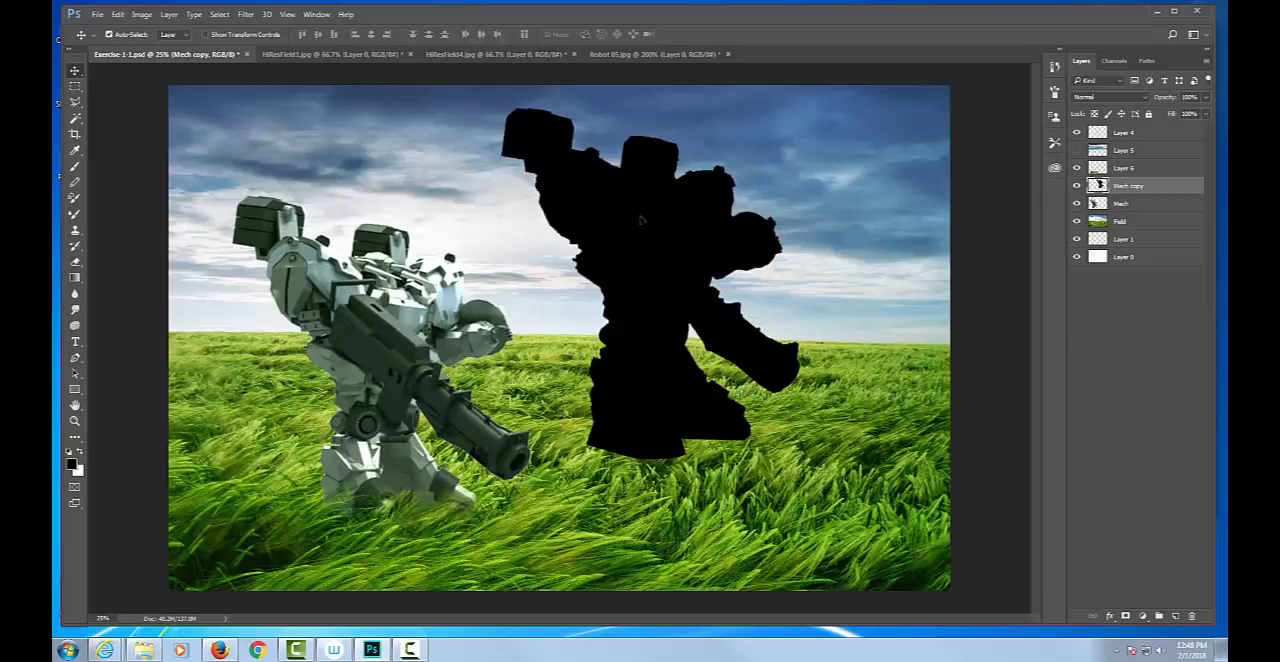
key(ctrl+t)
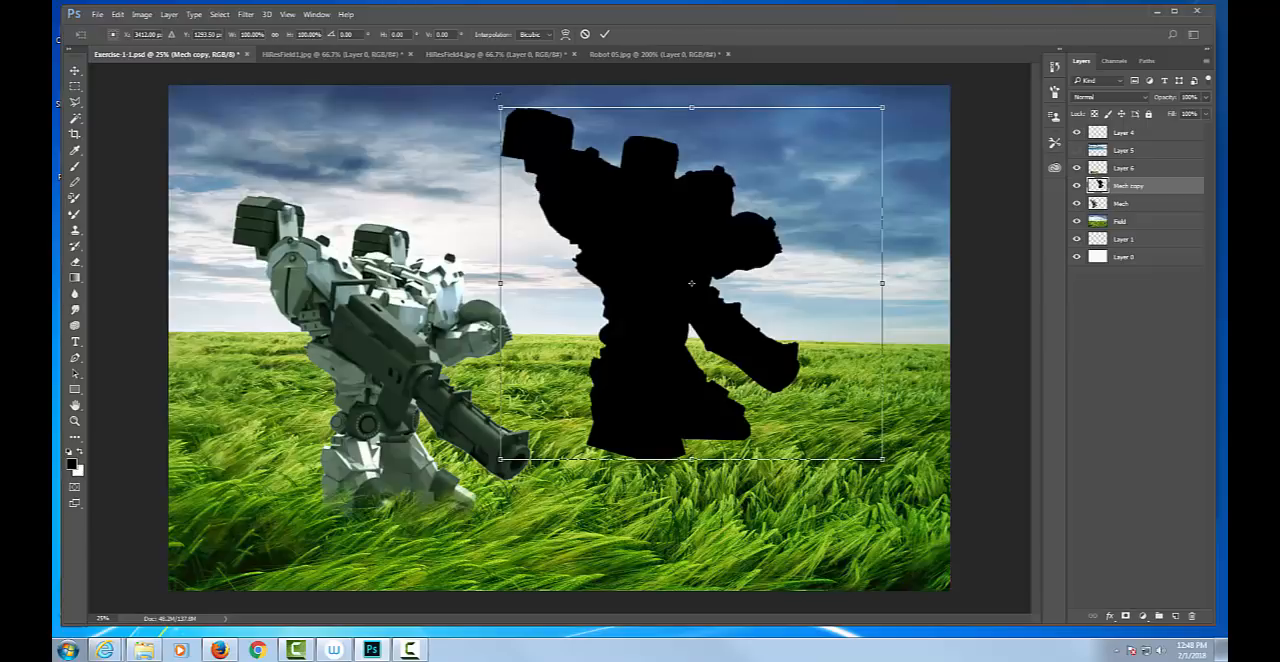
drag(497, 95, 478, 458)
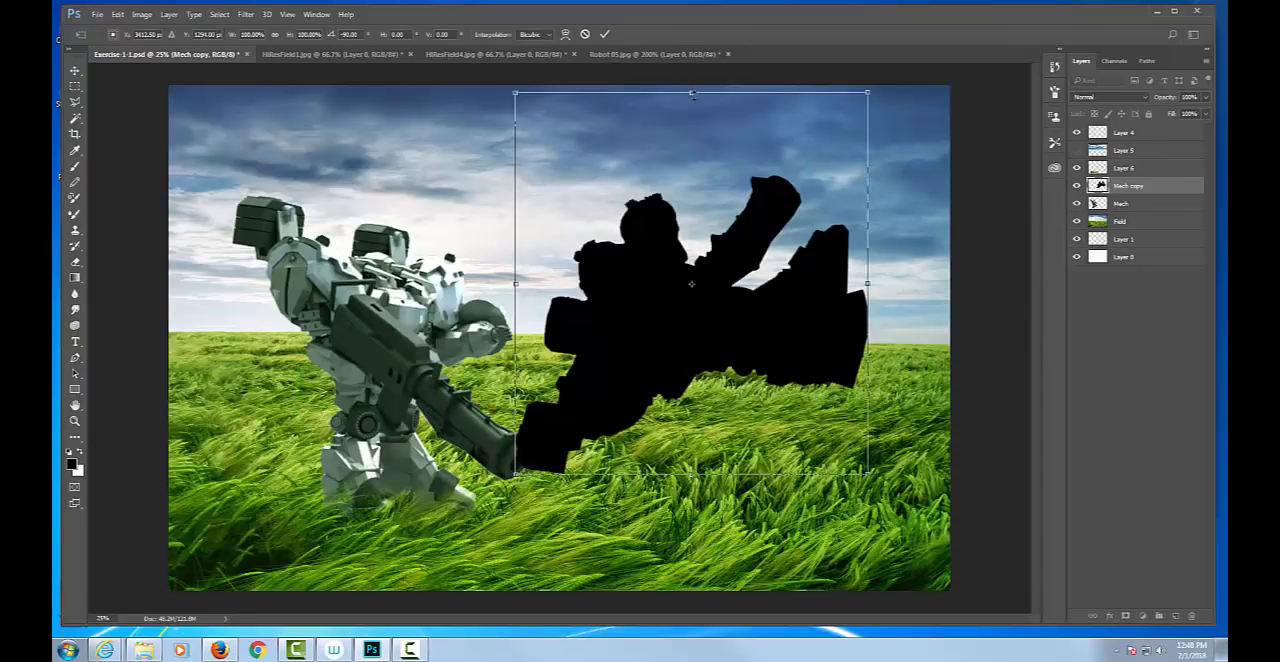
Flip the rotated silhouette vertically, squash it to 43.67% of its original width, and apply the transform.
drag(691, 93, 691, 130)
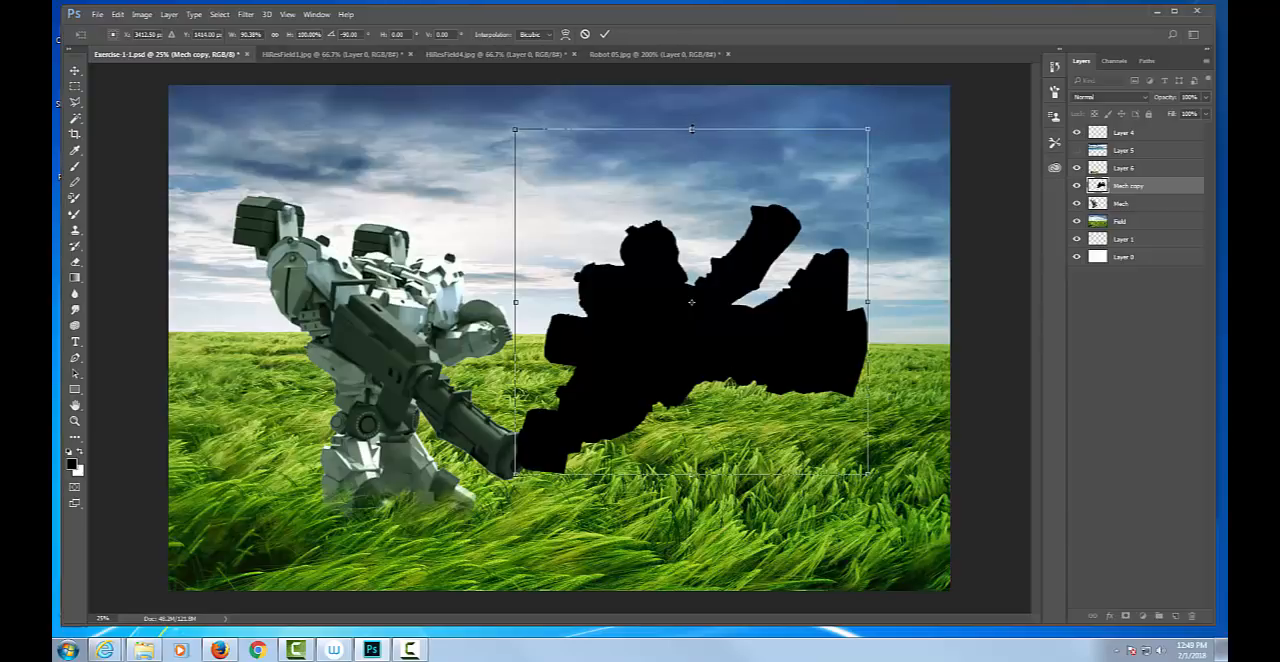
drag(691, 129, 735, 627)
drag(715, 505, 666, 346)
drag(647, 468, 652, 484)
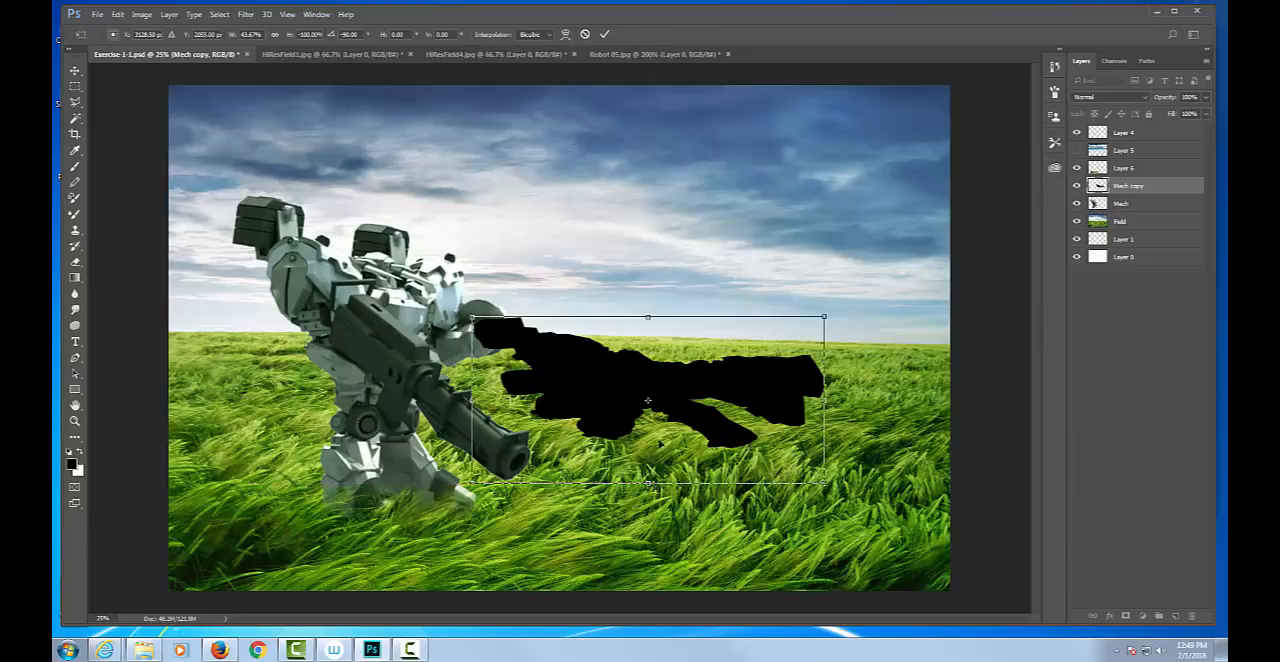
key(Return)
Place the silhouette at the robot's feet as a shadow extending left, and move the Mech copy layer above Layer 6.
drag(652, 380, 215, 467)
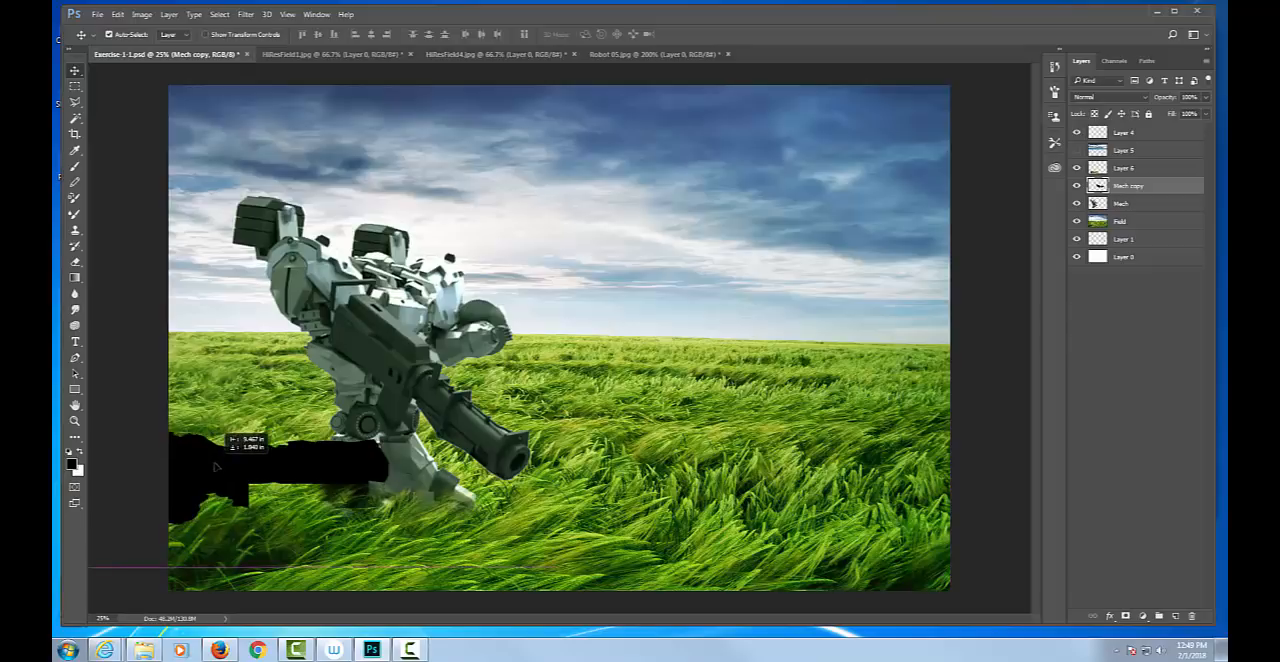
drag(215, 466, 215, 466)
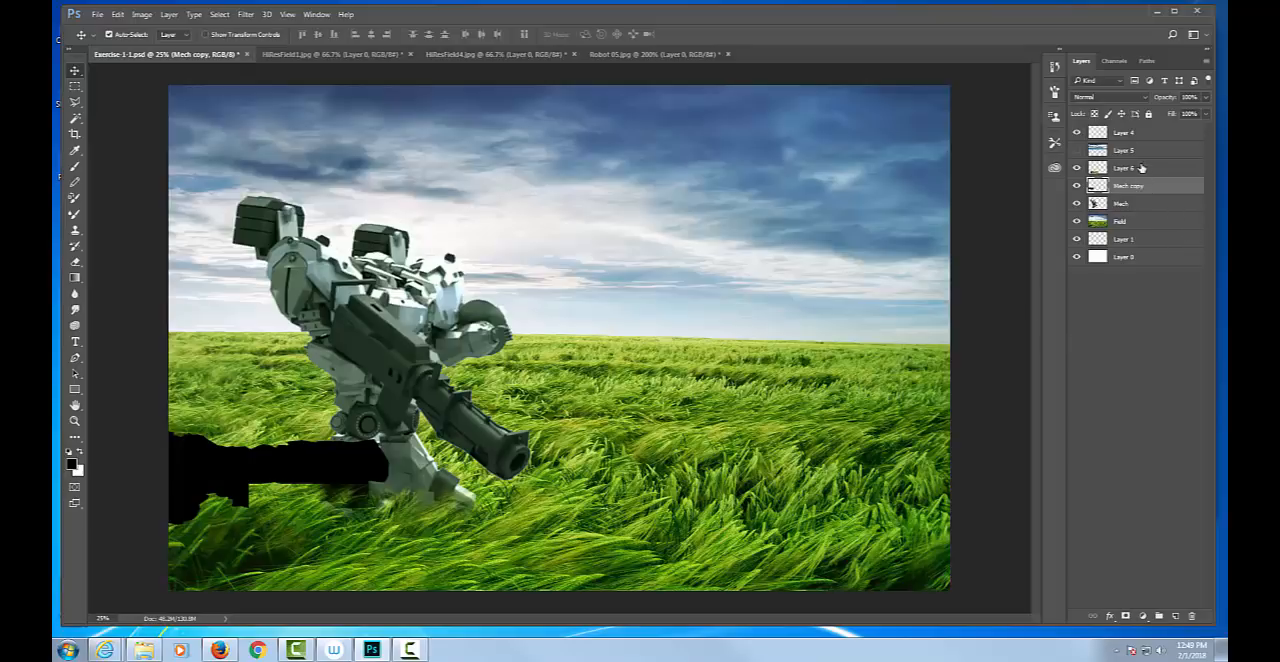
click(1077, 168)
click(1077, 168)
drag(1158, 190, 1151, 163)
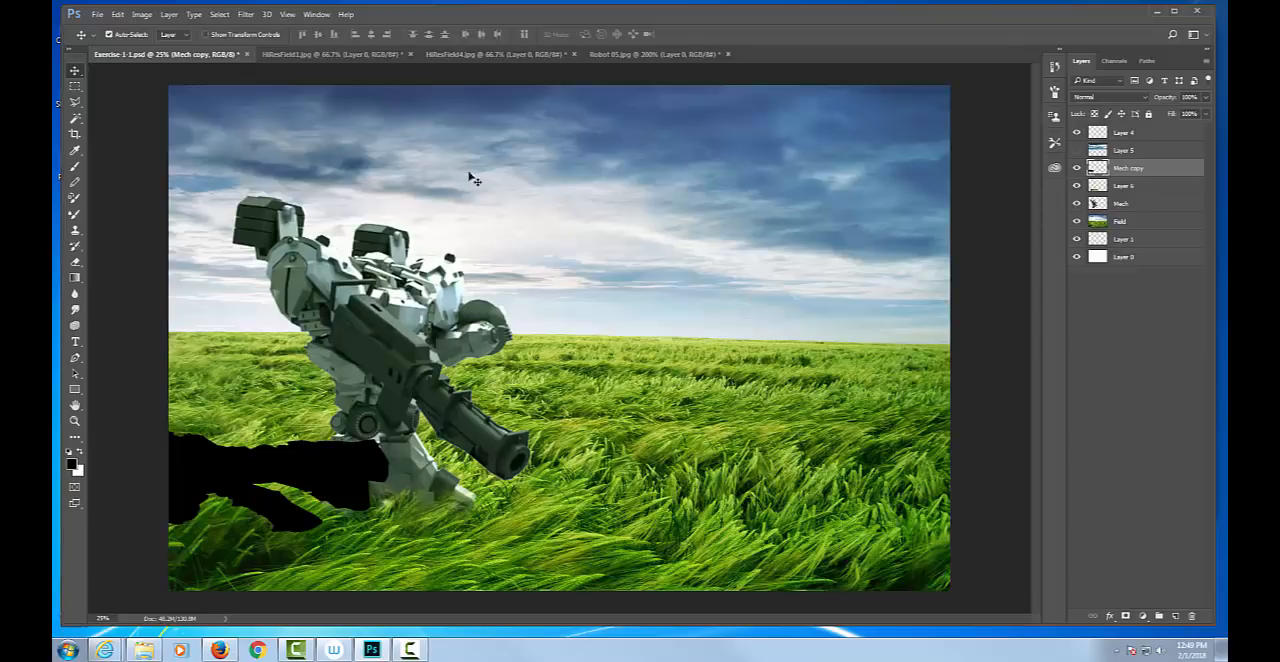
Lower the Mech copy layer's opacity to 63% and shift the shadow slightly left along the grass.
click(1205, 113)
mouse_move(1203, 113)
mouse_down()
mouse_move(1172, 115)
mouse_move(1185, 115)
mouse_up()
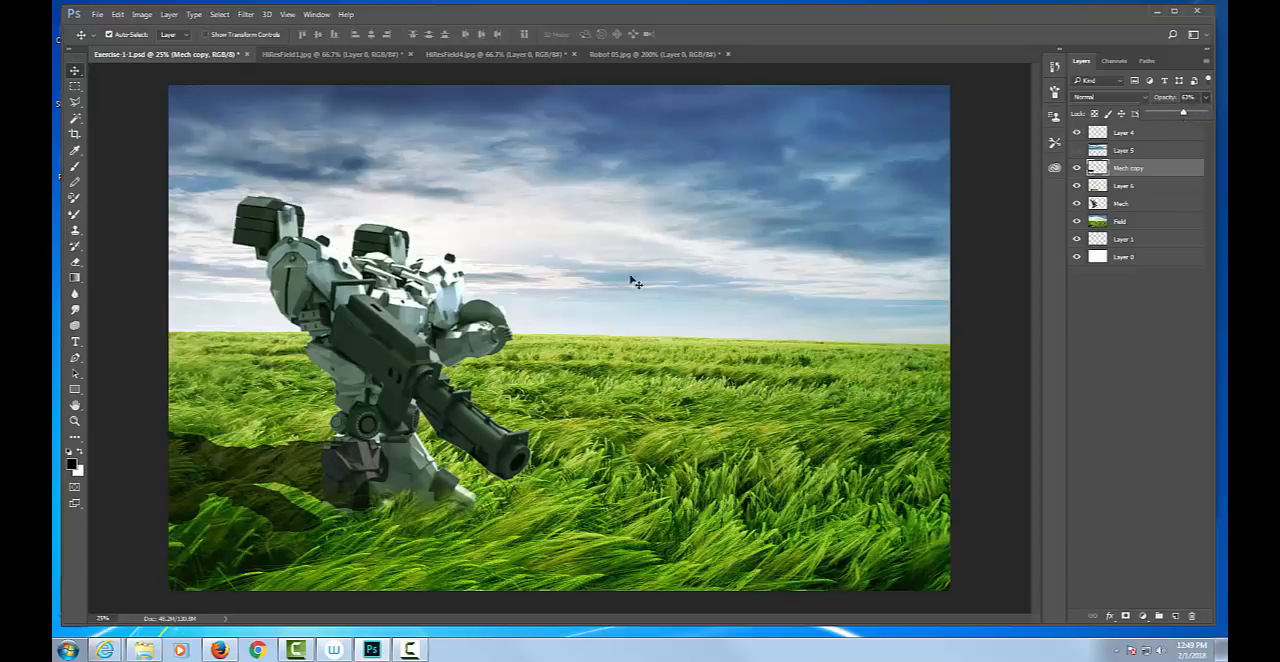
click(421, 366)
drag(348, 459, 316, 461)
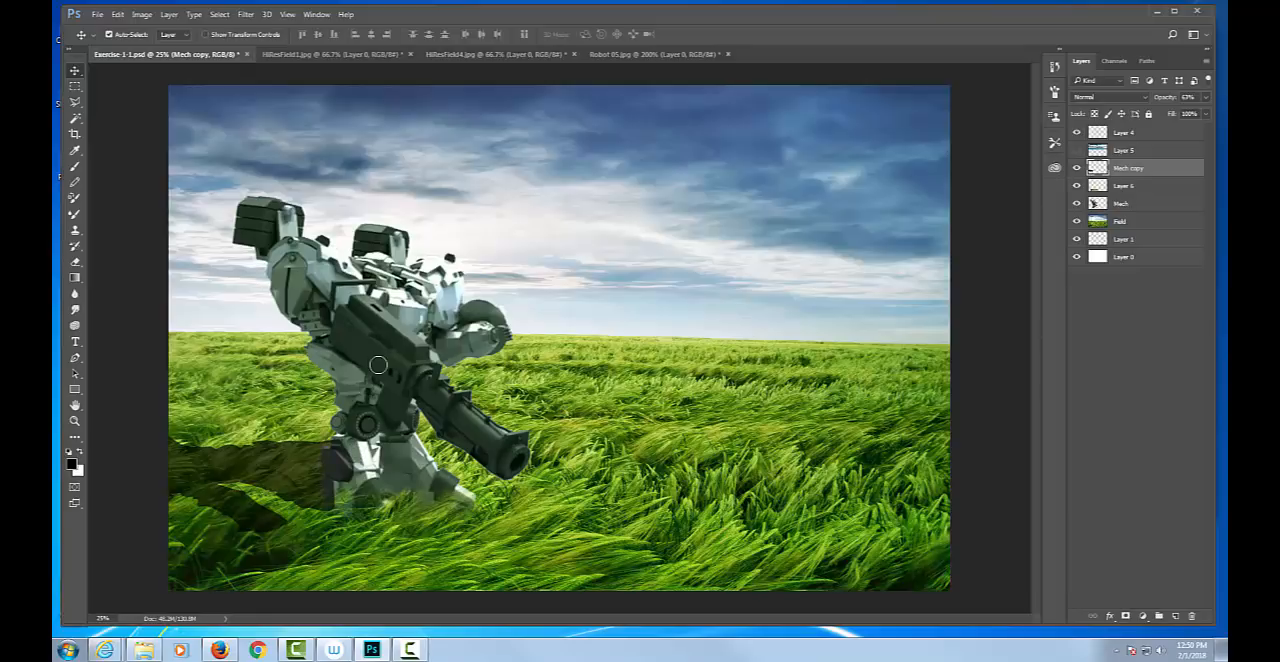
Try erasing the shadow where it overlaps the robot's left foot, using the Eraser at 100% opacity.
key(e)
key(0)
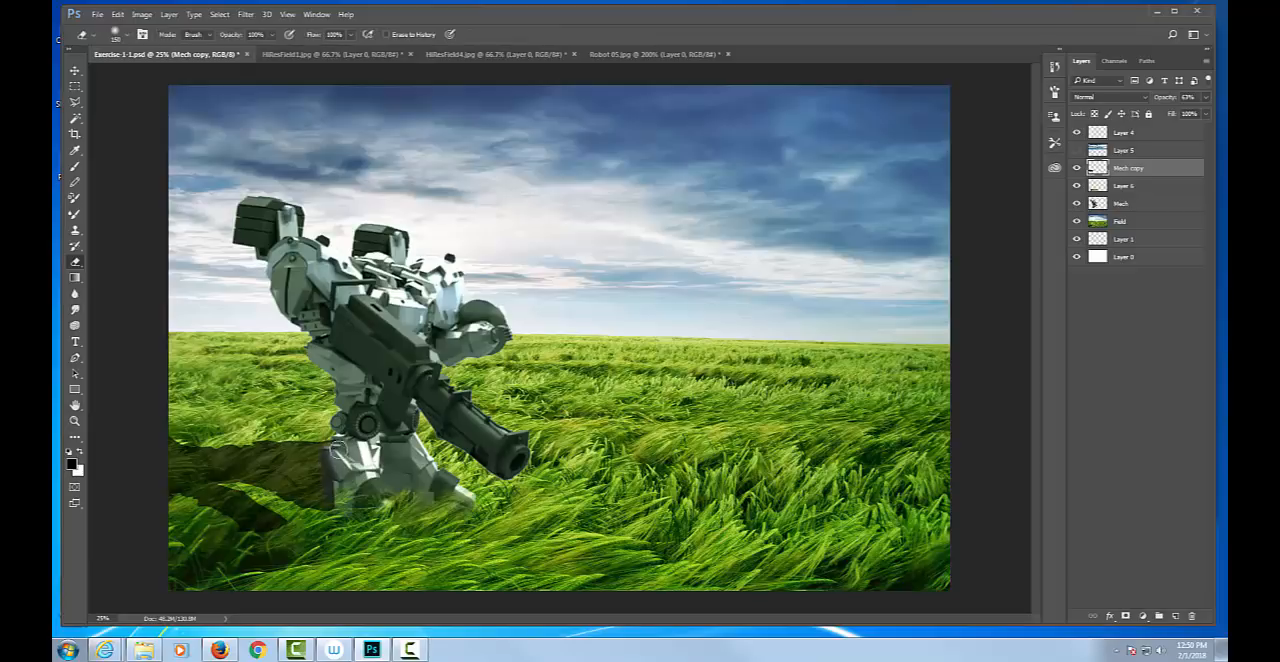
mouse_move(338, 471)
mouse_down()
mouse_move(336, 496)
mouse_move(334, 456)
mouse_up()
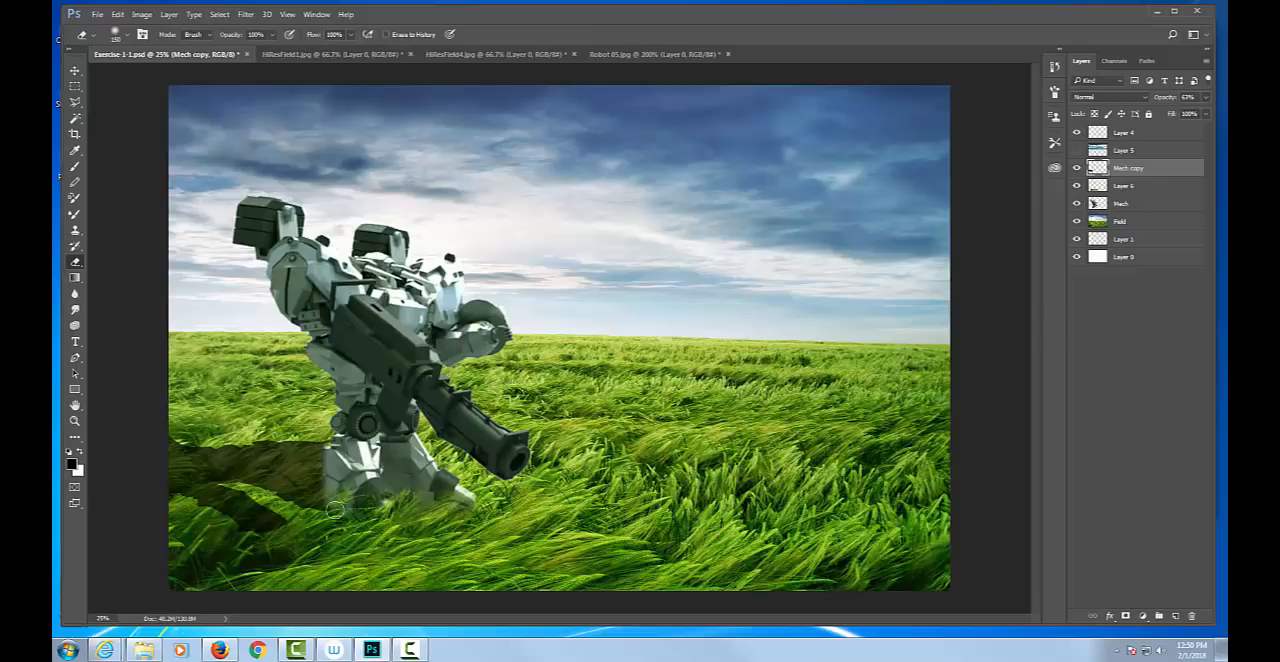
drag(335, 510, 335, 510)
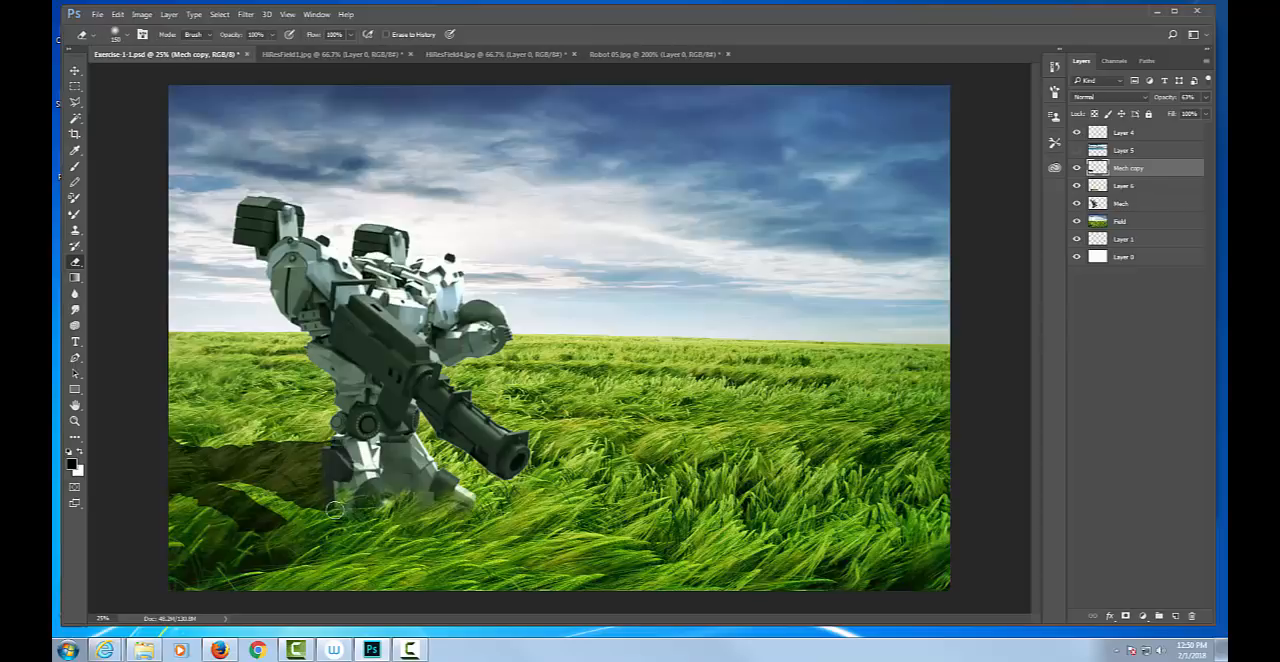
Lasso the shadow area overlapping the robot's left foot, delete it from the Mech copy layer, and deselect.
key(l)
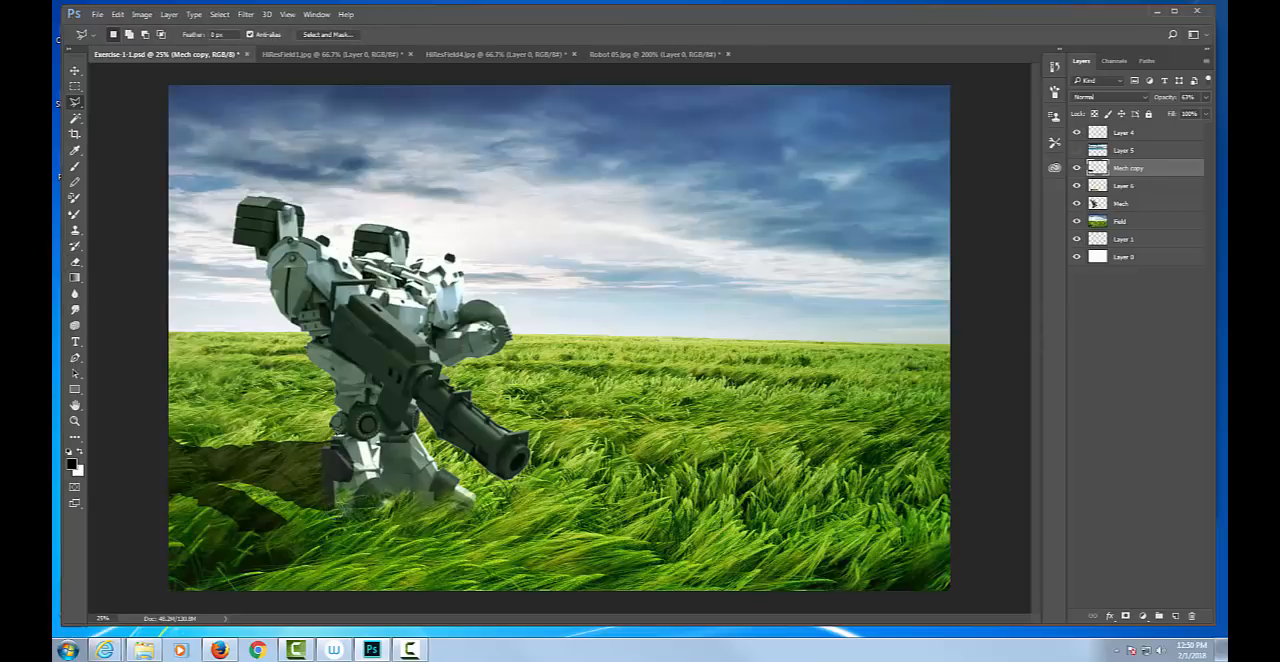
right_click(78, 104)
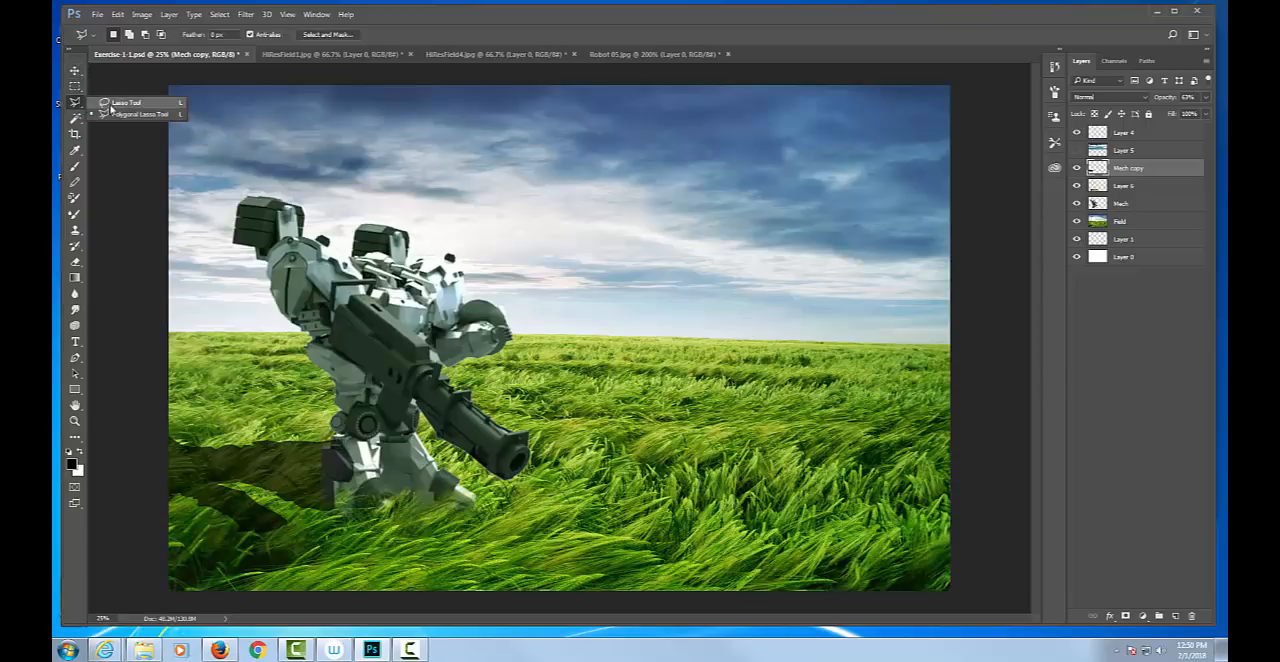
click(116, 106)
mouse_move(340, 440)
mouse_down()
mouse_move(327, 500)
mouse_move(405, 512)
mouse_move(415, 455)
mouse_move(380, 408)
mouse_up()
key(Delete)
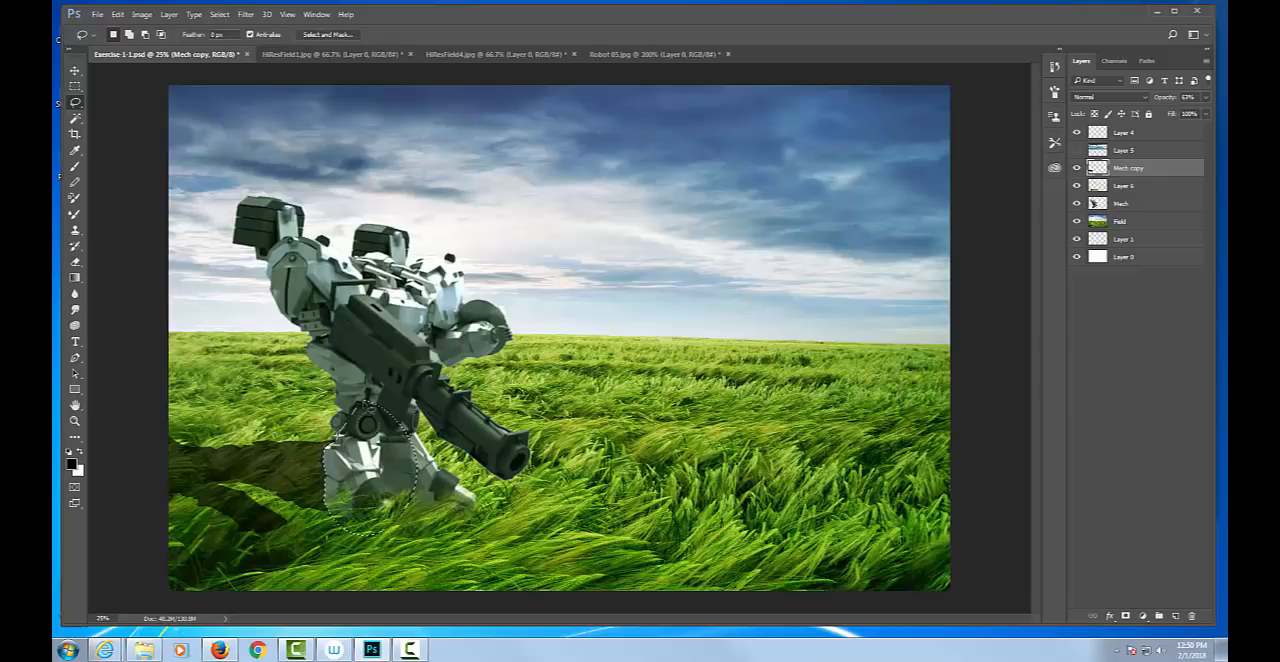
key(ctrl+d)
Fade the shadow's outer parts into the grass using the Eraser with a 100 px brush at low opacities from 5% to 20%.
key(e)
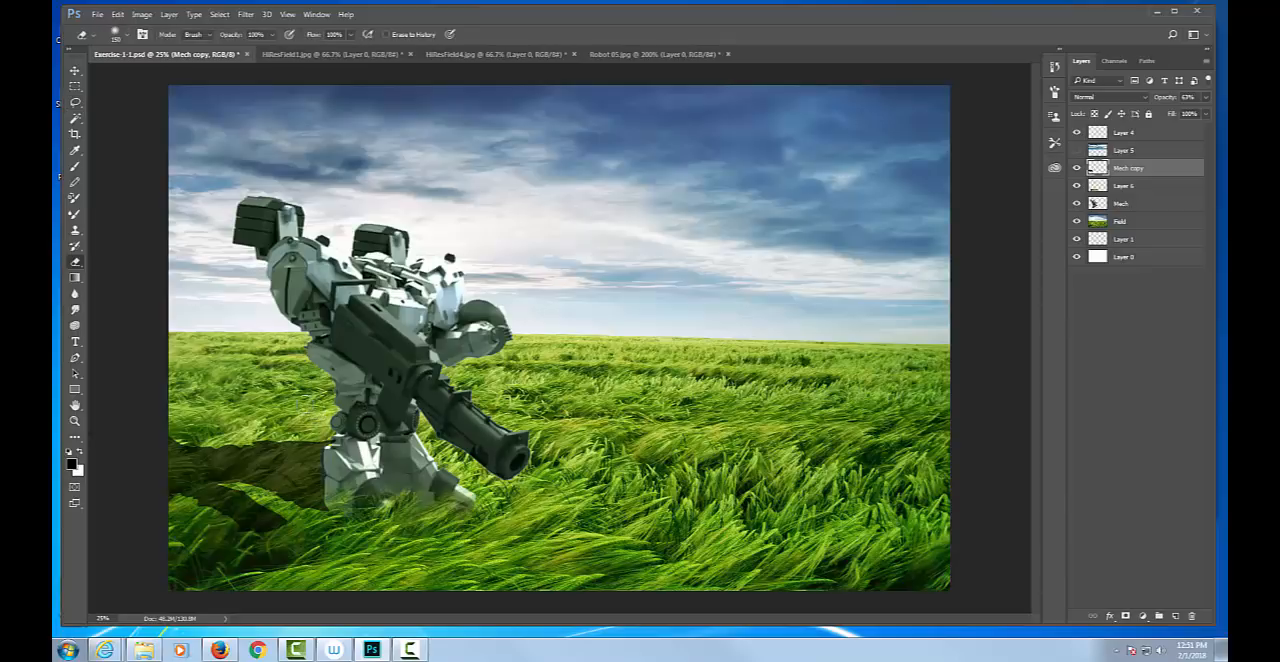
key(1)
key(0)
key(5)
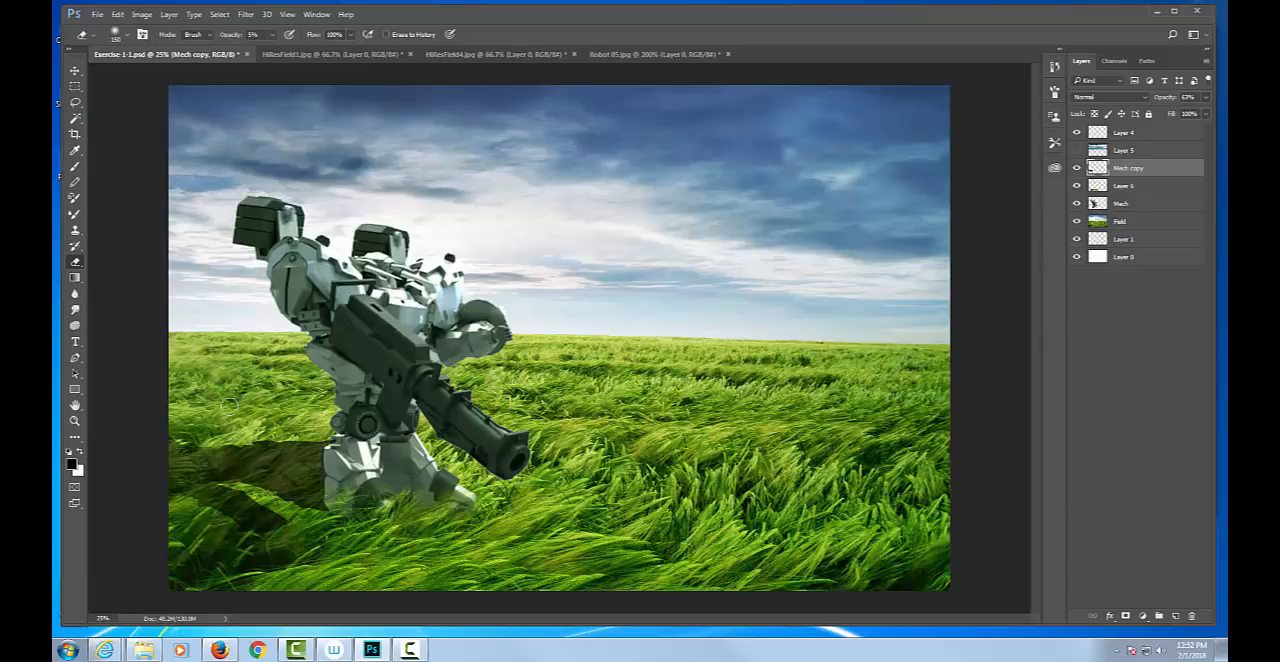
key(2)
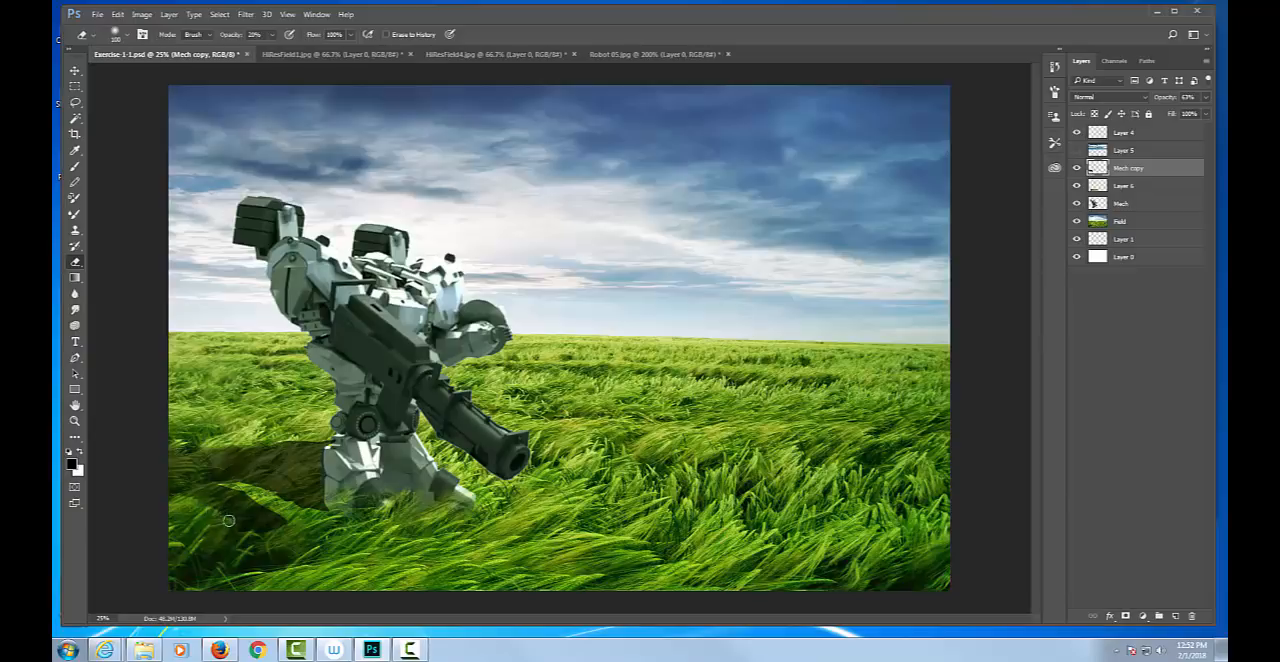
key(0)
key(5)
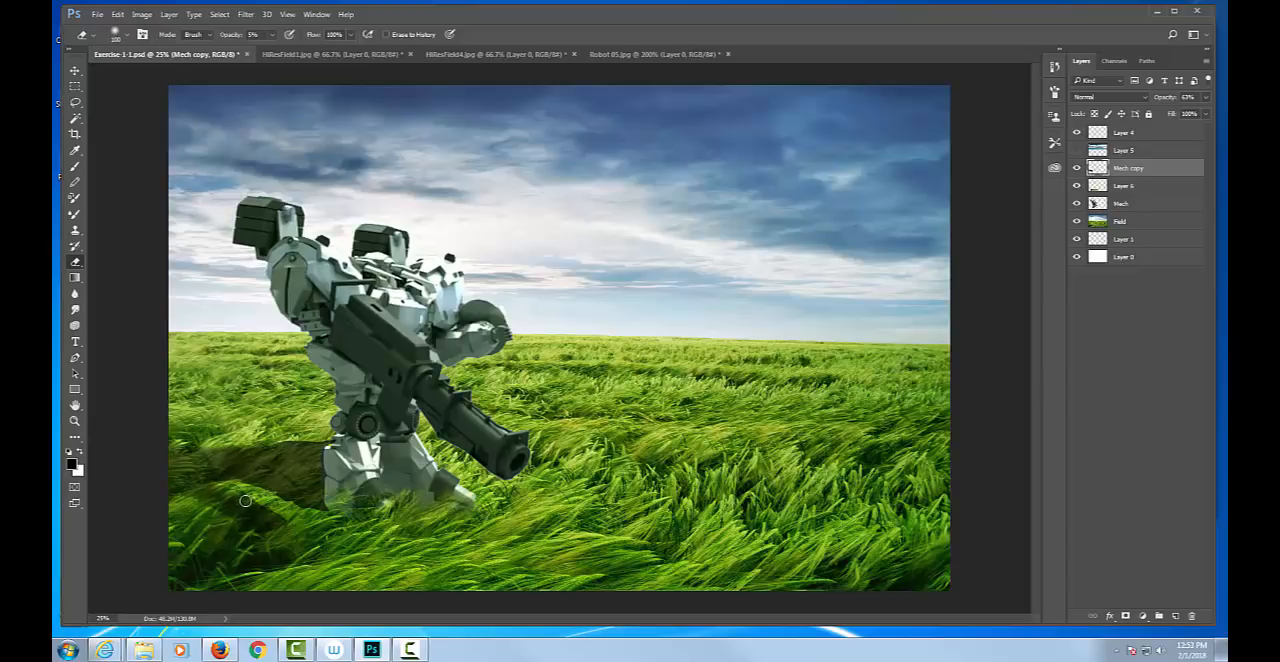
key(1)
key(2)
key(1)
key(0)
key(5)
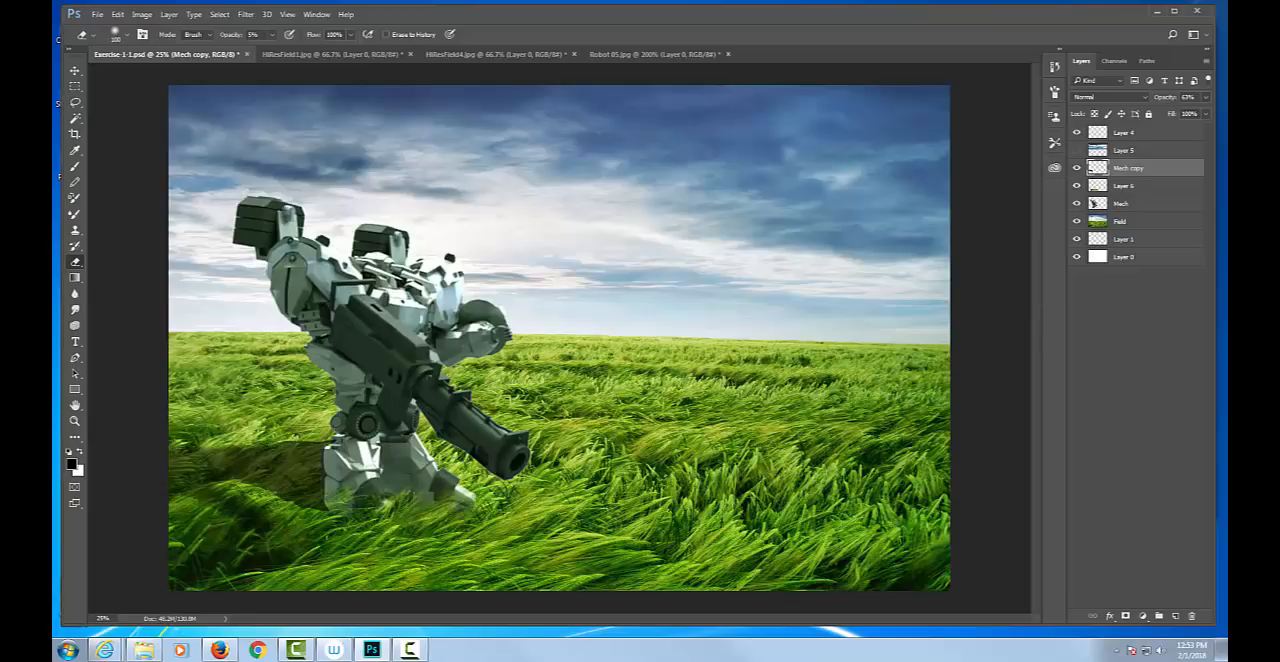
Try the Mech copy shadow layer at about 49% opacity, and raise it to 100%.
click(1206, 97)
drag(1197, 113, 1176, 117)
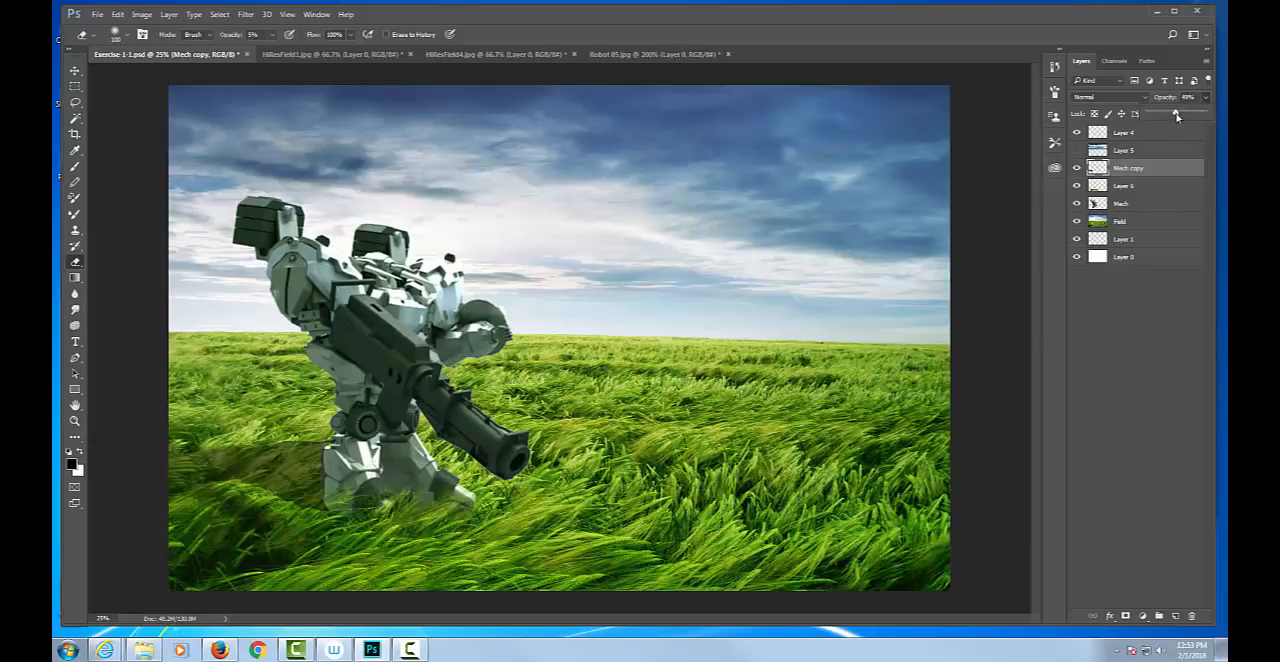
drag(1177, 116, 1179, 116)
drag(1179, 116, 1225, 114)
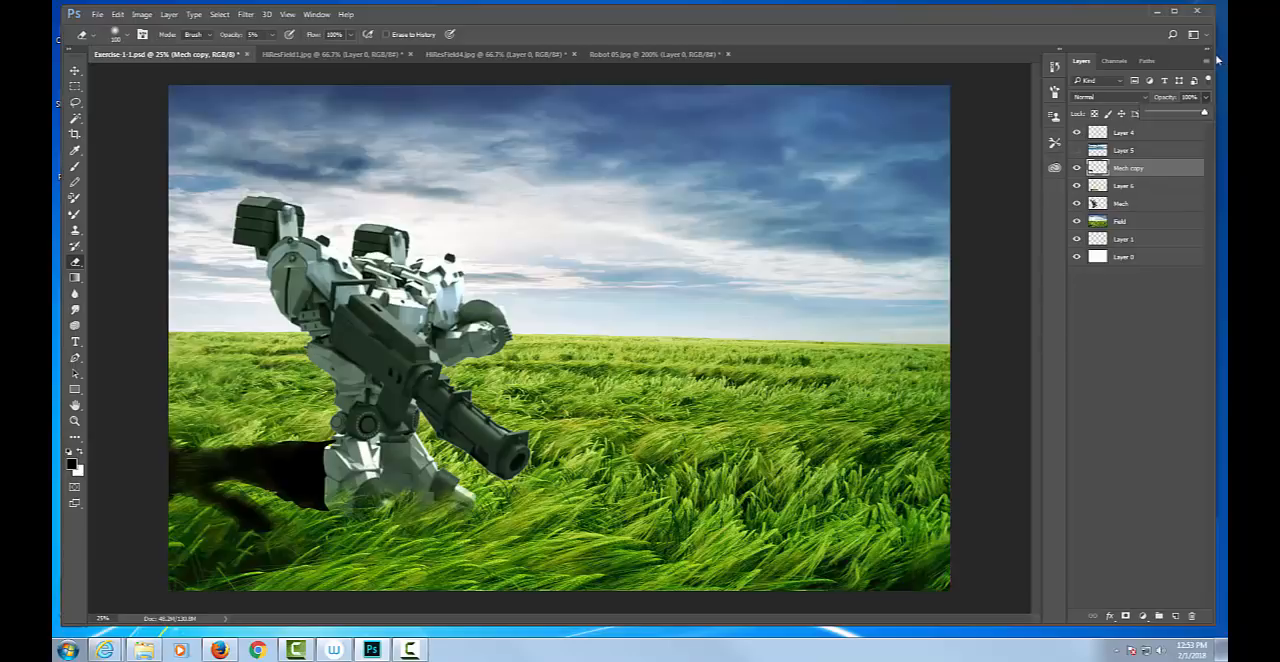
Try the Multiply, Overlay, Hard Light and Soft Light blend modes on the Mech copy layer.
click(1145, 100)
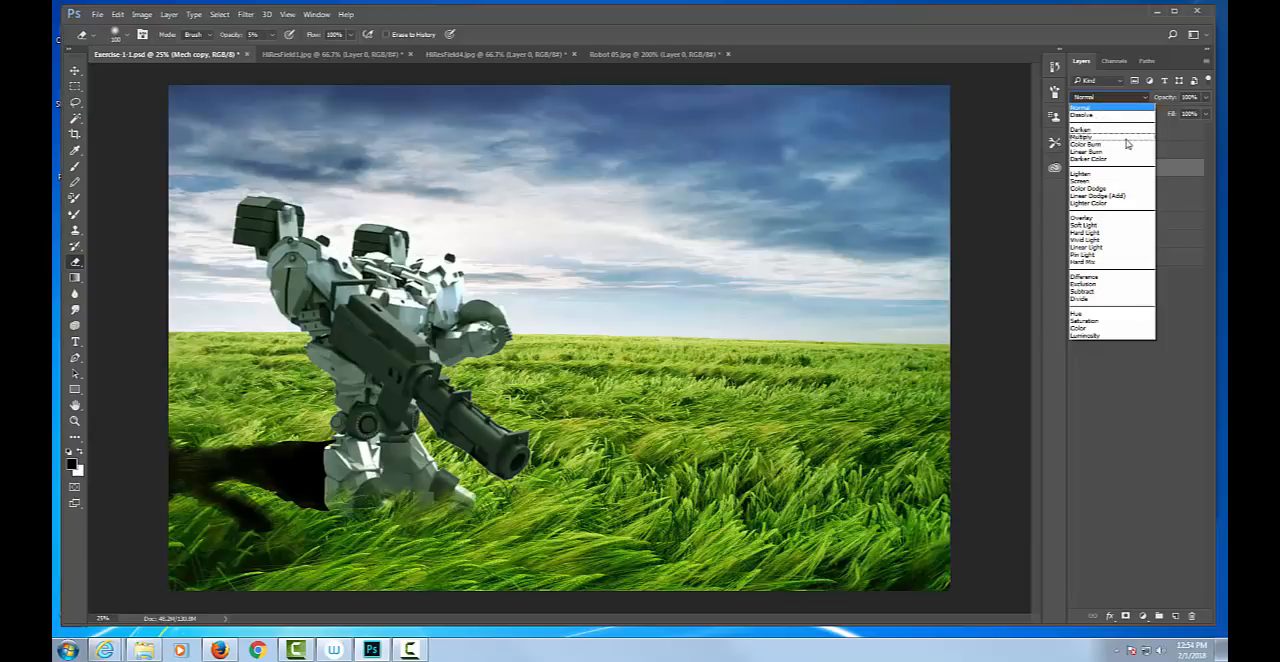
click(1127, 140)
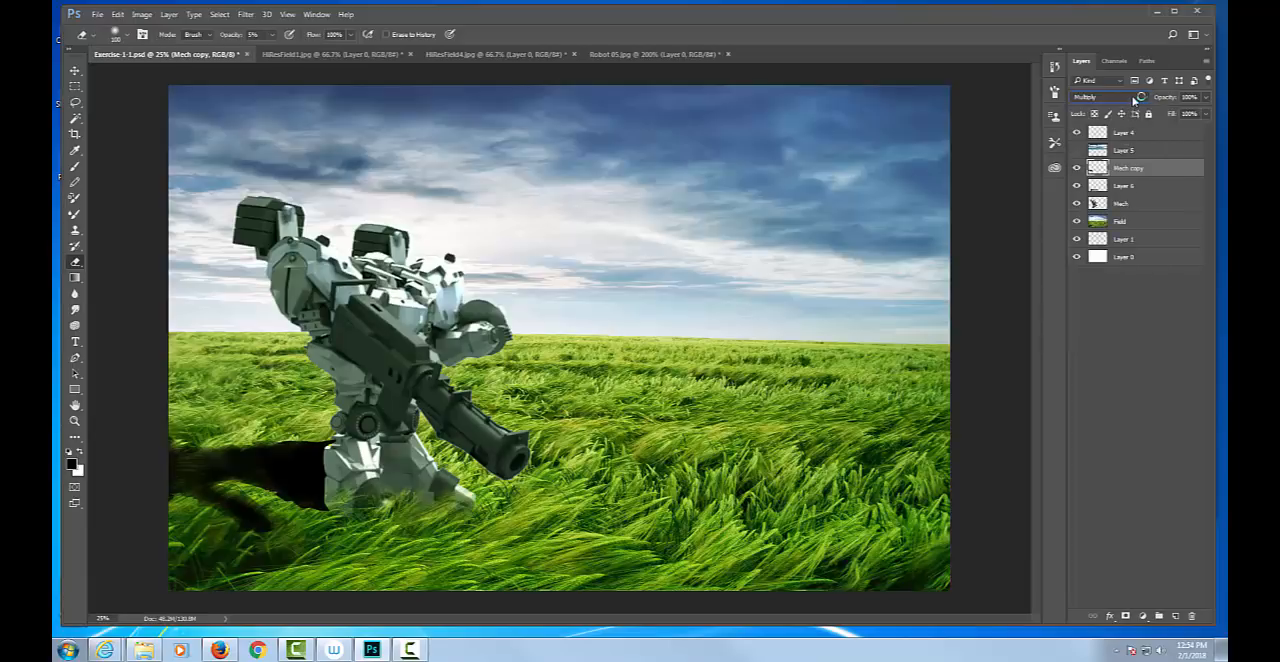
click(1134, 99)
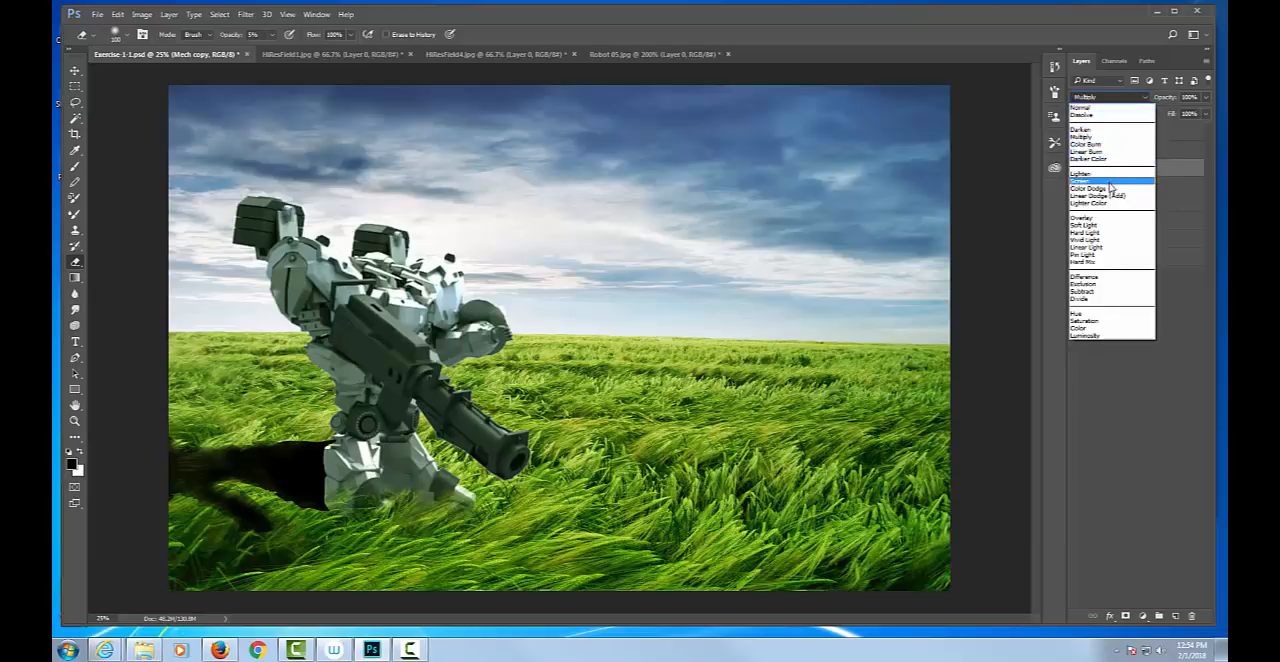
click(1107, 222)
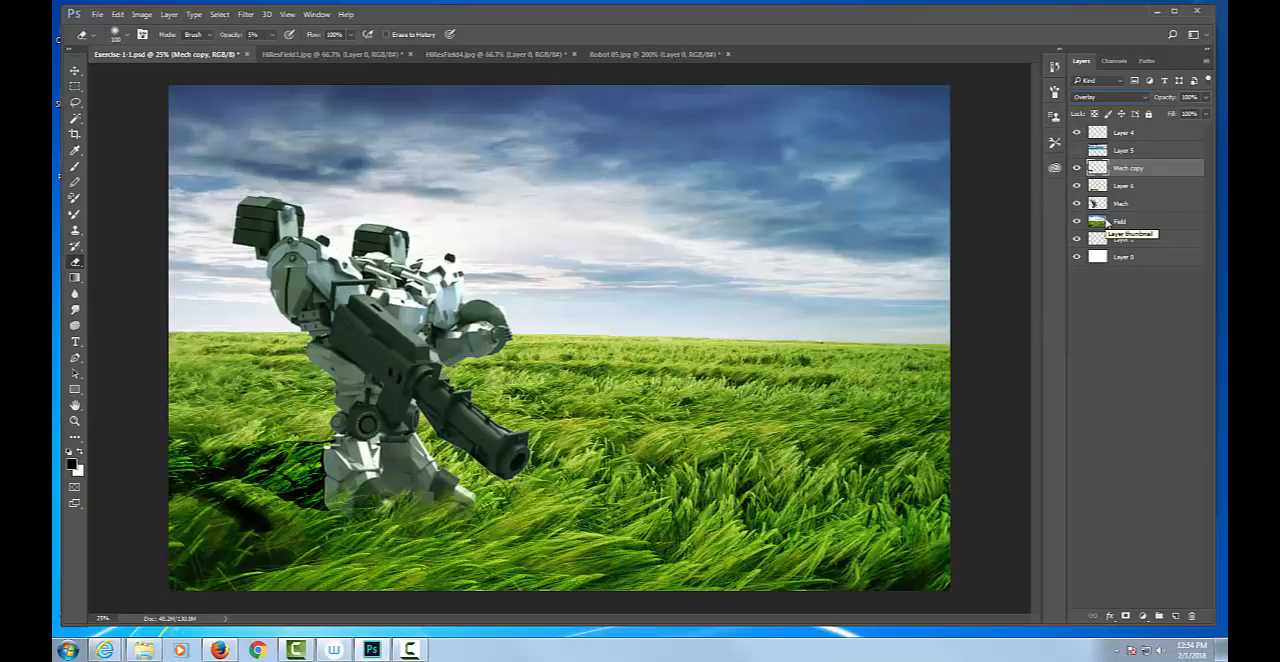
click(1141, 96)
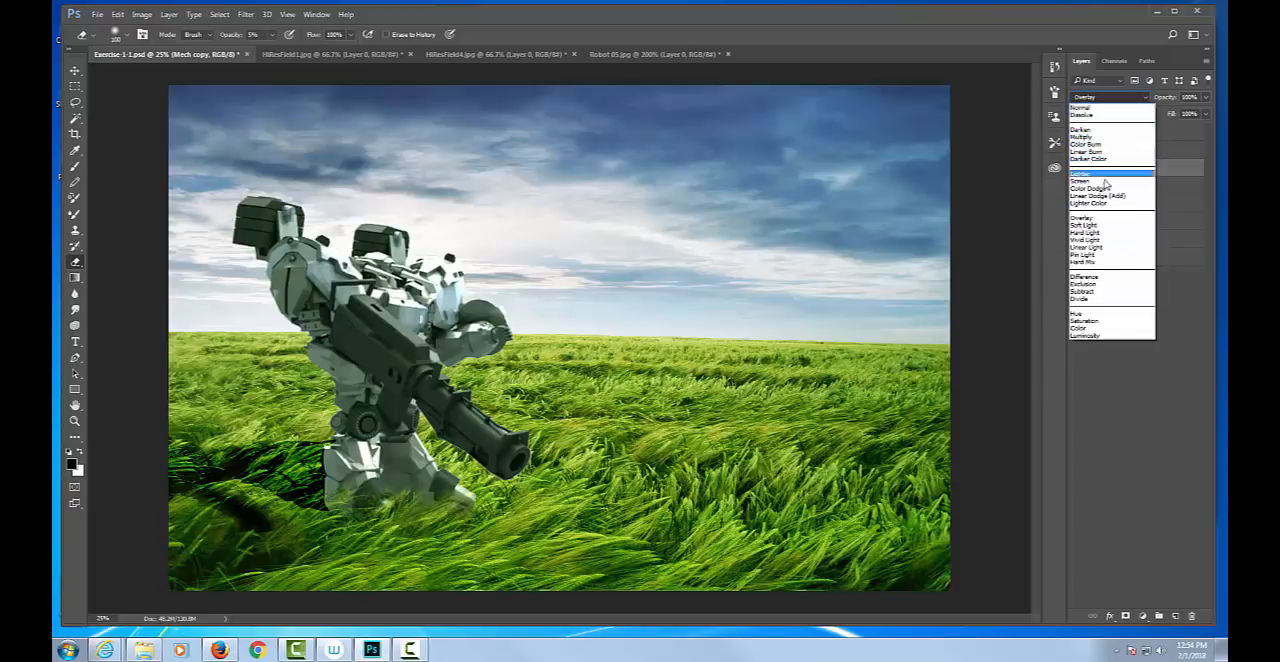
click(1086, 232)
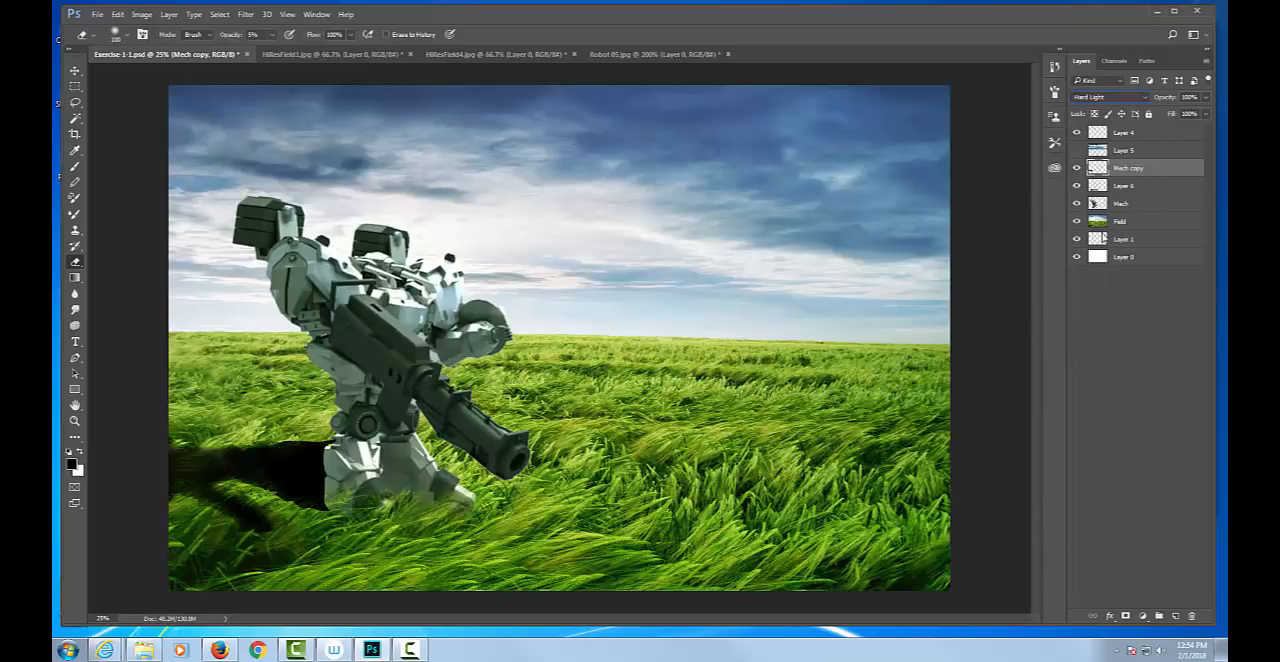
click(1130, 96)
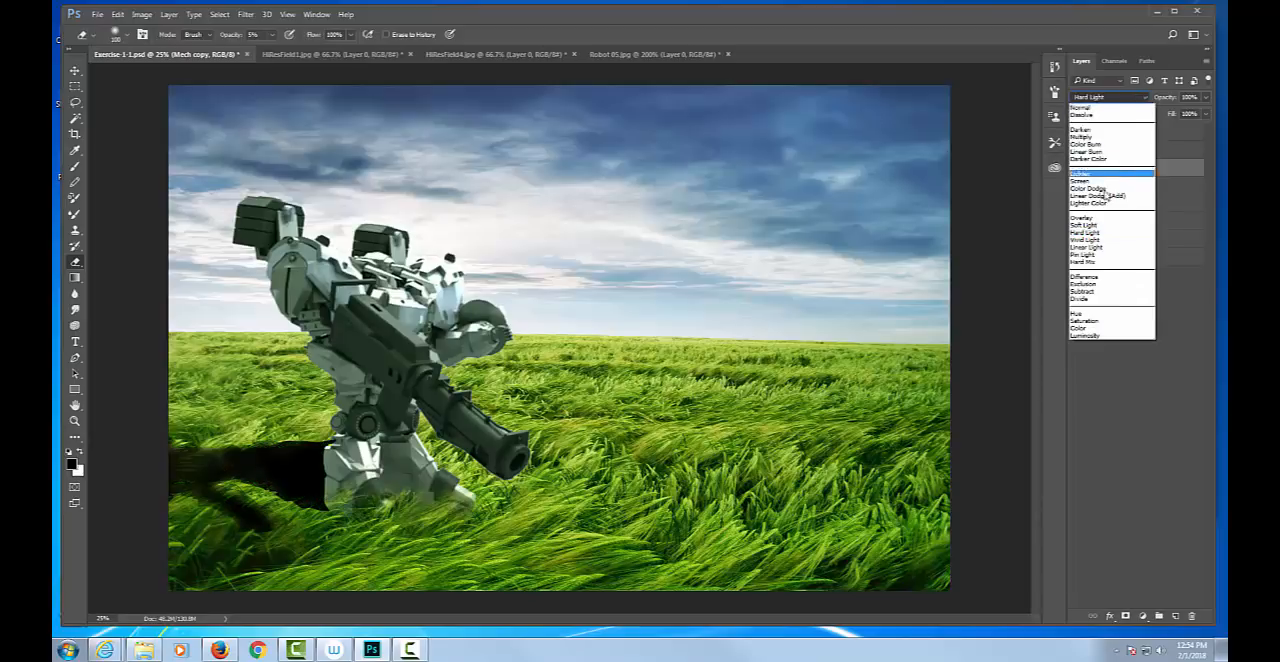
click(1099, 226)
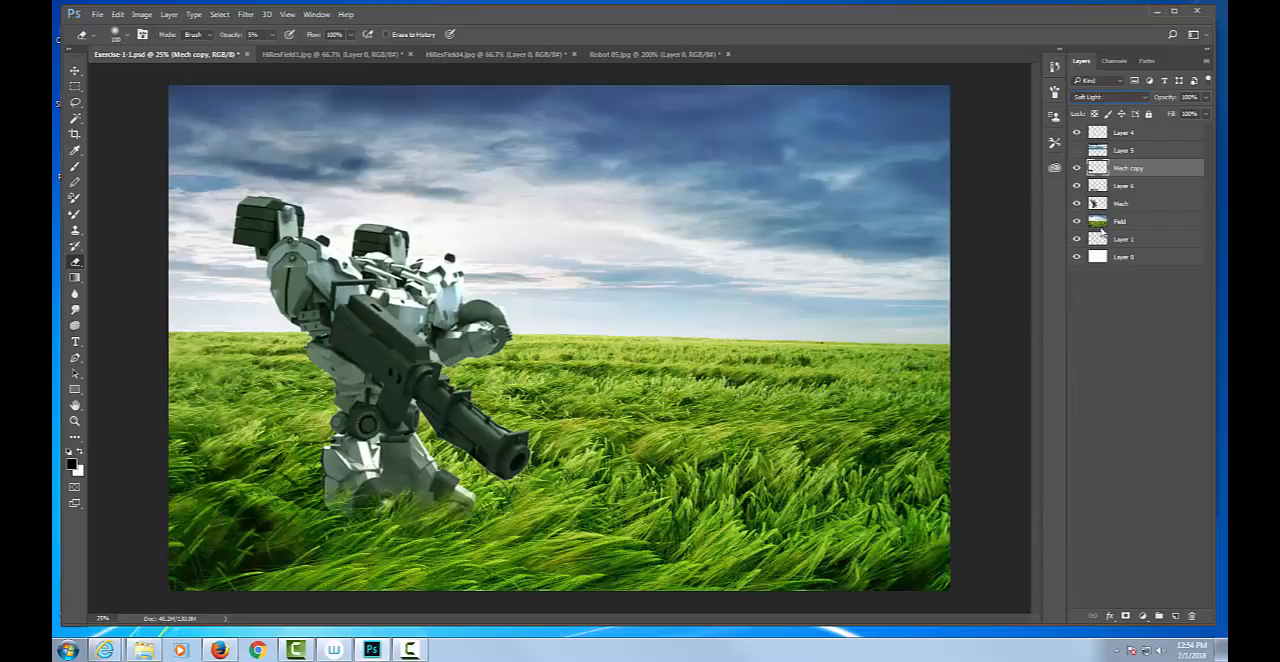
Try the Darken, Multiply, Saturation and Luminosity blend modes on the Mech copy layer.
click(1131, 99)
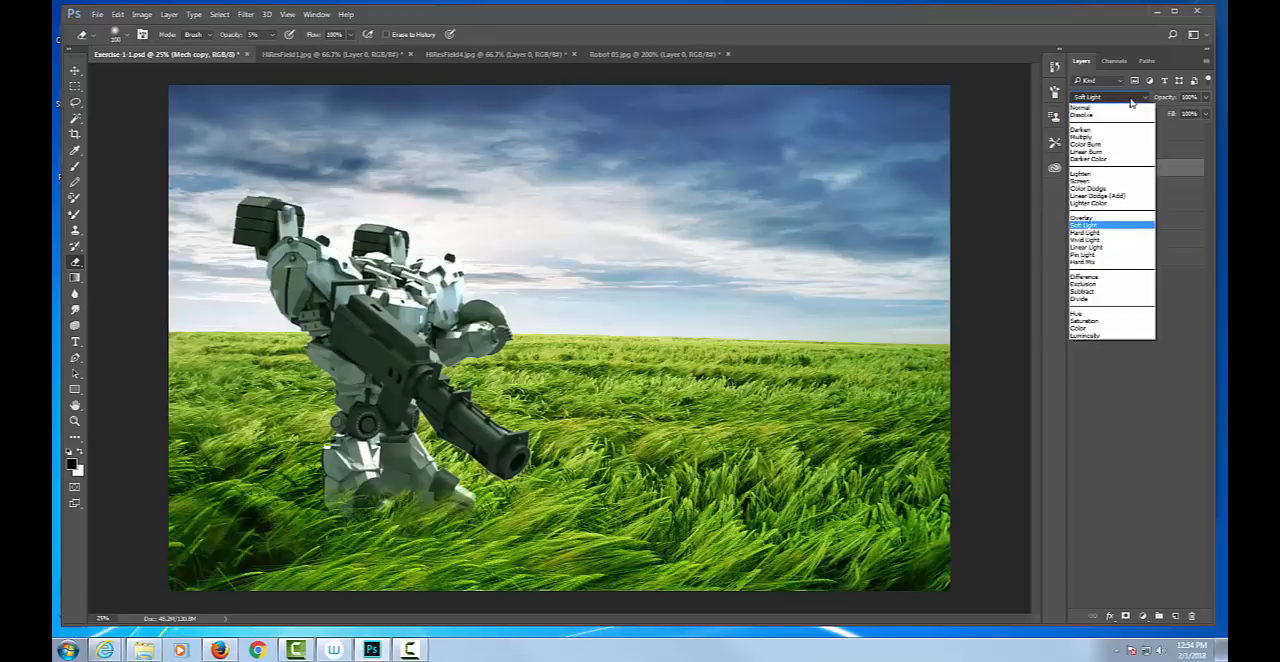
click(1098, 131)
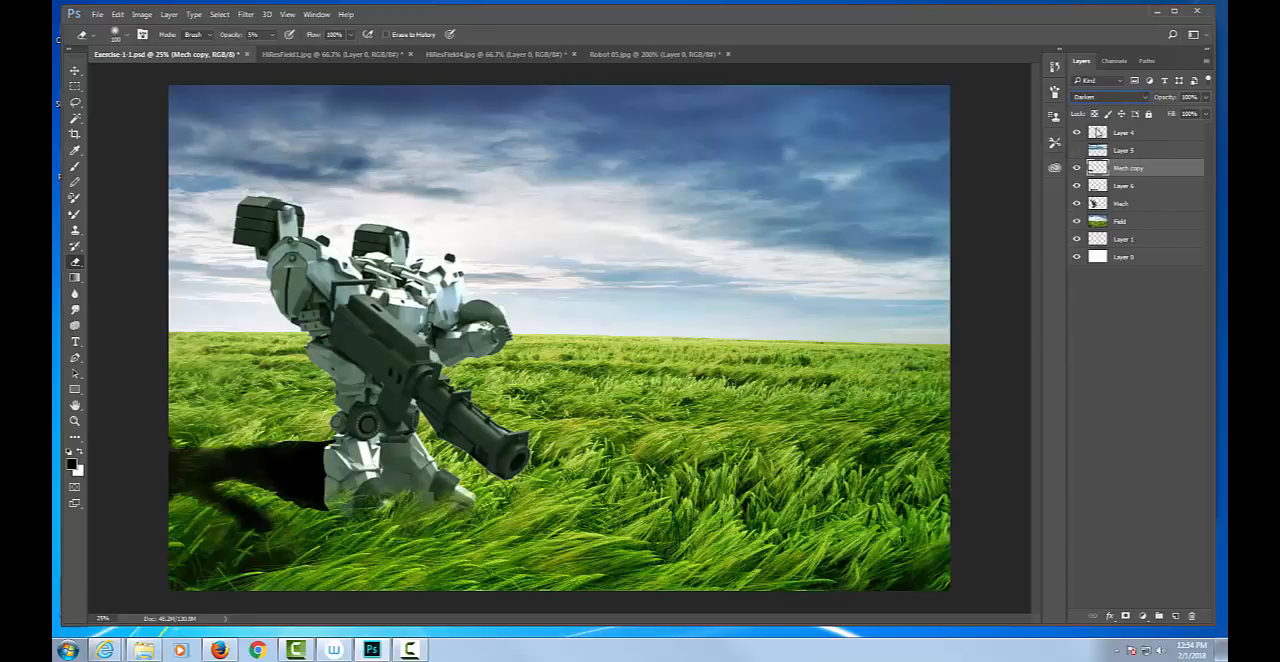
click(1104, 100)
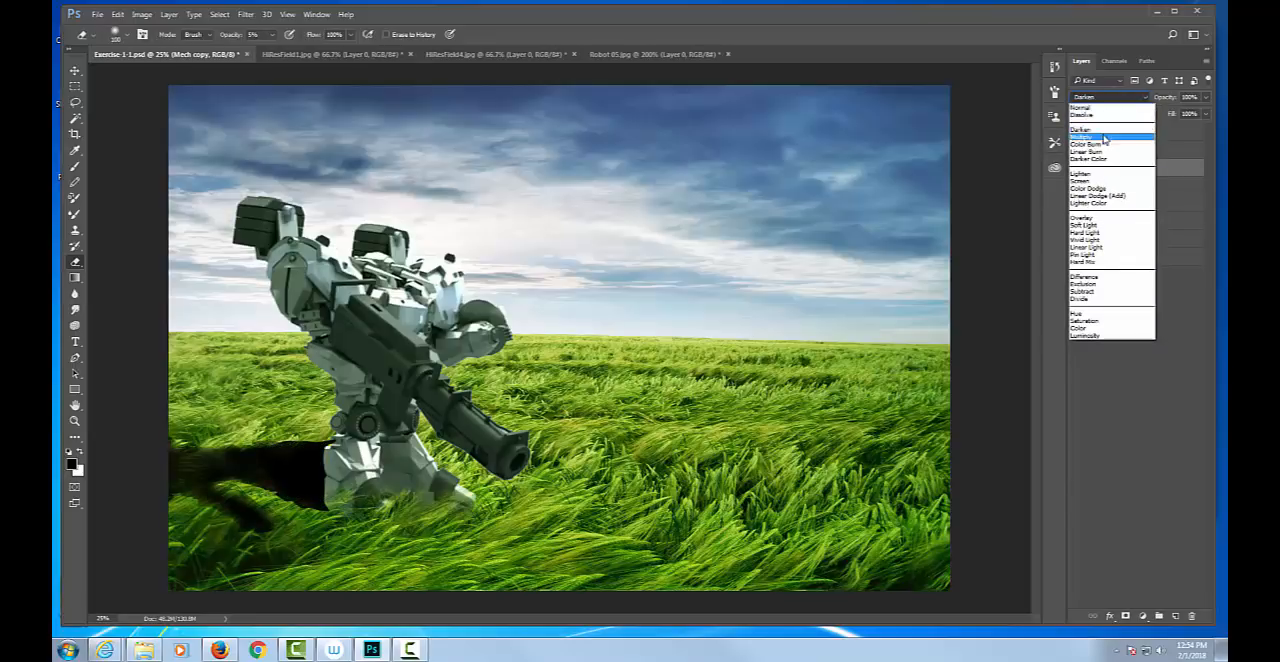
click(1104, 137)
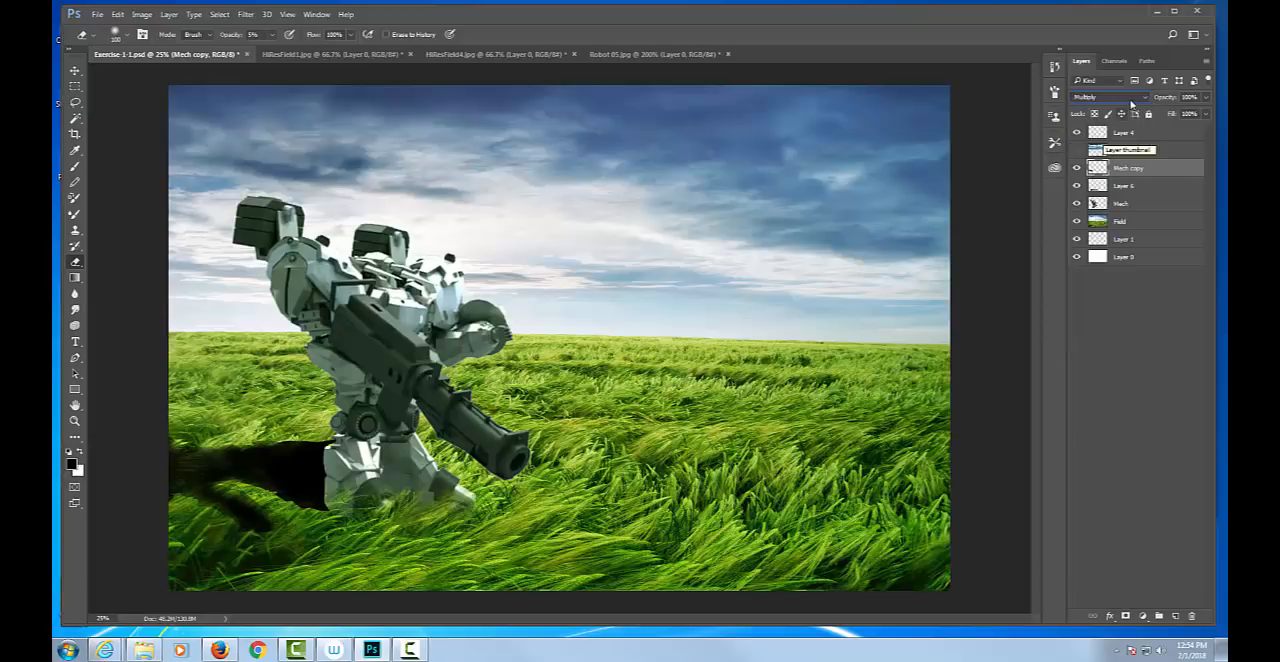
click(1128, 98)
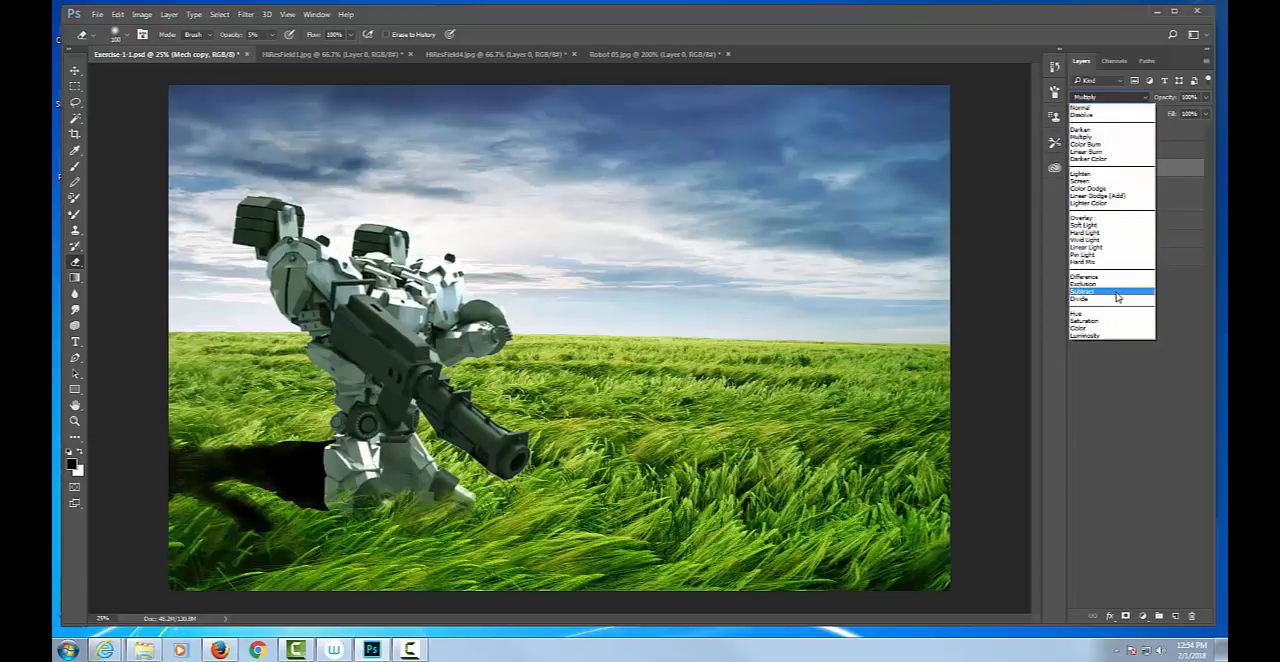
click(1096, 321)
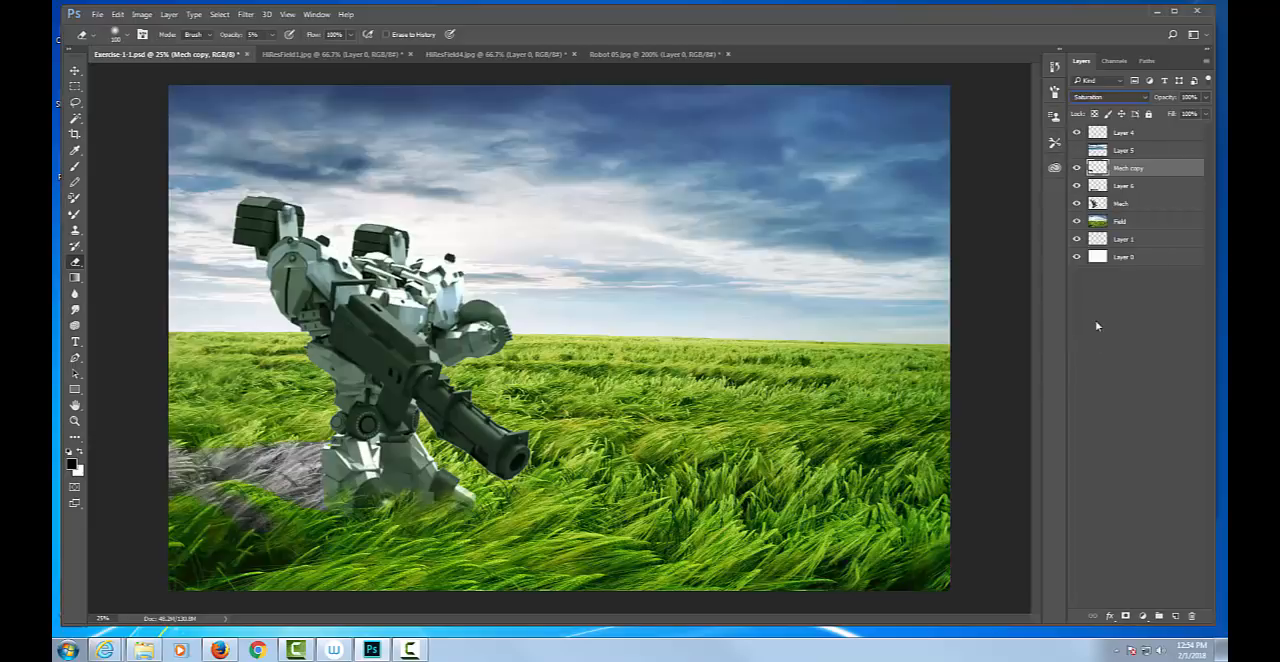
click(1126, 98)
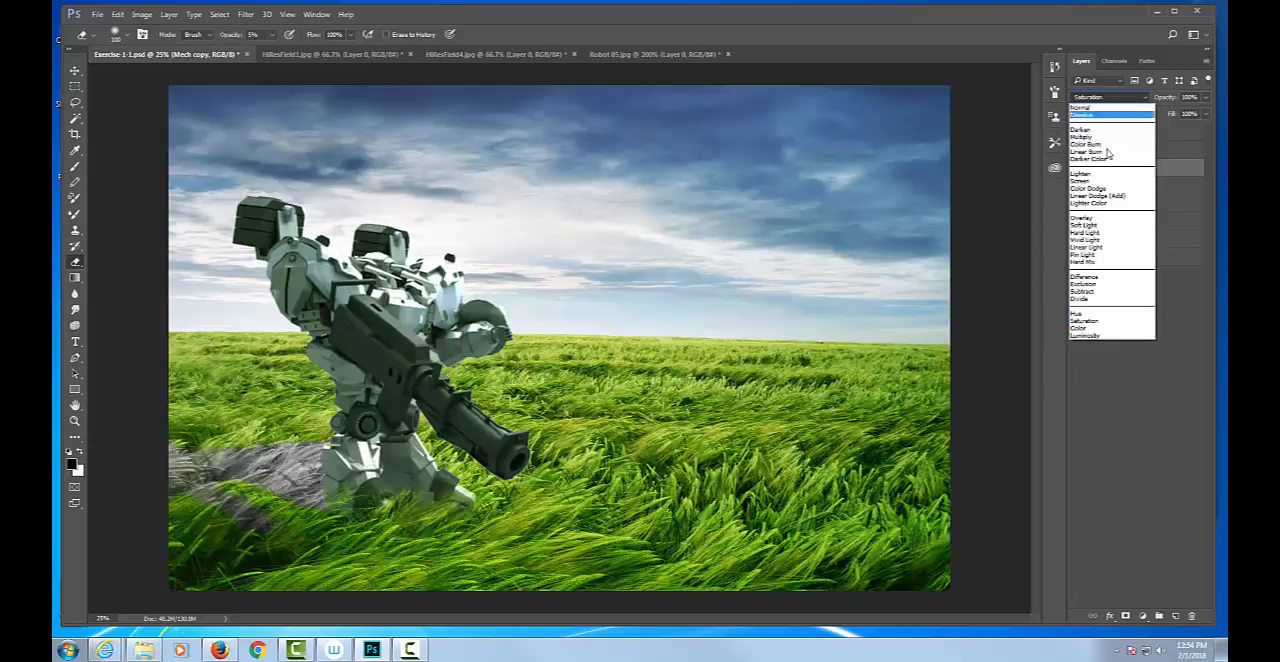
click(1086, 335)
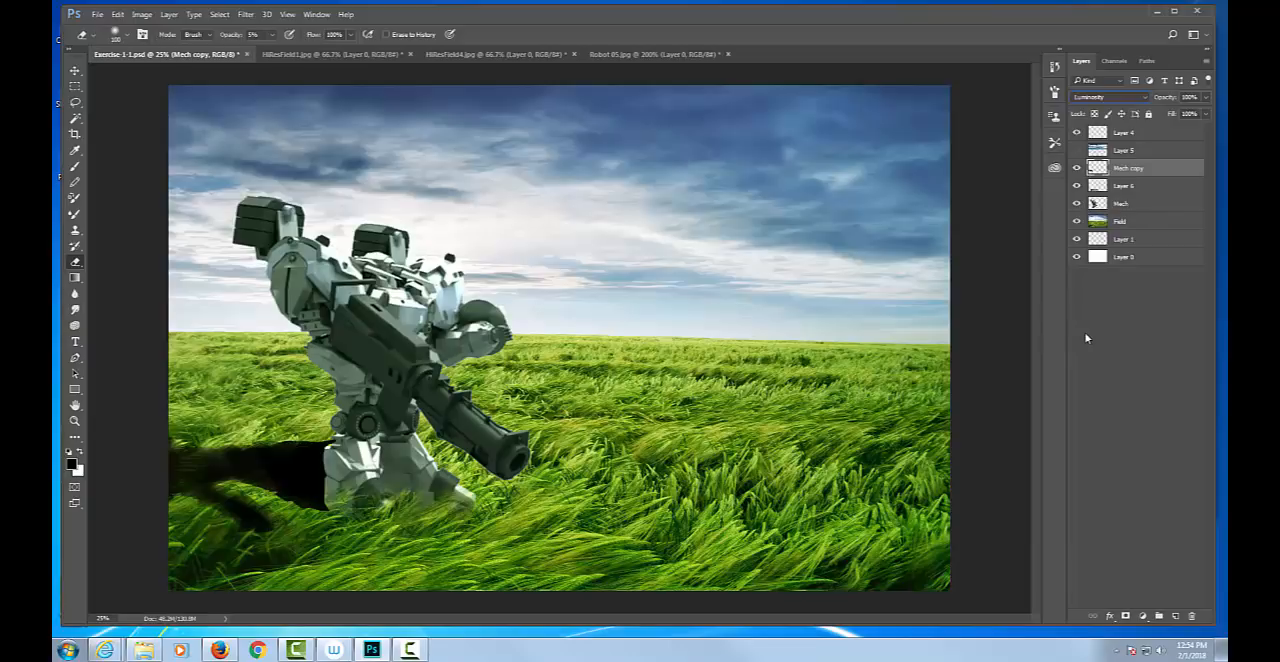
Try the Overlay and Darker Color blend modes on the Mech copy layer.
click(1134, 96)
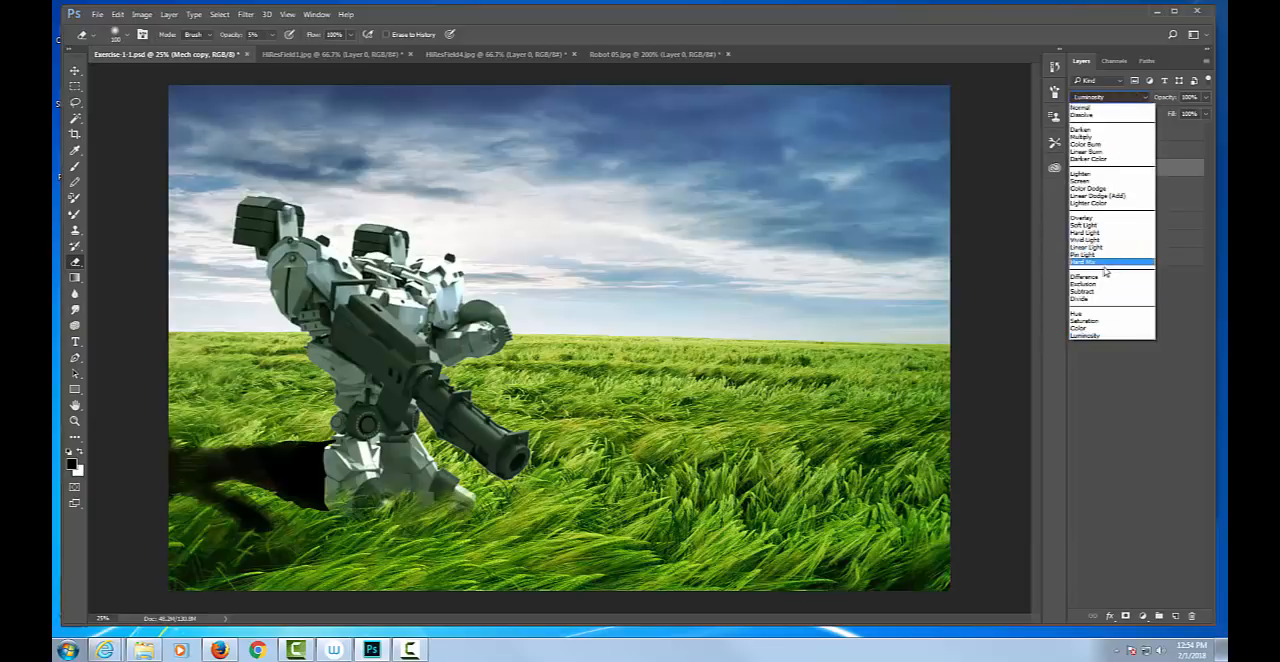
click(1106, 219)
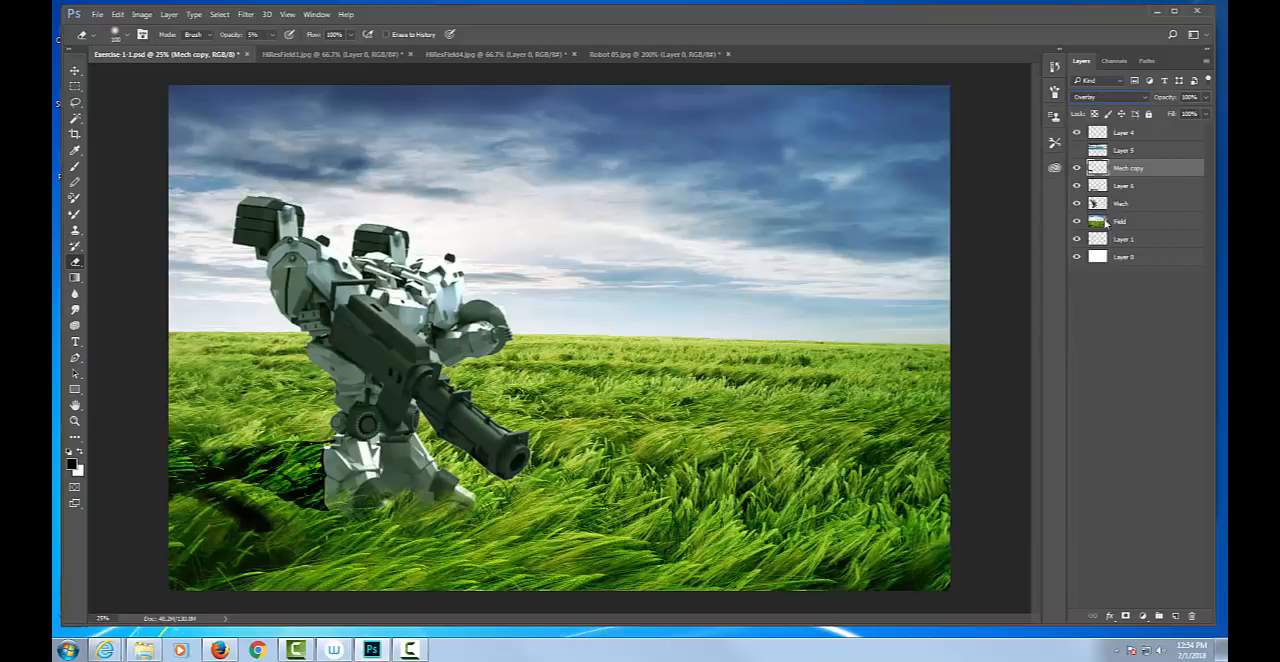
click(1125, 99)
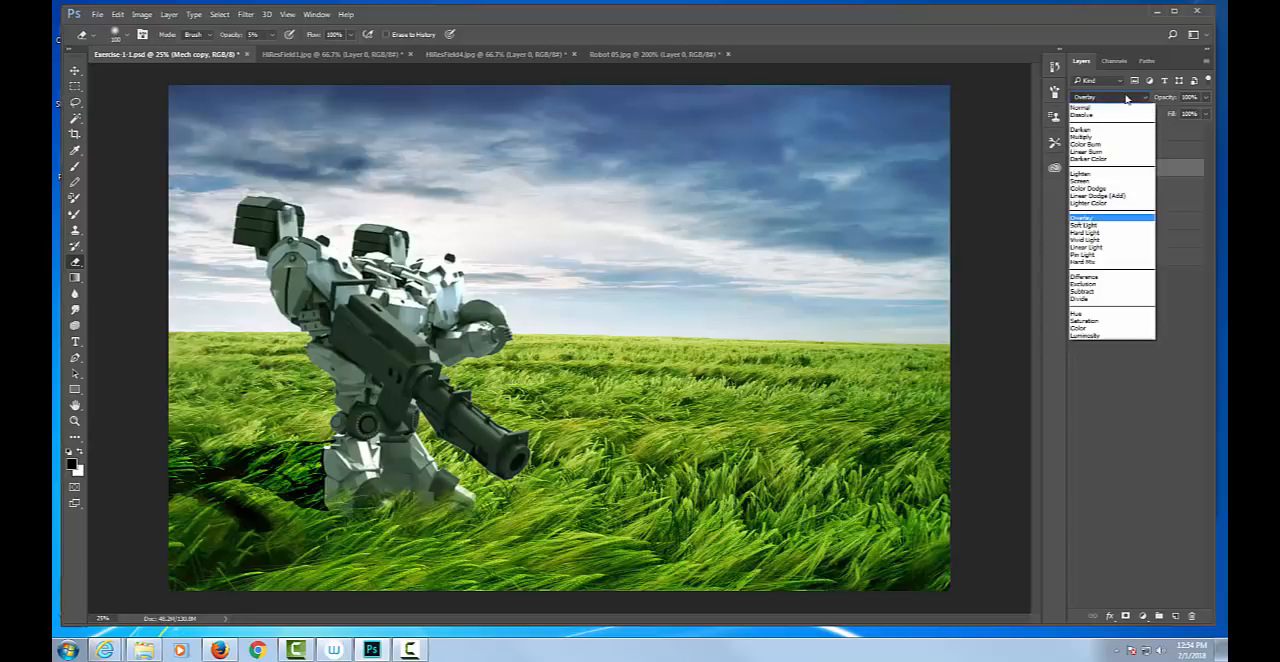
click(1114, 160)
Set the Mech copy layer's blend mode to Normal and lower its opacity to about 62%.
click(1140, 98)
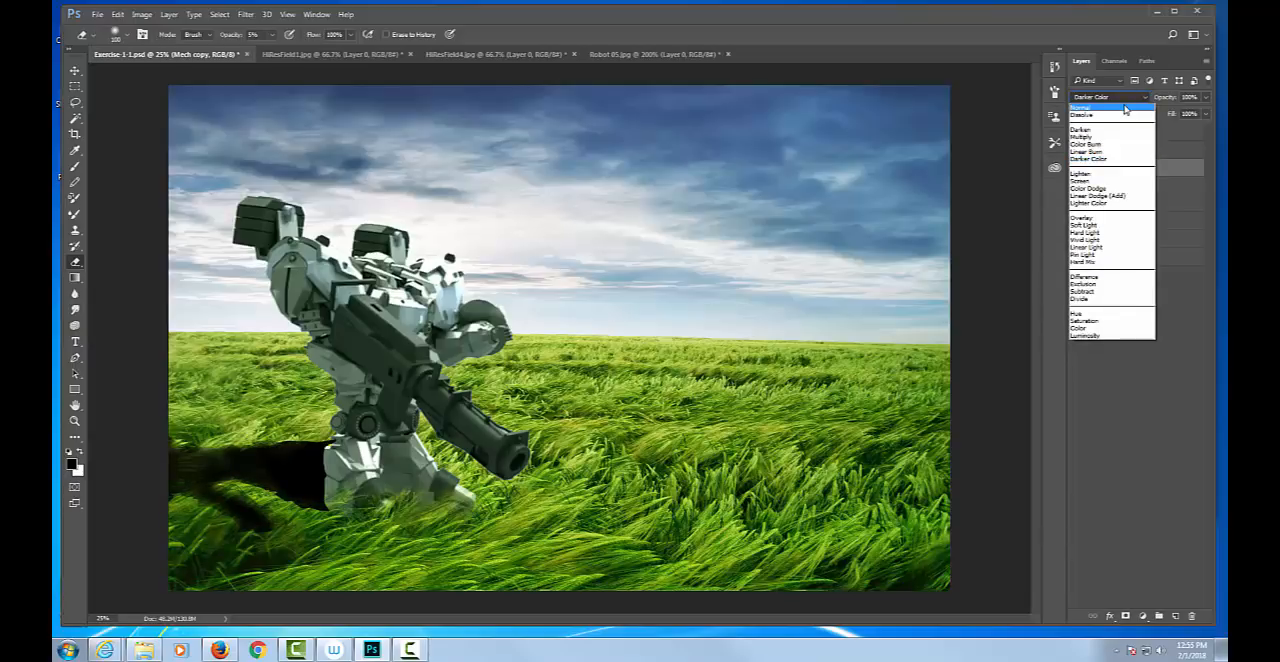
click(1125, 108)
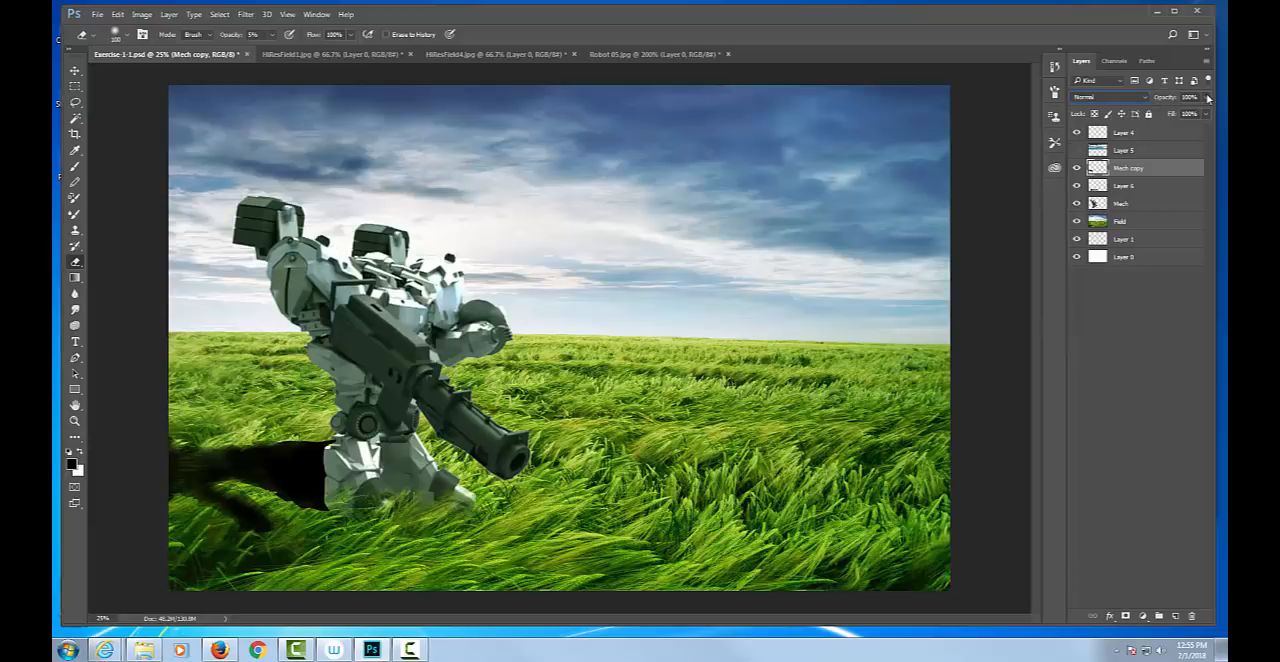
drag(1200, 113, 1185, 115)
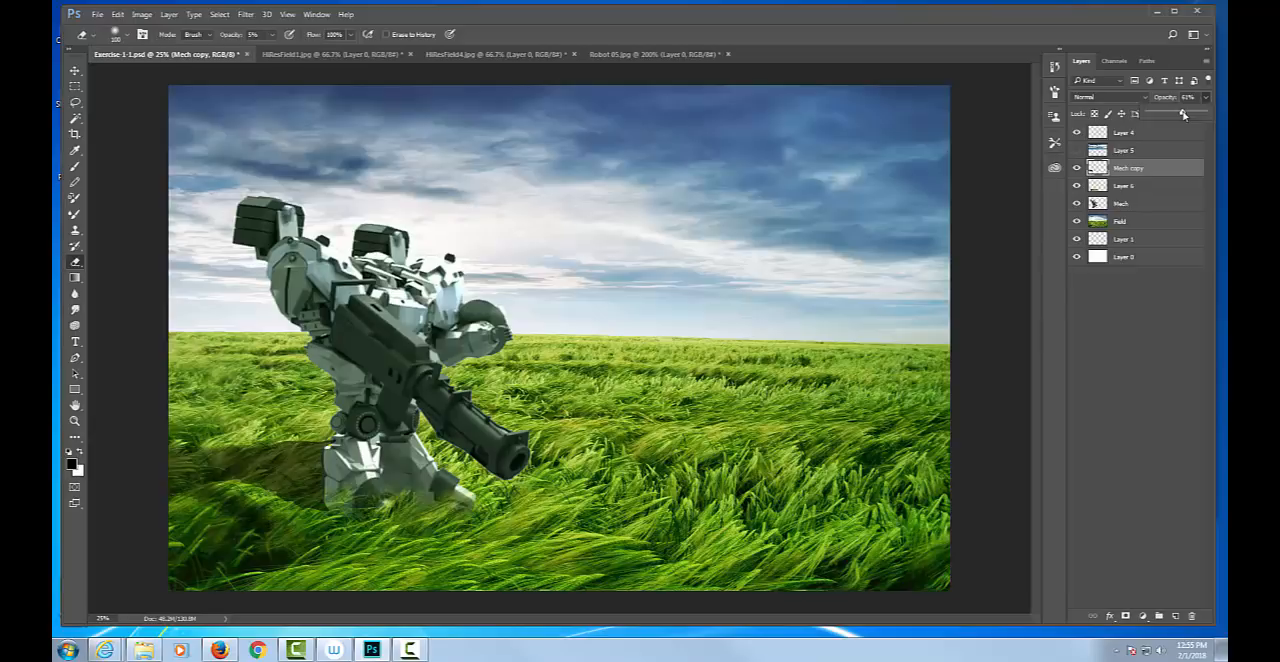
Select a rectangle of grass around the shadow on the Field layer and copy it to a new layer.
click(1146, 224)
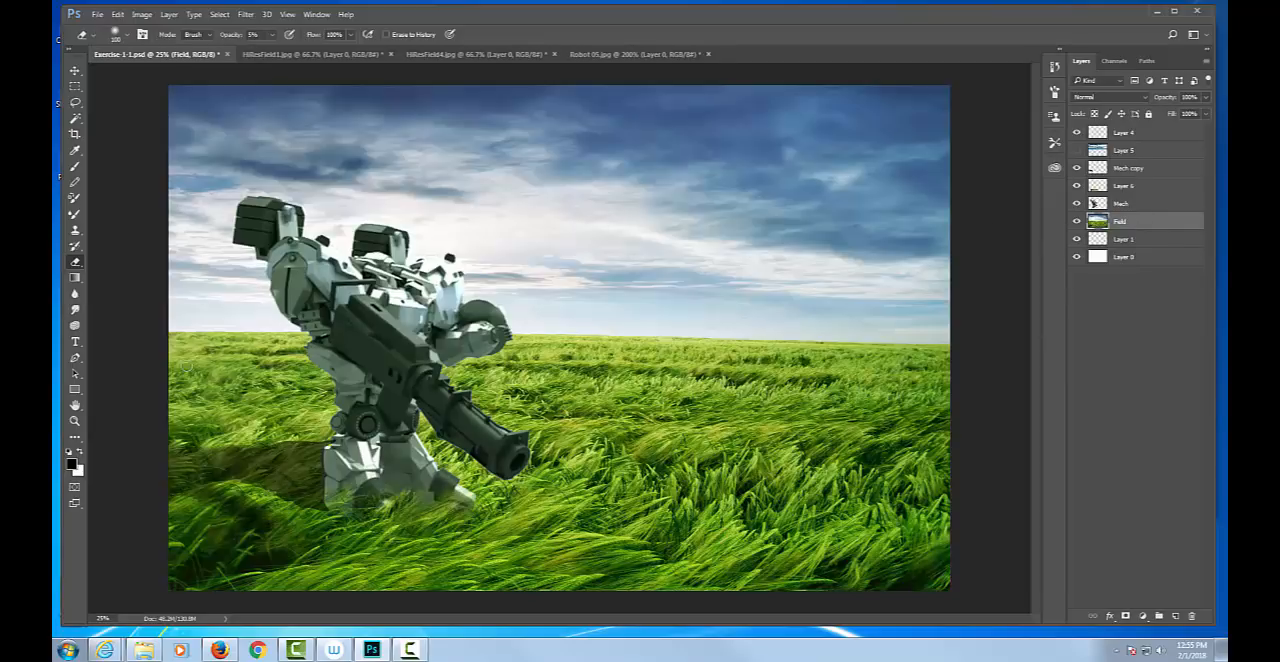
key(m)
drag(168, 441, 322, 555)
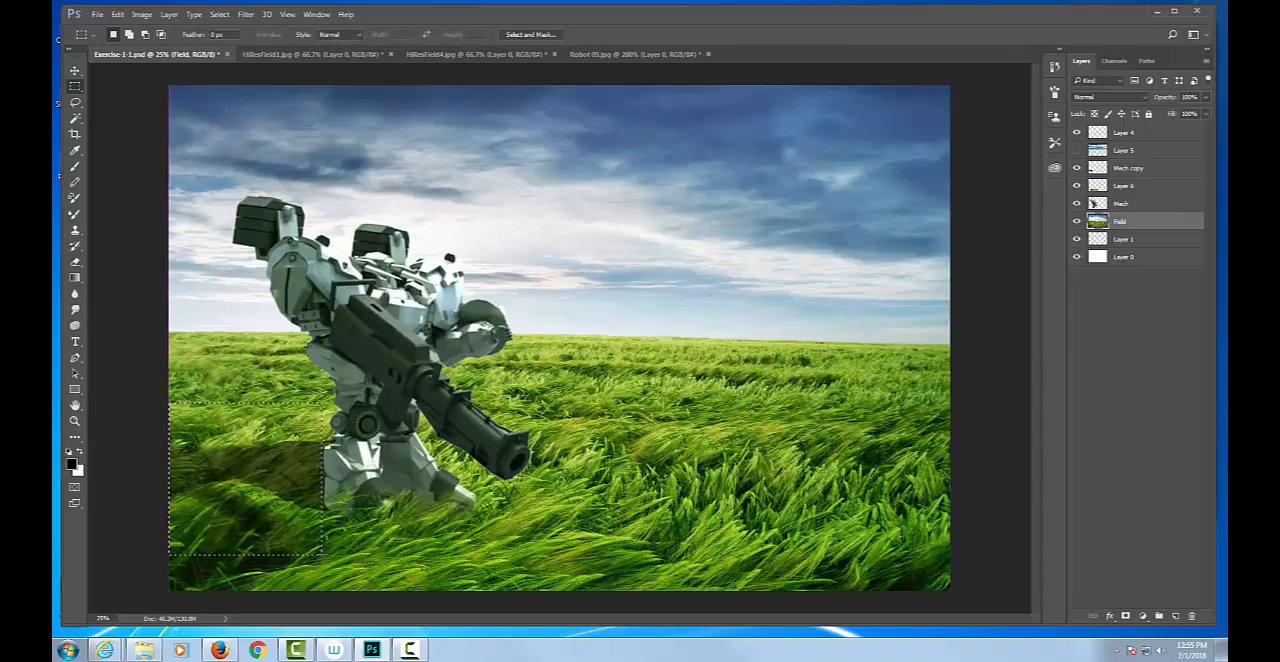
key(ctrl+j)
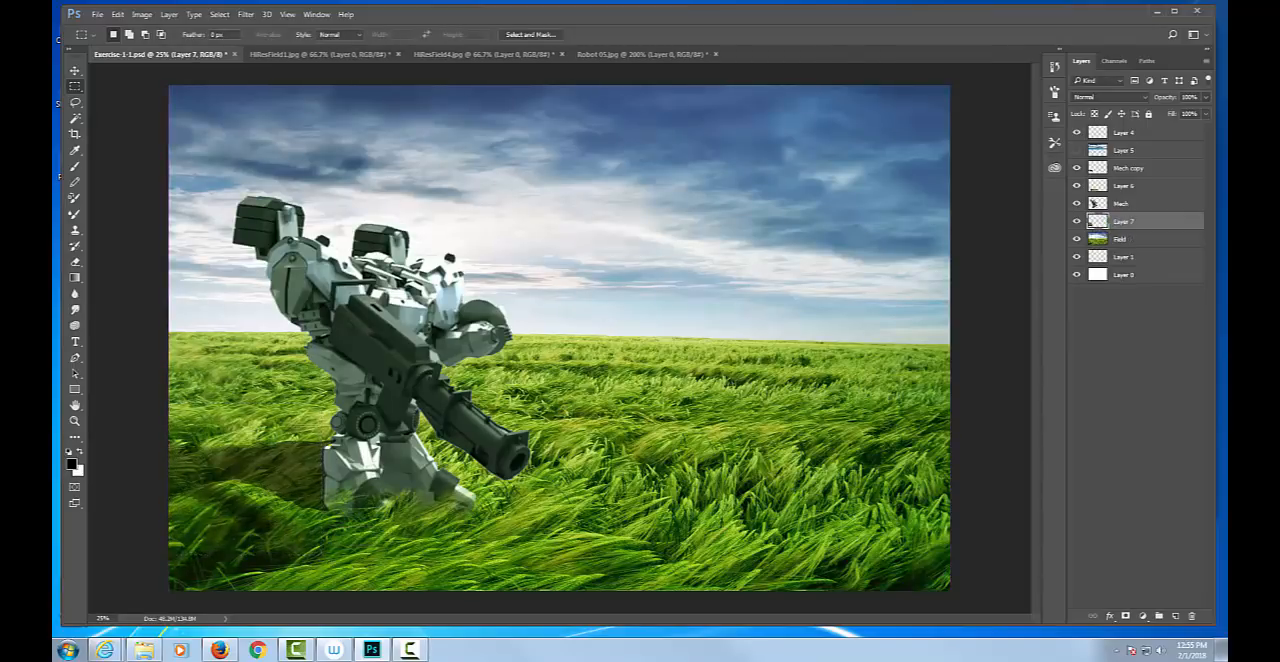
Move Layer 7 above the Mech copy layer and erase its grass over the shadow at 20% eraser opacity.
drag(1152, 225, 1145, 160)
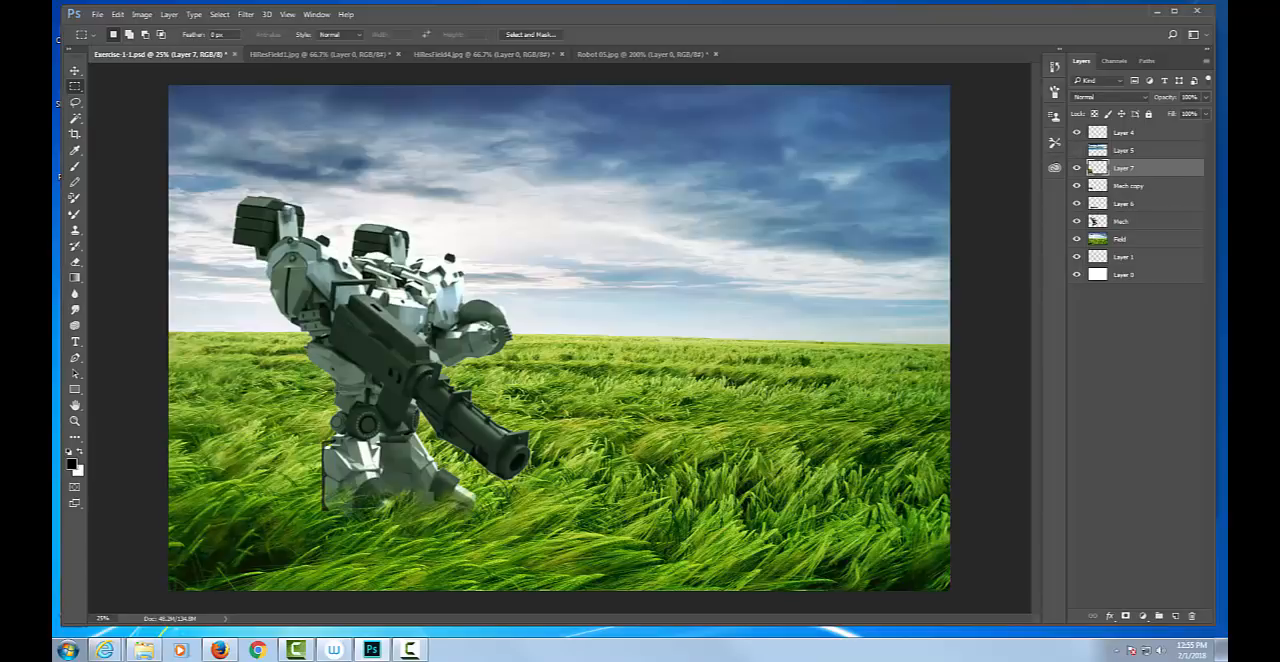
key(e)
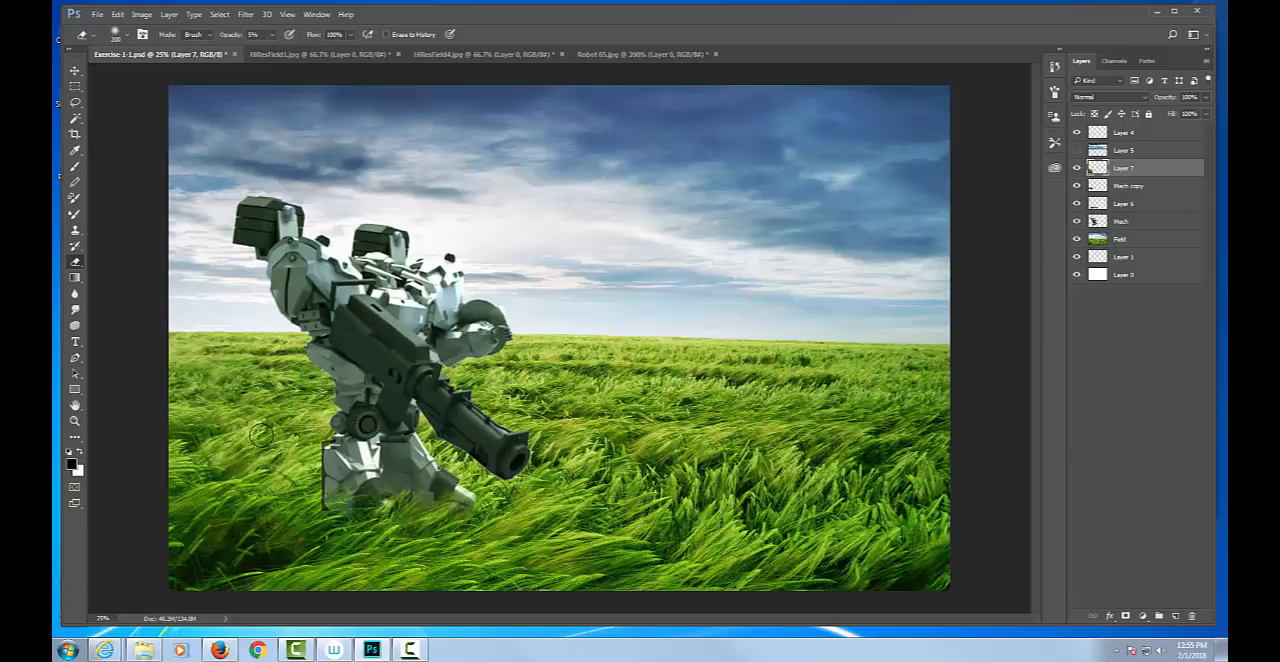
key(2)
mouse_move(287, 459)
mouse_down()
mouse_move(320, 465)
mouse_move(310, 438)
mouse_move(232, 475)
mouse_move(222, 453)
mouse_move(260, 457)
mouse_move(227, 441)
mouse_move(185, 472)
mouse_move(196, 457)
mouse_move(203, 470)
mouse_move(187, 439)
mouse_move(268, 448)
mouse_move(254, 459)
mouse_move(280, 478)
mouse_move(257, 487)
mouse_move(287, 487)
mouse_move(323, 511)
mouse_move(222, 478)
mouse_move(238, 470)
mouse_move(227, 480)
mouse_move(178, 443)
mouse_move(300, 440)
mouse_move(312, 448)
mouse_move(170, 447)
mouse_move(185, 487)
mouse_move(248, 476)
mouse_move(300, 496)
mouse_move(315, 456)
mouse_move(290, 440)
mouse_move(190, 477)
mouse_move(173, 460)
mouse_move(258, 424)
mouse_up()
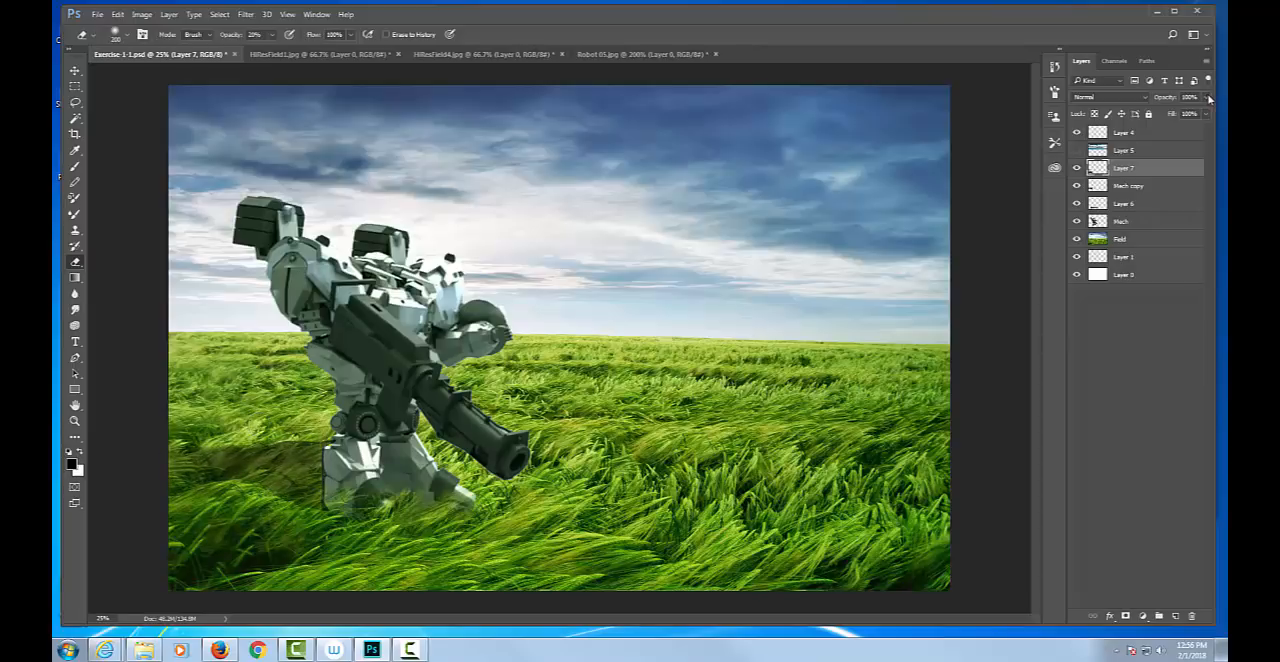
Set the eraser's opacity to 30% and compare the shadow with Layer 7 hidden and shown.
click(1207, 97)
mouse_move(1205, 114)
mouse_down()
mouse_move(1150, 115)
mouse_move(1212, 112)
mouse_up()
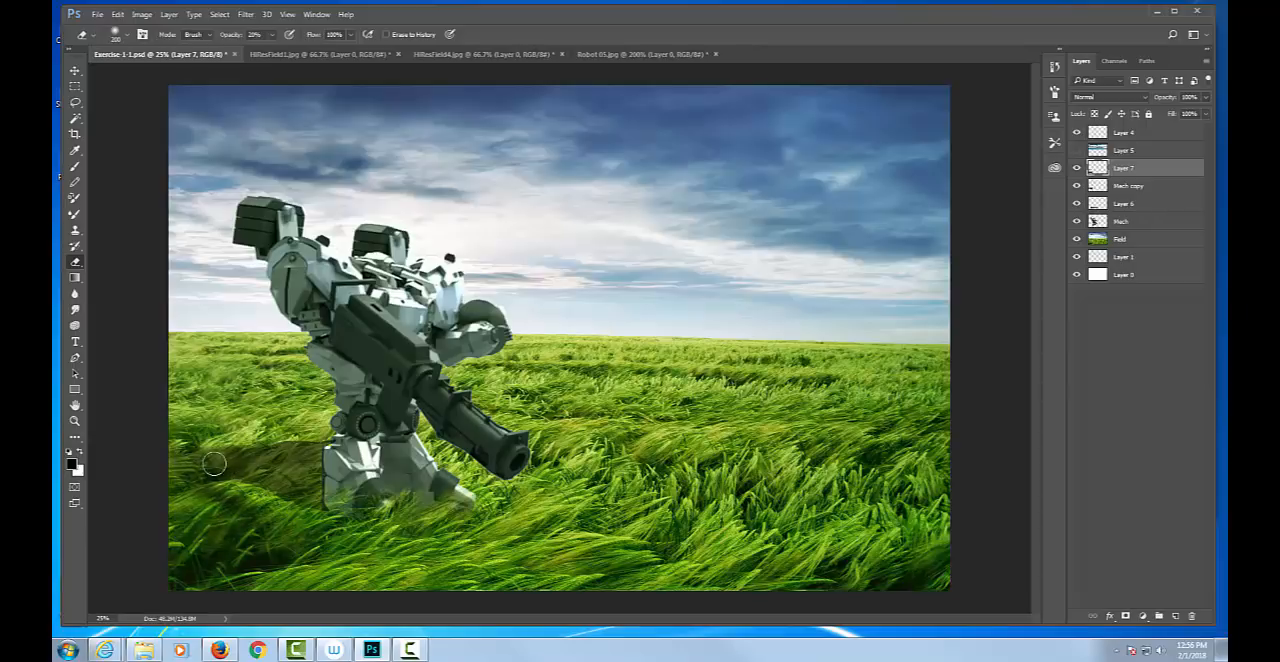
key(3)
click(1077, 167)
click(1077, 167)
click(1077, 168)
click(1078, 169)
Rename the Mech copy layer as Shadow and lower its opacity to about 53%.
click(1137, 188)
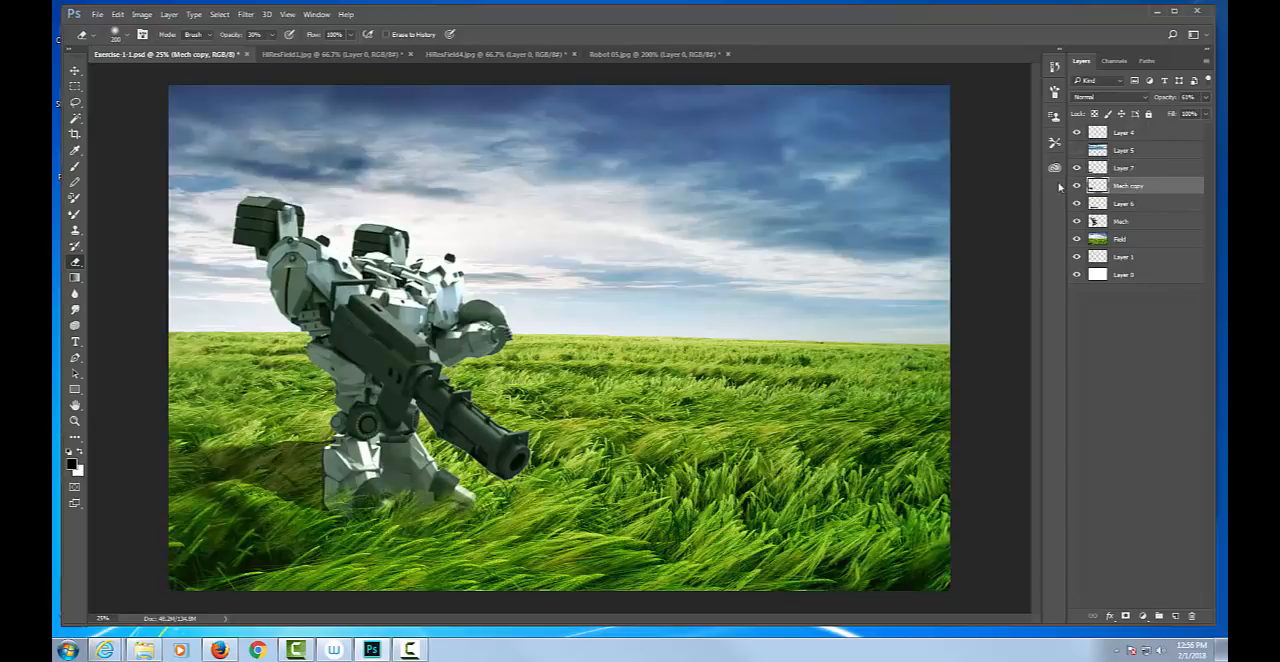
click(1078, 187)
click(1078, 187)
double_click(1129, 187)
text(Shadow)
key(Return)
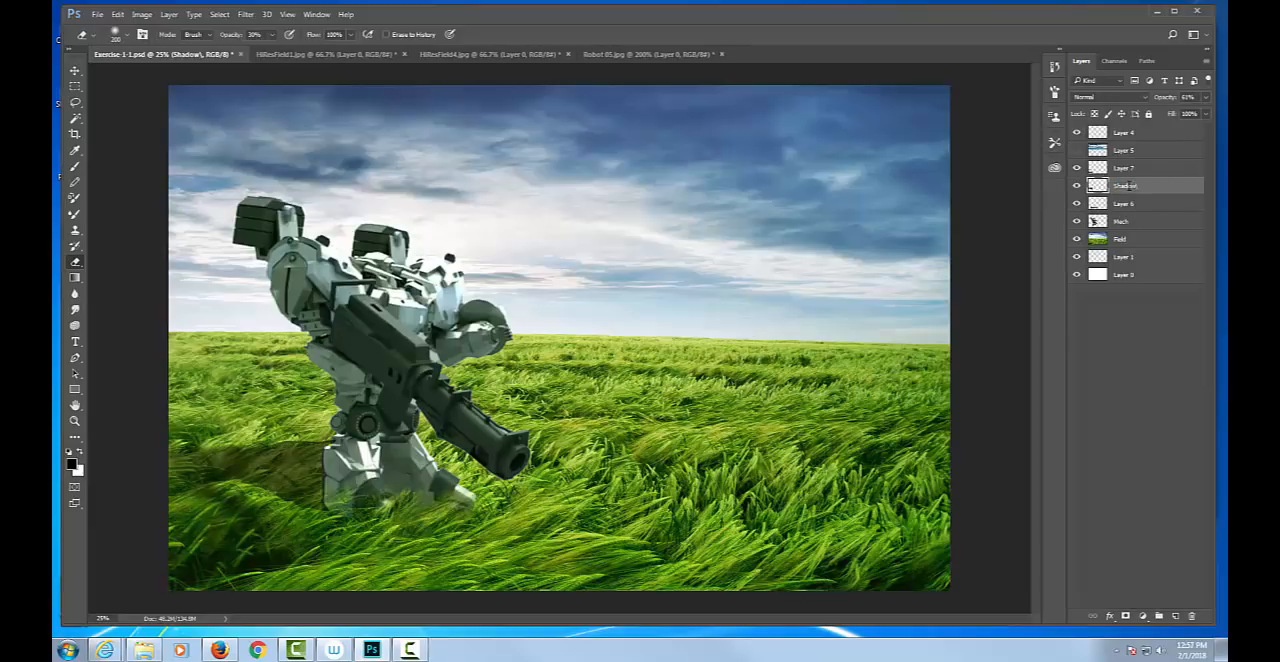
drag(1206, 102, 1179, 113)
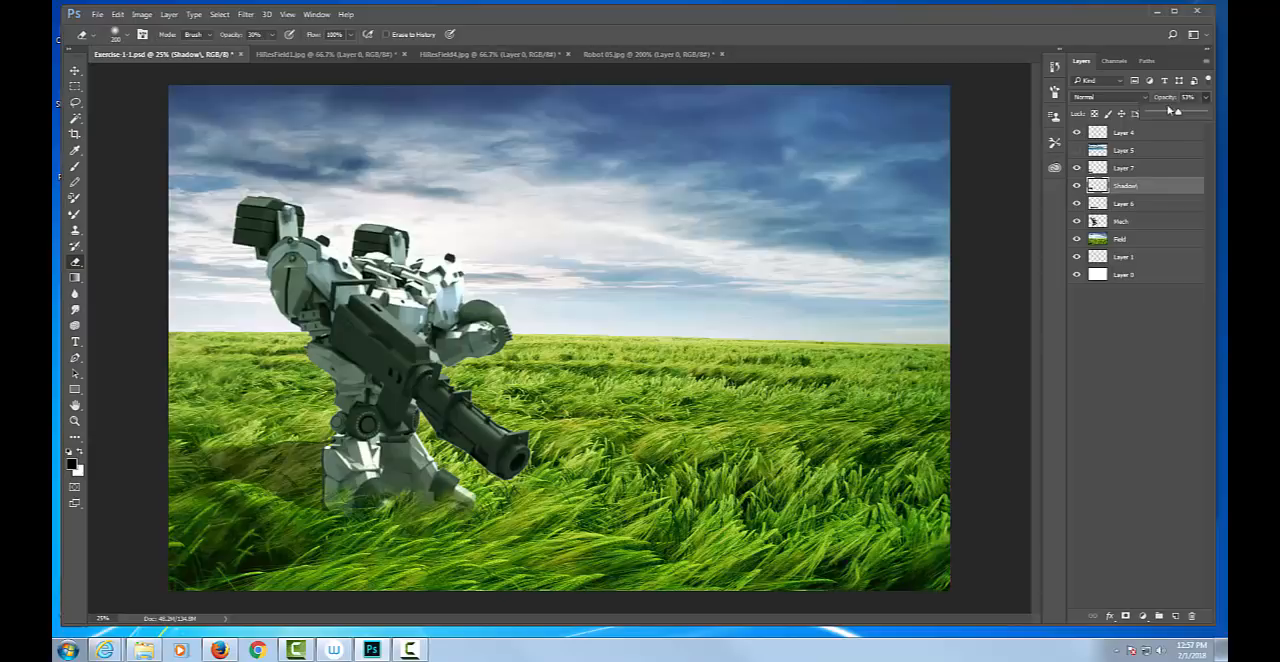
Show the Layer 5 sky and place it between the Mech and Field layers.
click(1076, 150)
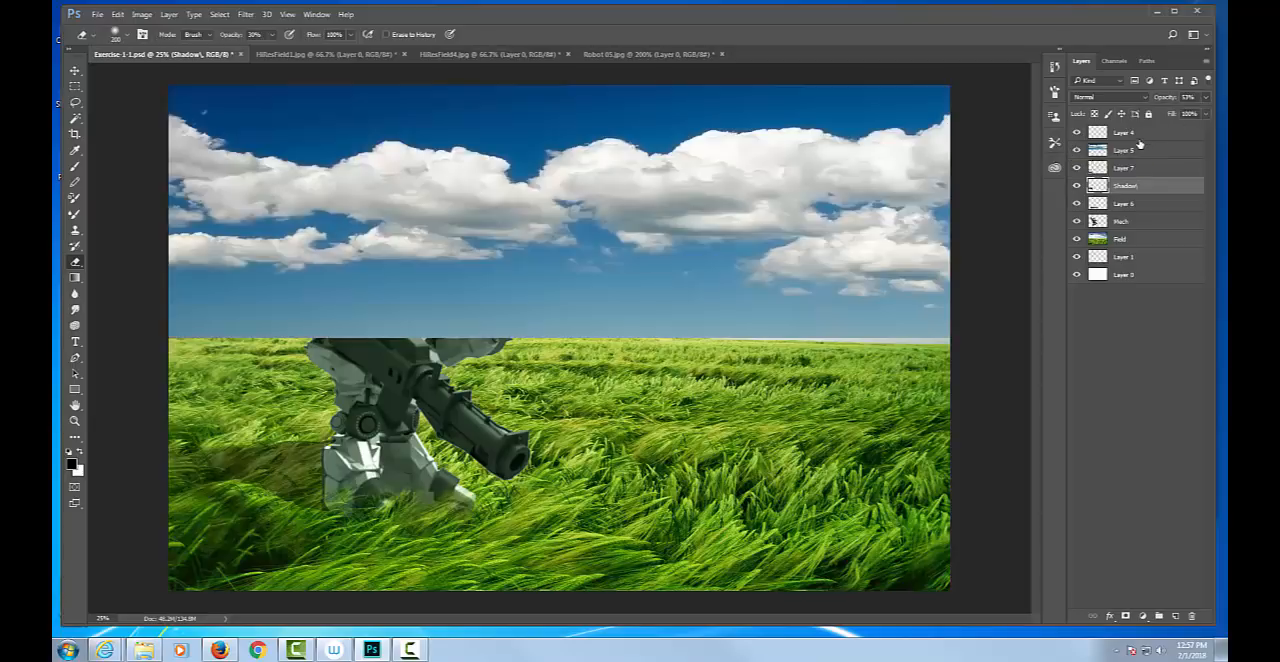
drag(1126, 150, 1132, 226)
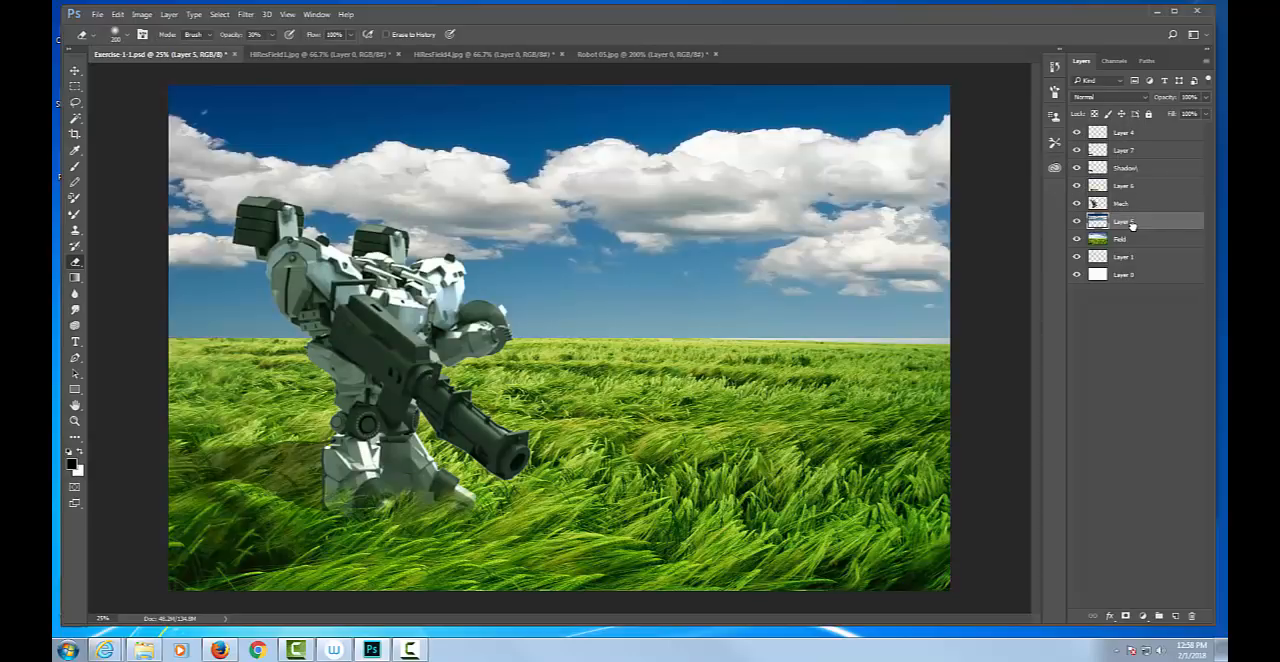
Shift the Layer 5 sky's midtones toward green with Color Balance, compare it before and after, and hide the layer.
key(ctrl+b)
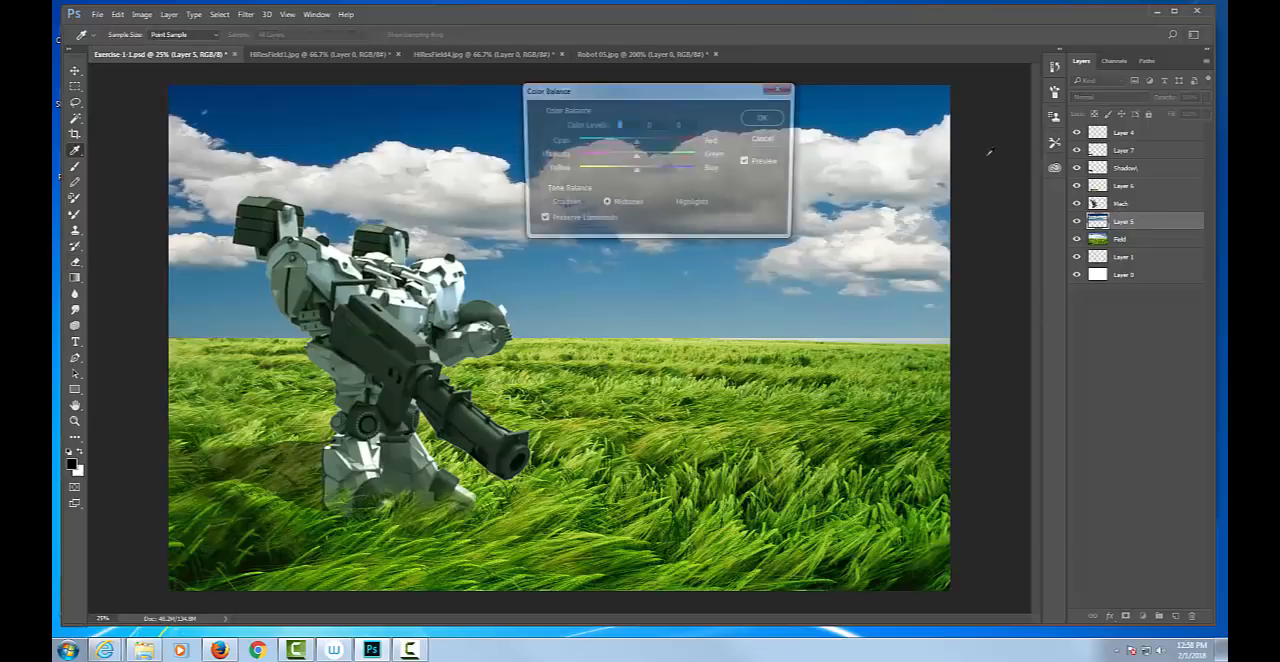
drag(636, 159, 670, 158)
click(766, 118)
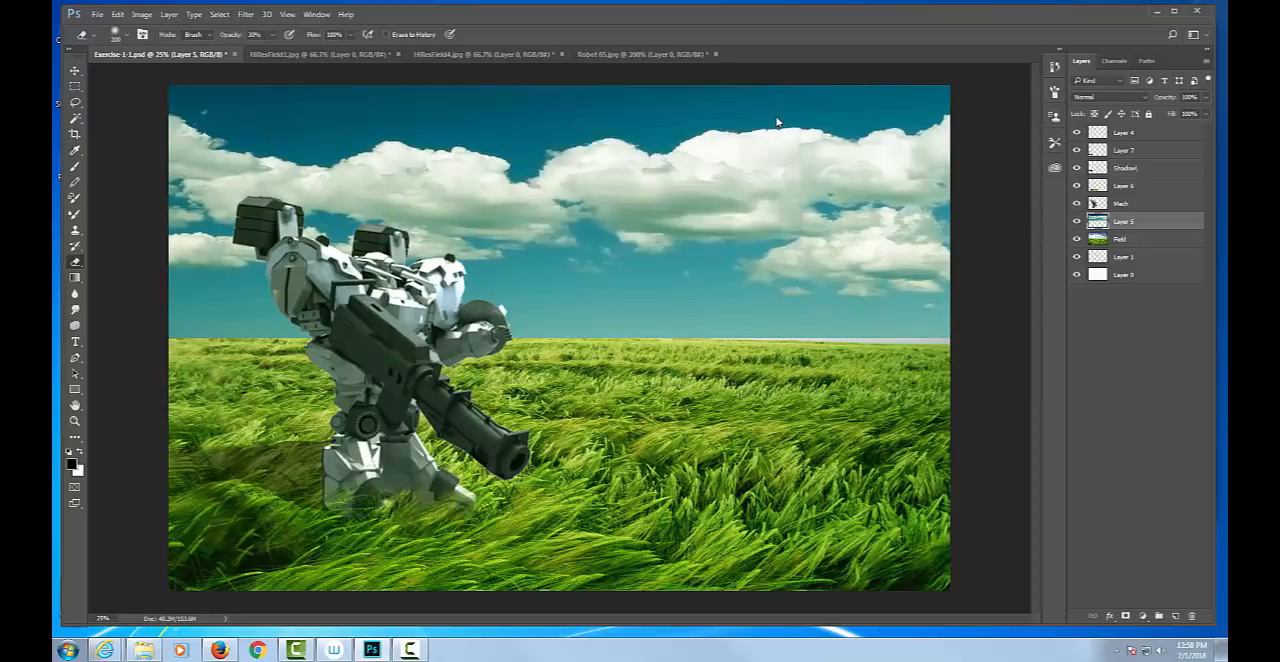
key(ctrl+z)
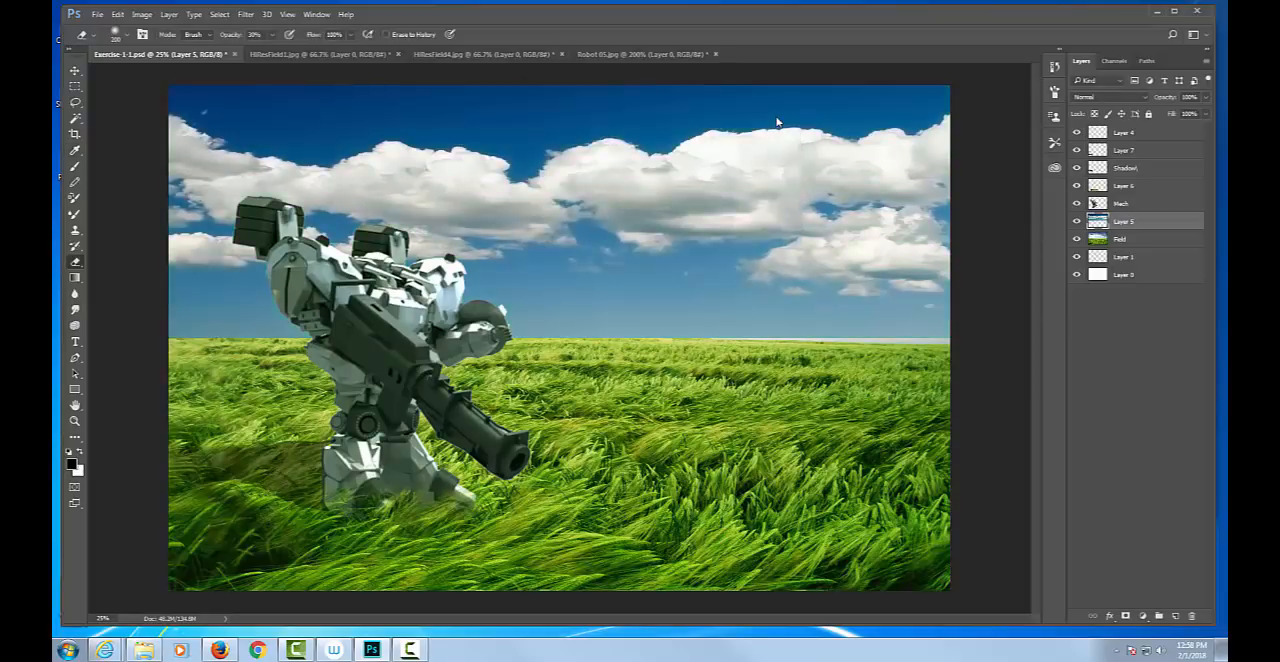
key(ctrl+z)
key(ctrl+z)
key(ctrl+z)
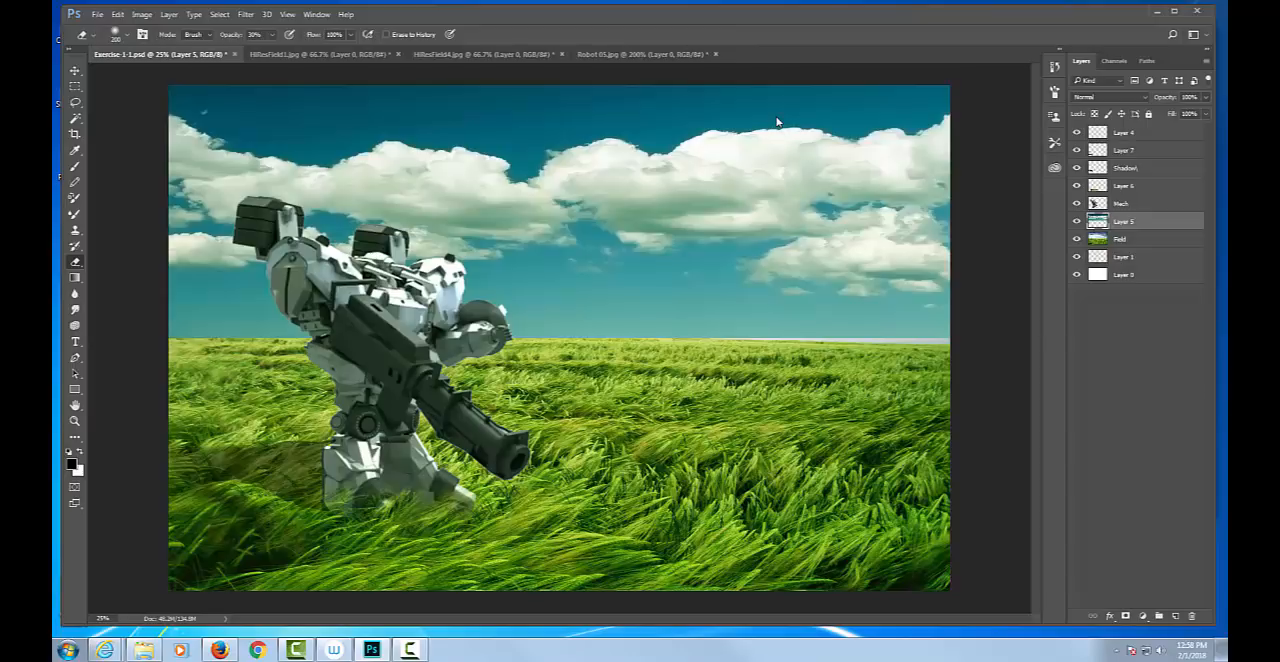
click(1077, 221)
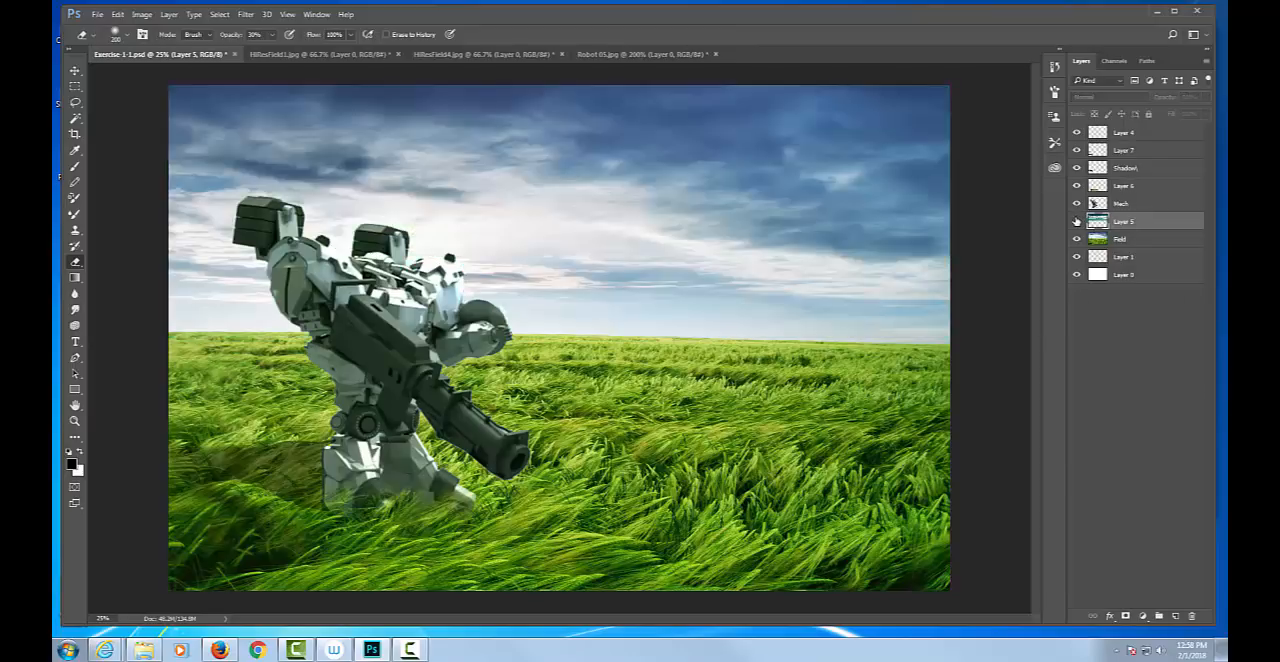